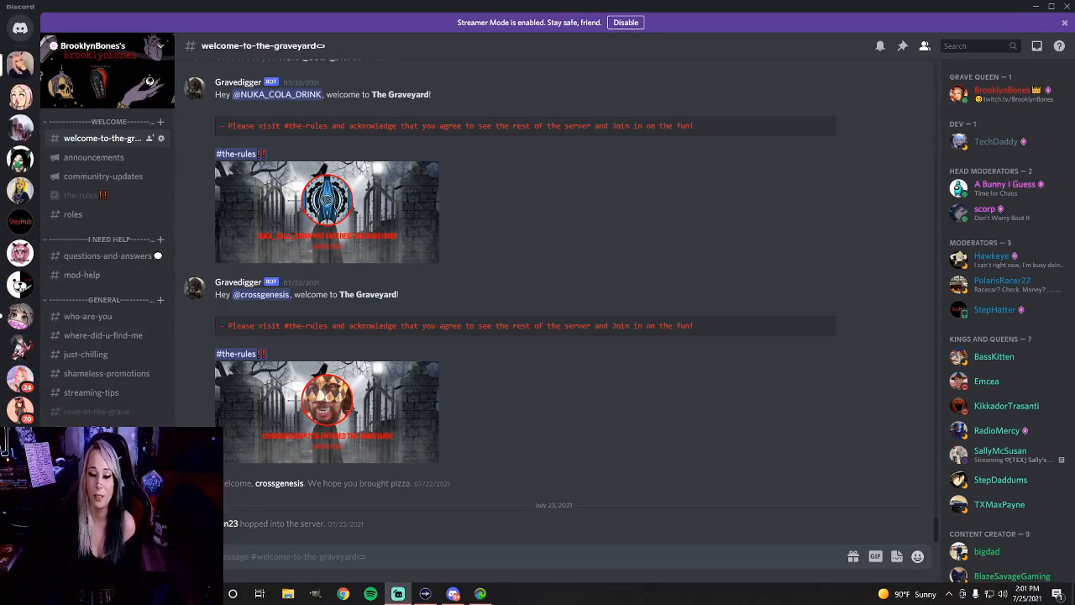
Start creating a server from scratch without a template and designate it for a club or community
{"action": "scroll", "coordinate": [109, 252], "scroll_direction": "down", "scroll_amount": 3}
{"action": "scroll", "coordinate": [20, 252], "scroll_direction": "down", "scroll_amount": 3}
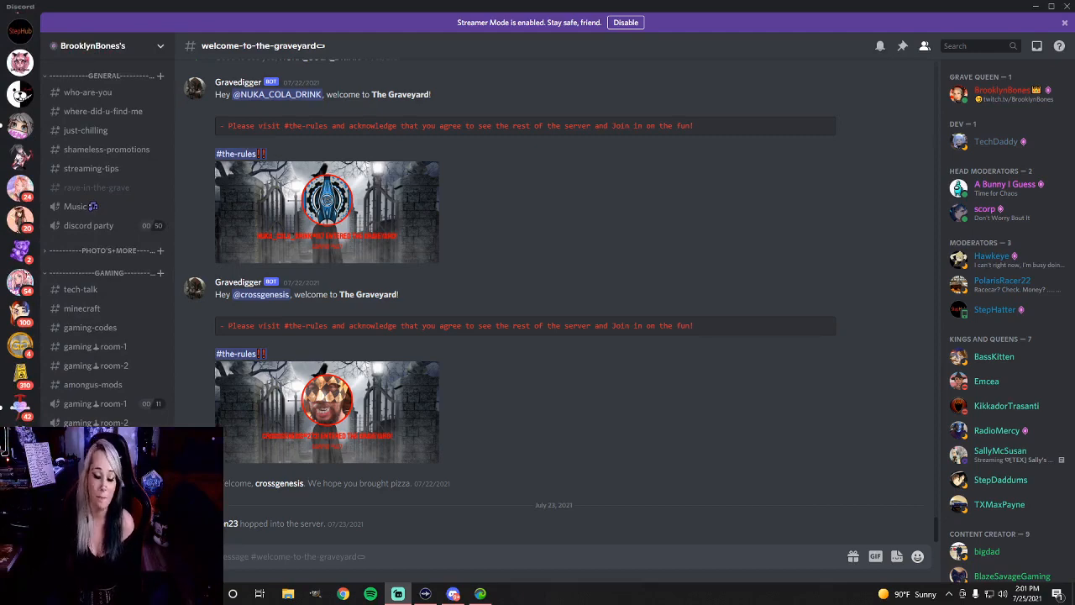
{"action": "left_click", "coordinate": [20, 502]}
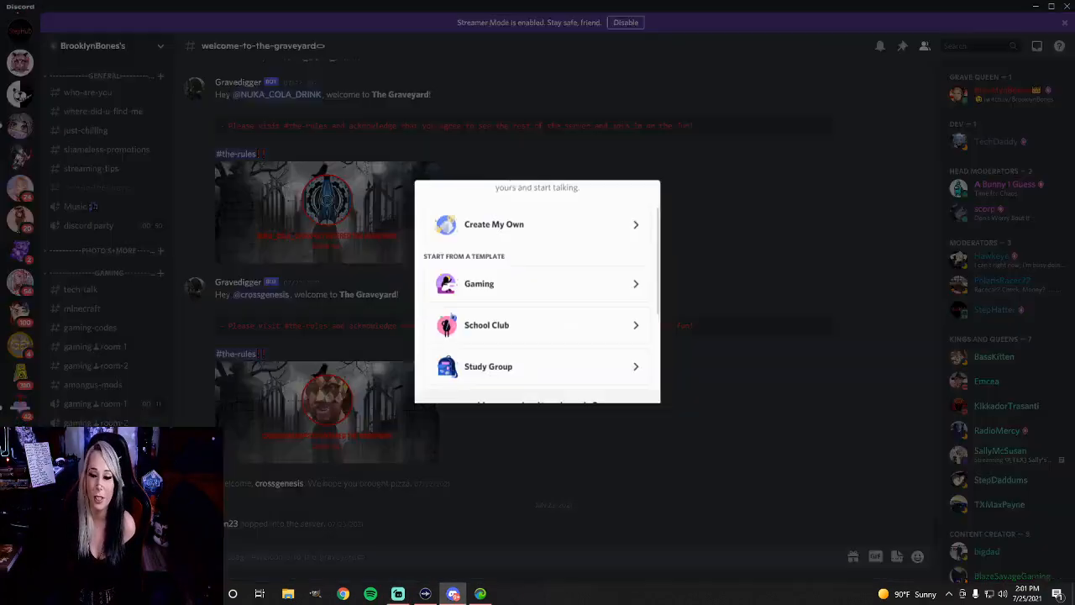
{"action": "left_click", "coordinate": [509, 234]}
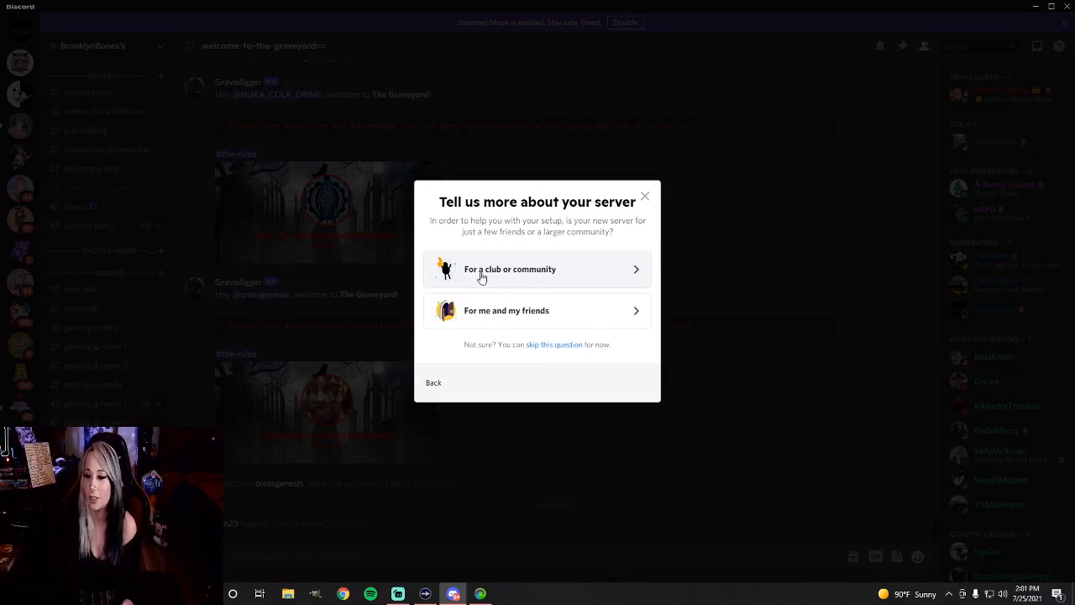
{"action": "left_click", "coordinate": [533, 277]}
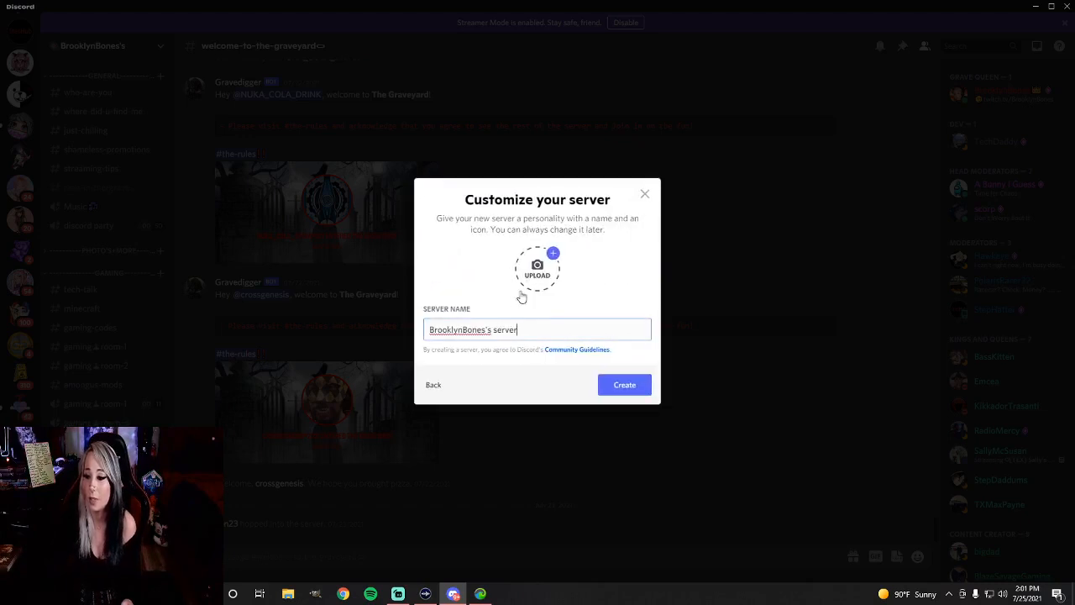
Name the new server "Queen Anne's Revenge" and create it
{"action": "key", "text": "ctrl+a"}
{"action": "key", "text": "BackSpace"}
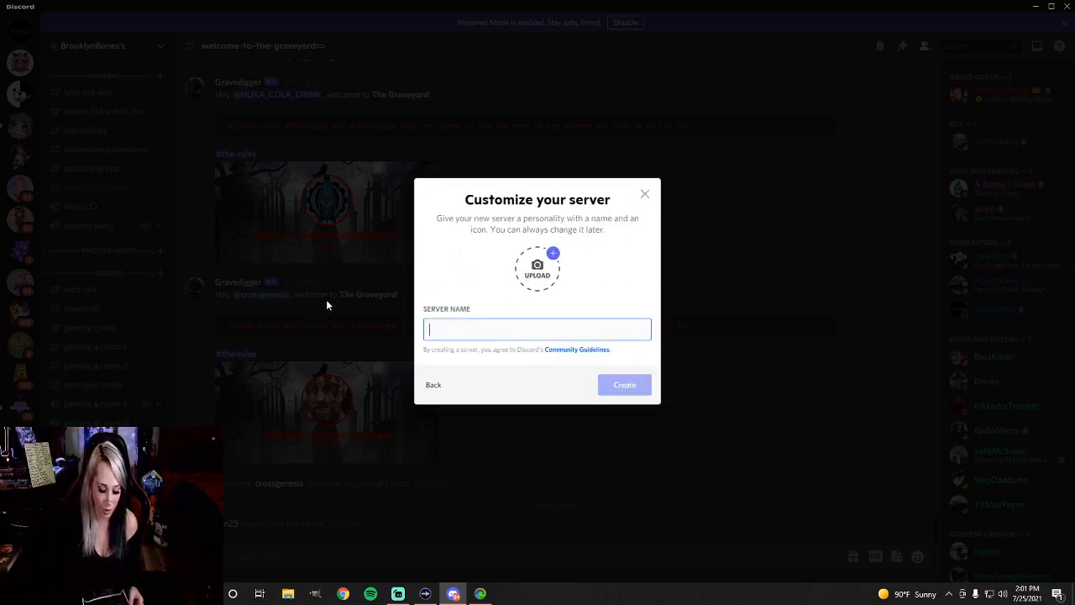
{"action": "type", "text": "Q"}
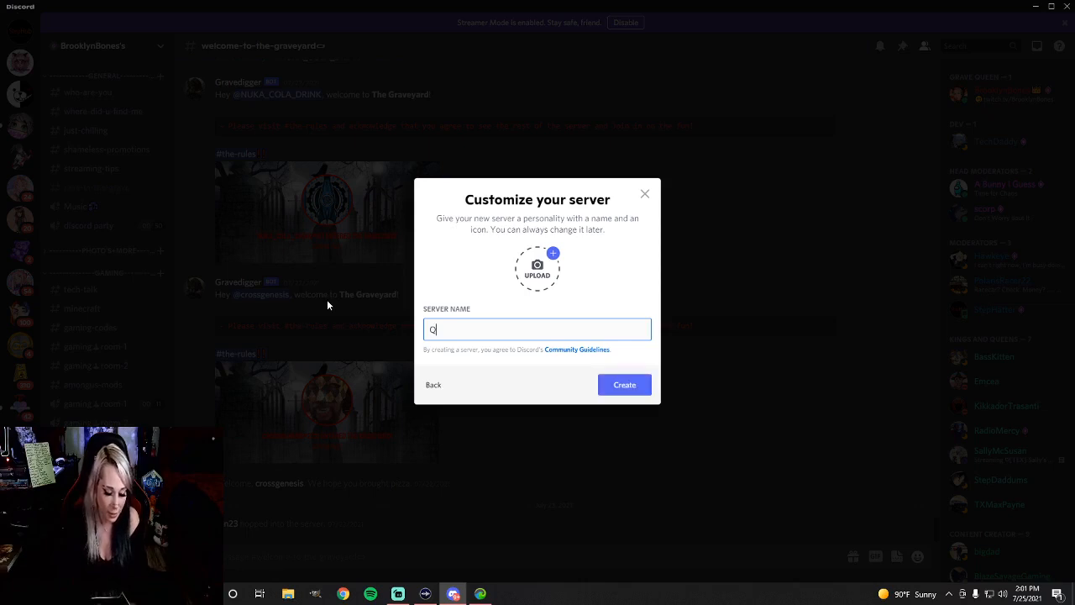
{"action": "type", "text": "ueen"}
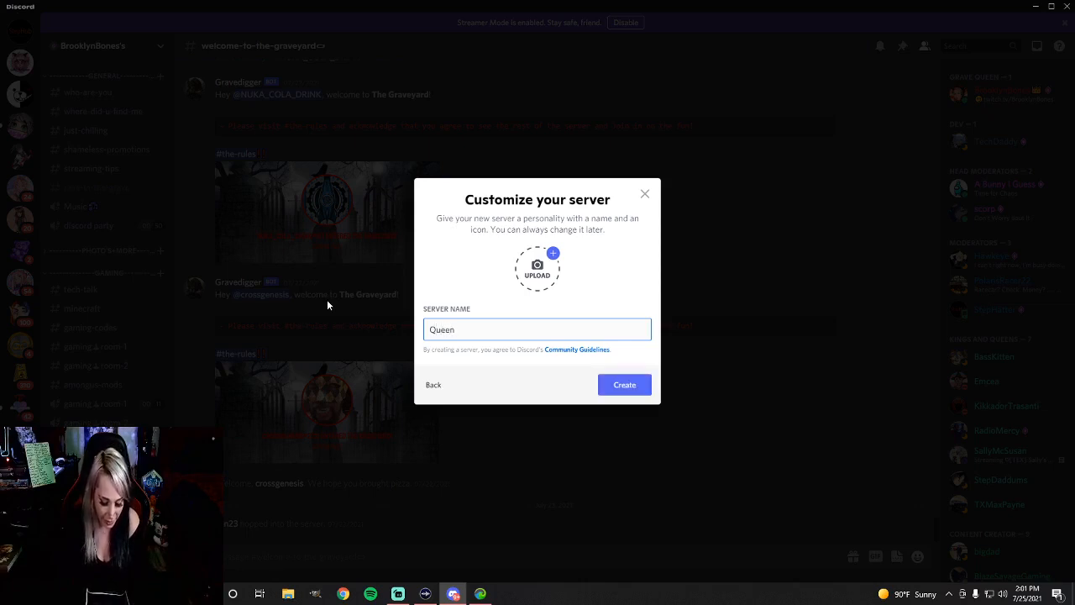
{"action": "type", "text": " Anne"}
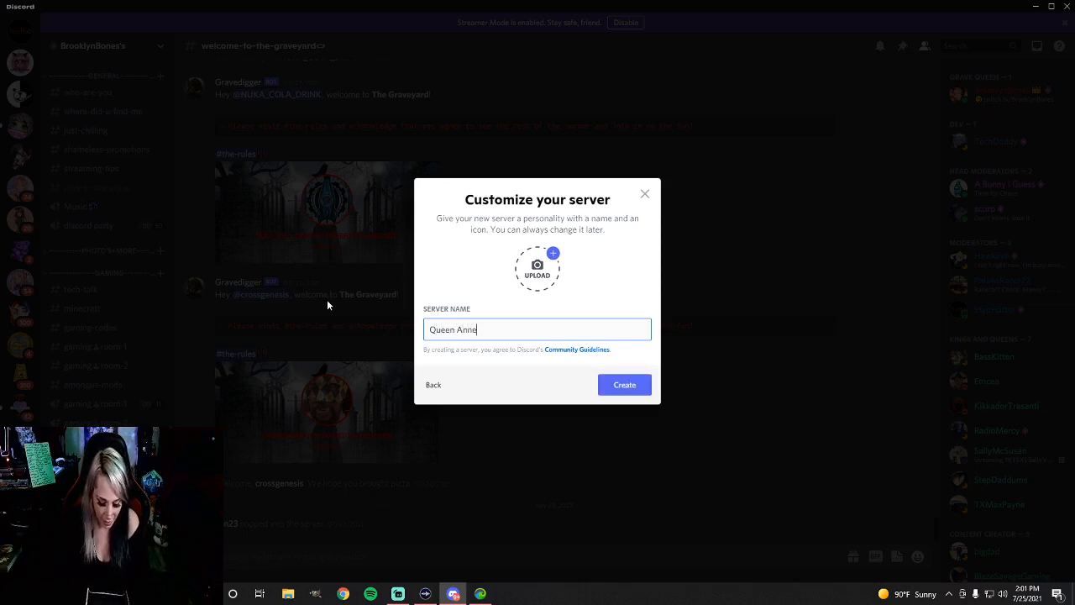
{"action": "type", "text": "'s"}
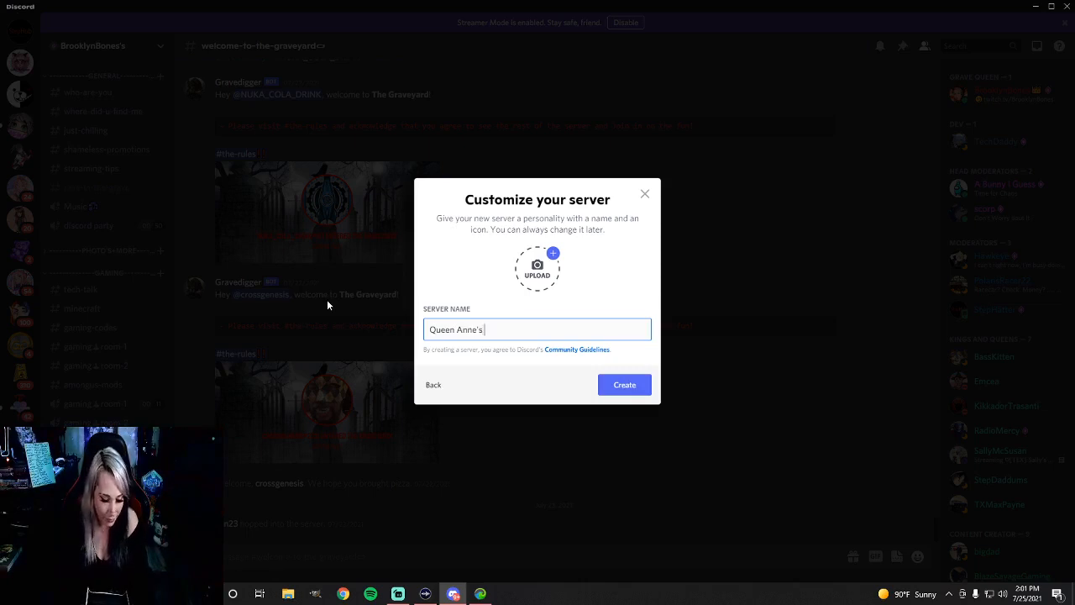
{"action": "type", "text": " Revenge"}
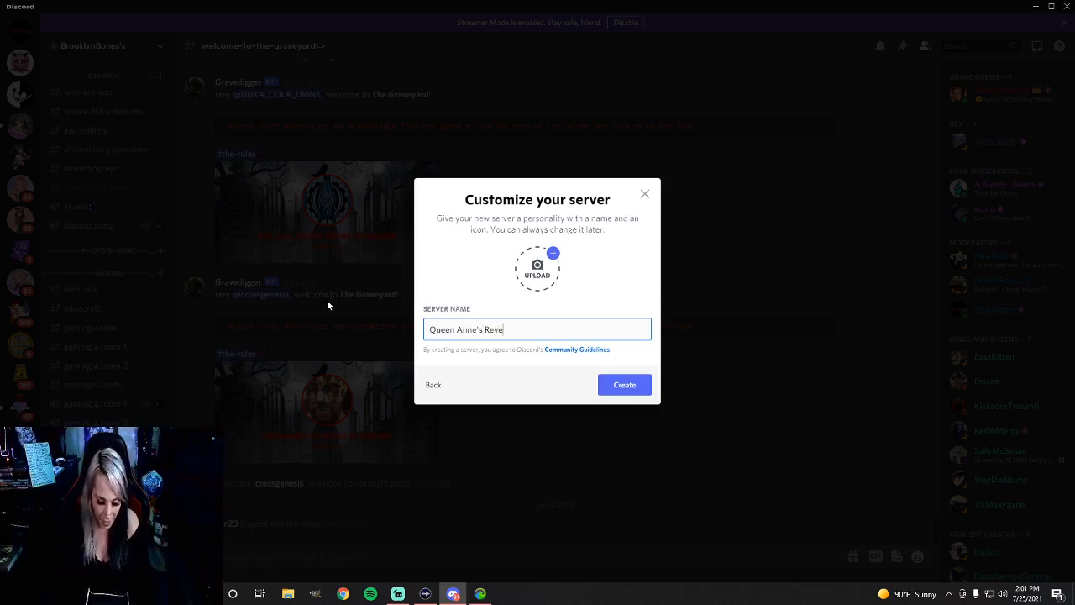
{"action": "key", "text": "Return"}
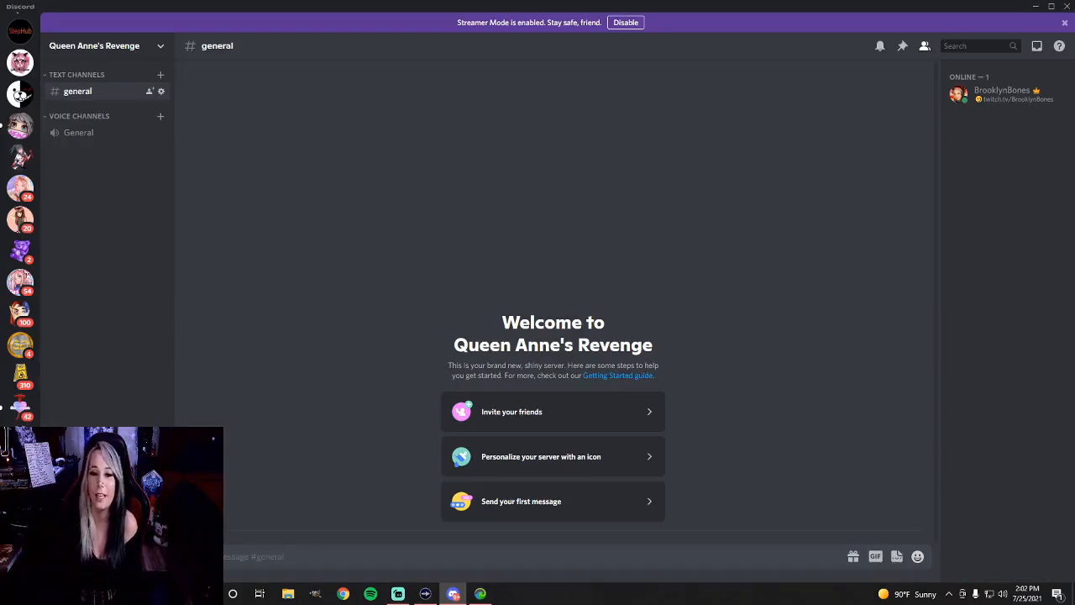
Rename the general text channel to "welcome" and save the change
{"action": "scroll", "coordinate": [23, 216], "scroll_direction": "up", "scroll_amount": 3}
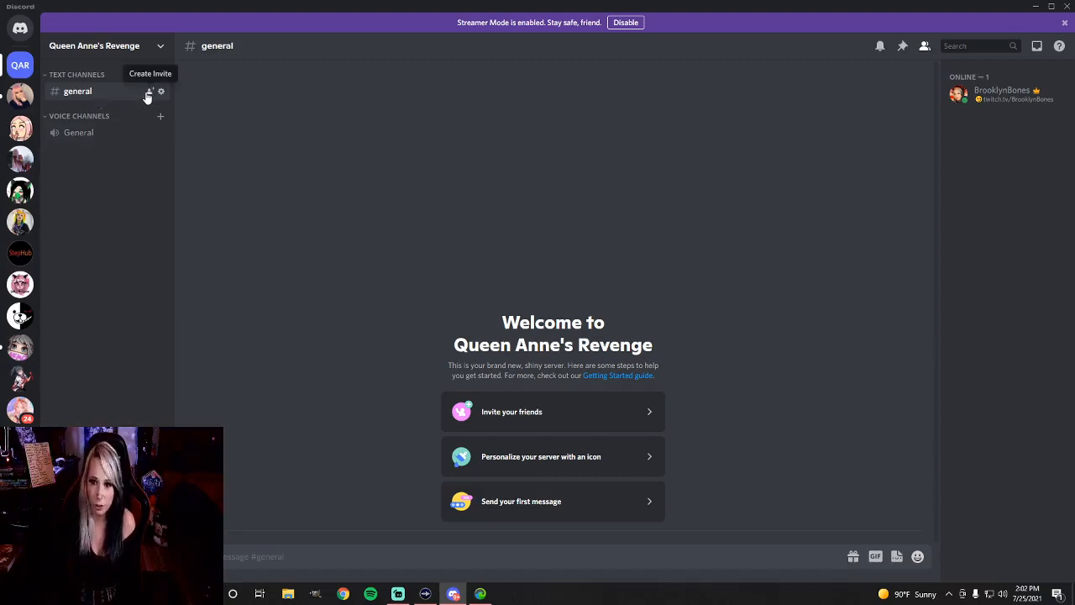
{"action": "right_click", "coordinate": [116, 90]}
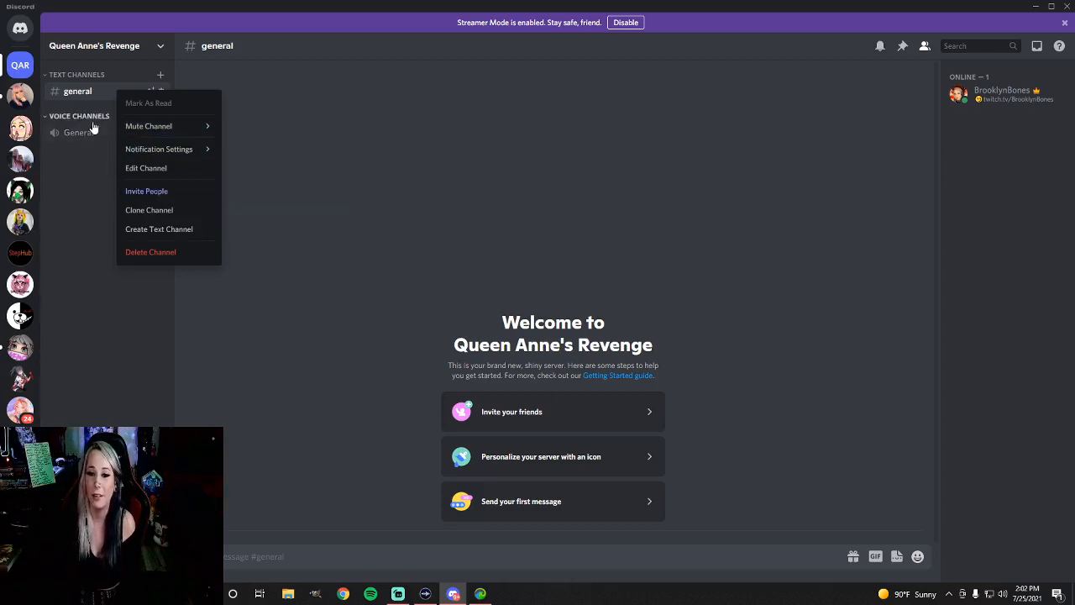
{"action": "right_click", "coordinate": [64, 90]}
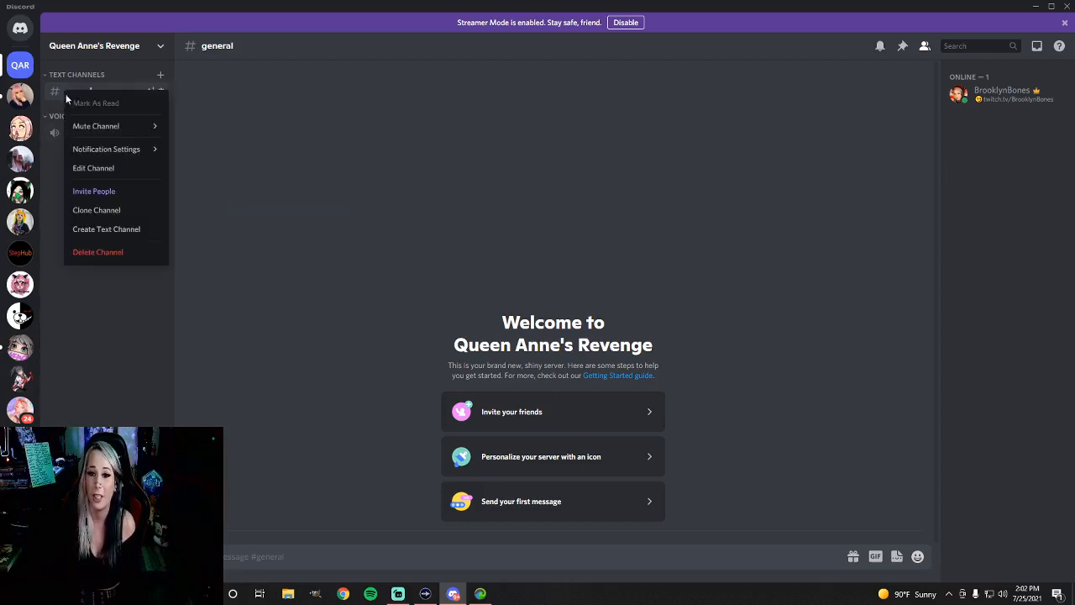
{"action": "left_click", "coordinate": [94, 168]}
{"action": "type", "text": "weclome-"}
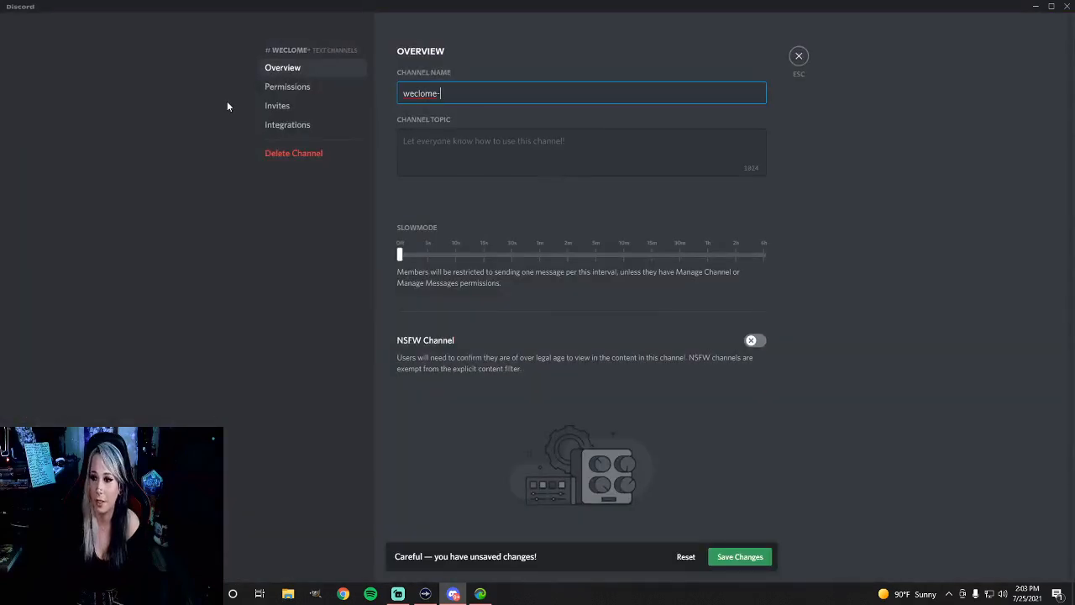
{"action": "key", "text": "BackSpace"}
{"action": "key", "text": "BackSpace"}
{"action": "key", "text": "BackSpace"}
{"action": "key", "text": "BackSpace"}
{"action": "key", "text": "BackSpace"}
{"action": "key", "text": "BackSpace"}
{"action": "key", "text": "BackSpace"}
{"action": "key", "text": "BackSpace"}
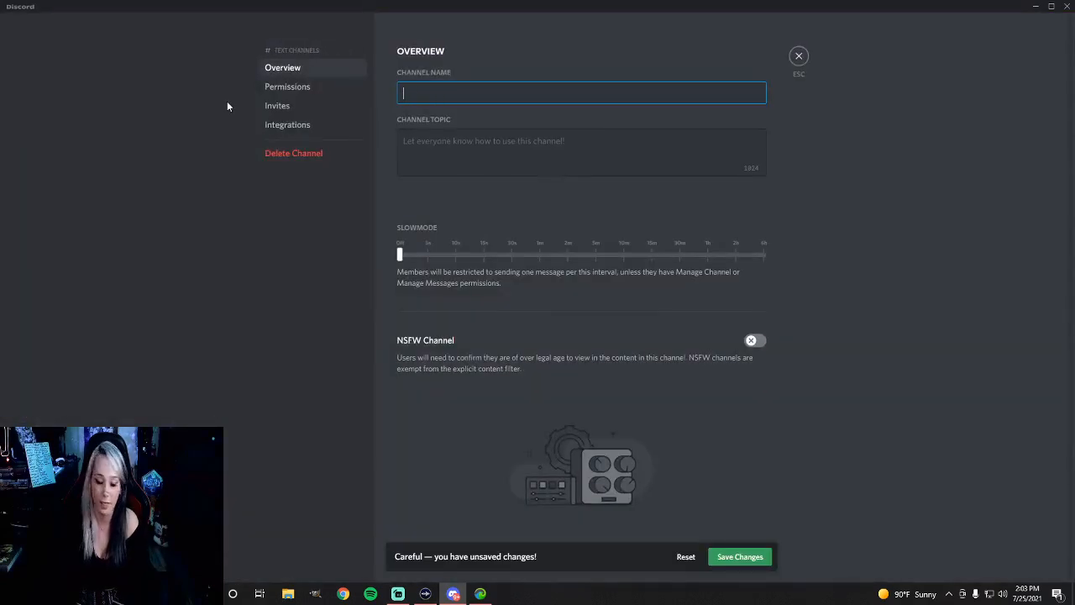
{"action": "type", "text": "welcome"}
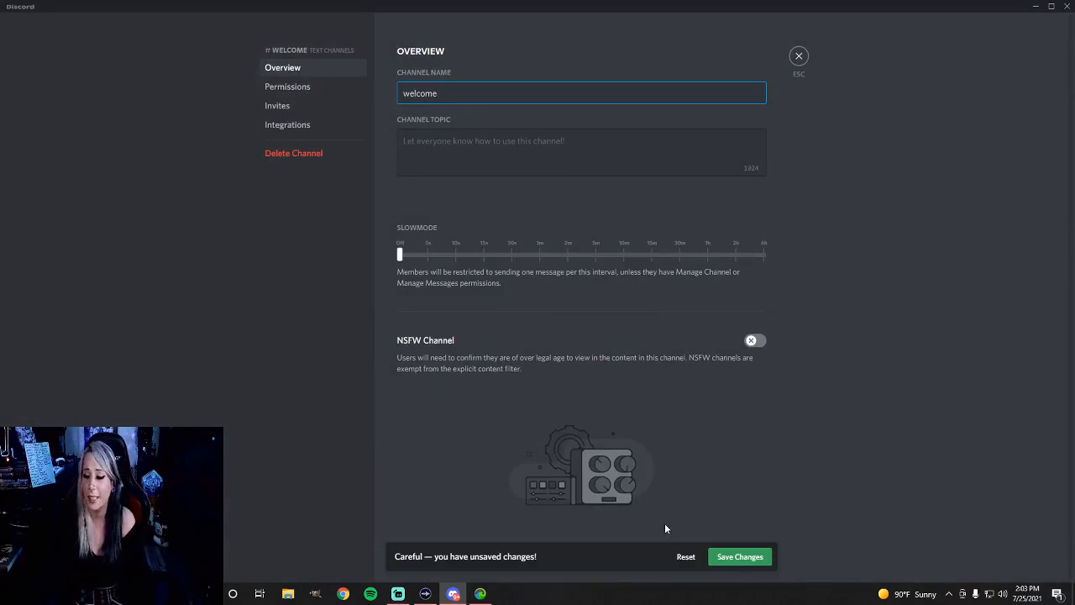
{"action": "left_click", "coordinate": [284, 103]}
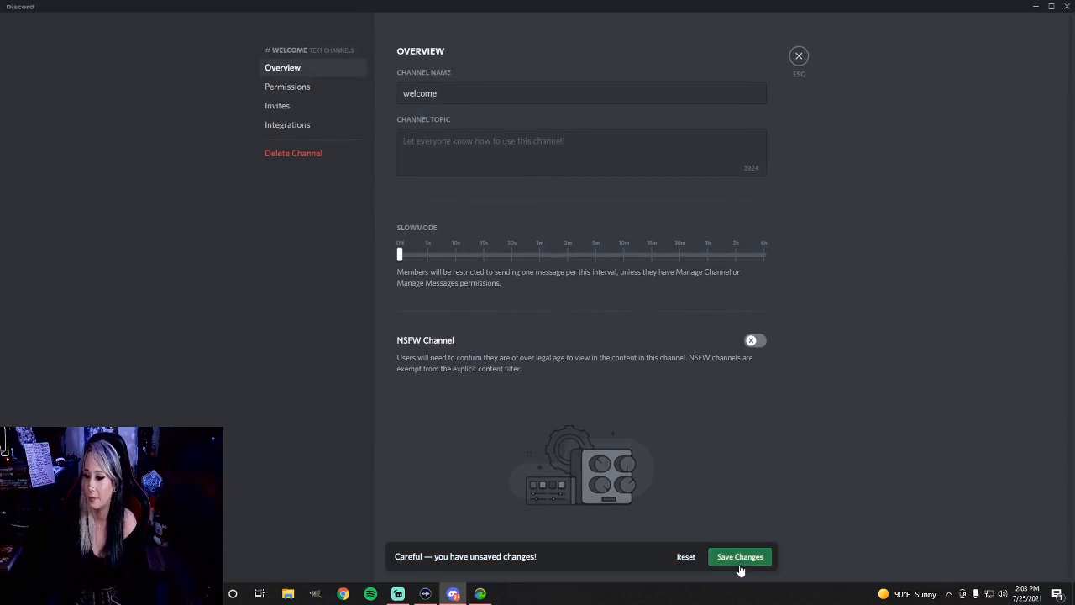
{"action": "left_click", "coordinate": [739, 559]}
{"action": "left_click", "coordinate": [284, 88]}
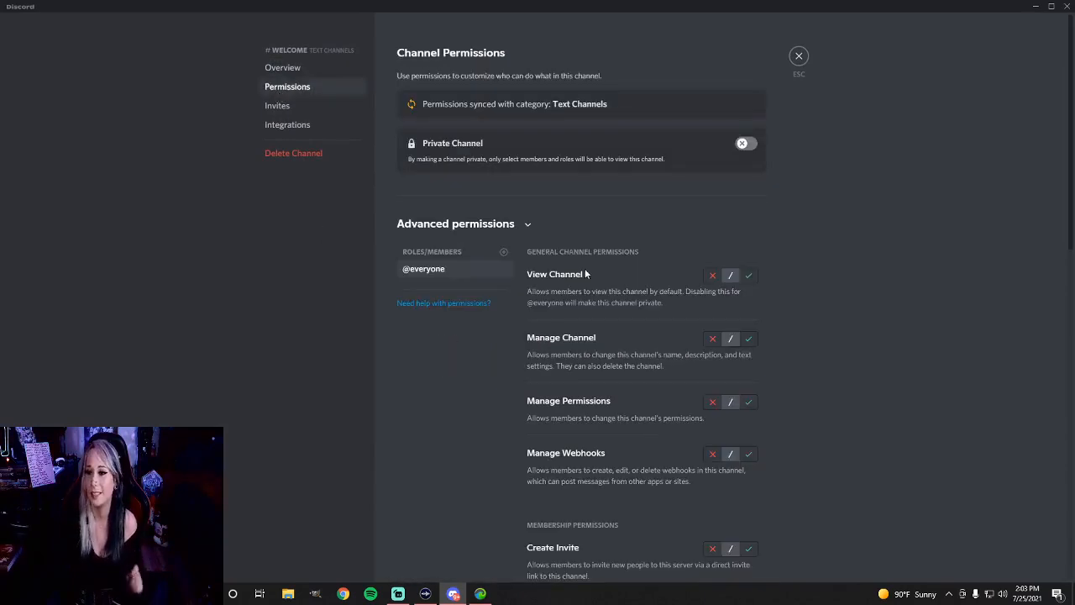
{"action": "scroll", "coordinate": [767, 312], "scroll_direction": "down", "scroll_amount": 1}
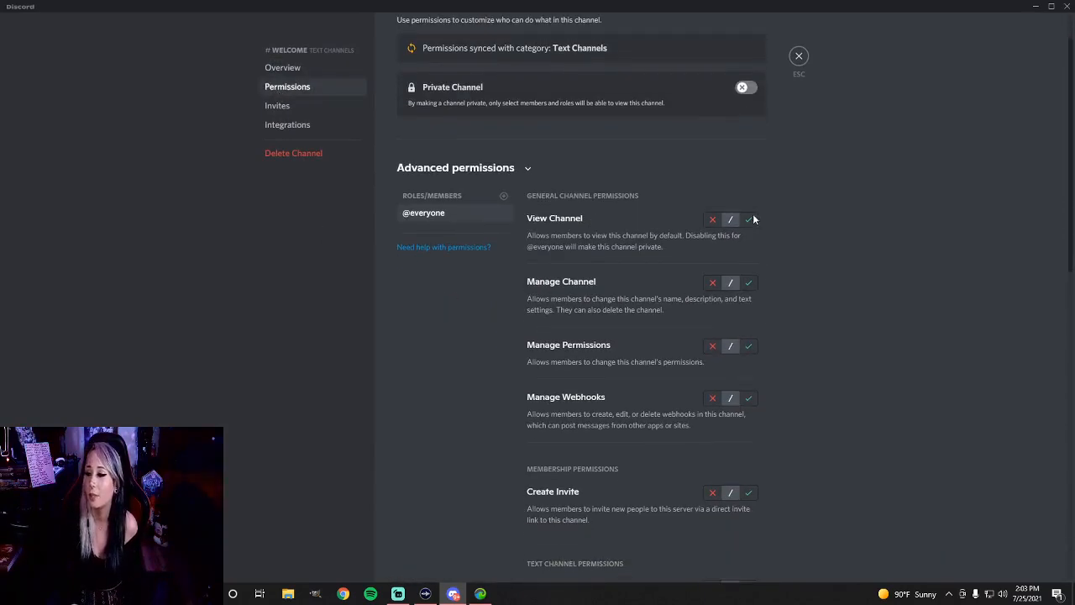
{"action": "left_click", "coordinate": [748, 219]}
{"action": "left_click", "coordinate": [712, 284]}
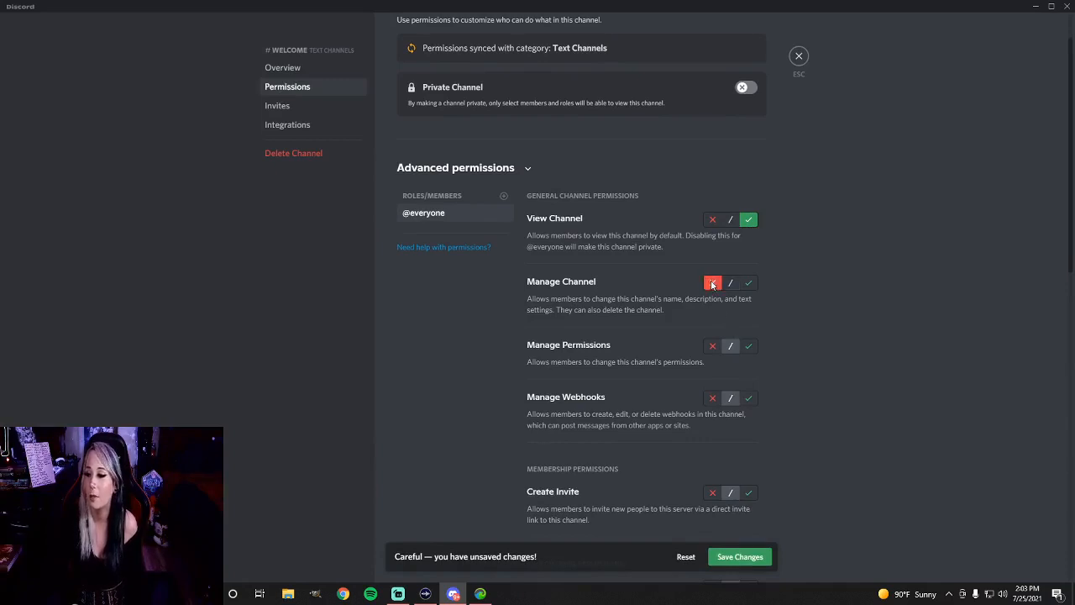
{"action": "scroll", "coordinate": [715, 303], "scroll_direction": "down", "scroll_amount": 1}
{"action": "left_click", "coordinate": [711, 291]}
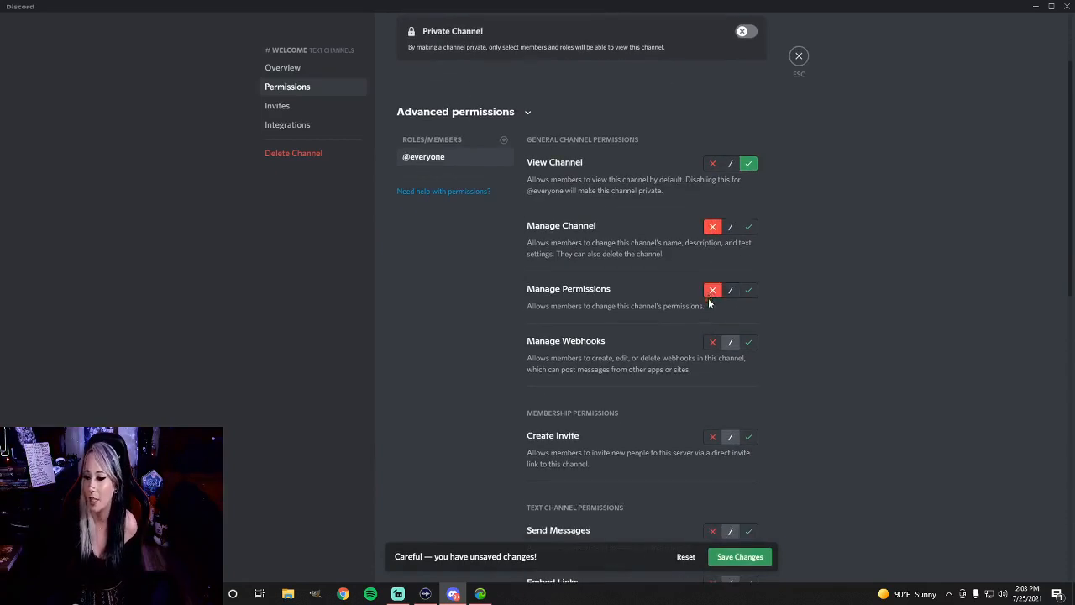
{"action": "left_click", "coordinate": [712, 342]}
{"action": "scroll", "coordinate": [654, 329], "scroll_direction": "down", "scroll_amount": 2}
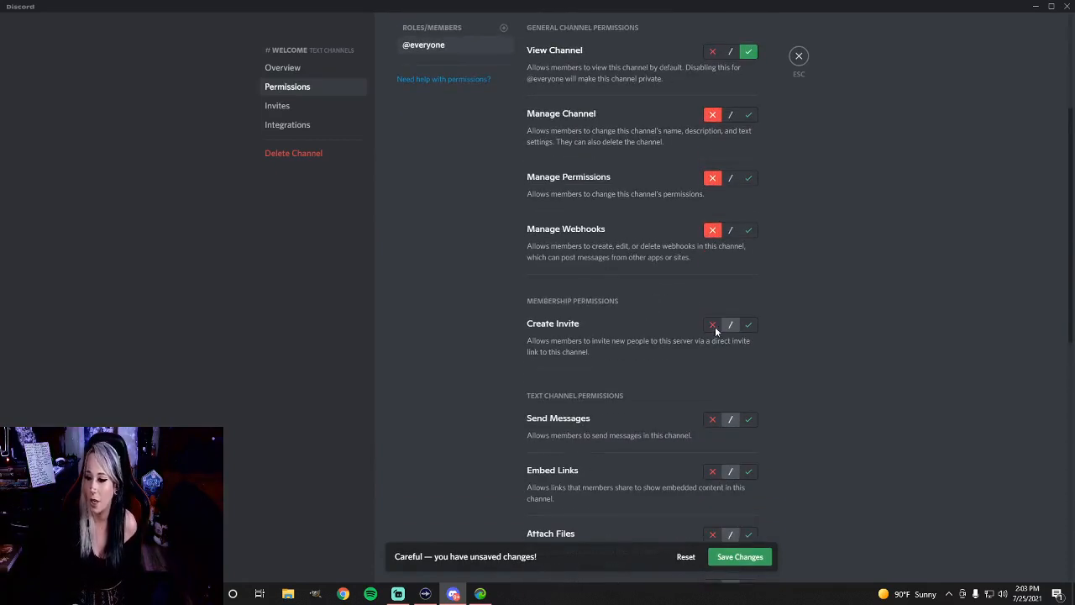
{"action": "left_click", "coordinate": [712, 327]}
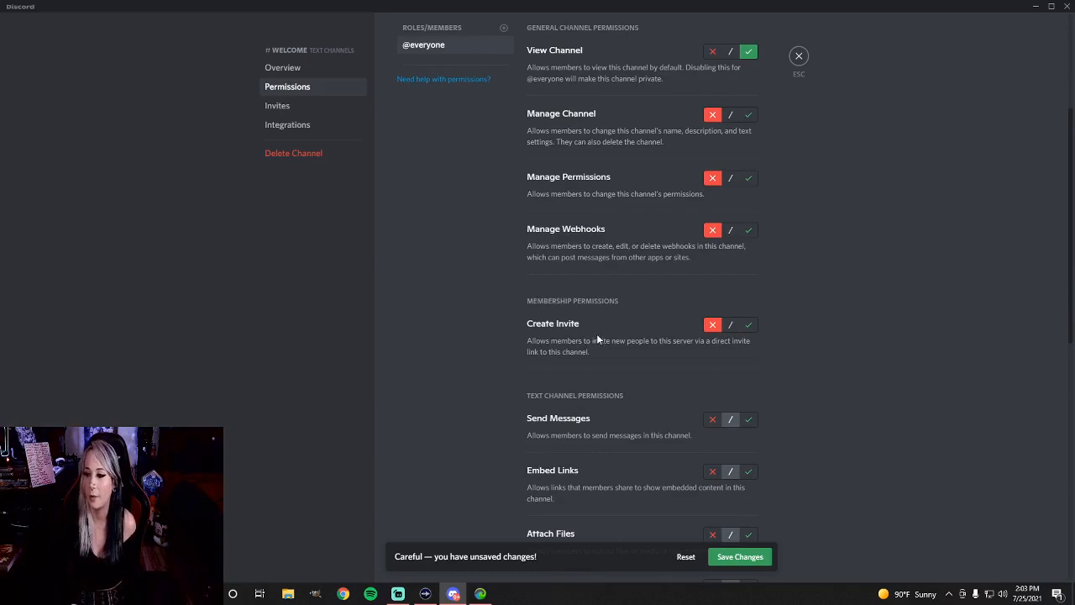
{"action": "scroll", "coordinate": [597, 335], "scroll_direction": "down", "scroll_amount": 2}
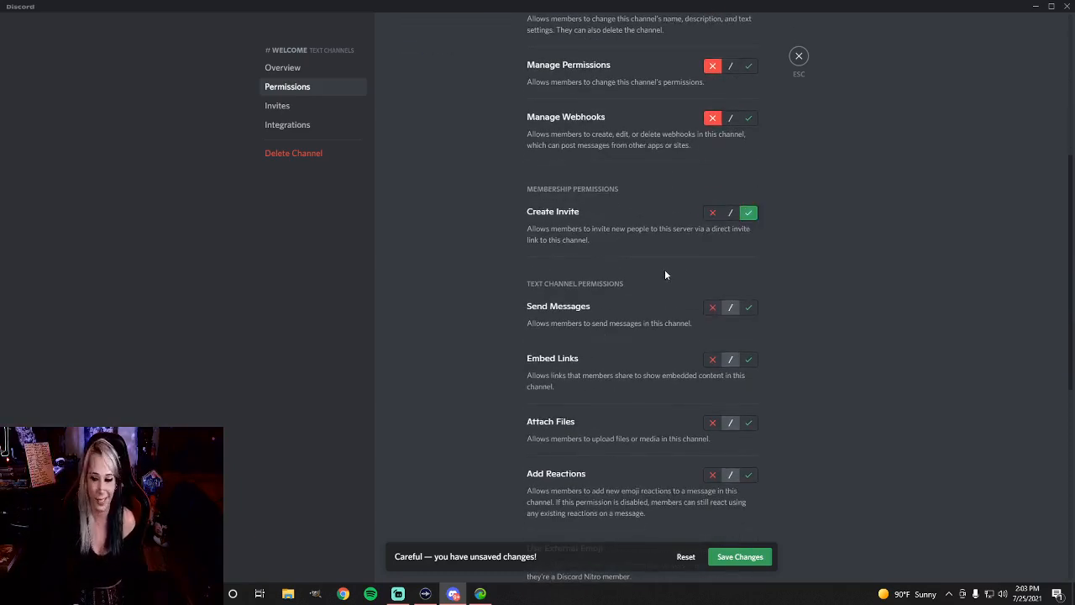
{"action": "left_click", "coordinate": [712, 307]}
{"action": "scroll", "coordinate": [632, 321], "scroll_direction": "down", "scroll_amount": 3}
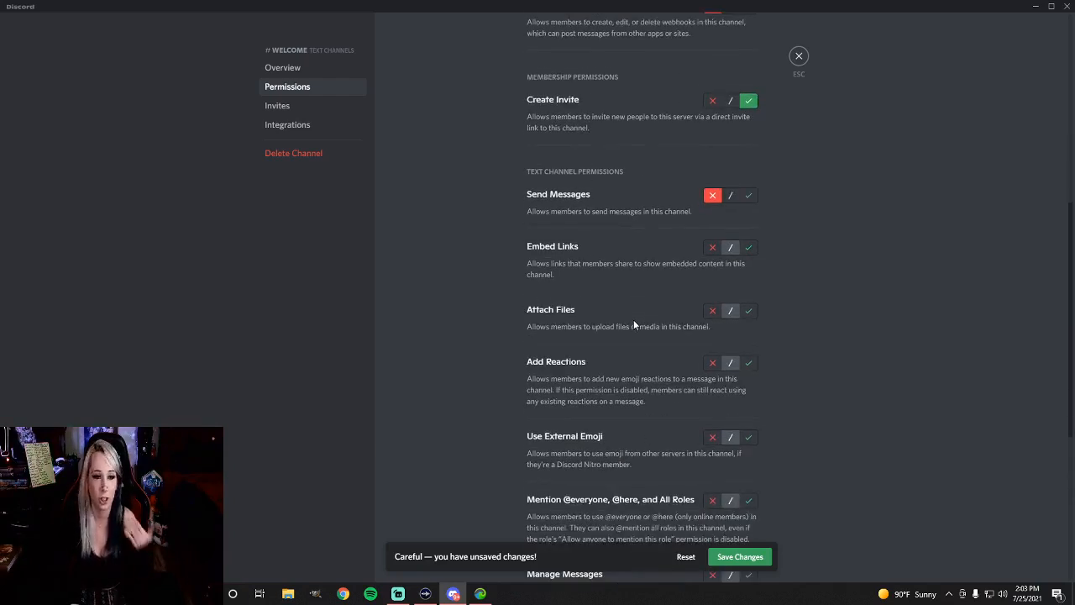
{"action": "left_click", "coordinate": [713, 248]}
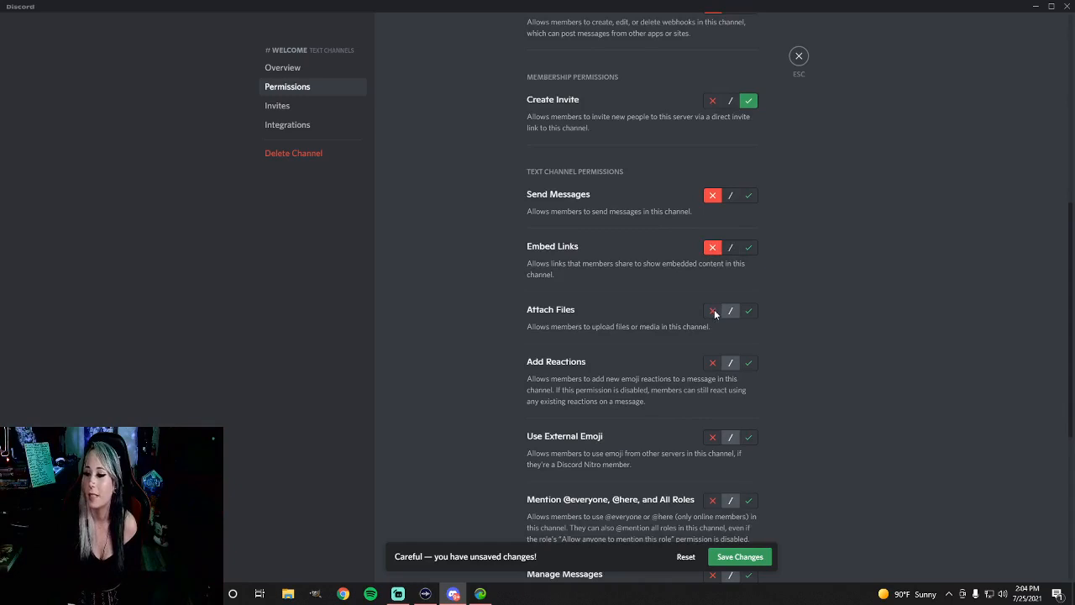
{"action": "left_click", "coordinate": [714, 311]}
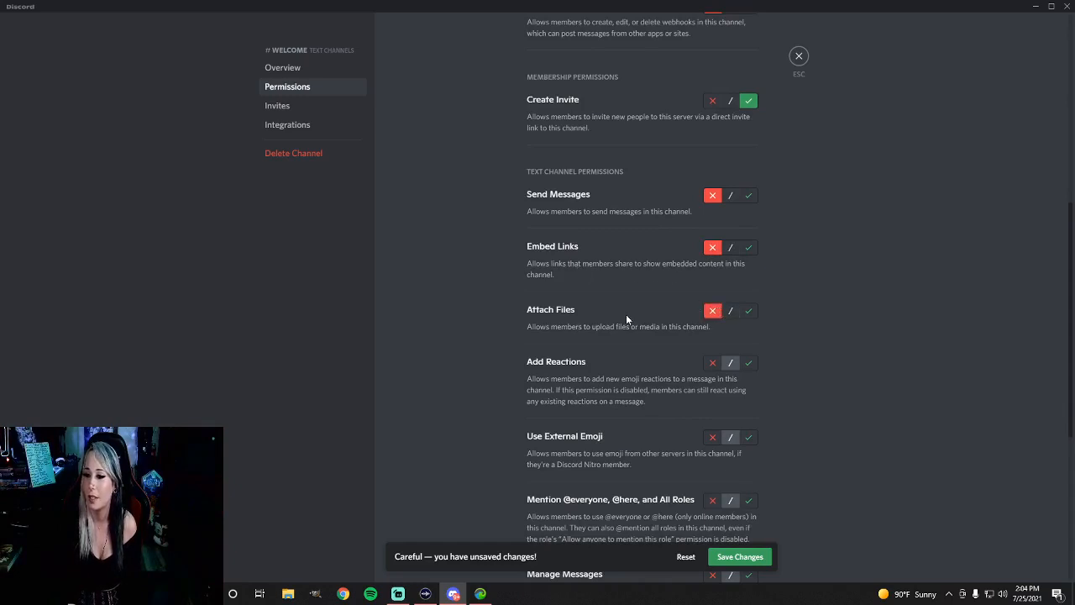
{"action": "scroll", "coordinate": [626, 315], "scroll_direction": "down", "scroll_amount": 2}
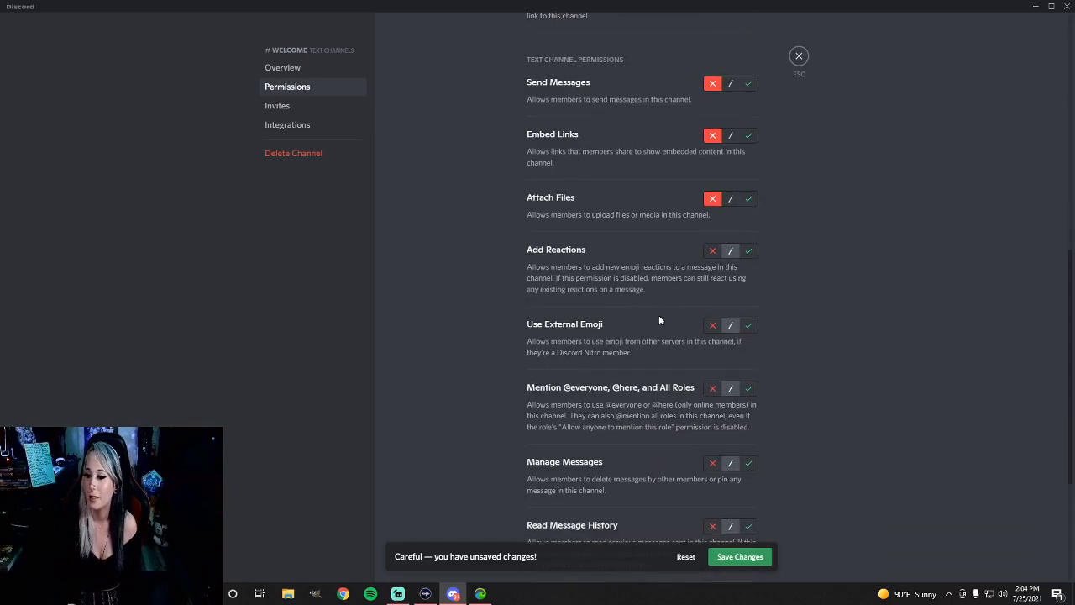
{"action": "left_click", "coordinate": [713, 252]}
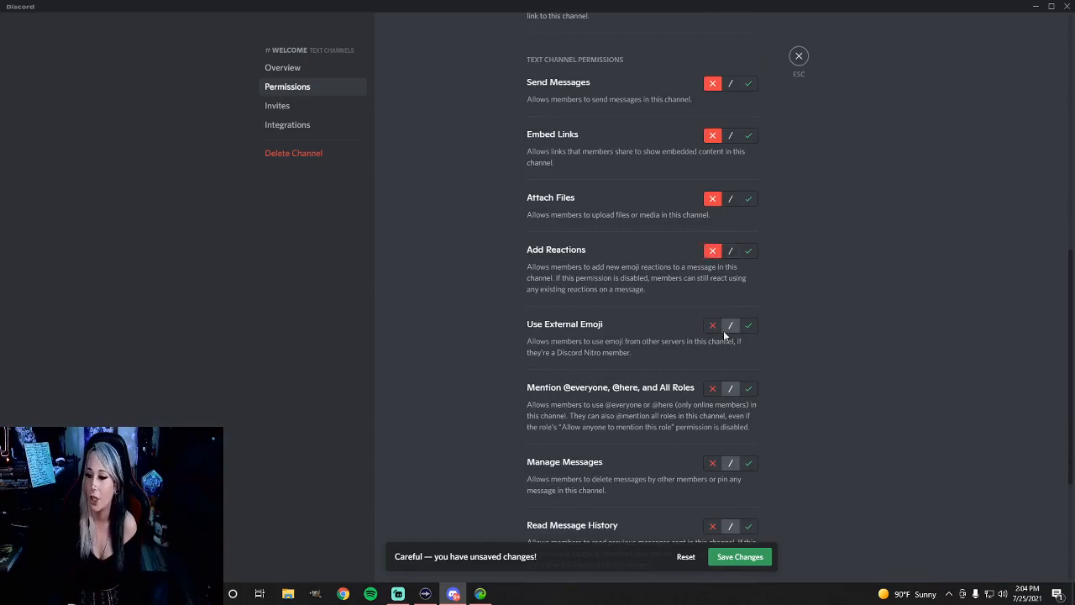
{"action": "left_click", "coordinate": [712, 327]}
{"action": "scroll", "coordinate": [704, 326], "scroll_direction": "down", "scroll_amount": 1}
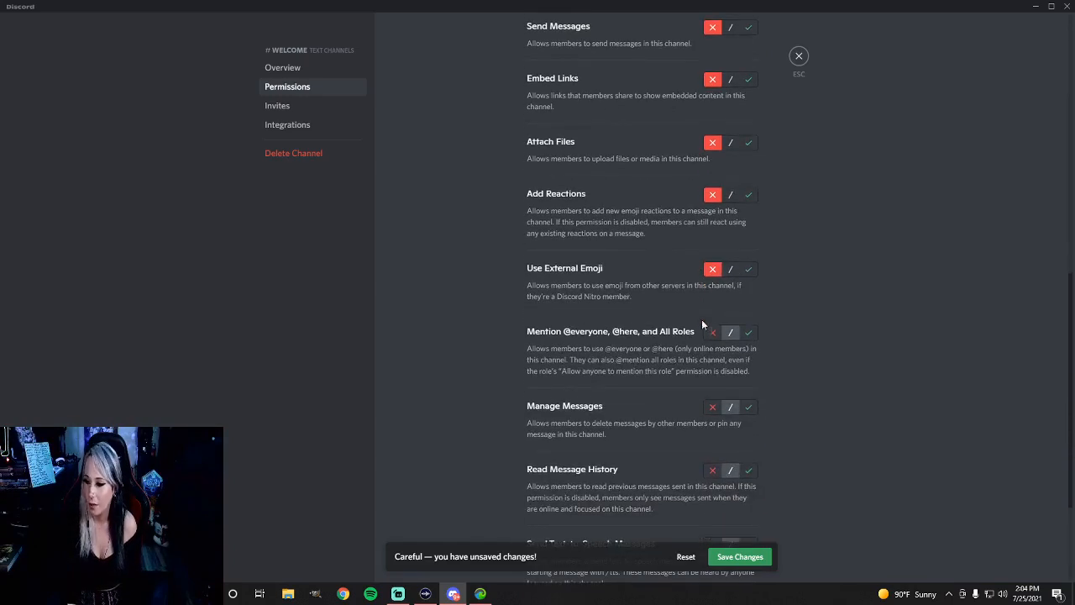
{"action": "left_click", "coordinate": [712, 333]}
{"action": "scroll", "coordinate": [702, 329], "scroll_direction": "down", "scroll_amount": 2}
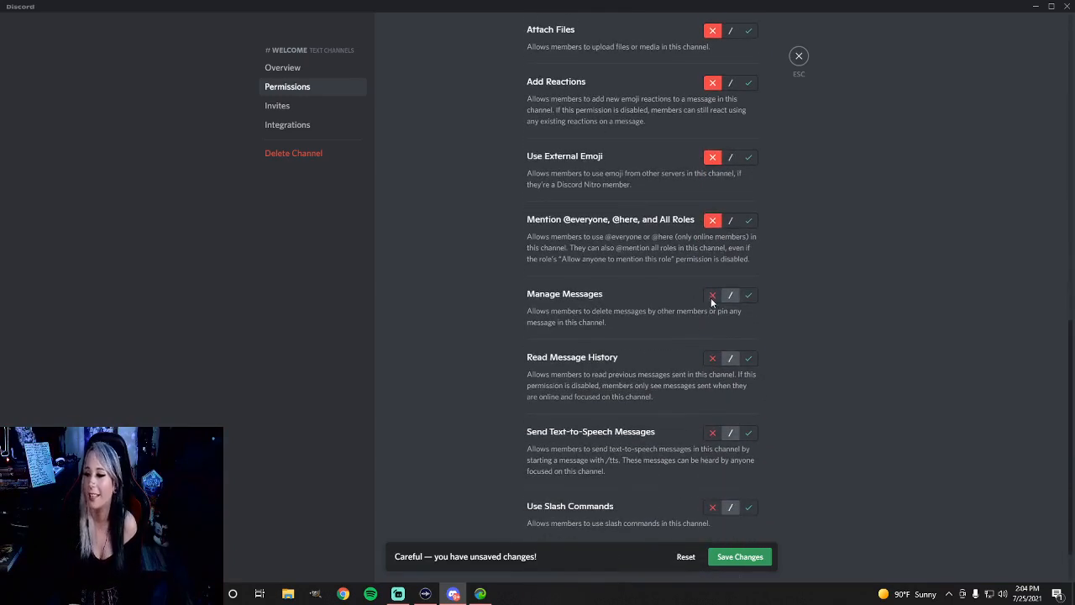
{"action": "left_click", "coordinate": [712, 295]}
{"action": "left_click", "coordinate": [748, 359]}
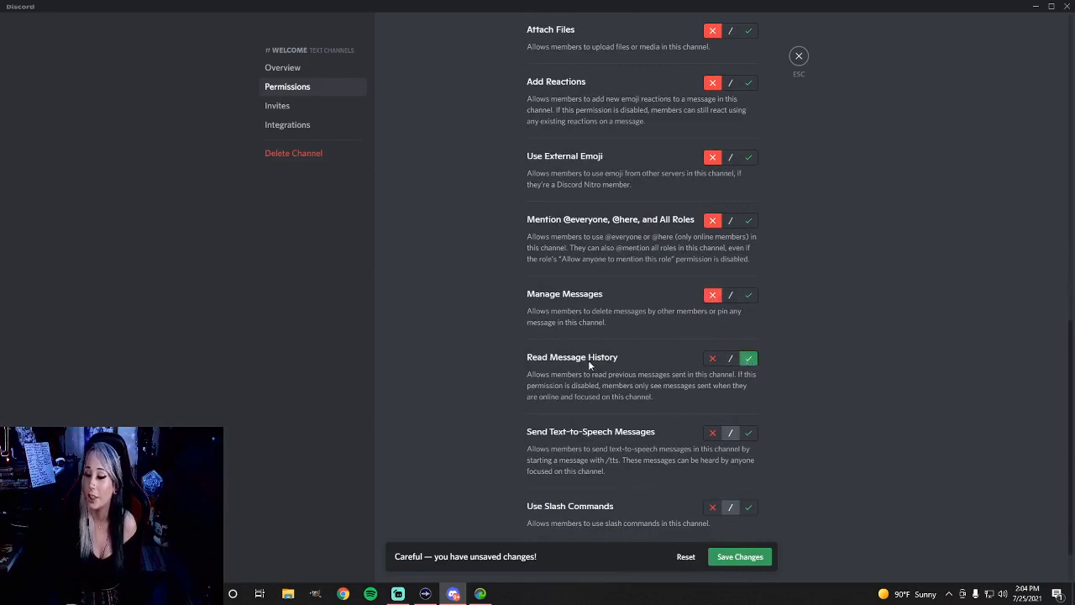
{"action": "scroll", "coordinate": [647, 363], "scroll_direction": "down", "scroll_amount": 1}
{"action": "left_click", "coordinate": [710, 375]}
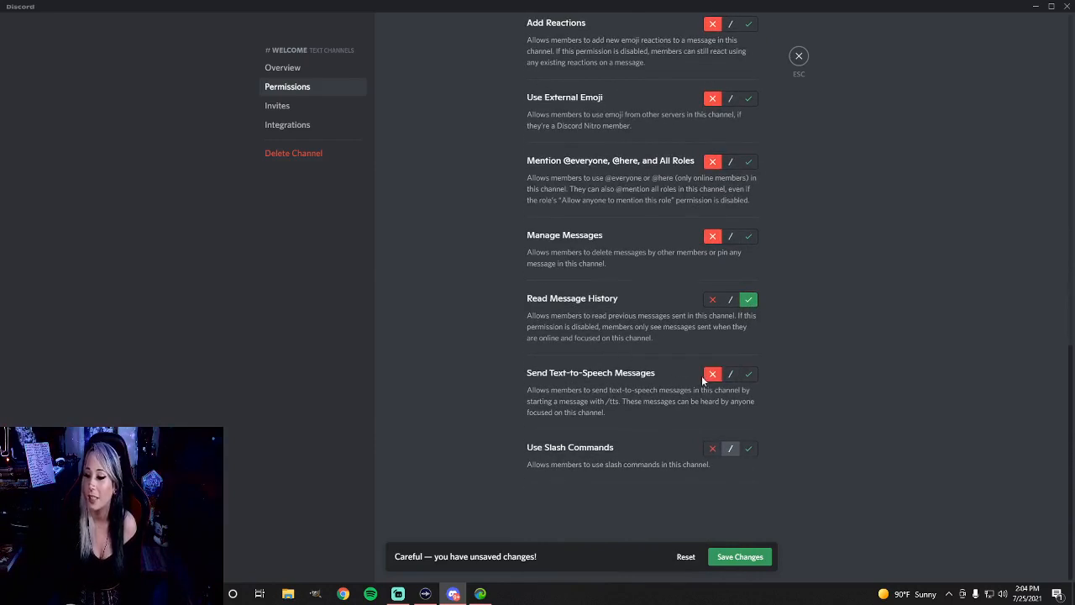
{"action": "left_click", "coordinate": [711, 449]}
{"action": "left_click", "coordinate": [740, 556]}
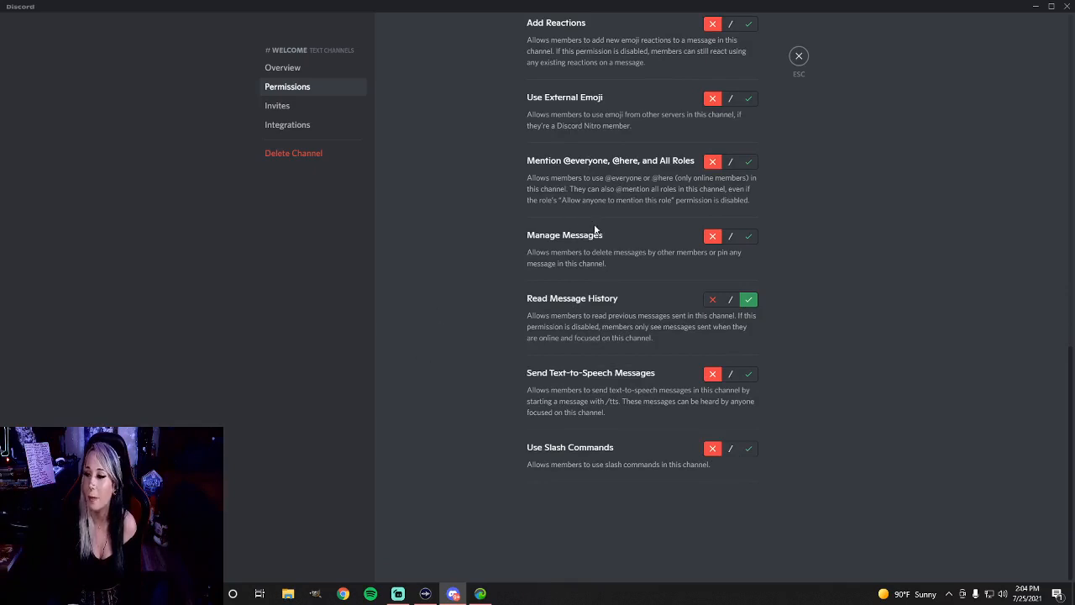
Close the welcome channel's settings and rename the Text Channels category as Queen Anne's Revenge
{"action": "scroll", "coordinate": [595, 229], "scroll_direction": "up", "scroll_amount": 10}
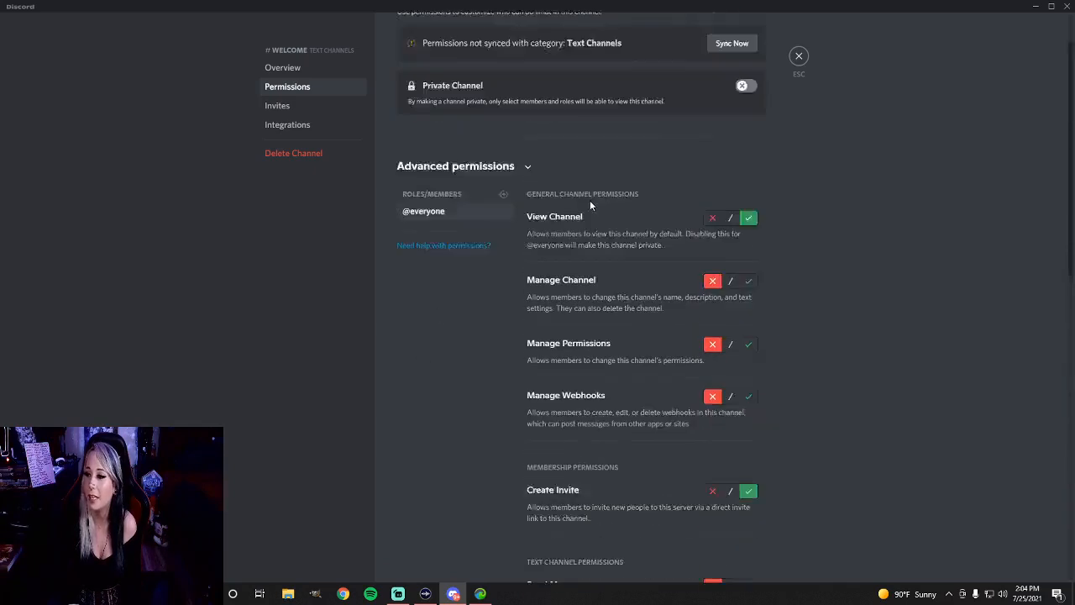
{"action": "left_click", "coordinate": [798, 57]}
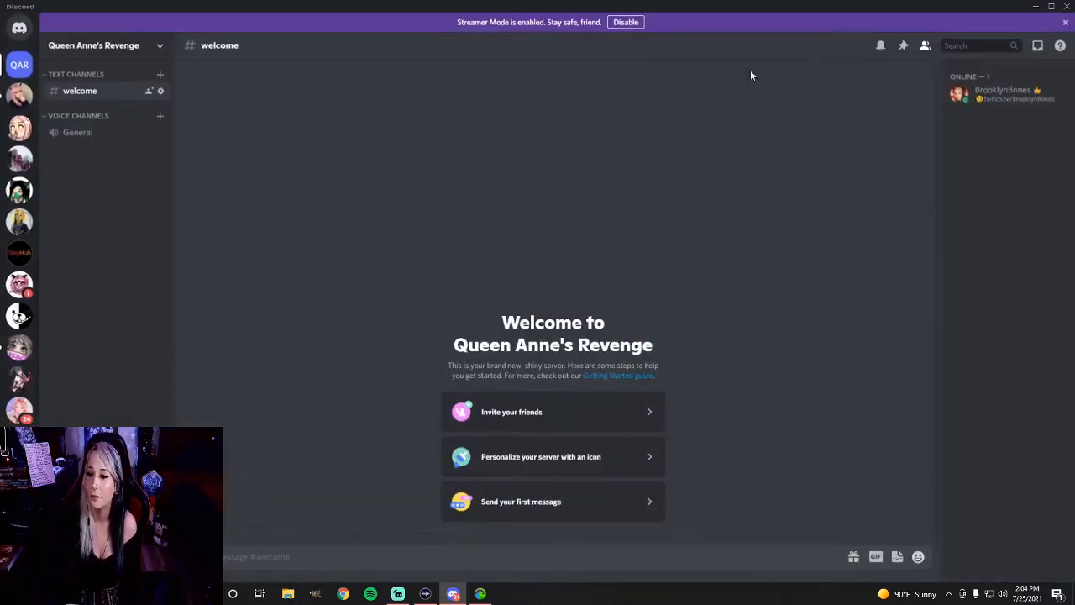
{"action": "right_click", "coordinate": [75, 74]}
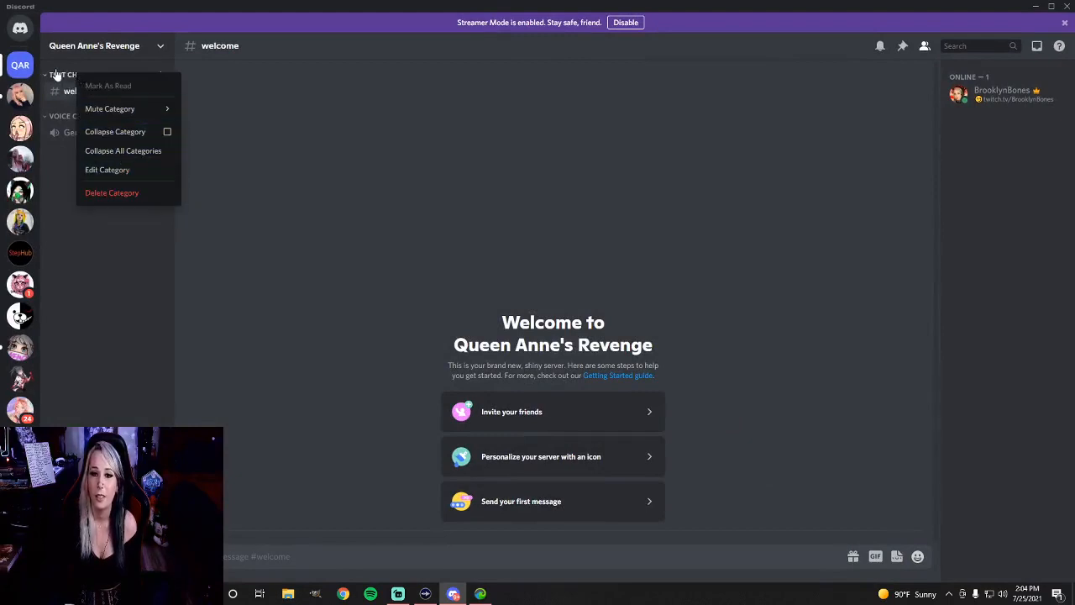
{"action": "left_click", "coordinate": [56, 76]}
{"action": "right_click", "coordinate": [53, 77]}
{"action": "left_click", "coordinate": [53, 79]}
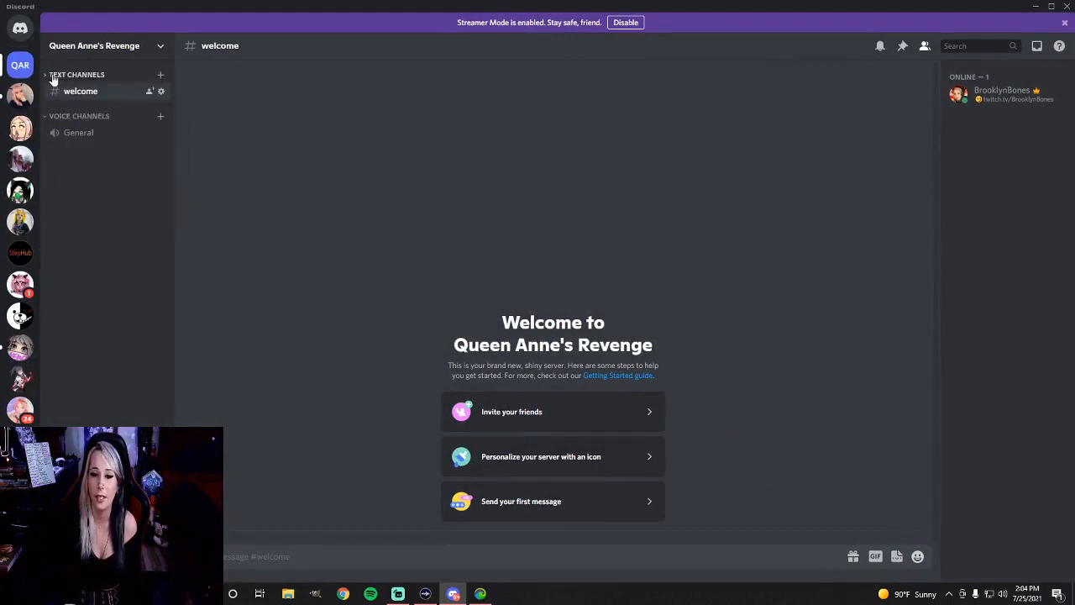
{"action": "right_click", "coordinate": [53, 77]}
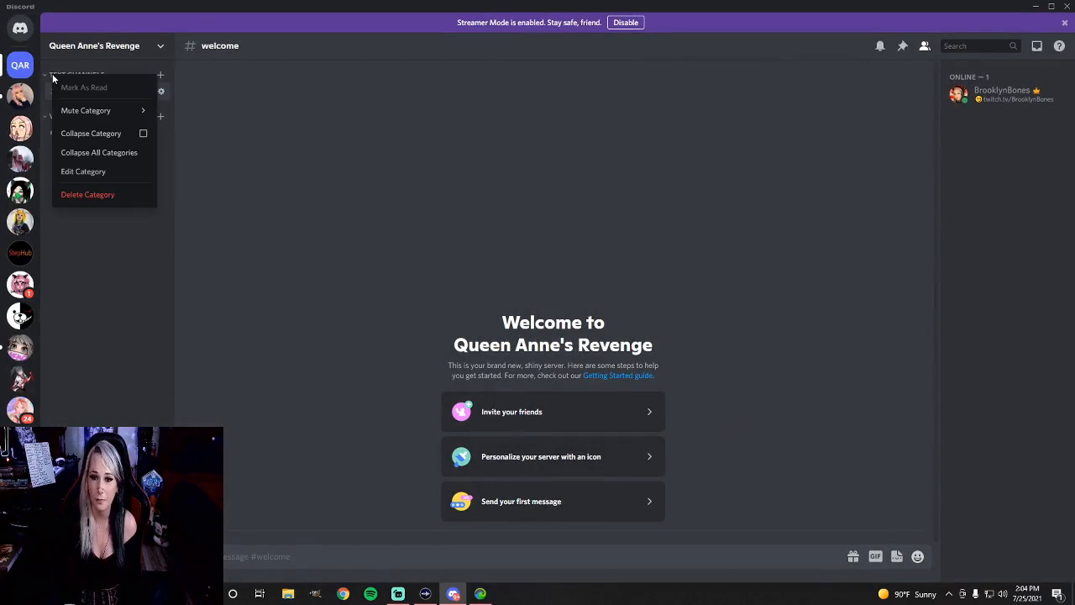
{"action": "left_click", "coordinate": [88, 172]}
{"action": "key", "text": "ctrl+a"}
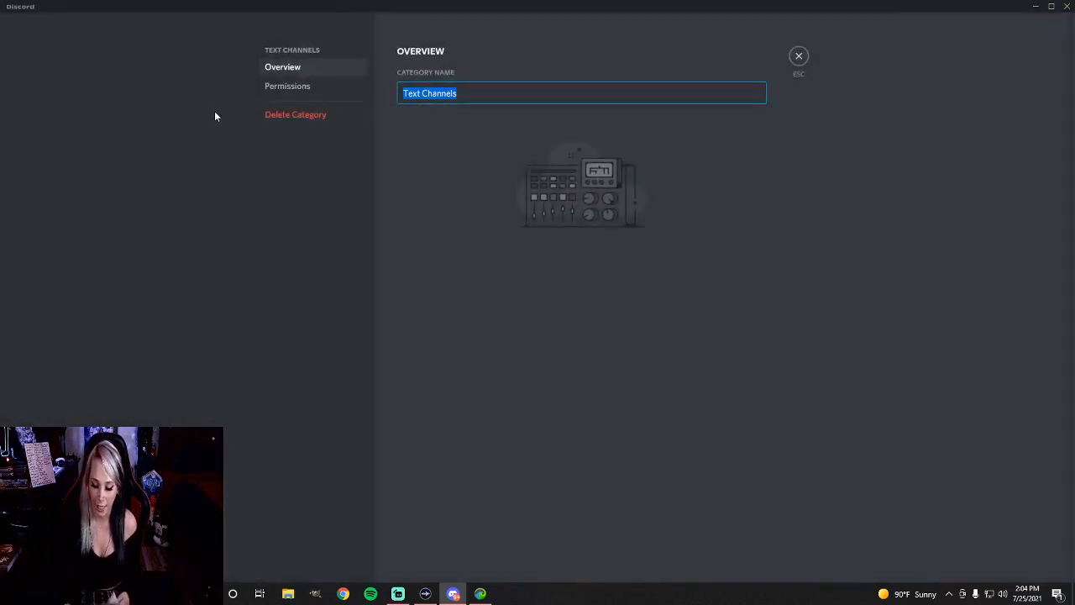
{"action": "key", "text": "BackSpace"}
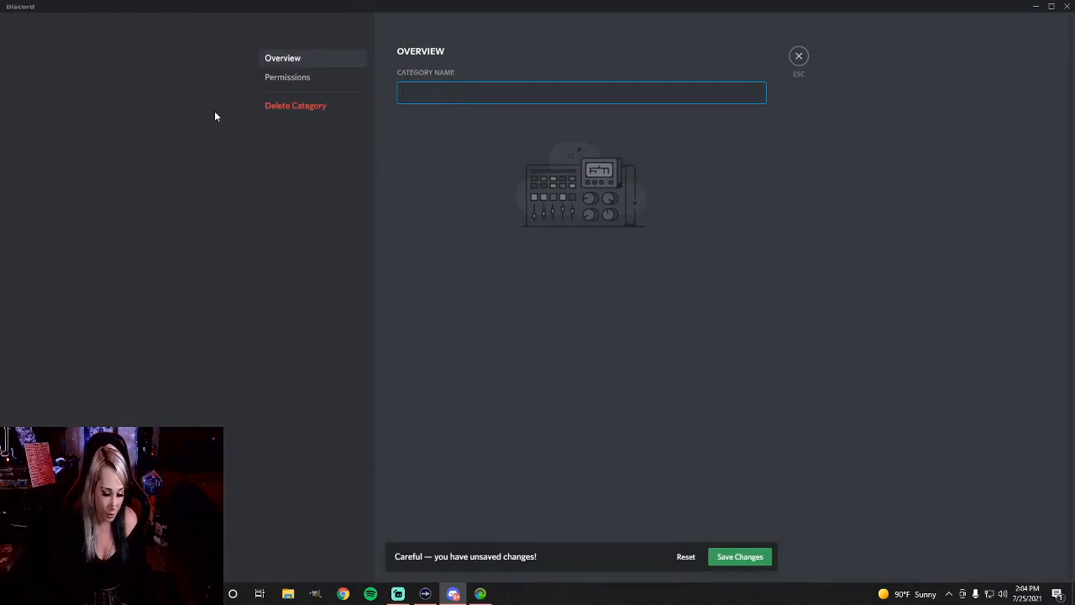
{"action": "type", "text": "Queen Anne's Revenge"}
{"action": "key", "text": "Return"}
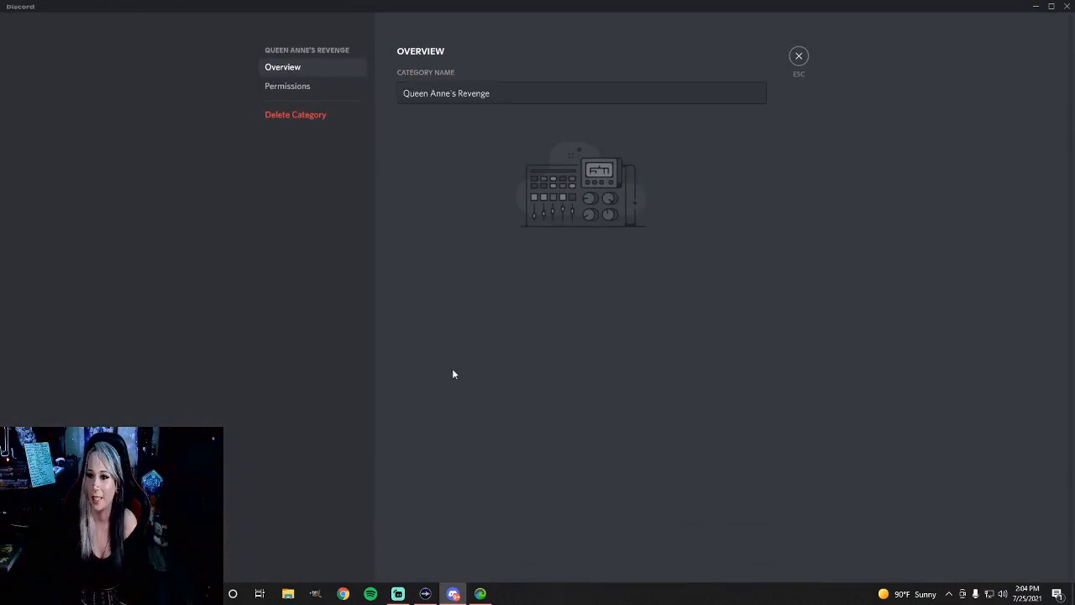
{"action": "left_click", "coordinate": [798, 57]}
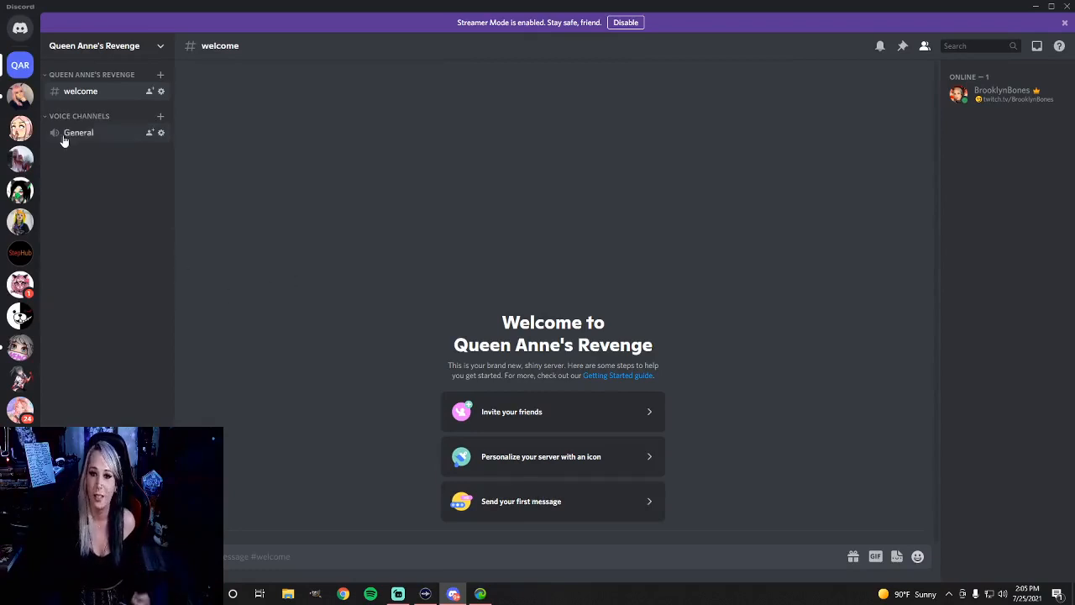
Create two text channels named announcments and rules in the Queen Anne's Revenge category
{"action": "left_click", "coordinate": [160, 75]}
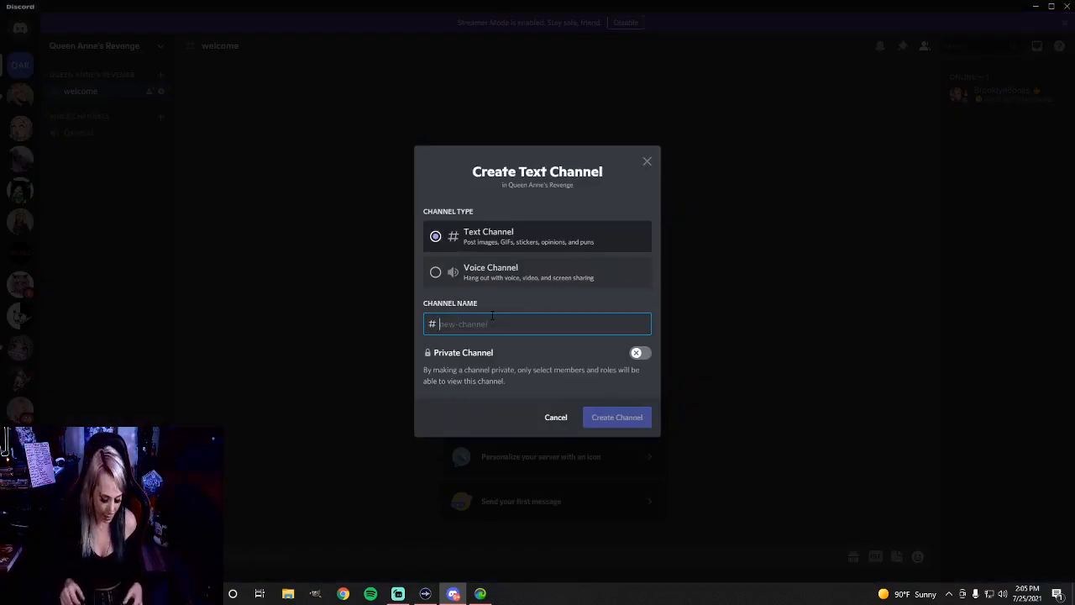
{"action": "type", "text": "announcments"}
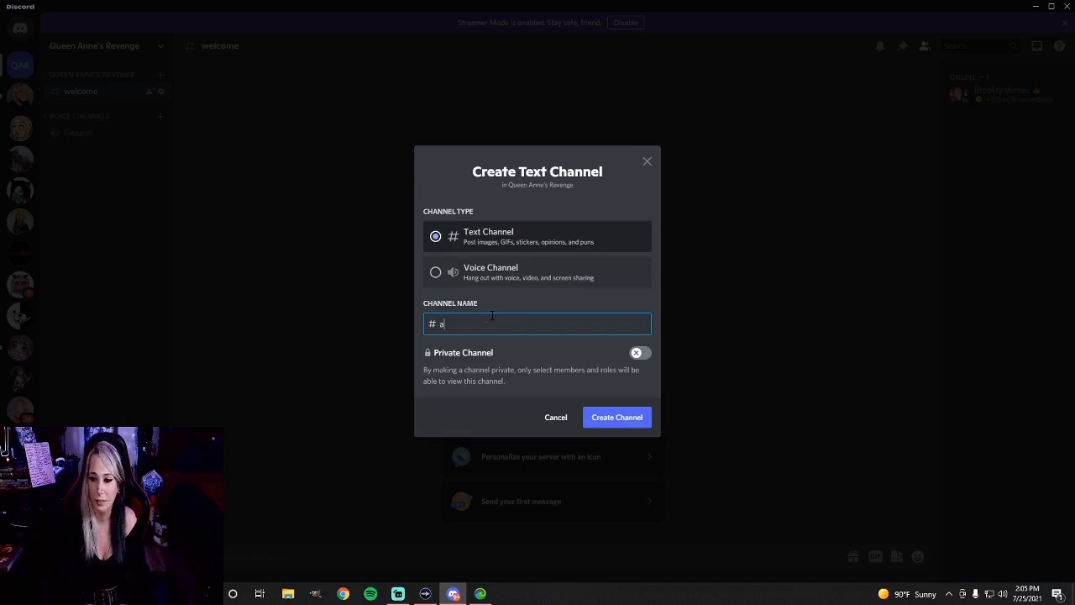
{"action": "left_click", "coordinate": [614, 418]}
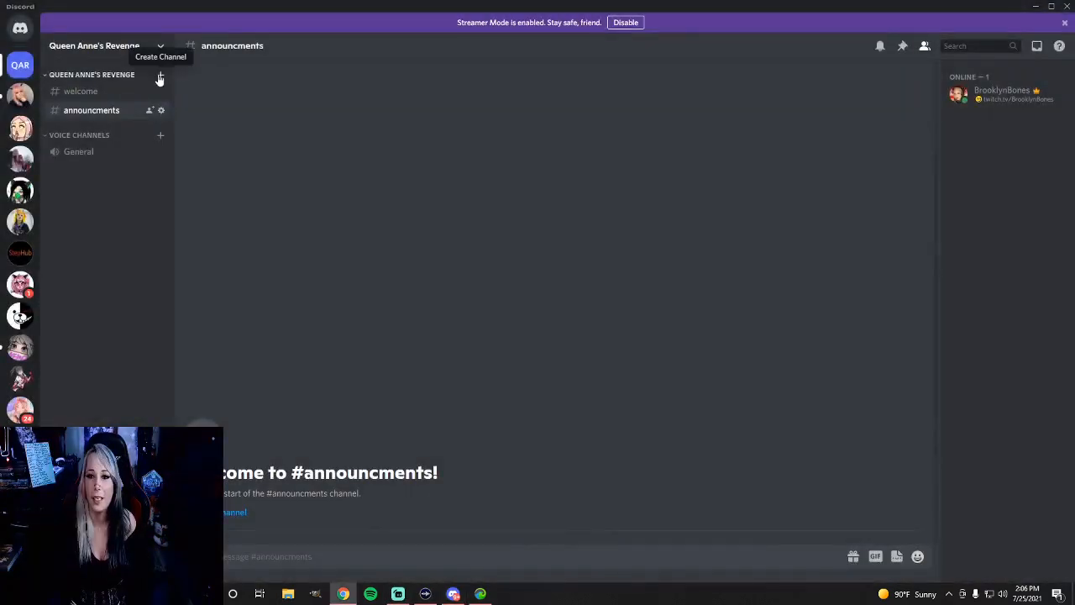
{"action": "left_click", "coordinate": [159, 77]}
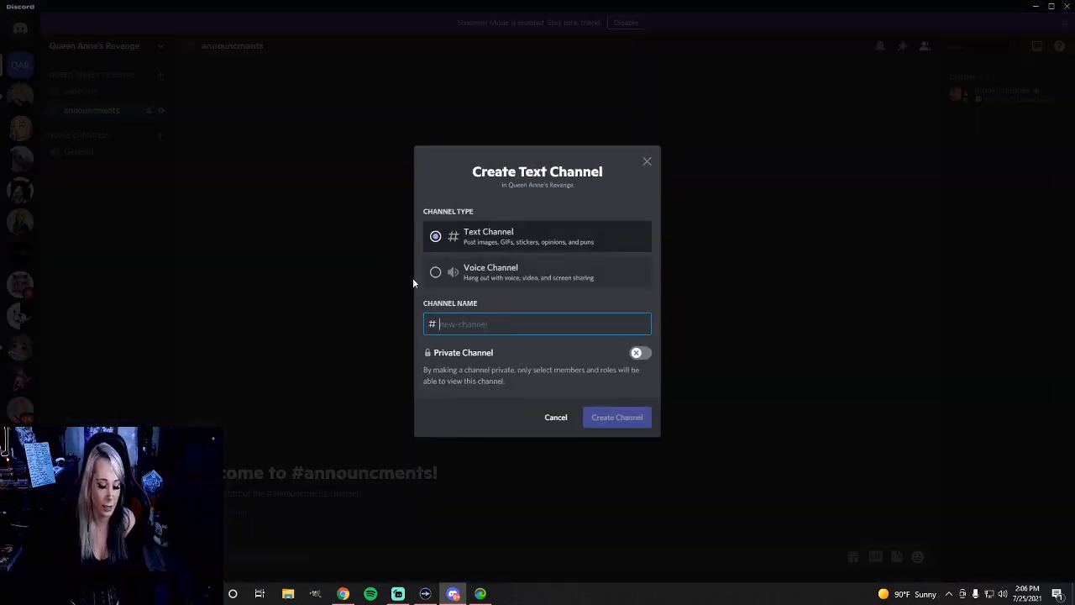
{"action": "type", "text": "rules"}
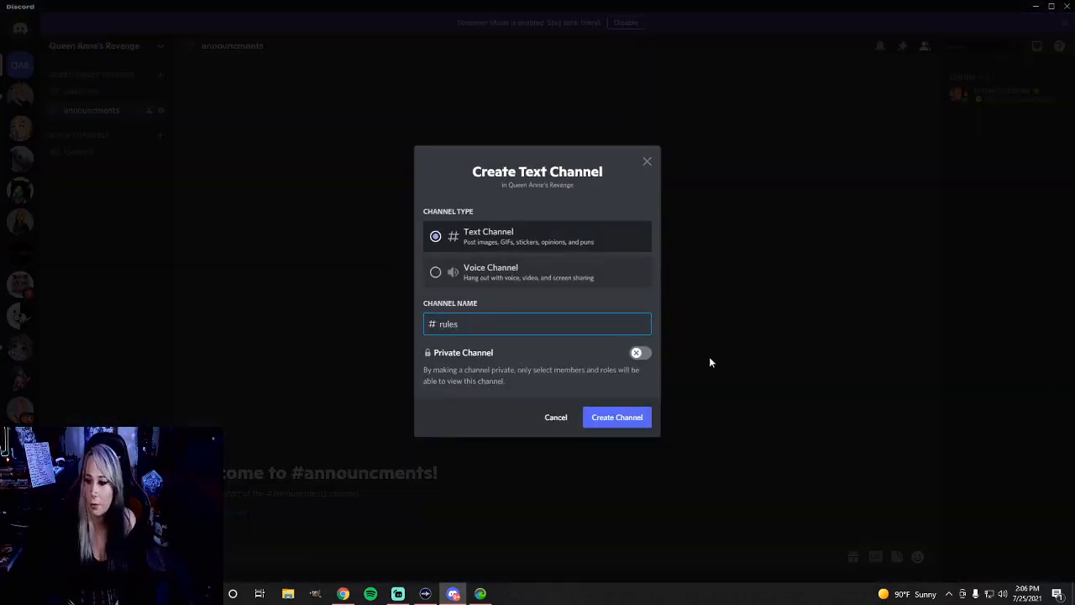
{"action": "left_click", "coordinate": [613, 418]}
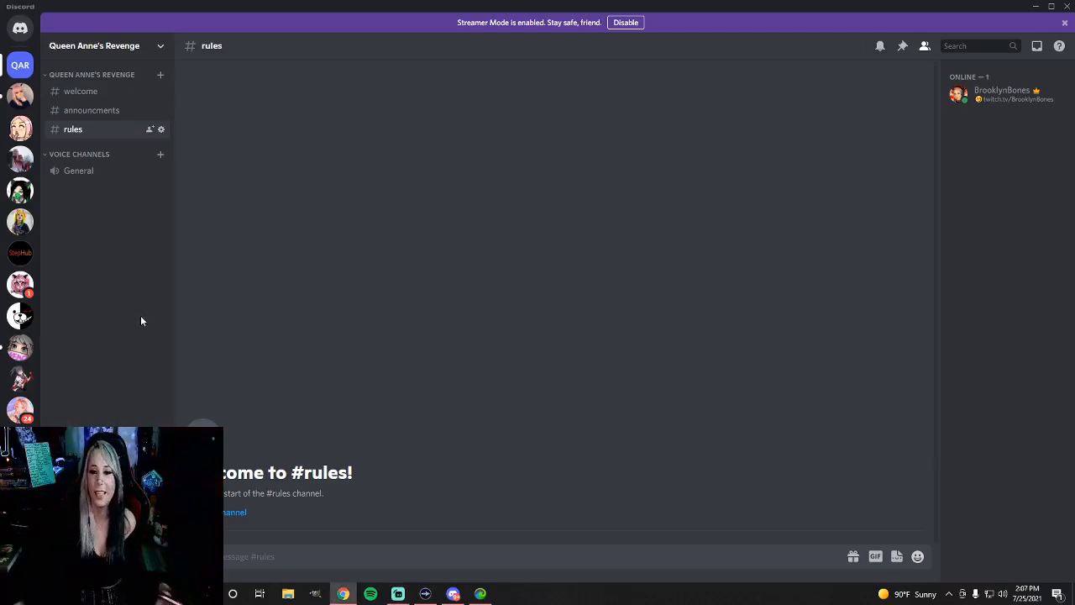
{"action": "right_click", "coordinate": [95, 77]}
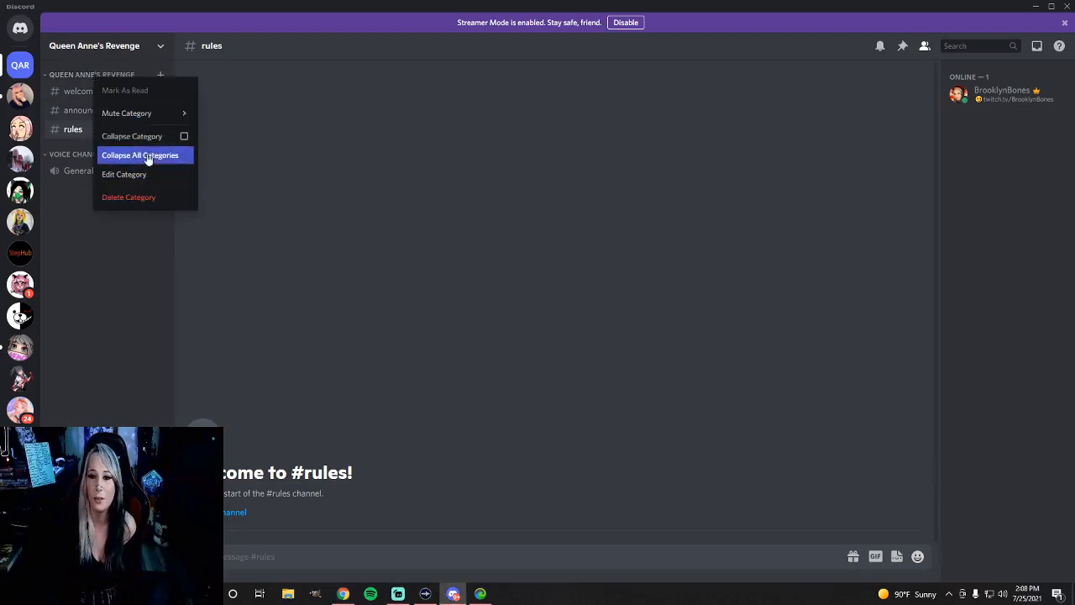
{"action": "left_click", "coordinate": [107, 220]}
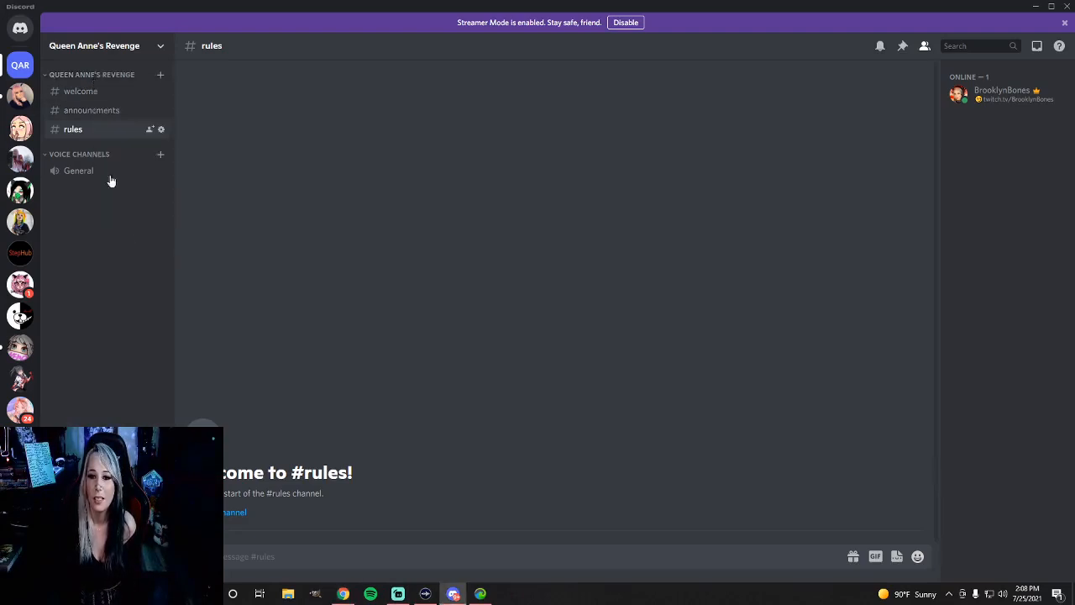
{"action": "left_click", "coordinate": [160, 76]}
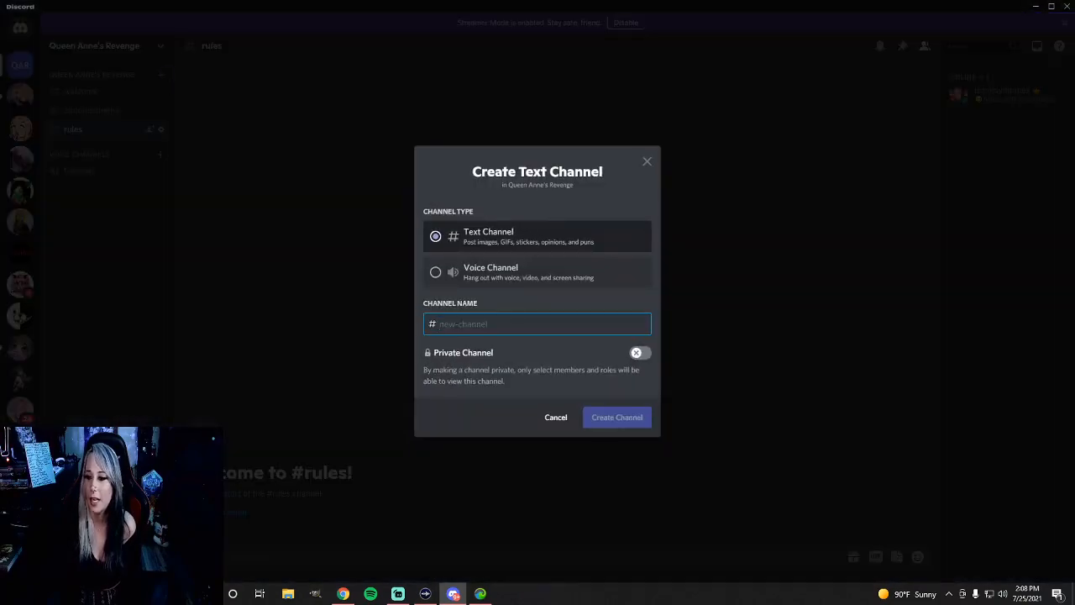
{"action": "left_click", "coordinate": [648, 164]}
Create a non-private category named Questions and move it above the Voice Channels category
{"action": "right_click", "coordinate": [137, 201]}
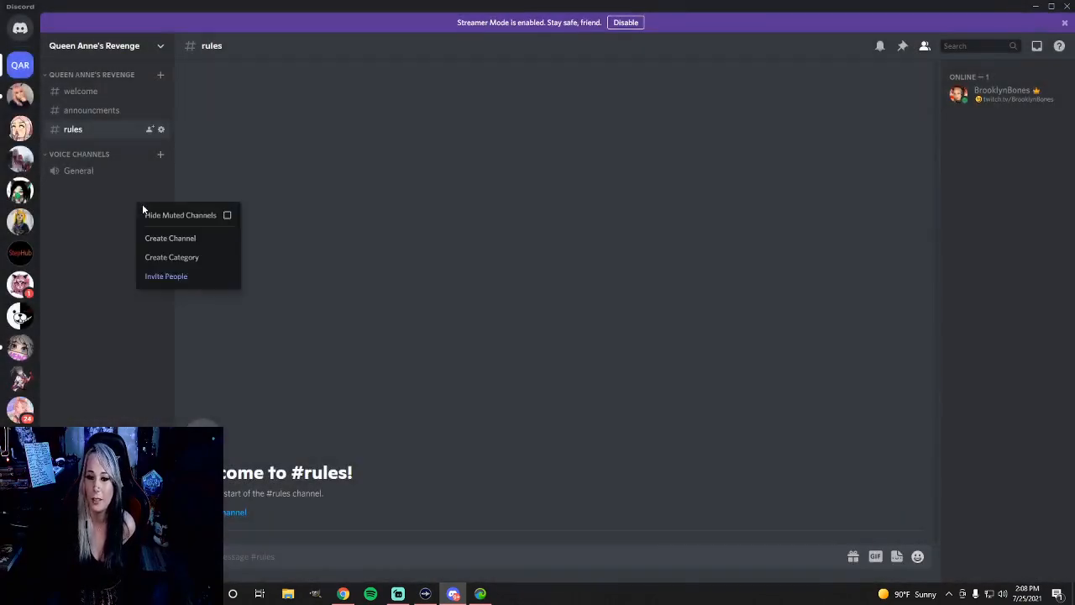
{"action": "left_click", "coordinate": [189, 258]}
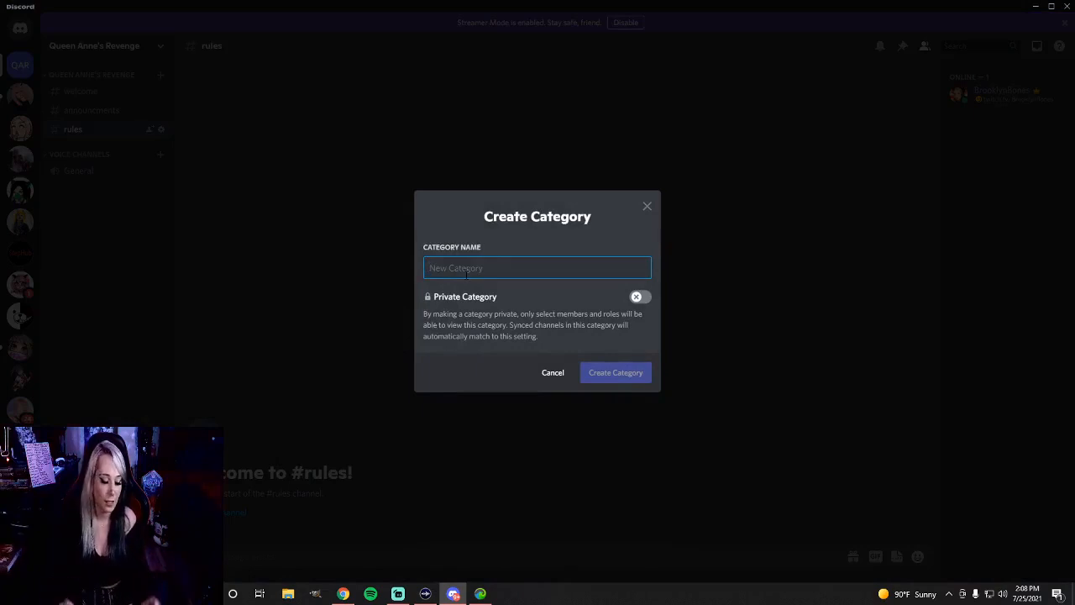
{"action": "type", "text": "Mod-Help"}
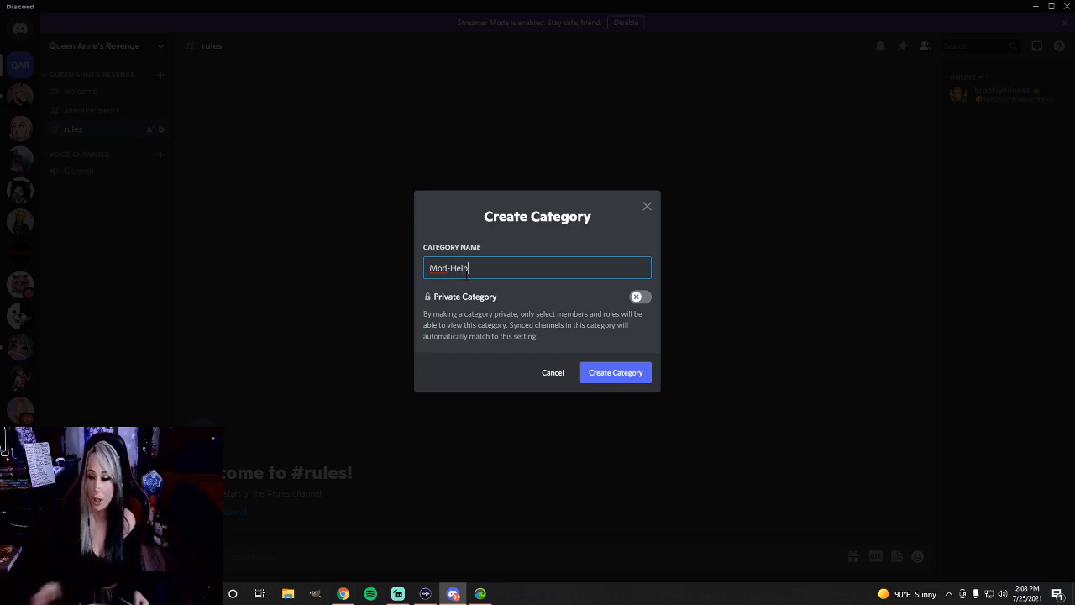
{"action": "key", "text": "BackSpace"}
{"action": "key", "text": "BackSpace"}
{"action": "key", "text": "BackSpace"}
{"action": "key", "text": "BackSpace"}
{"action": "key", "text": "BackSpace"}
{"action": "key", "text": "BackSpace"}
{"action": "key", "text": "BackSpace"}
{"action": "key", "text": "BackSpace"}
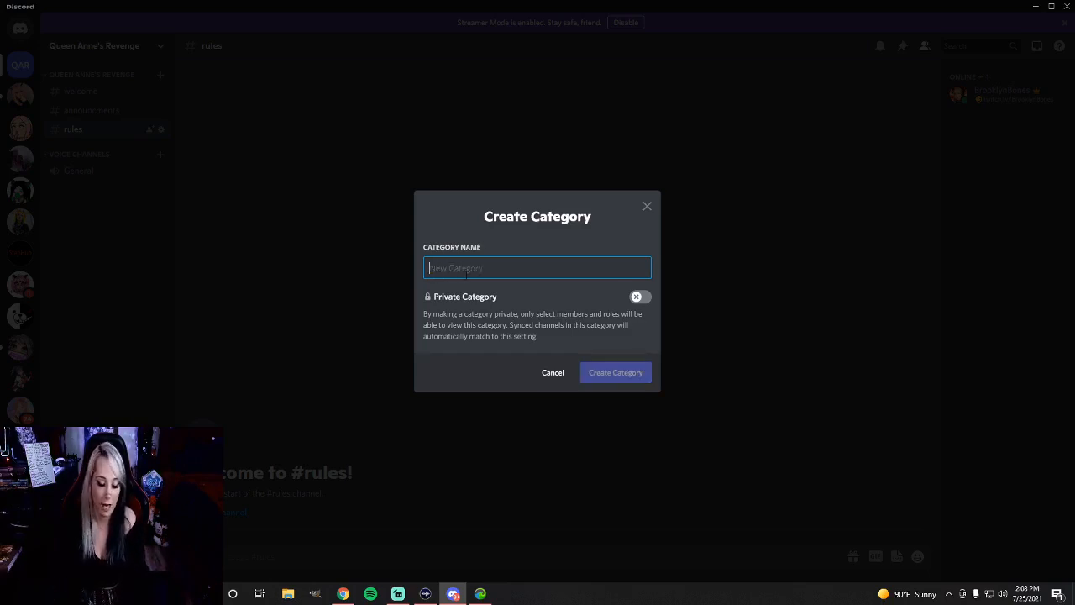
{"action": "type", "text": "Questions"}
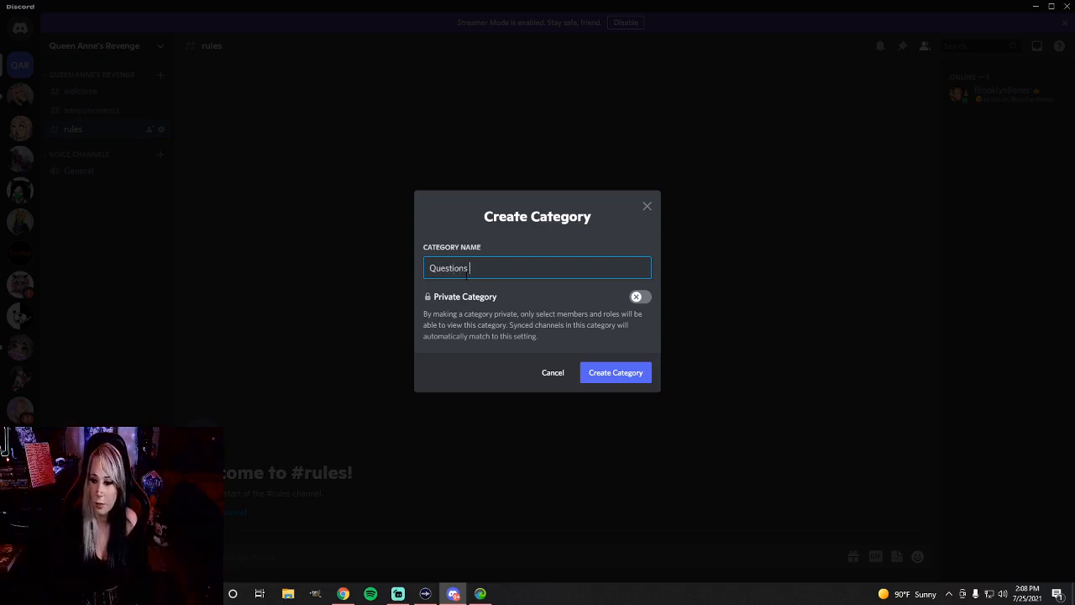
{"action": "left_click", "coordinate": [621, 374]}
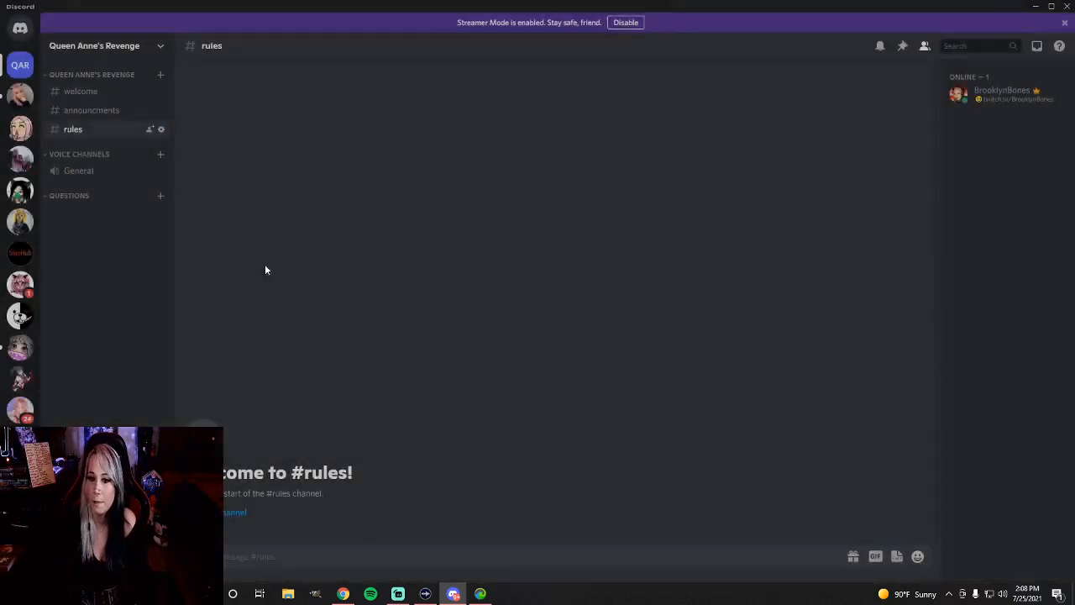
{"action": "left_click_drag", "start_coordinate": [74, 197], "coordinate": [78, 151]}
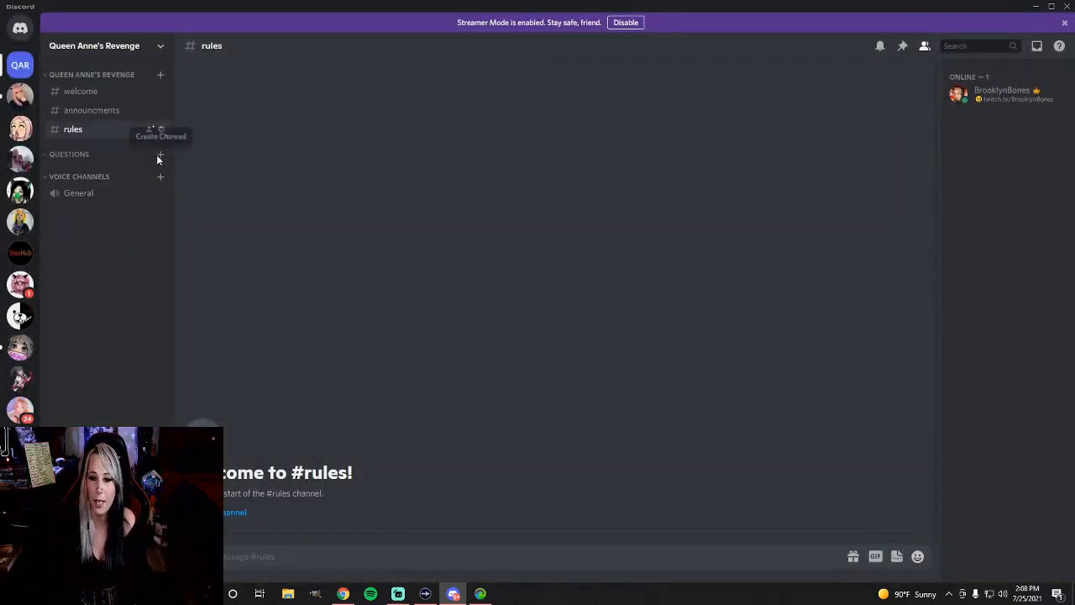
Create a text channel named stream-suggestions in the Questions category
{"action": "left_click", "coordinate": [160, 155]}
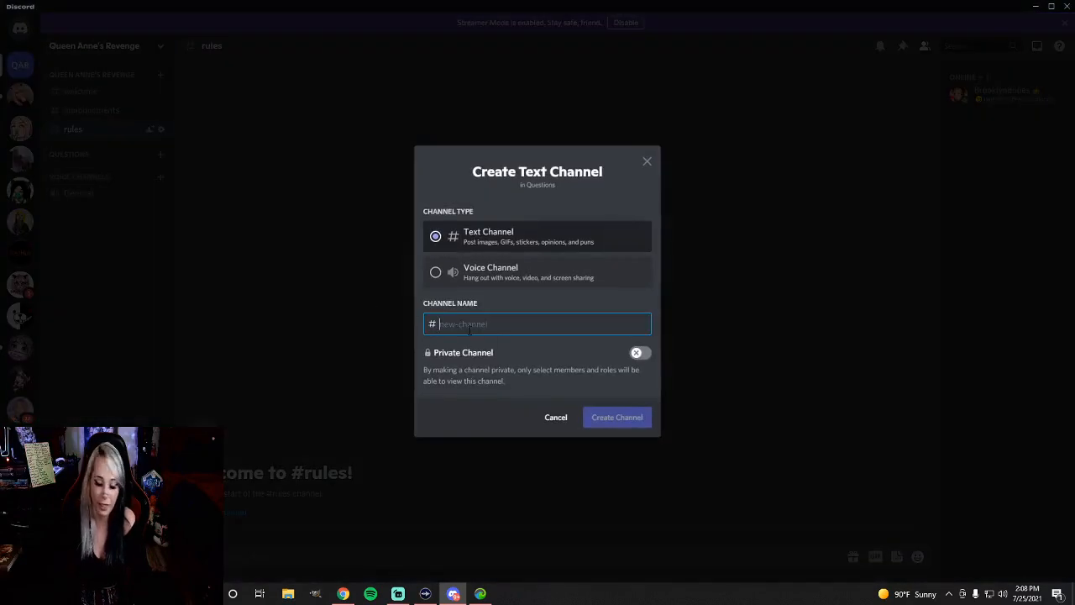
{"action": "type", "text": "stream-suggestions"}
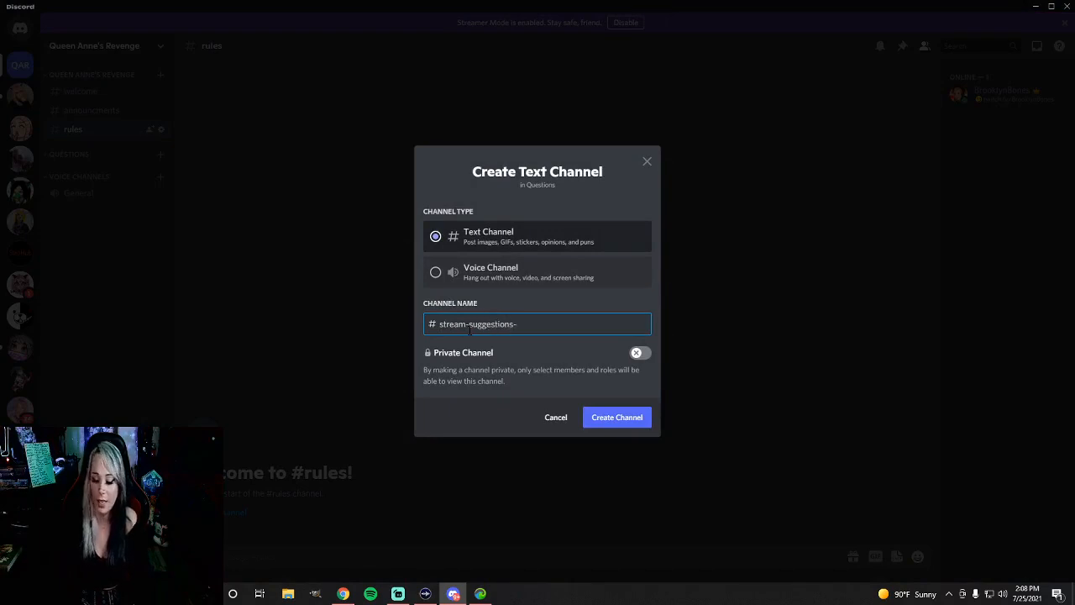
{"action": "left_click", "coordinate": [623, 421]}
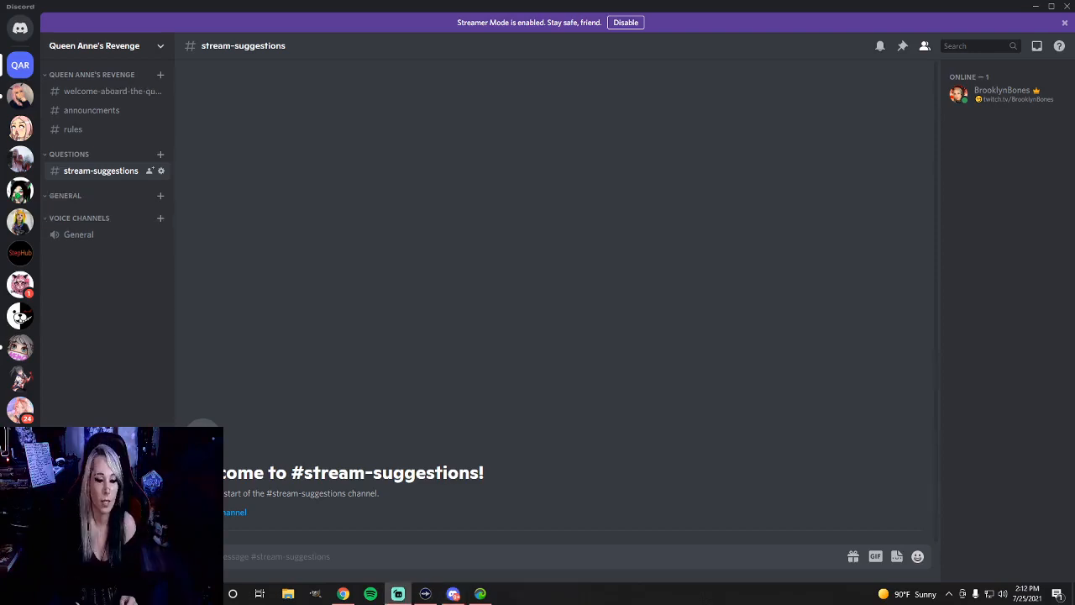
Create two text channels named chatting and music in the General category
{"action": "left_click", "coordinate": [160, 195]}
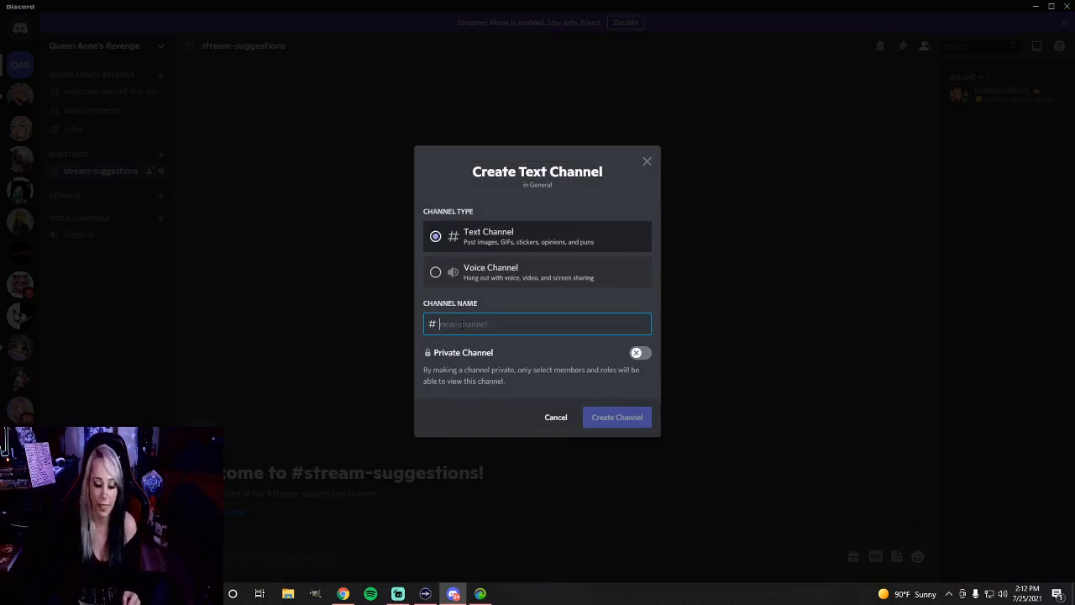
{"action": "type", "text": "chatting"}
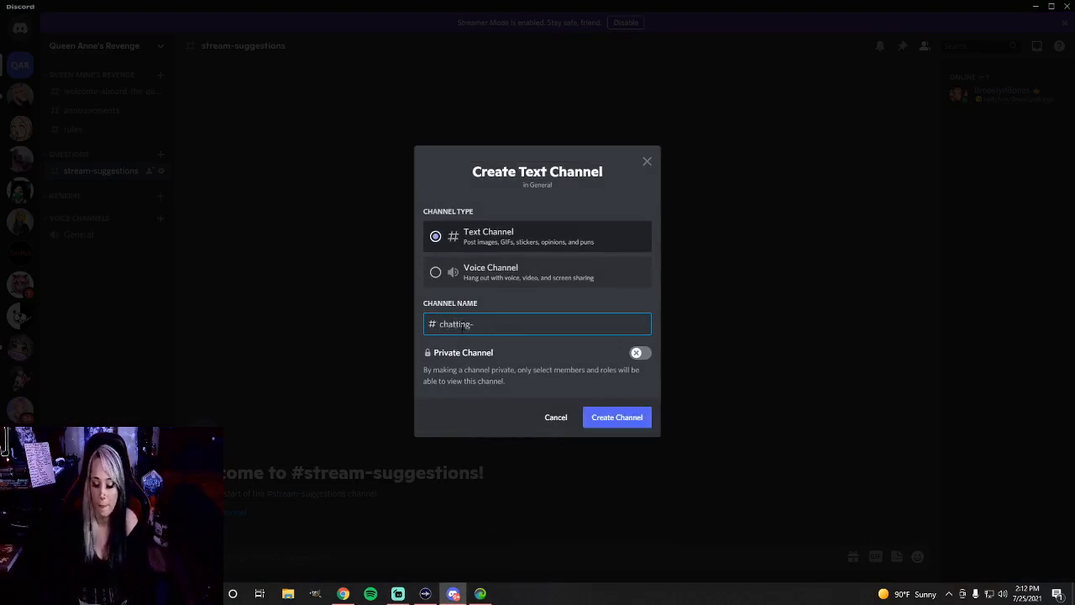
{"action": "left_click", "coordinate": [630, 422]}
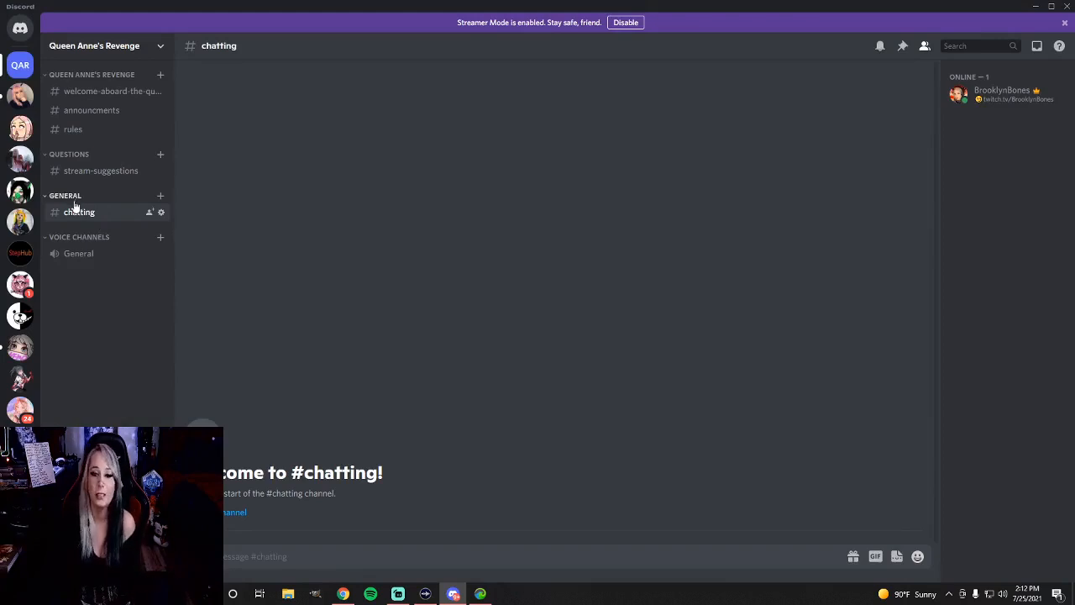
{"action": "left_click", "coordinate": [161, 198]}
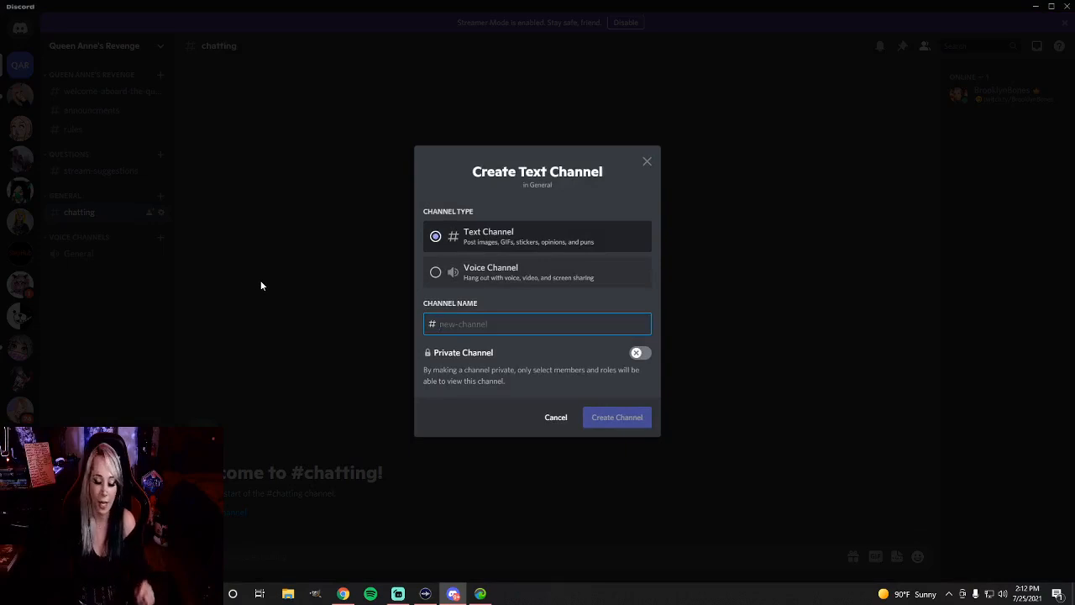
{"action": "type", "text": "music-"}
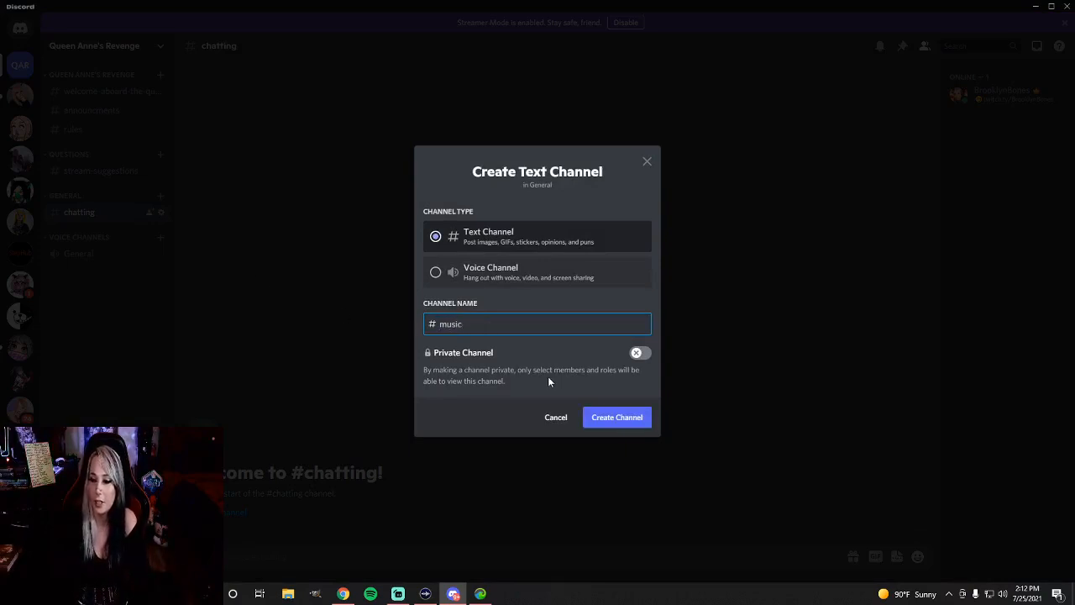
{"action": "left_click", "coordinate": [619, 418]}
Create a non-private voice channel named Chatting in the General category
{"action": "left_click", "coordinate": [160, 196]}
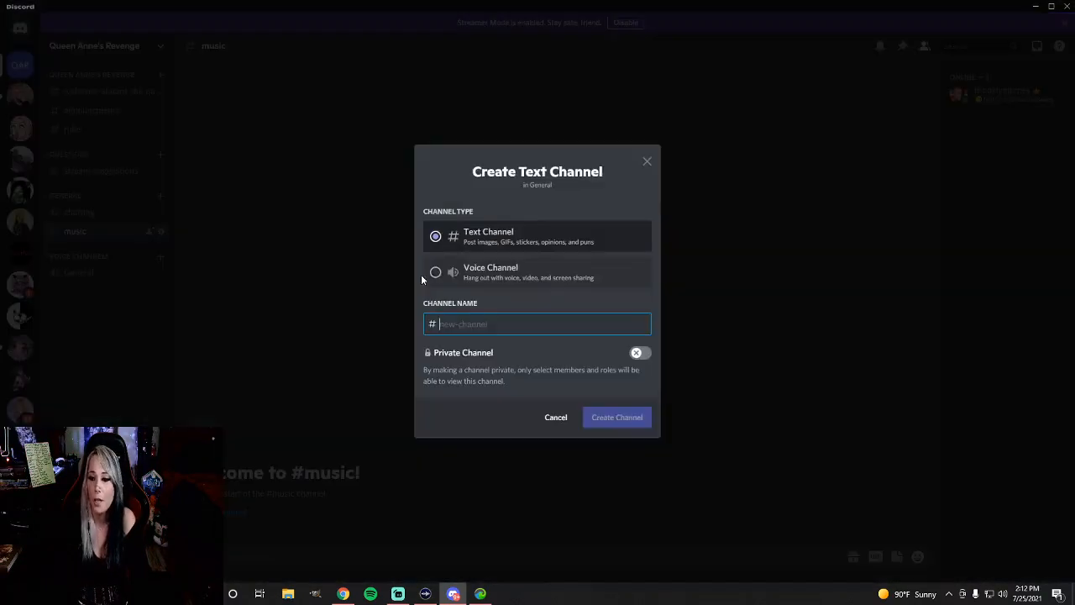
{"action": "left_click", "coordinate": [433, 275]}
{"action": "left_click", "coordinate": [488, 328]}
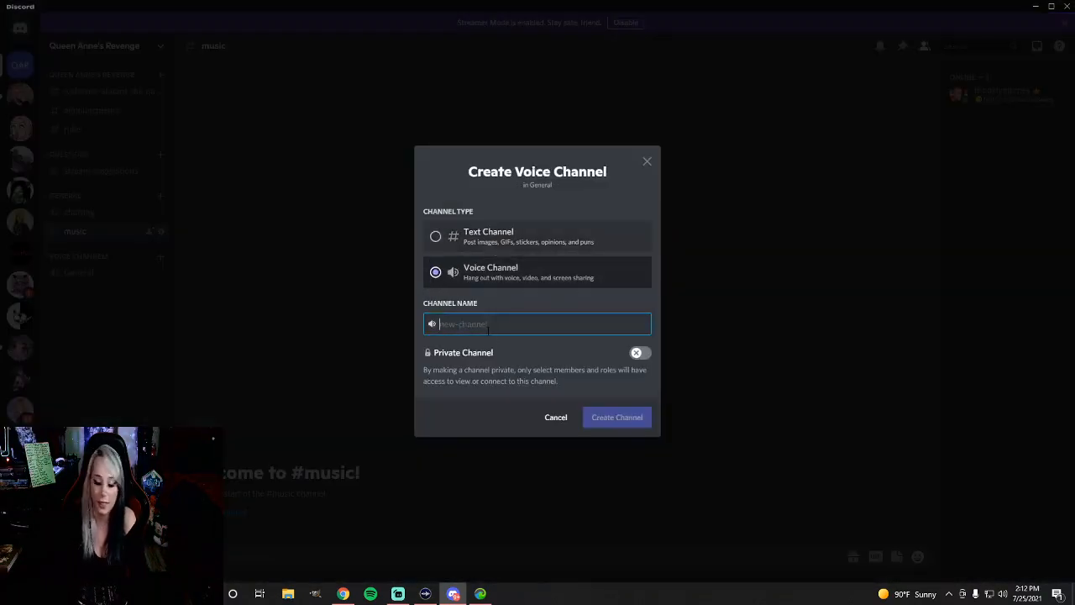
{"action": "type", "text": "Chatting"}
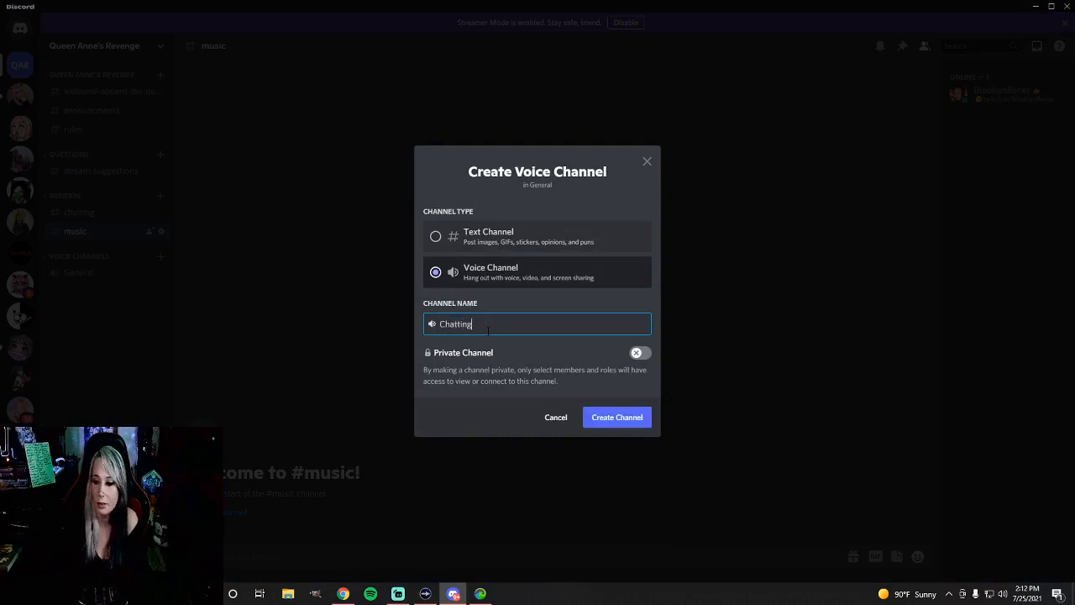
{"action": "left_click", "coordinate": [619, 417]}
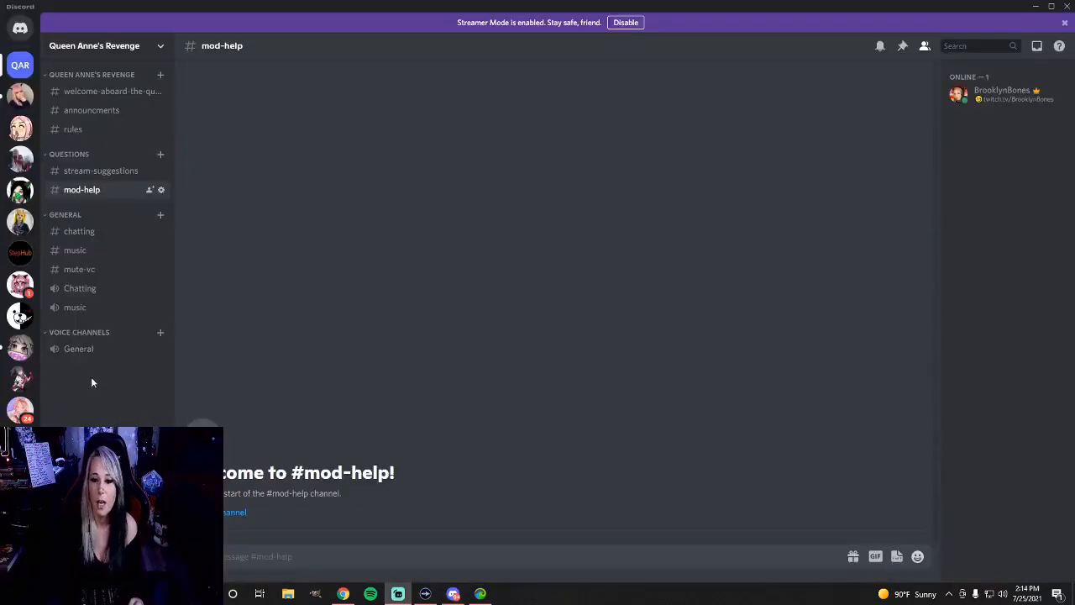
Create a non-private category named Misc and move it above the Voice Channels category
{"action": "right_click", "coordinate": [96, 321]}
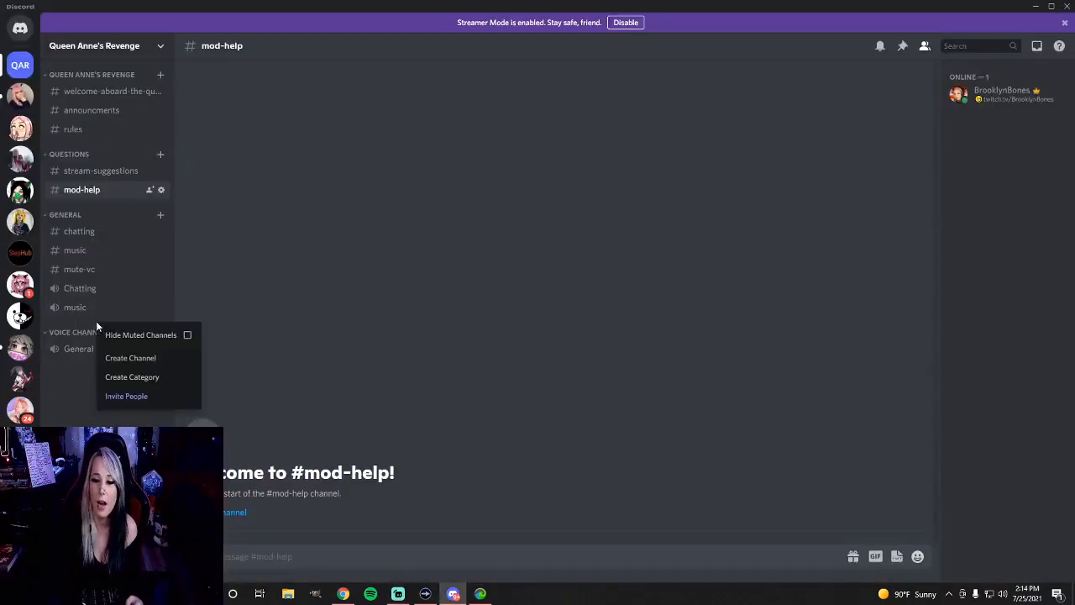
{"action": "left_click", "coordinate": [160, 377]}
{"action": "type", "text": "Mi"}
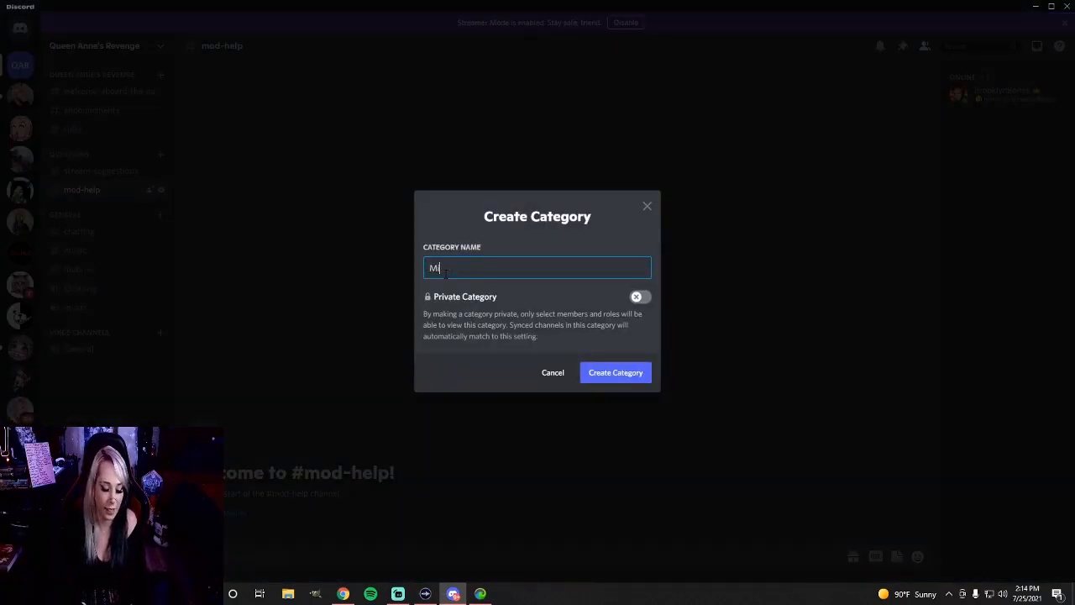
{"action": "type", "text": "sc"}
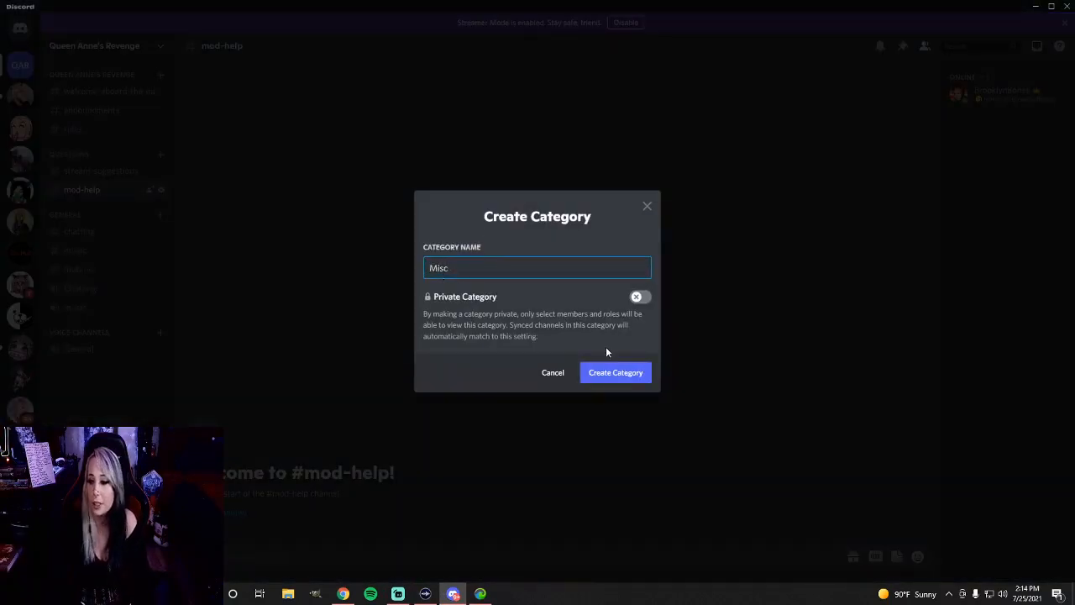
{"action": "left_click", "coordinate": [603, 372]}
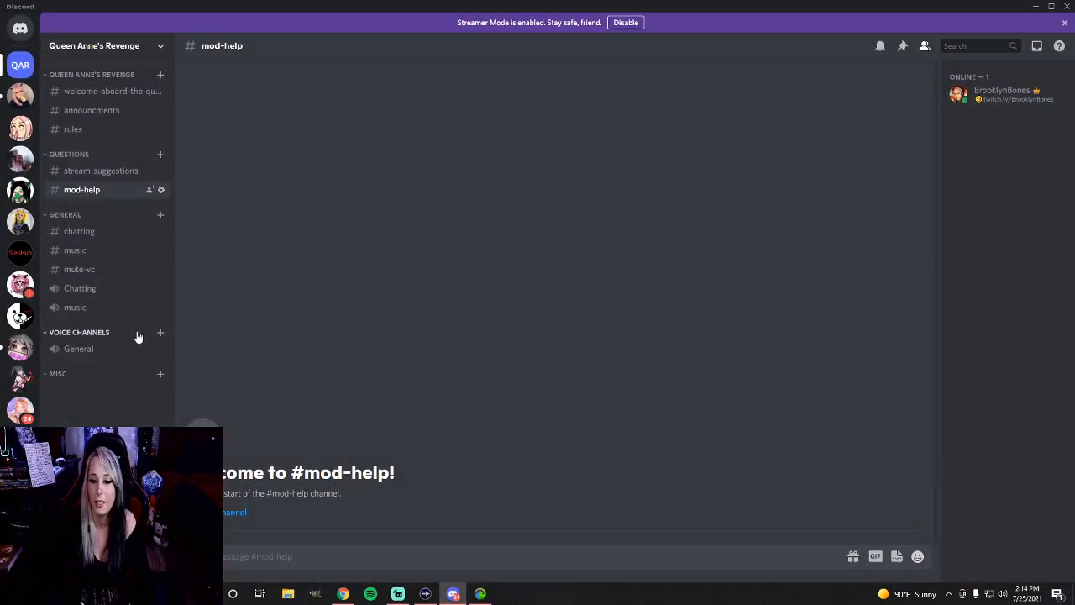
{"action": "left_click_drag", "start_coordinate": [64, 376], "coordinate": [161, 327]}
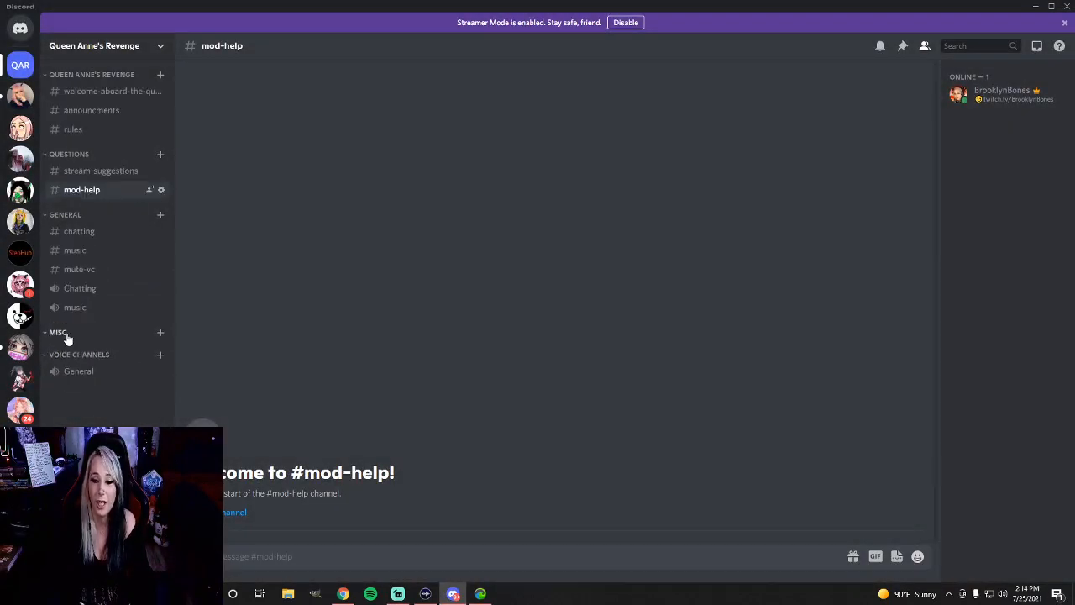
Create three text channels named anime, memes and videos in the Misc category
{"action": "left_click", "coordinate": [160, 333]}
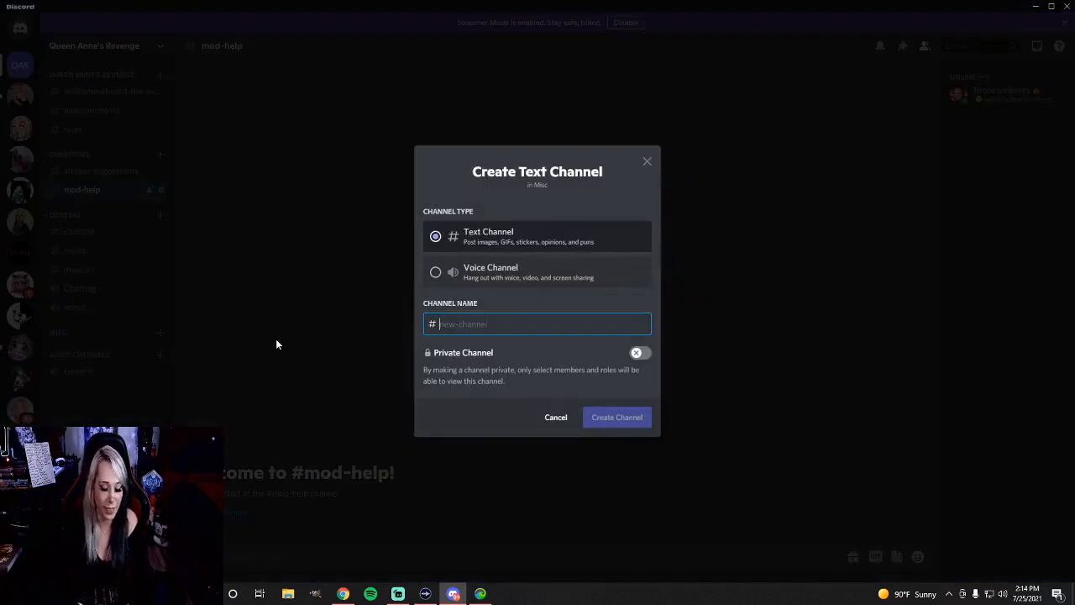
{"action": "type", "text": "anime"}
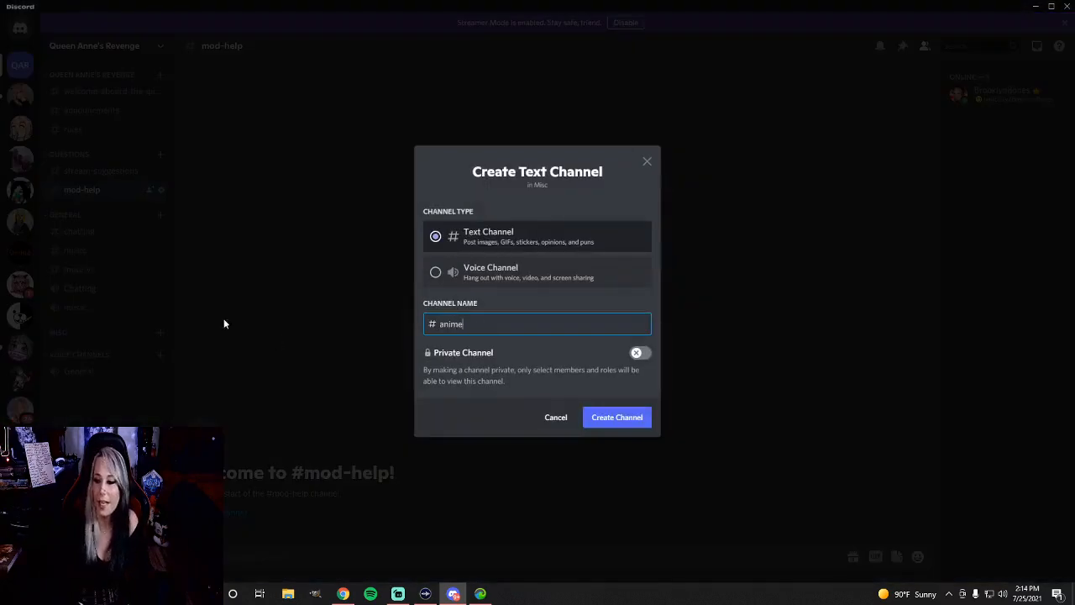
{"action": "left_click", "coordinate": [613, 422]}
{"action": "left_click", "coordinate": [164, 337]}
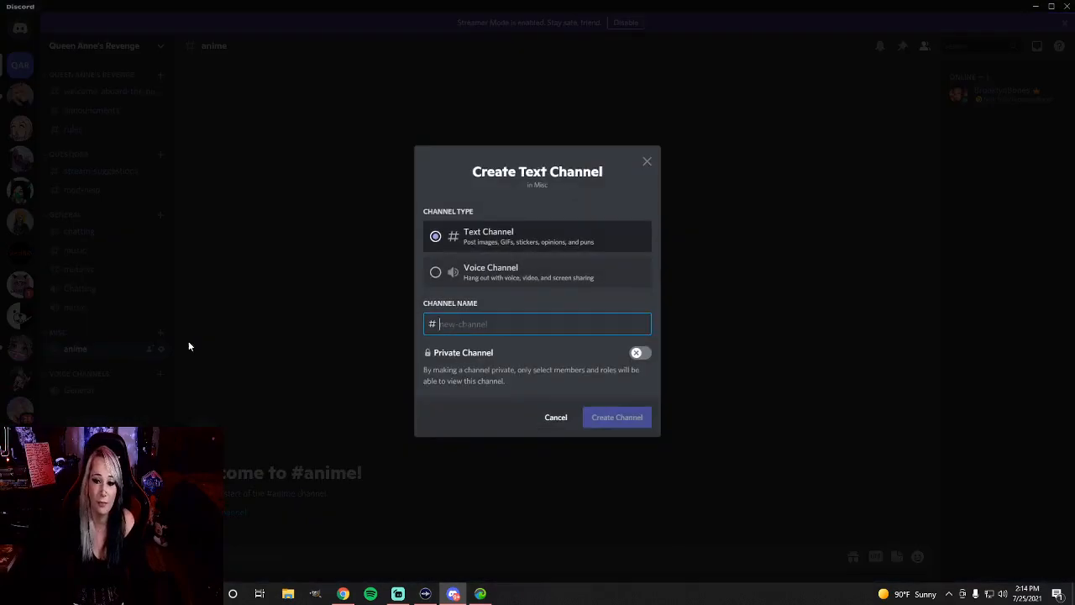
{"action": "type", "text": "memes"}
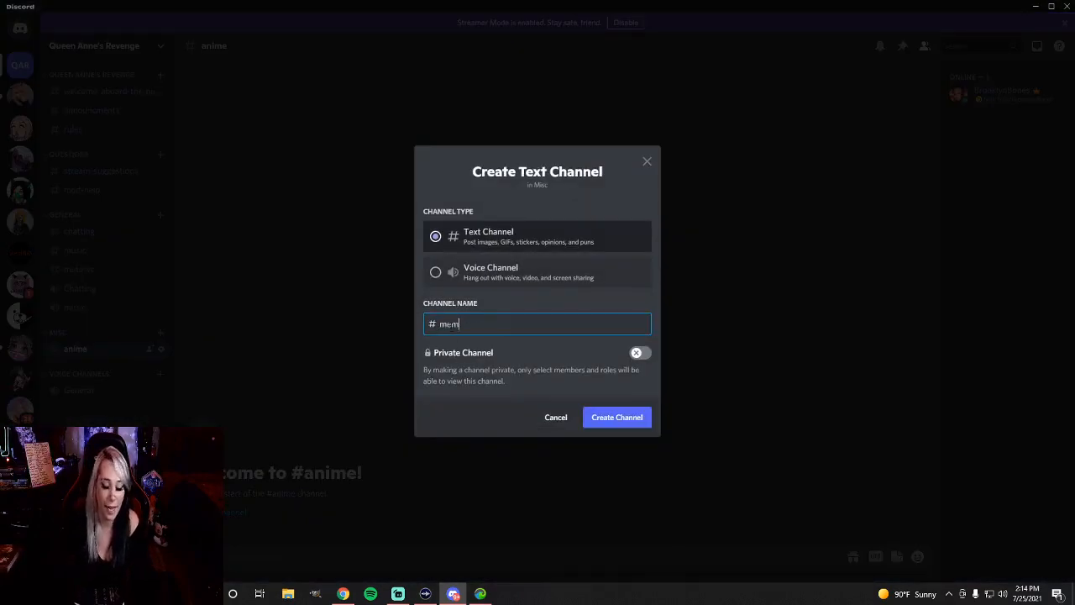
{"action": "left_click", "coordinate": [640, 428]}
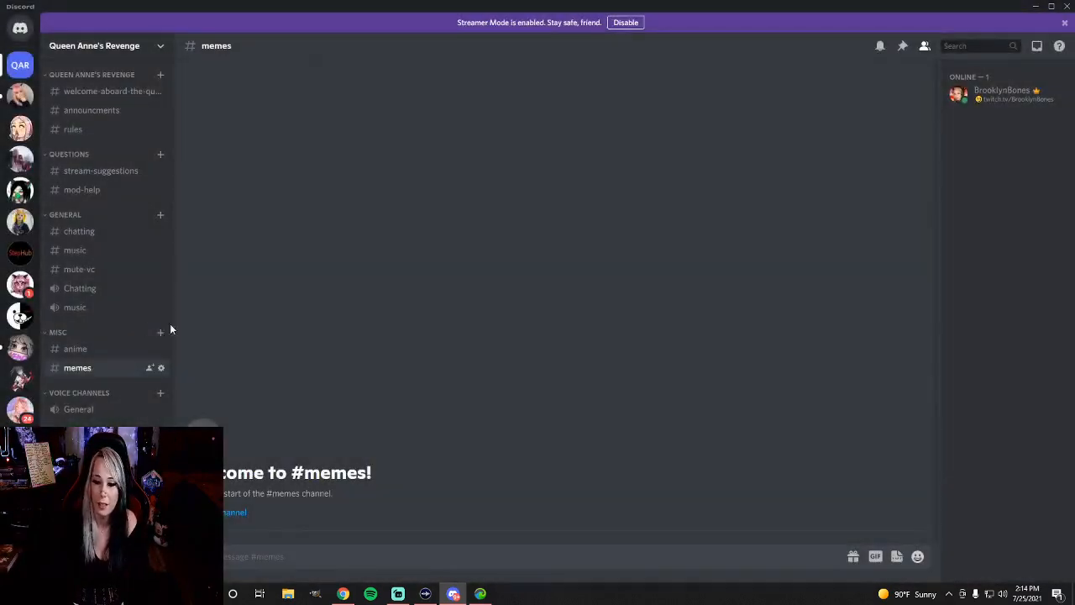
{"action": "left_click", "coordinate": [165, 331]}
{"action": "type", "text": "videos"}
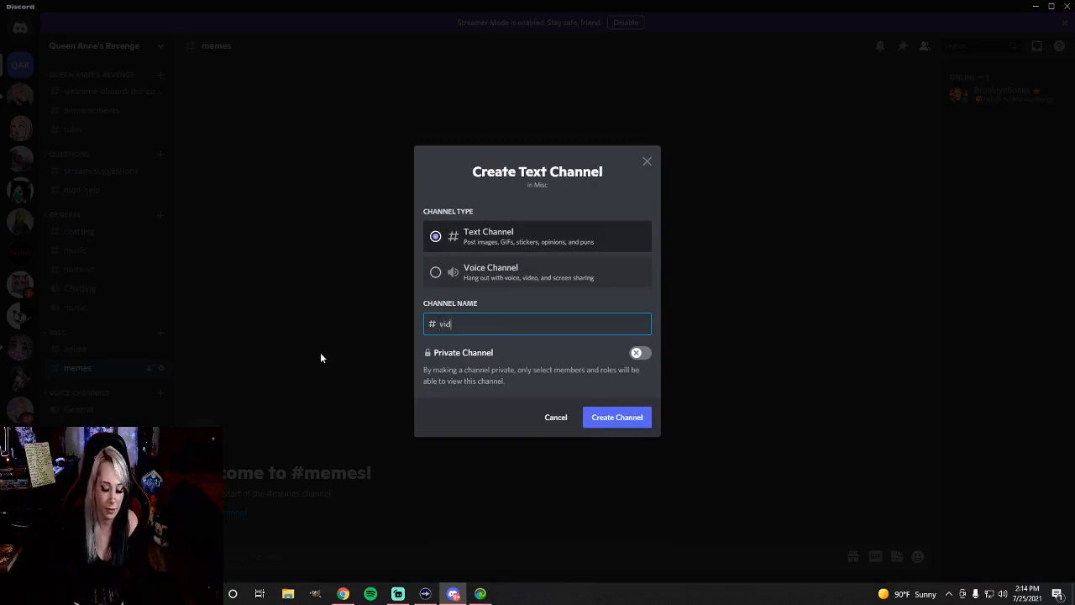
{"action": "left_click", "coordinate": [626, 424]}
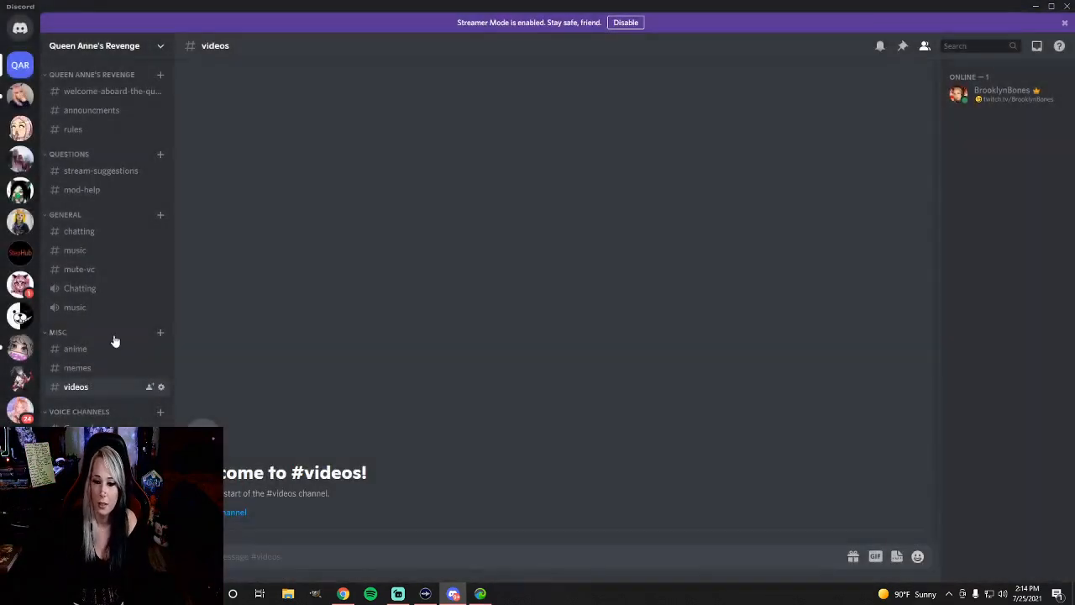
Create a text channel named self-promotions in the General category
{"action": "left_click", "coordinate": [161, 214]}
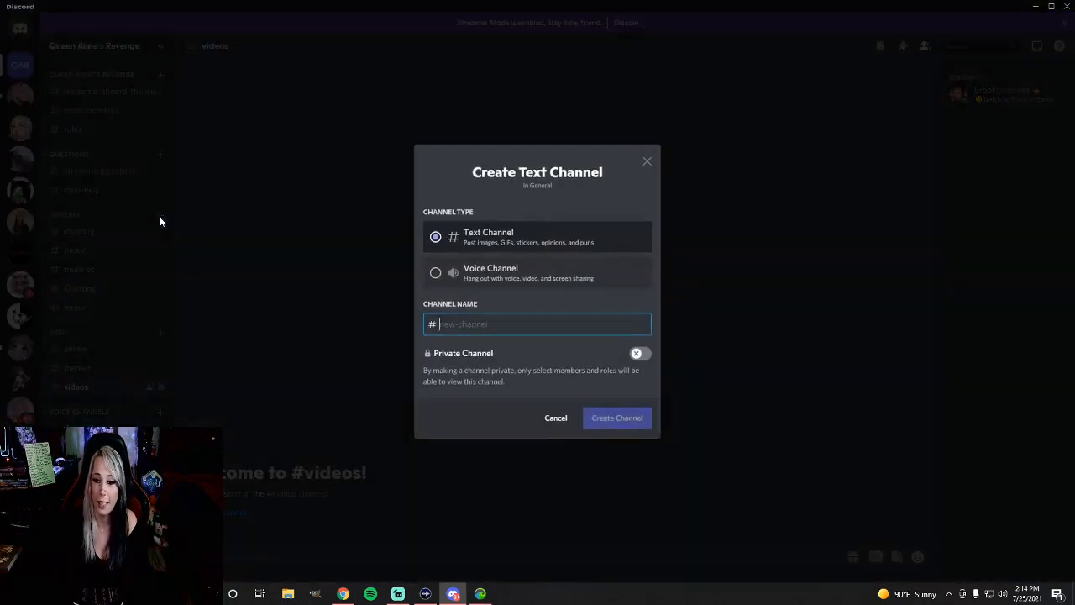
{"action": "type", "text": "se"}
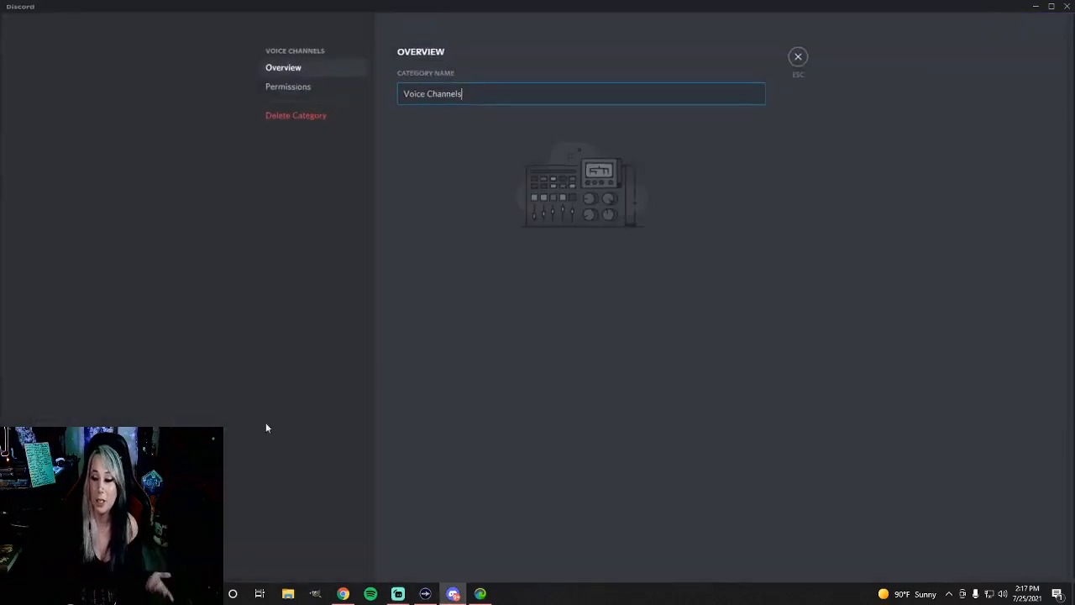
Rename the Voice Channels category to gaming and save the change
{"action": "key", "text": "ctrl+a"}
{"action": "key", "text": "BackSpace"}
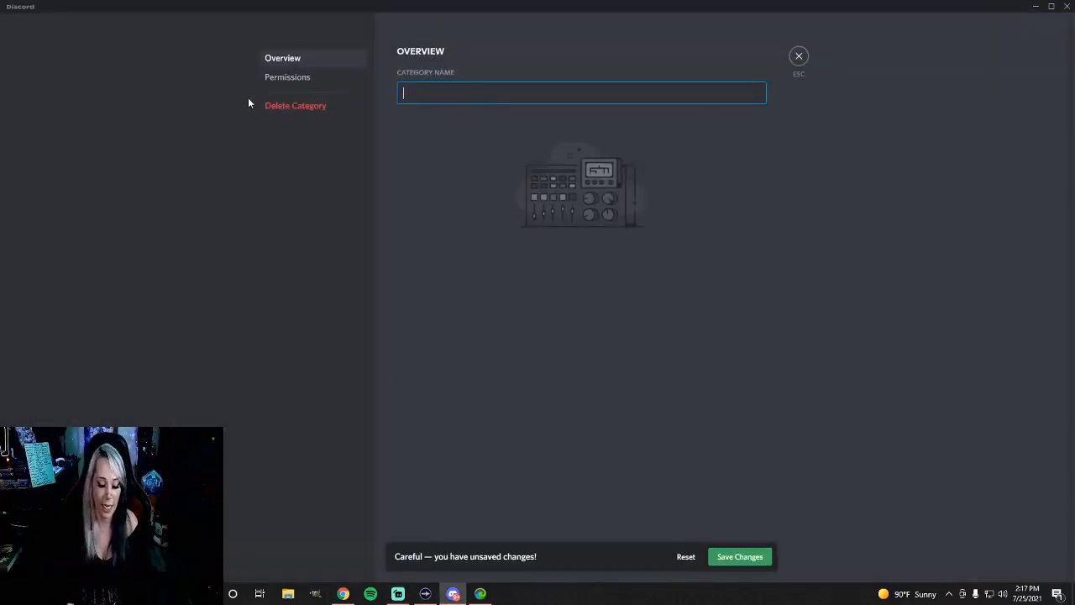
{"action": "type", "text": "gaming"}
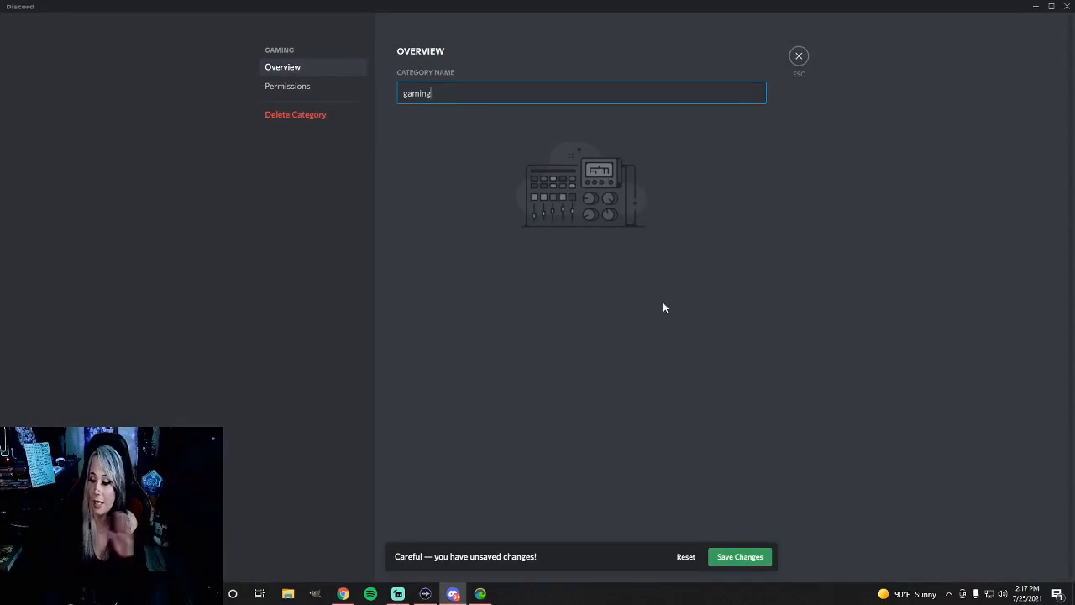
{"action": "left_click", "coordinate": [744, 557]}
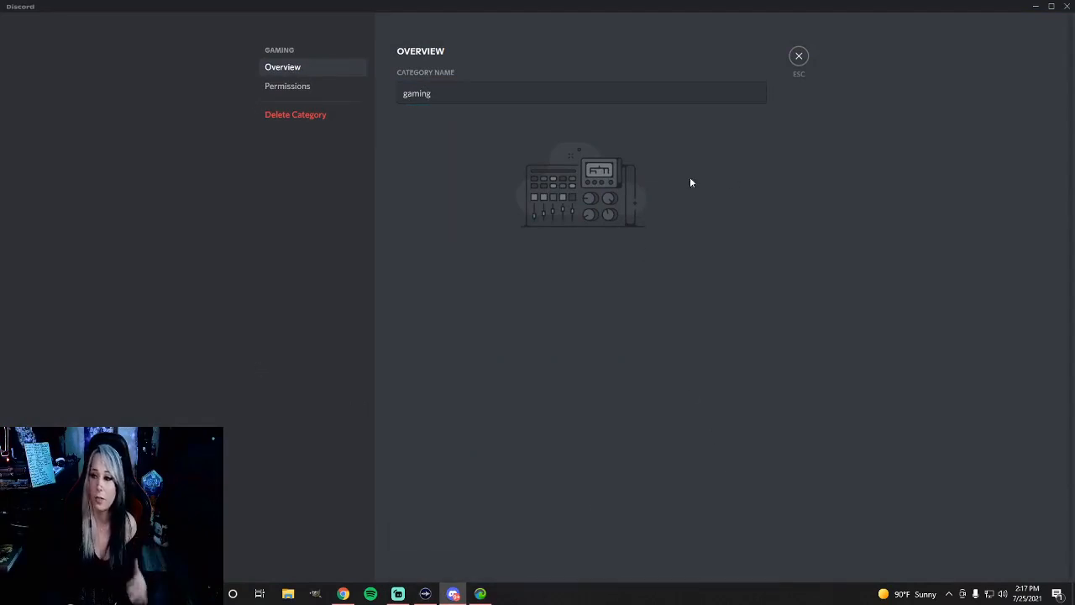
{"action": "left_click", "coordinate": [799, 56]}
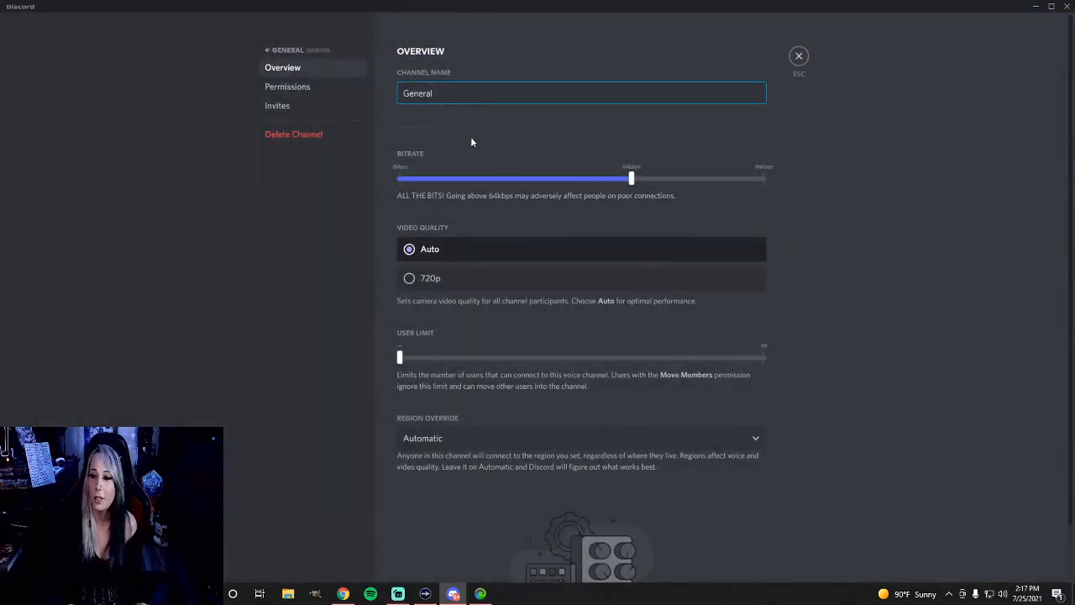
Rename the General voice channel in the gaming category to gaming room 1 and save the change
{"action": "key", "text": "ctrl+a"}
{"action": "key", "text": "BackSpace"}
{"action": "type", "text": "ga"}
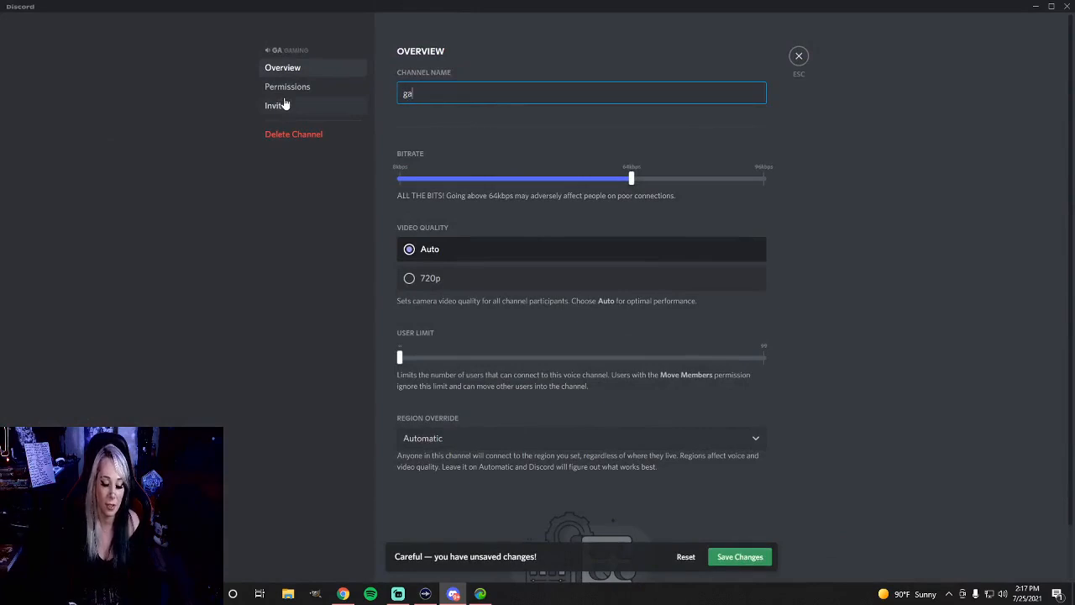
{"action": "type", "text": "ming room 1"}
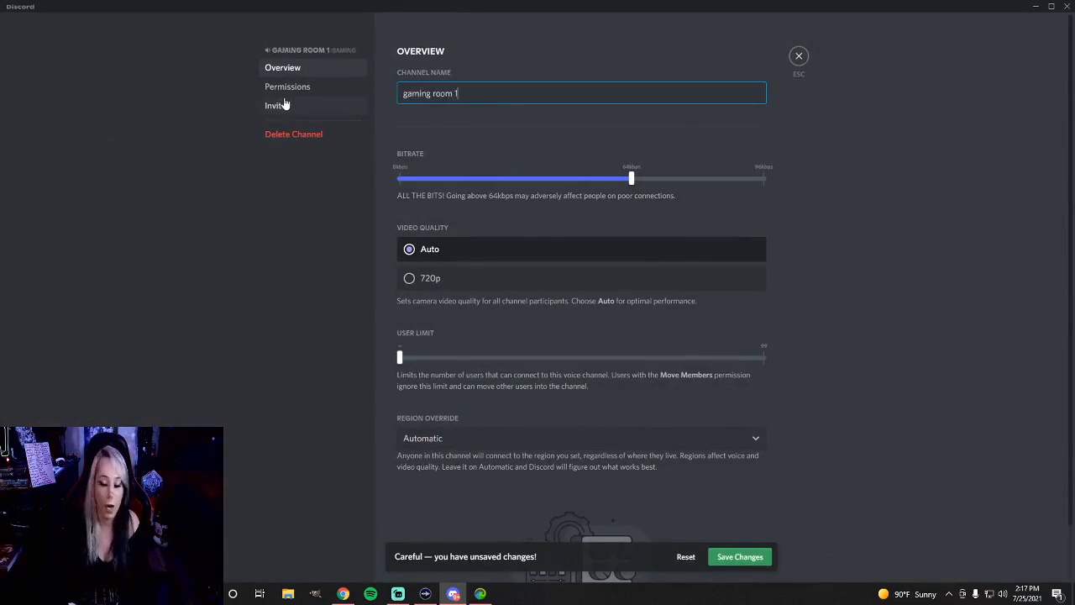
{"action": "left_click", "coordinate": [743, 557]}
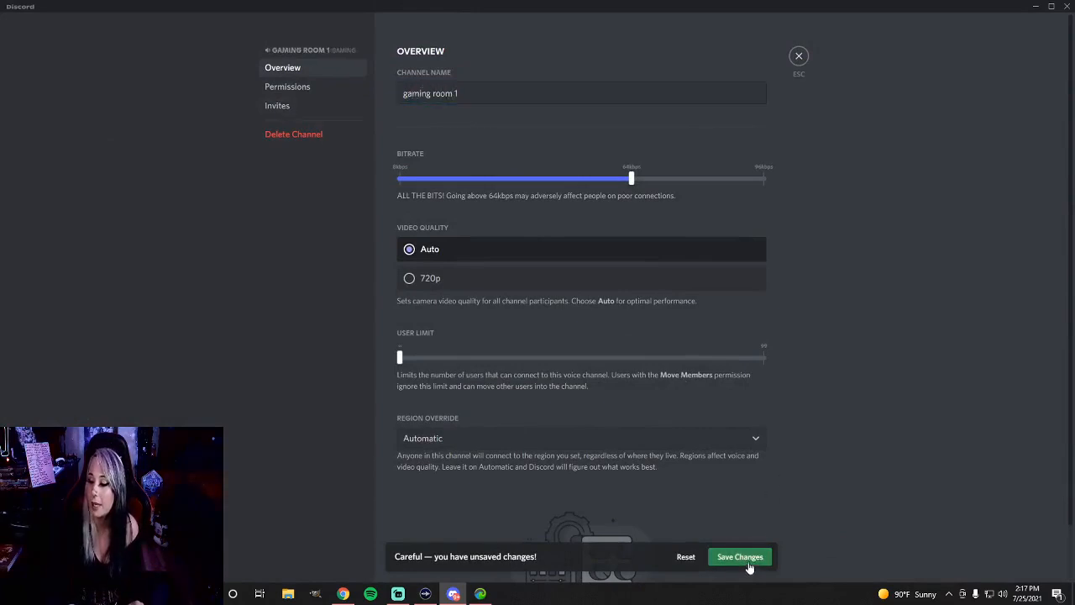
{"action": "left_click", "coordinate": [797, 72]}
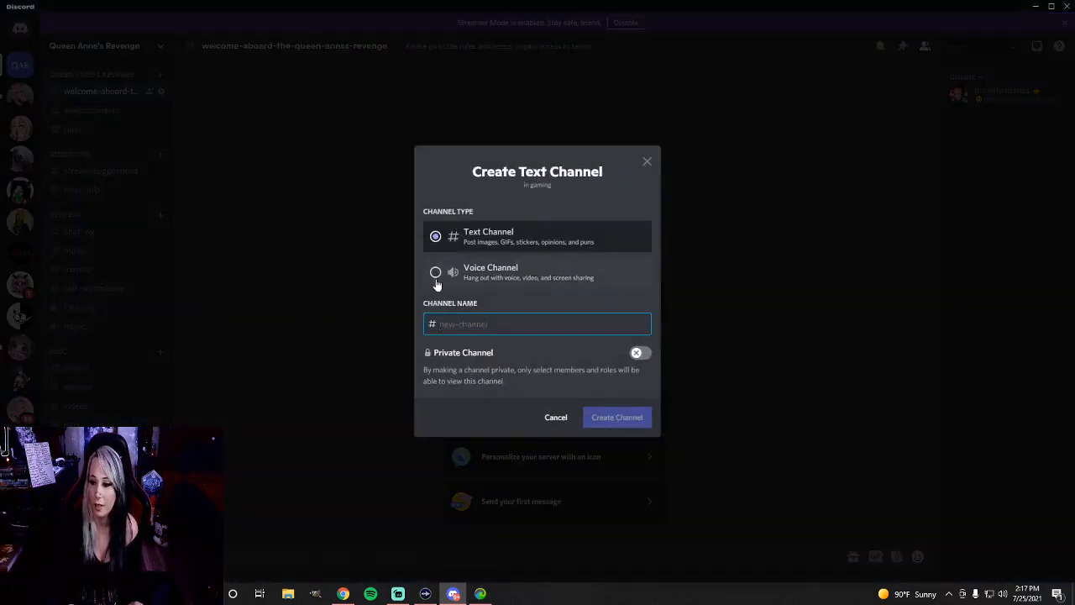
Create a non-private voice channel named gaming room 2 in the gaming category
{"action": "left_click", "coordinate": [435, 273]}
{"action": "type", "text": "gaming room 2"}
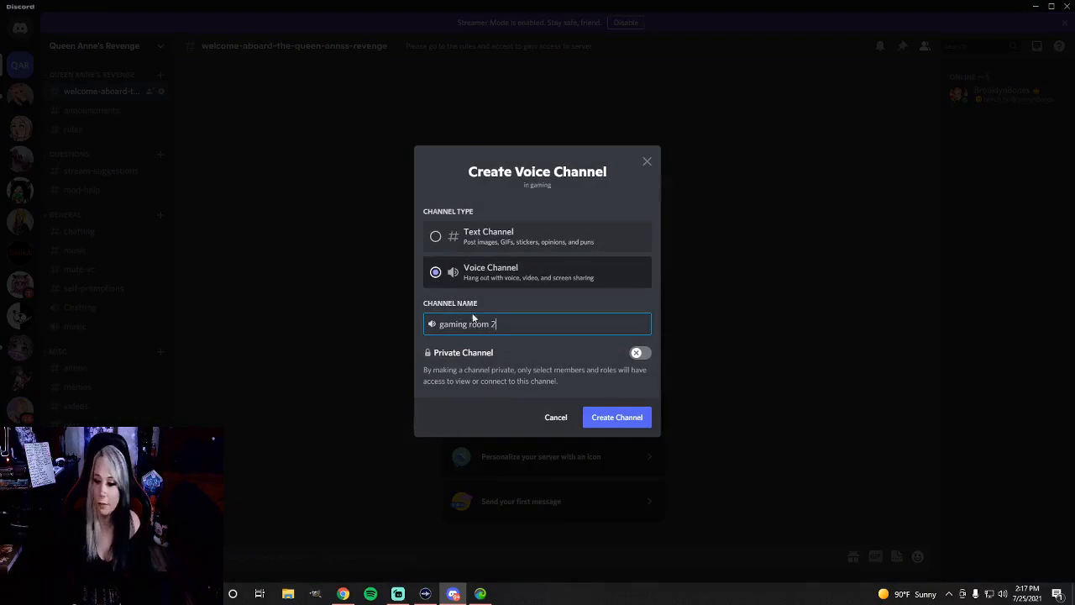
{"action": "left_click", "coordinate": [617, 416]}
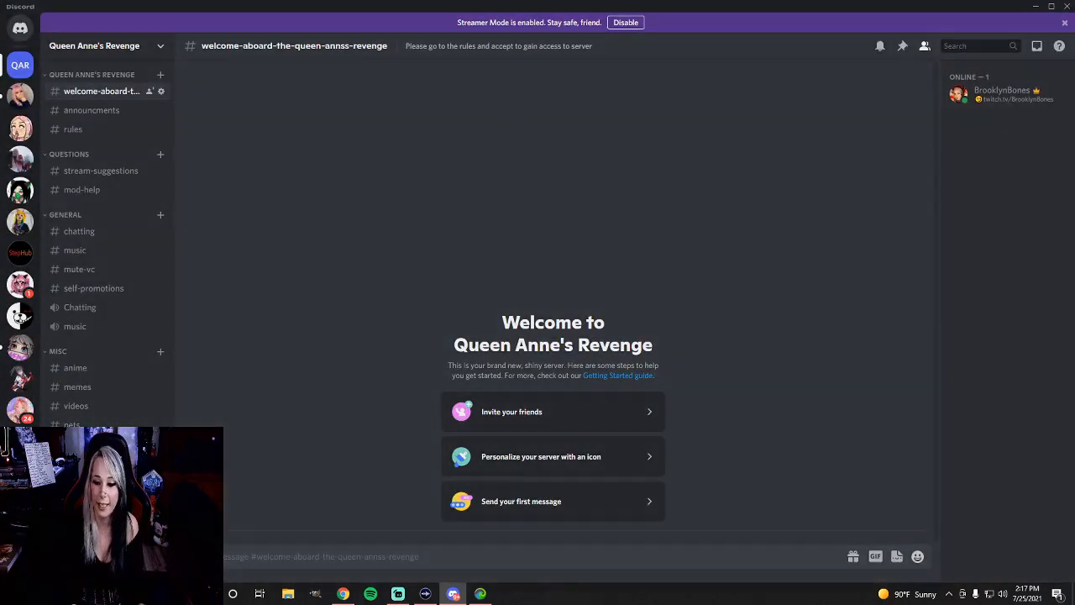
Create two text channels named gaming-room-2 and gaming-codes in the gaming category
{"action": "left_click", "coordinate": [161, 449]}
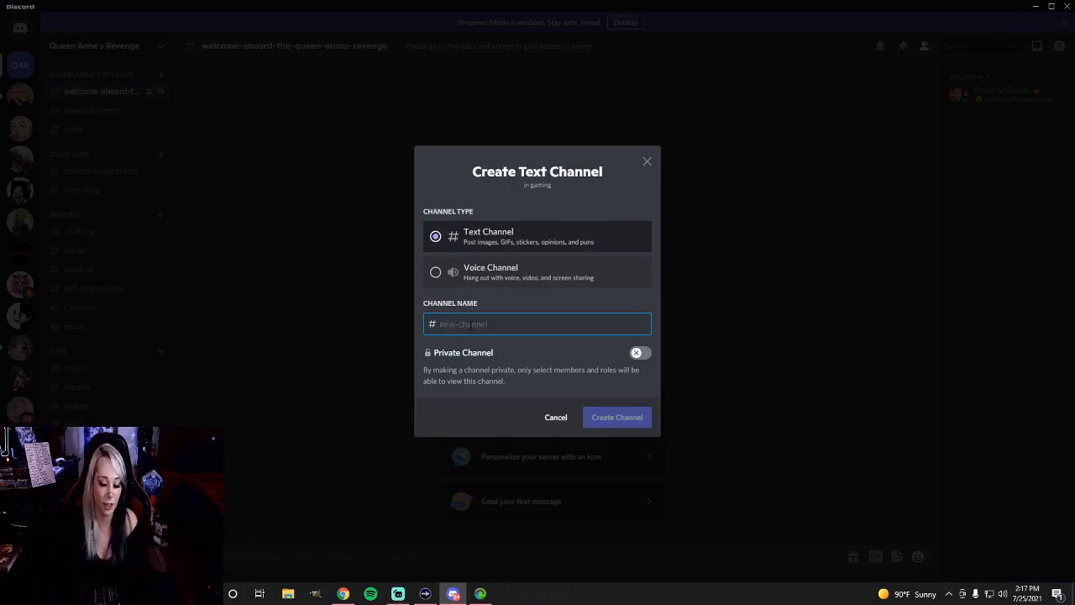
{"action": "type", "text": "gaming-room-2"}
{"action": "key", "text": "Return"}
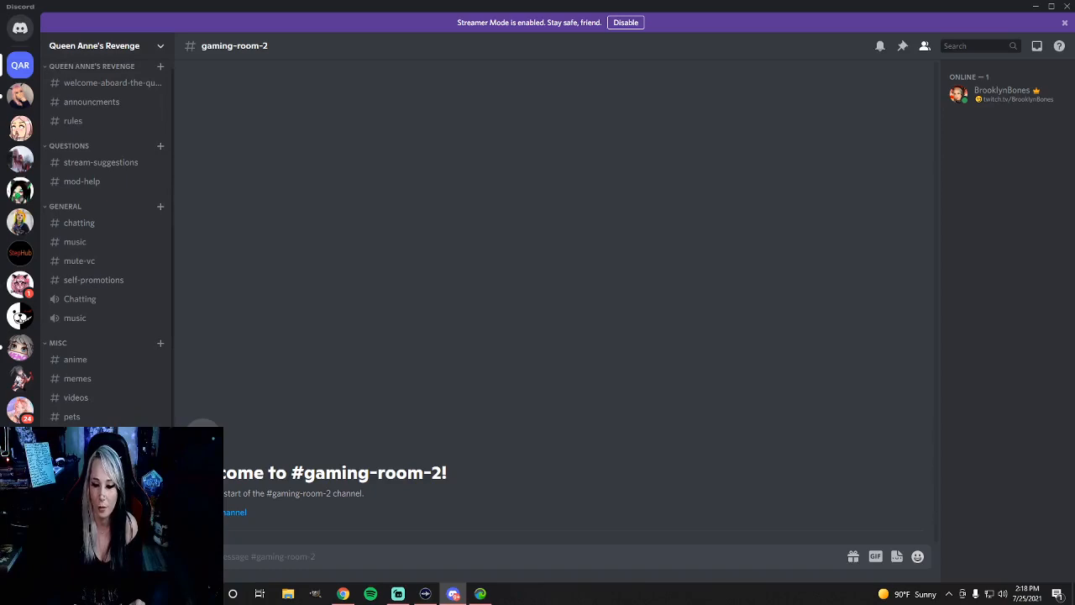
{"action": "left_click", "coordinate": [160, 454]}
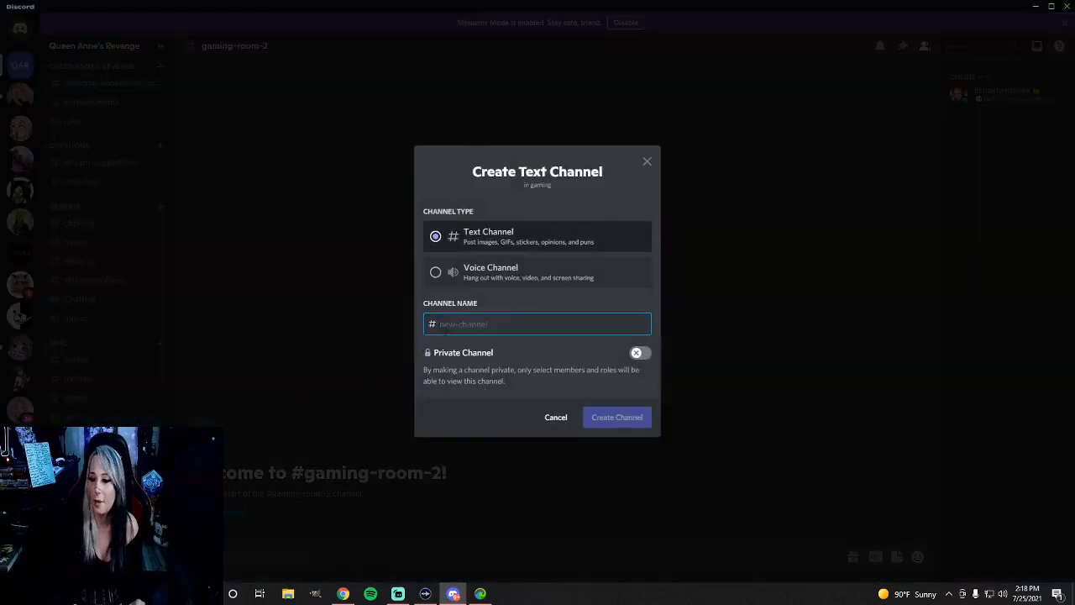
{"action": "type", "text": "gaming-codes"}
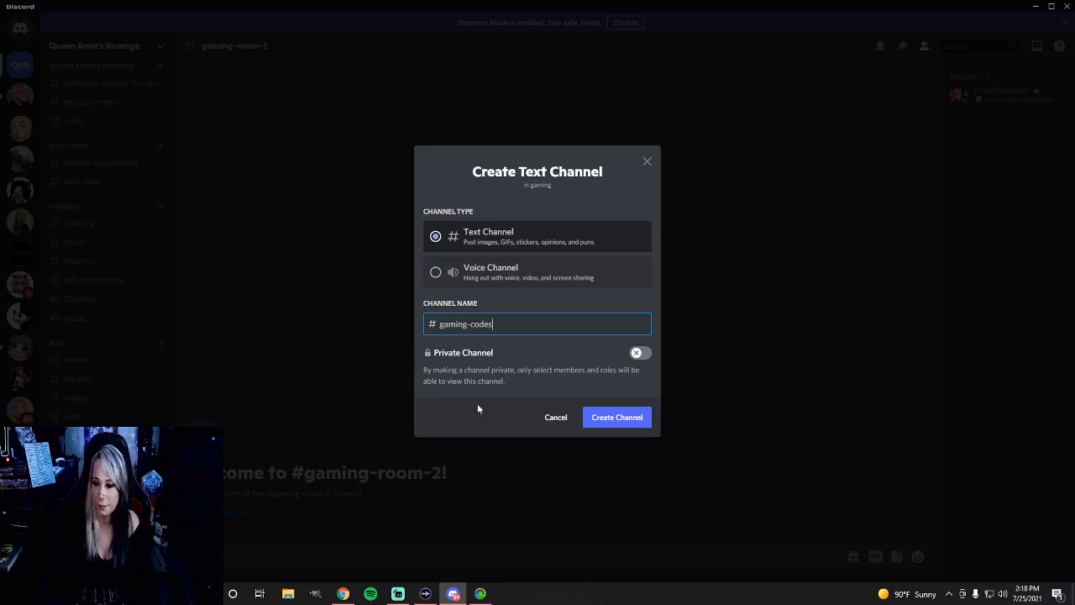
{"action": "left_click", "coordinate": [615, 417]}
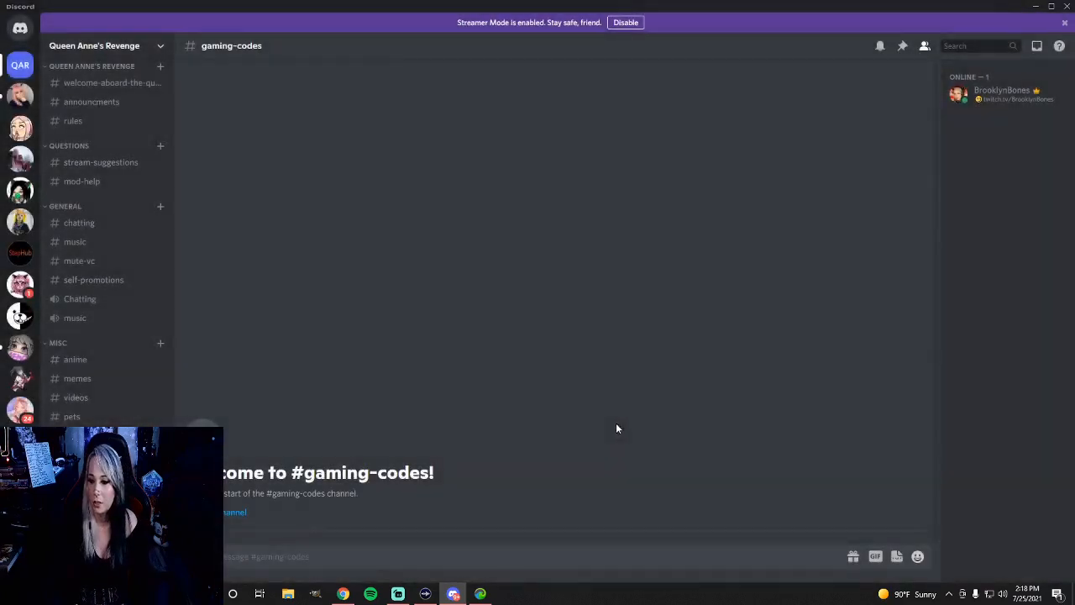
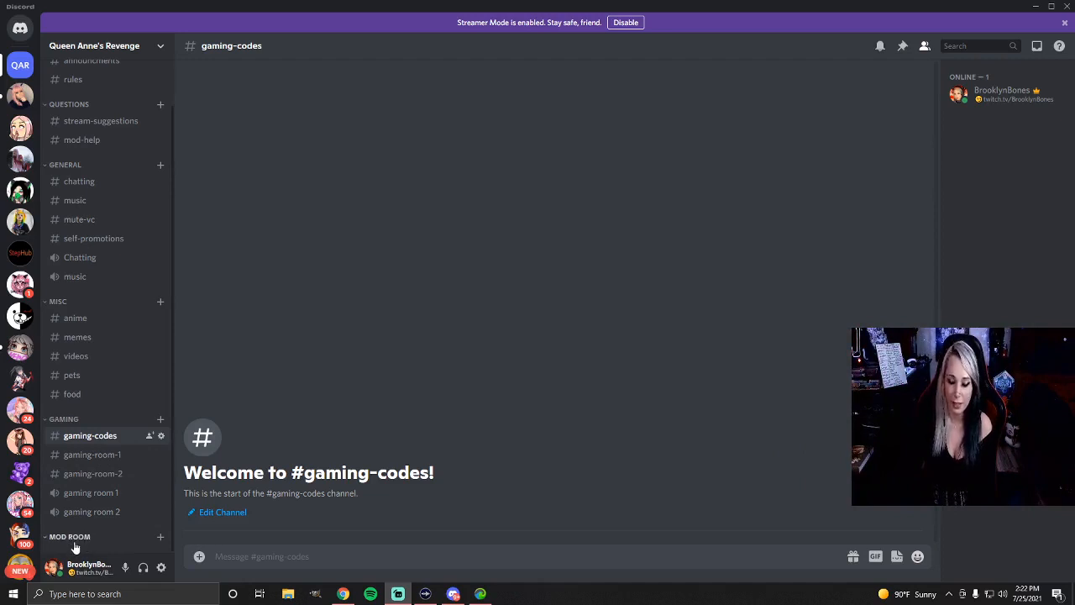
Create a non-private text channel named mods-reports in the Mod Room category
{"action": "scroll", "coordinate": [115, 351], "scroll_direction": "up", "scroll_amount": 1}
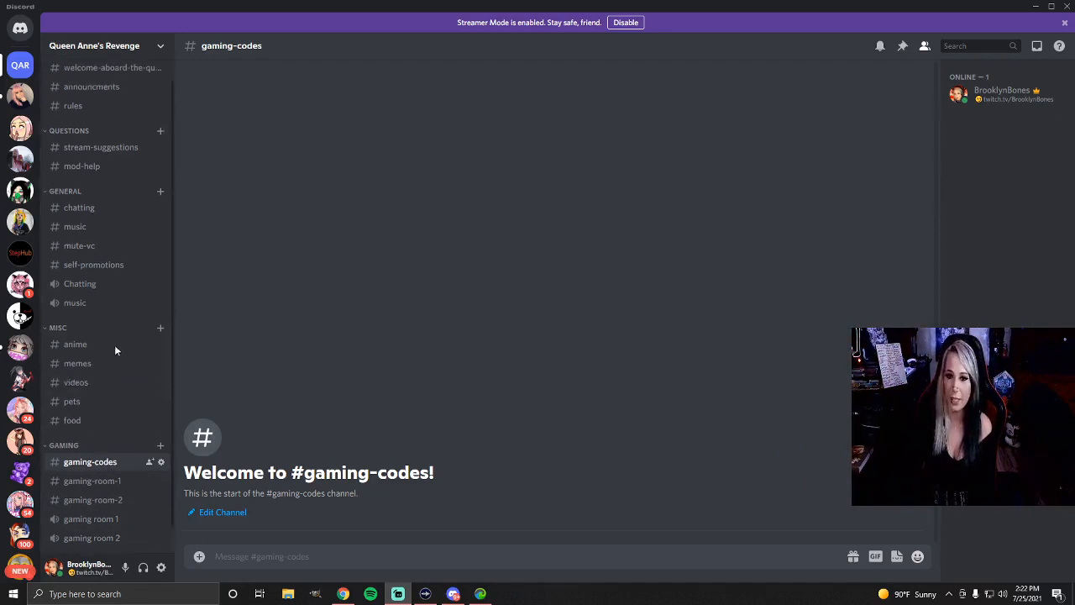
{"action": "scroll", "coordinate": [115, 350], "scroll_direction": "up", "scroll_amount": 1}
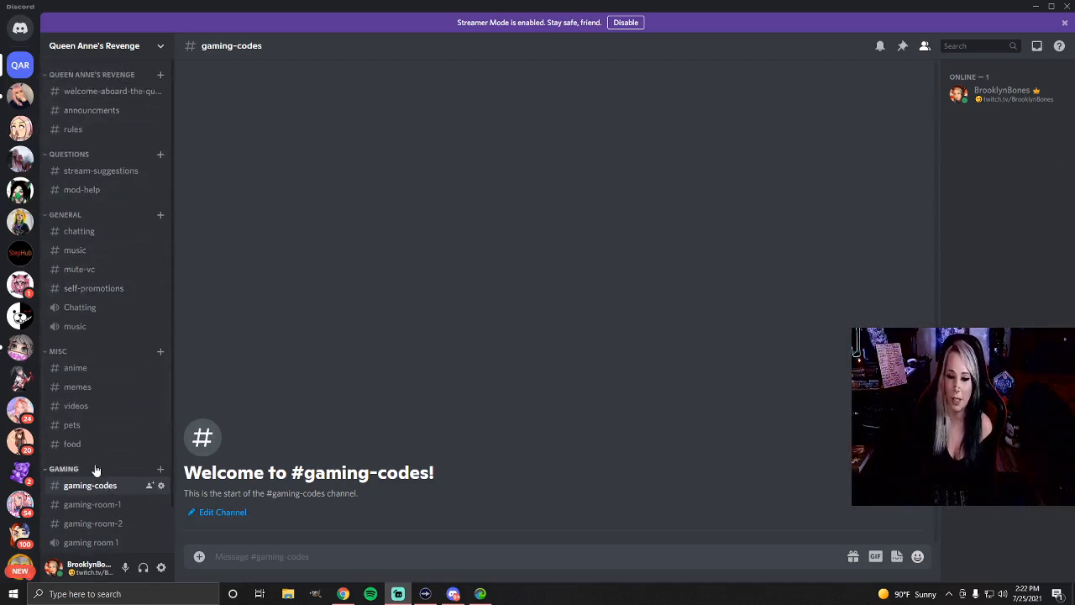
{"action": "scroll", "coordinate": [96, 495], "scroll_direction": "down", "scroll_amount": 2}
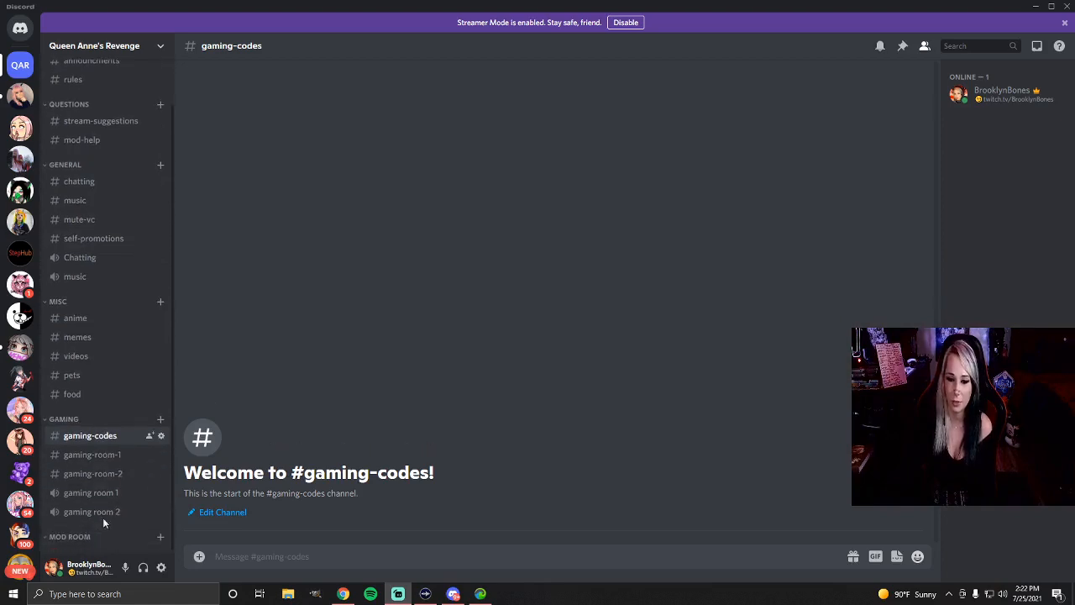
{"action": "left_click", "coordinate": [161, 539]}
{"action": "type", "text": "mo"}
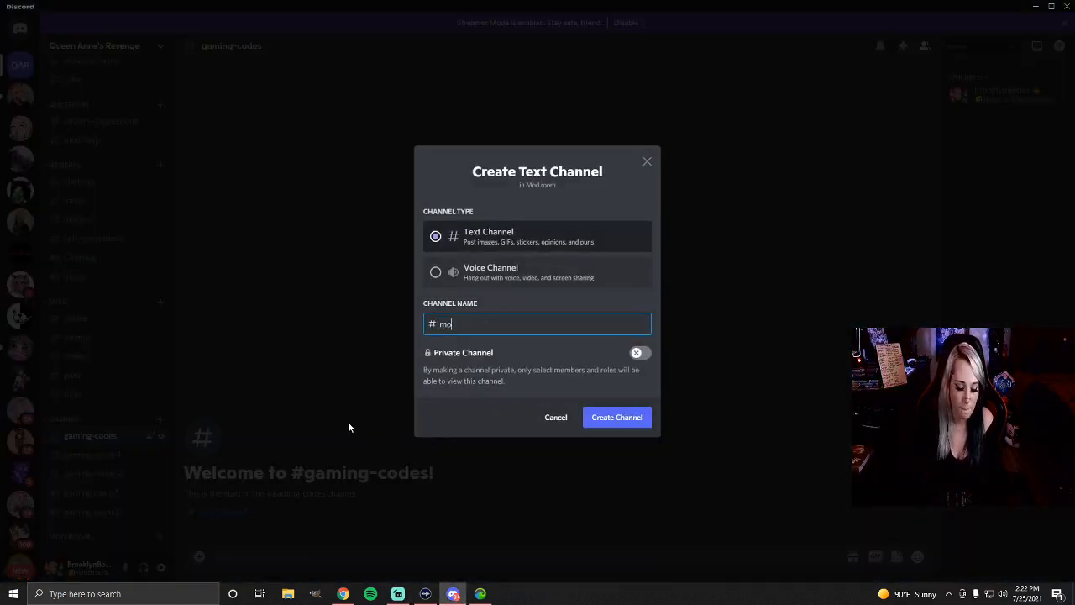
{"action": "type", "text": "ds-report"}
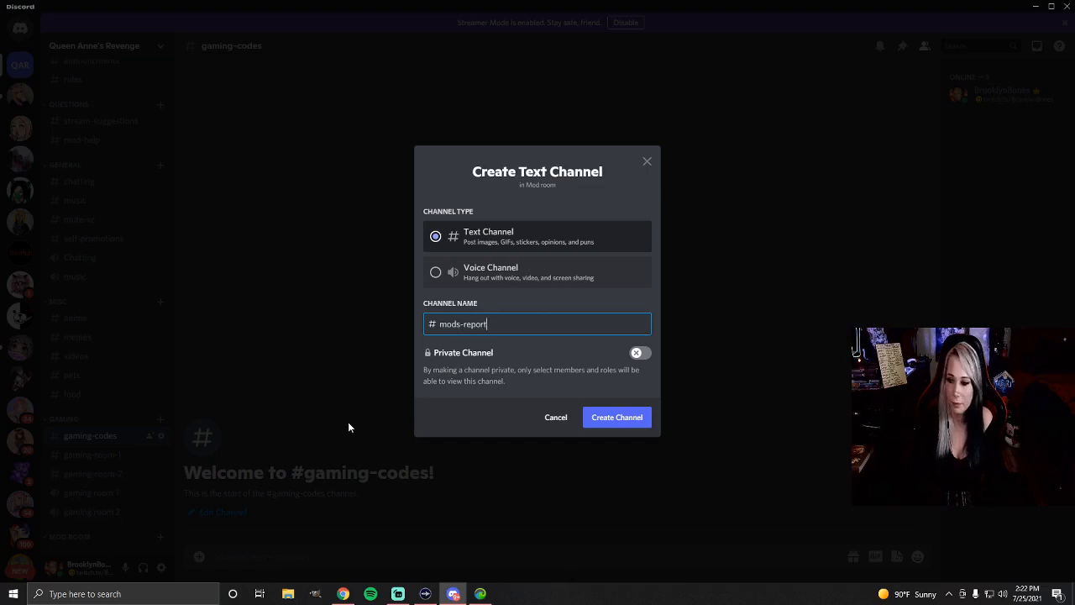
{"action": "type", "text": "s"}
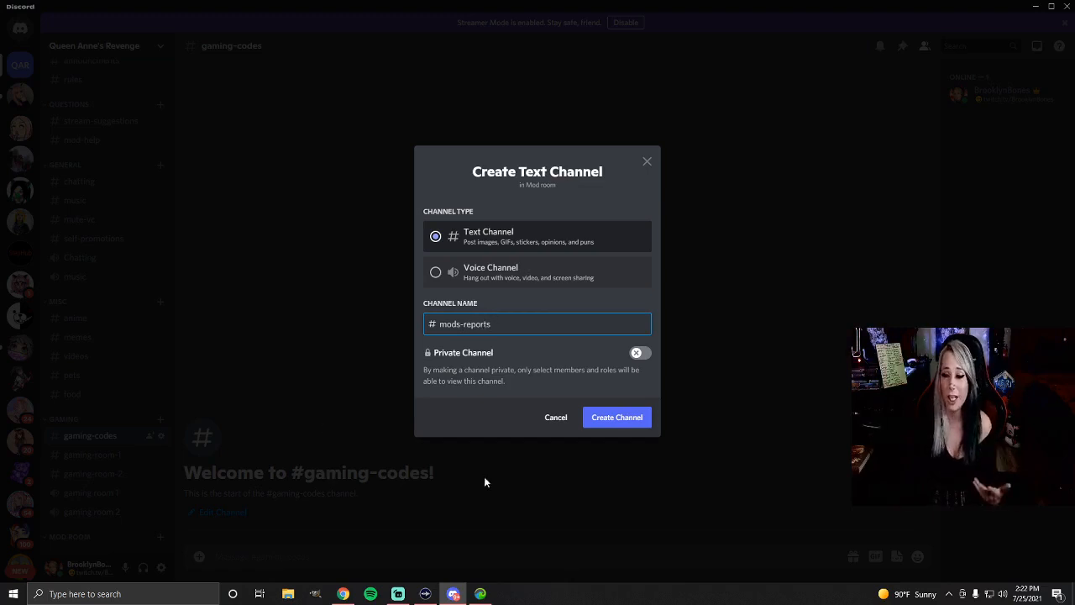
{"action": "left_click", "coordinate": [628, 416]}
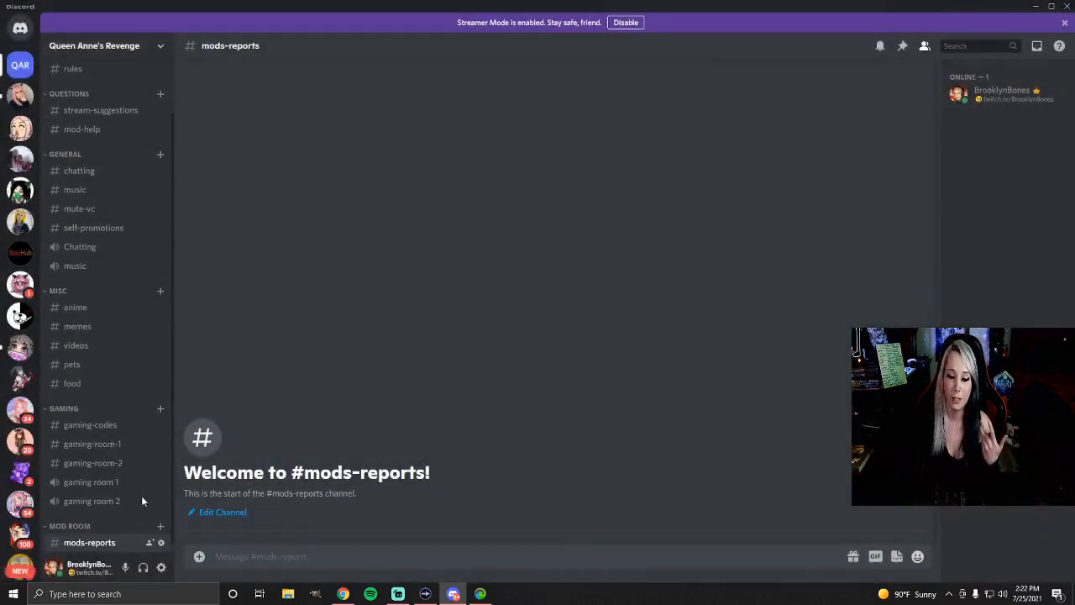
Create a non-private text channel named mod-updates in the Mod Room category
{"action": "left_click", "coordinate": [159, 521]}
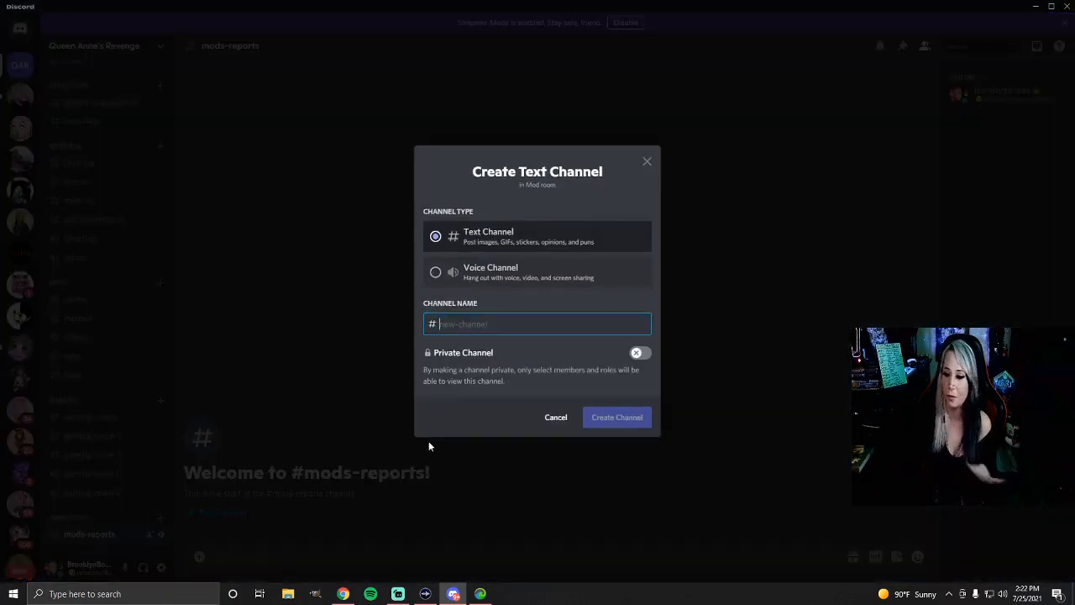
{"action": "type", "text": "m"}
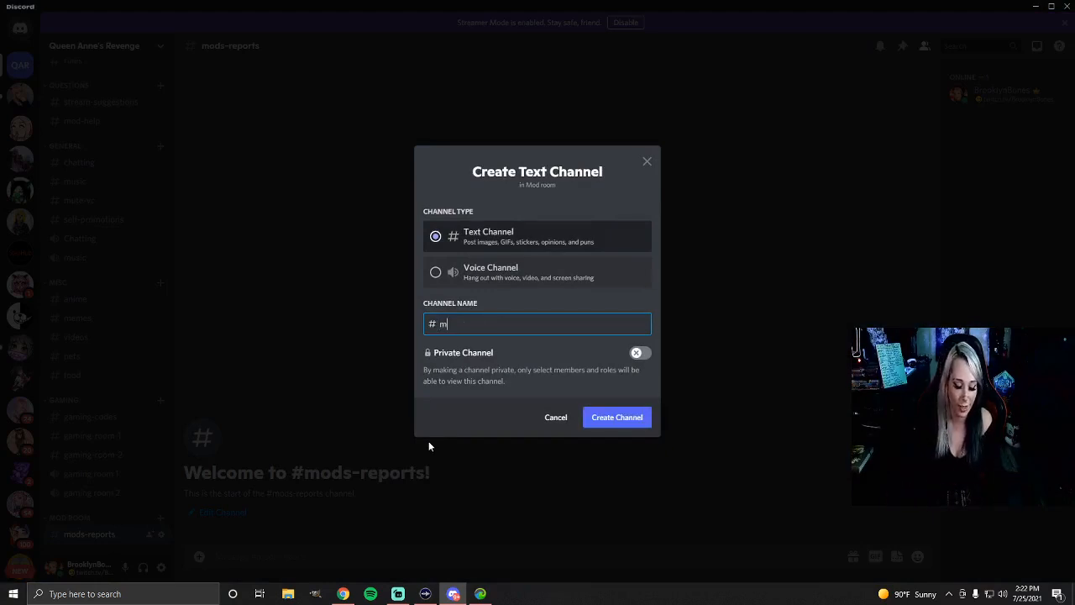
{"action": "type", "text": "od-"}
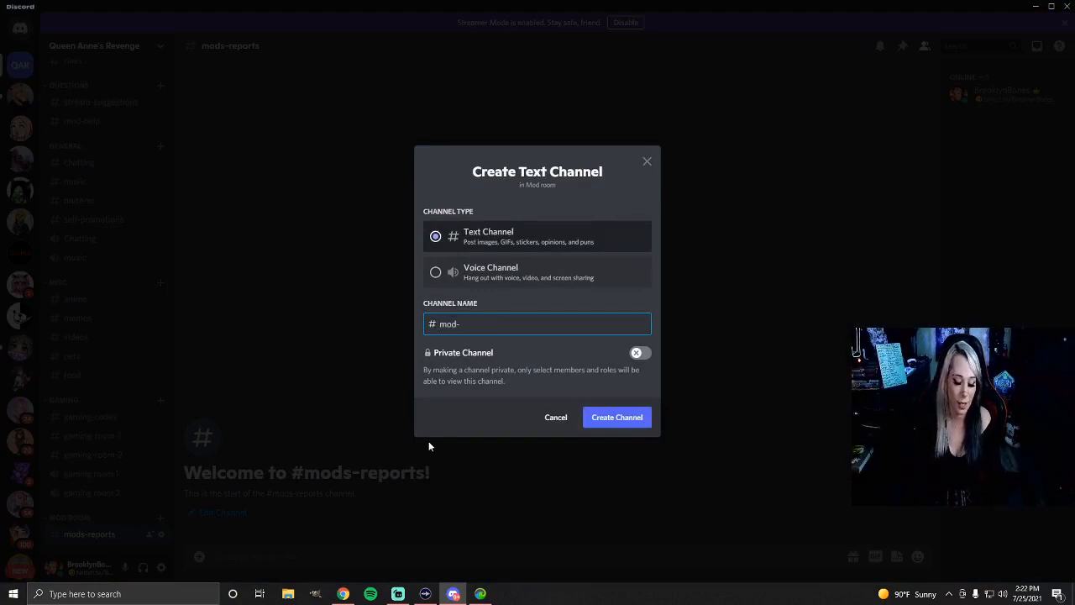
{"action": "type", "text": "updates"}
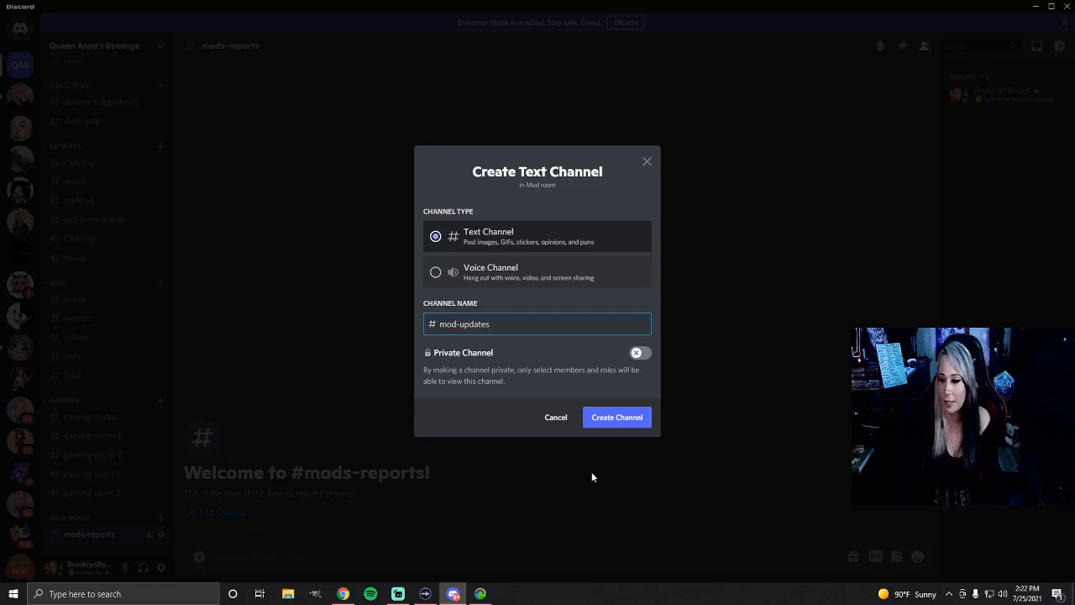
{"action": "left_click", "coordinate": [616, 418]}
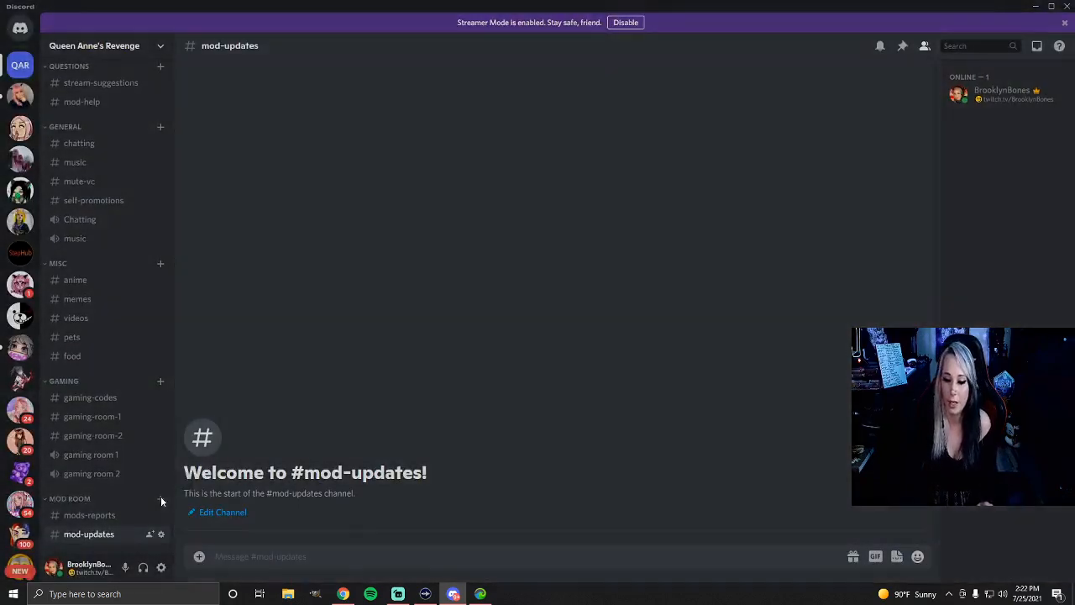
Create a non-private text channel named mos-chat in the Mod Room category
{"action": "left_click", "coordinate": [160, 498]}
{"action": "type", "text": "mos-chat"}
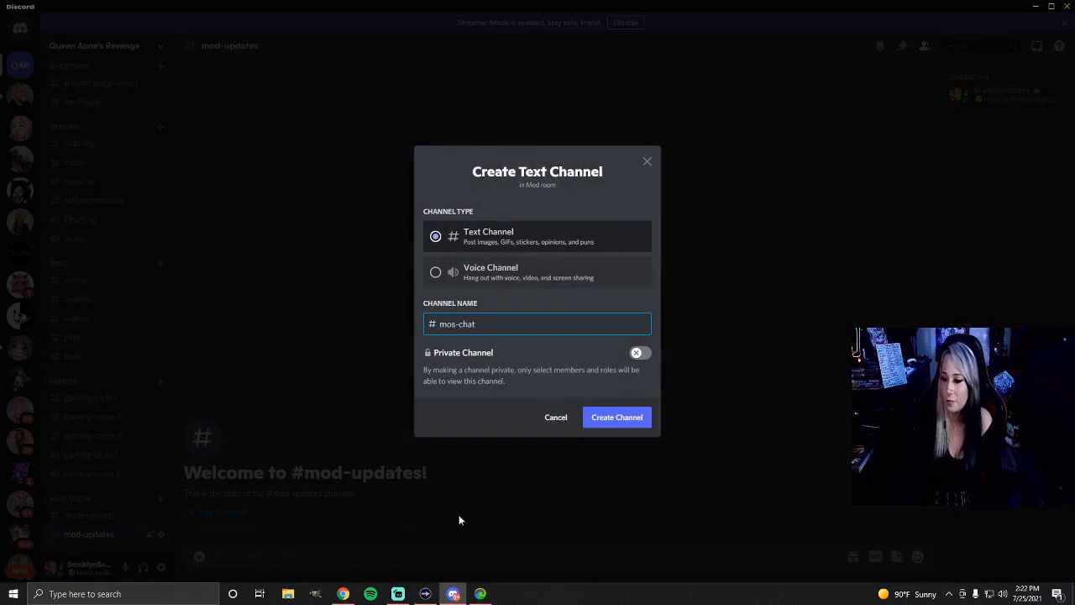
{"action": "left_click", "coordinate": [613, 417]}
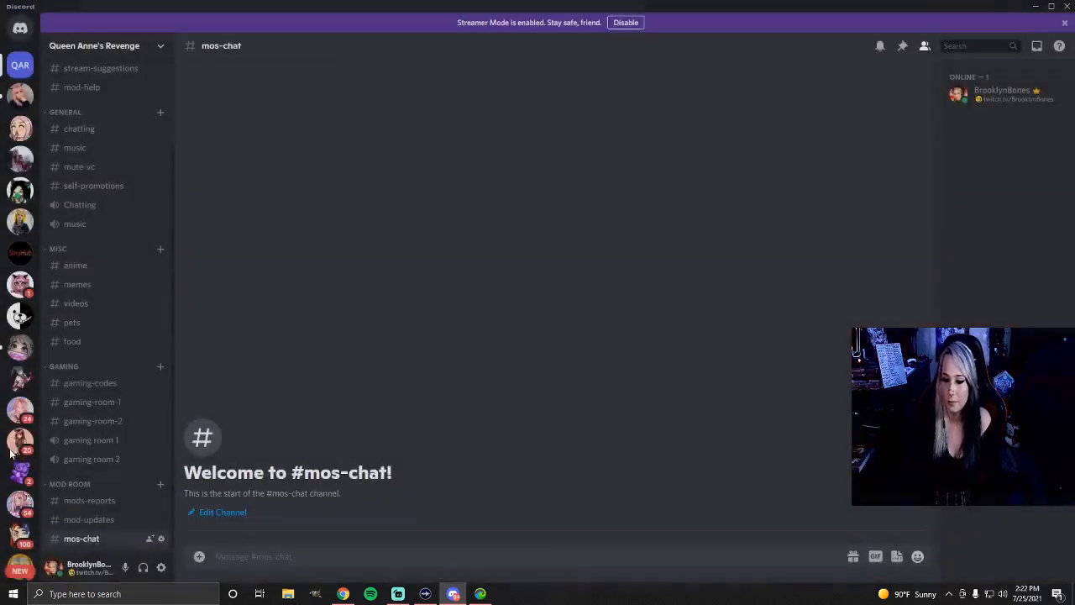
Create a non-private voice channel named important in the Mod Room category
{"action": "left_click", "coordinate": [162, 481]}
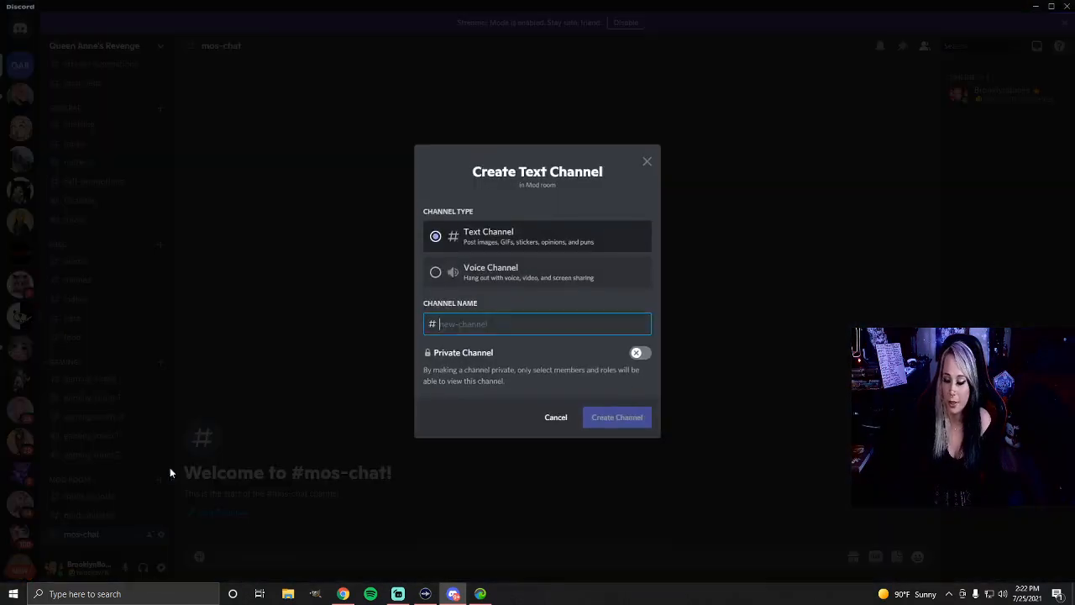
{"action": "left_click", "coordinate": [479, 274]}
{"action": "left_click", "coordinate": [456, 319]}
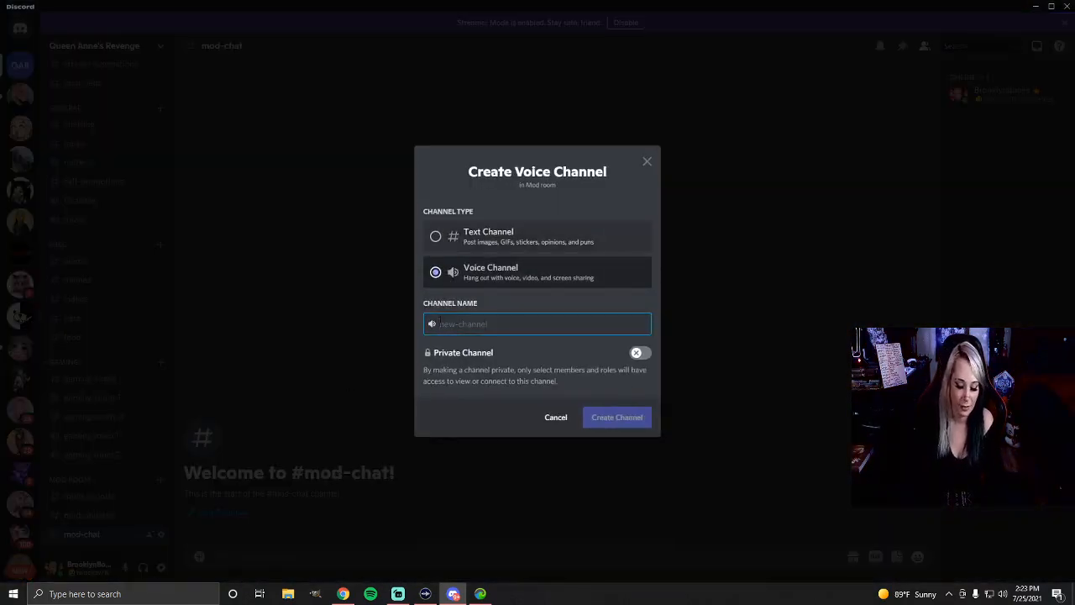
{"action": "type", "text": "important"}
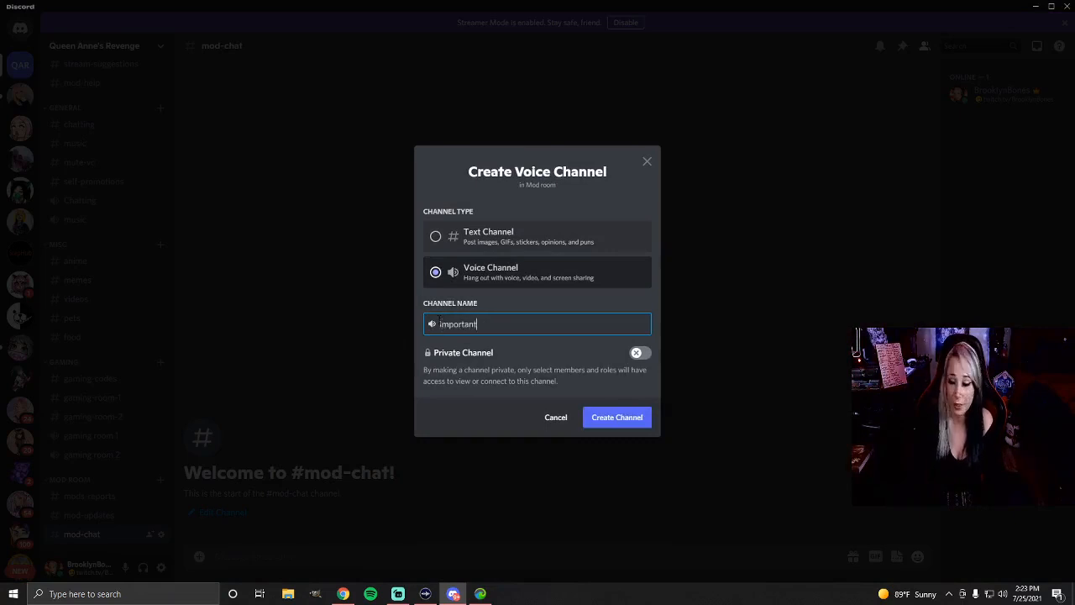
{"action": "left_click", "coordinate": [613, 418]}
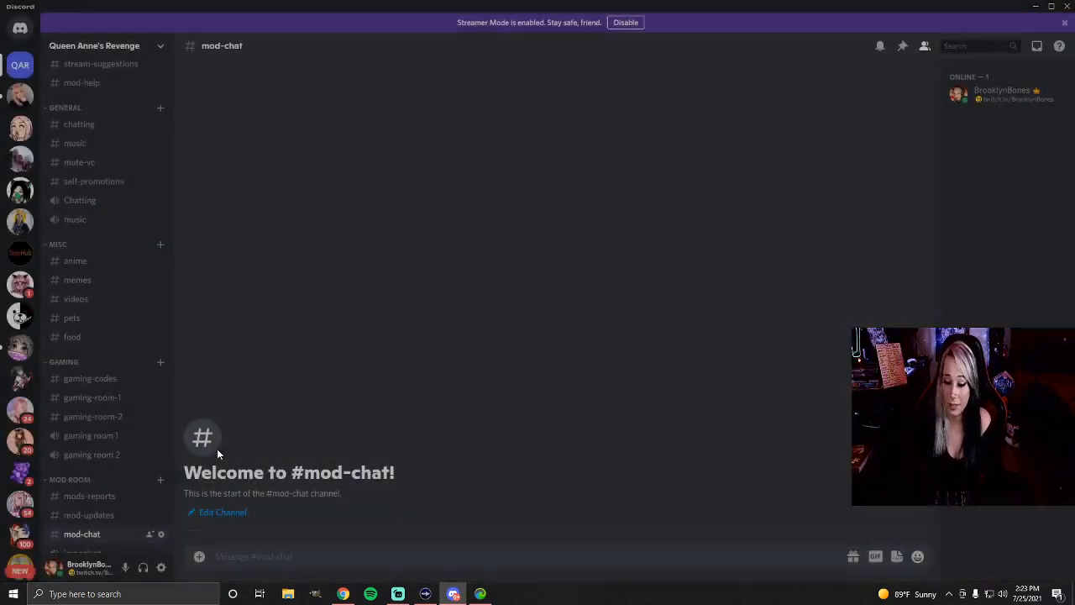
Create a non-private text channel named mod-hang in the Mod Room category
{"action": "left_click", "coordinate": [158, 461]}
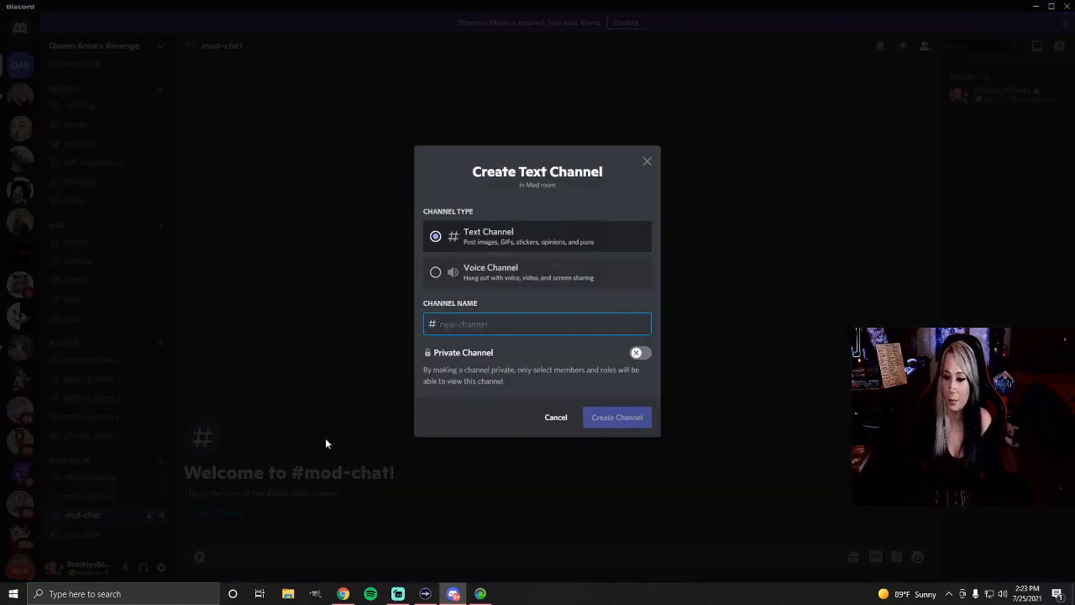
{"action": "type", "text": "mod-hang"}
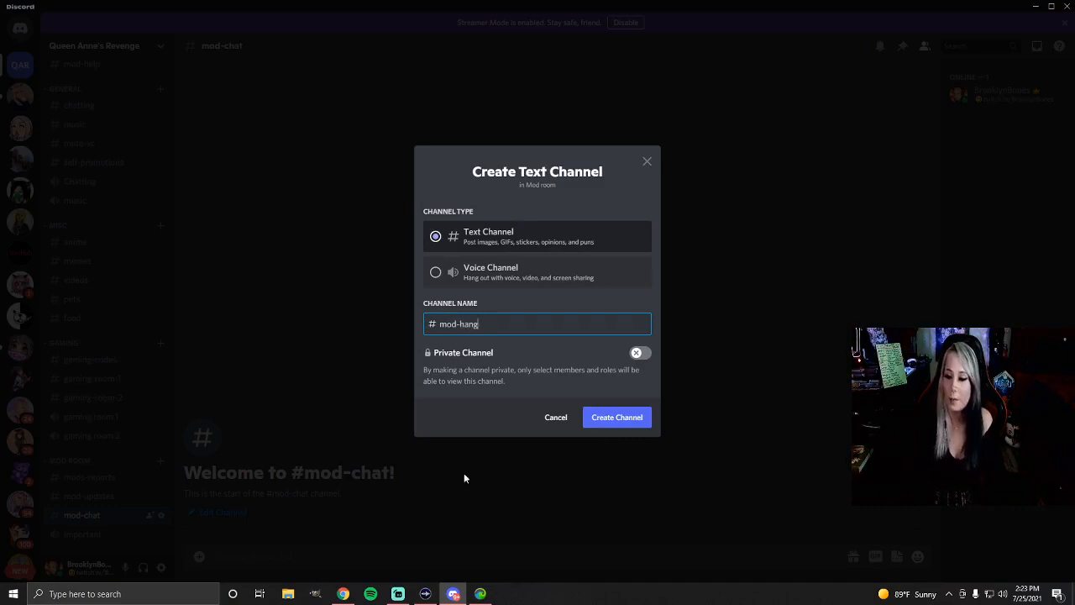
{"action": "left_click", "coordinate": [614, 417]}
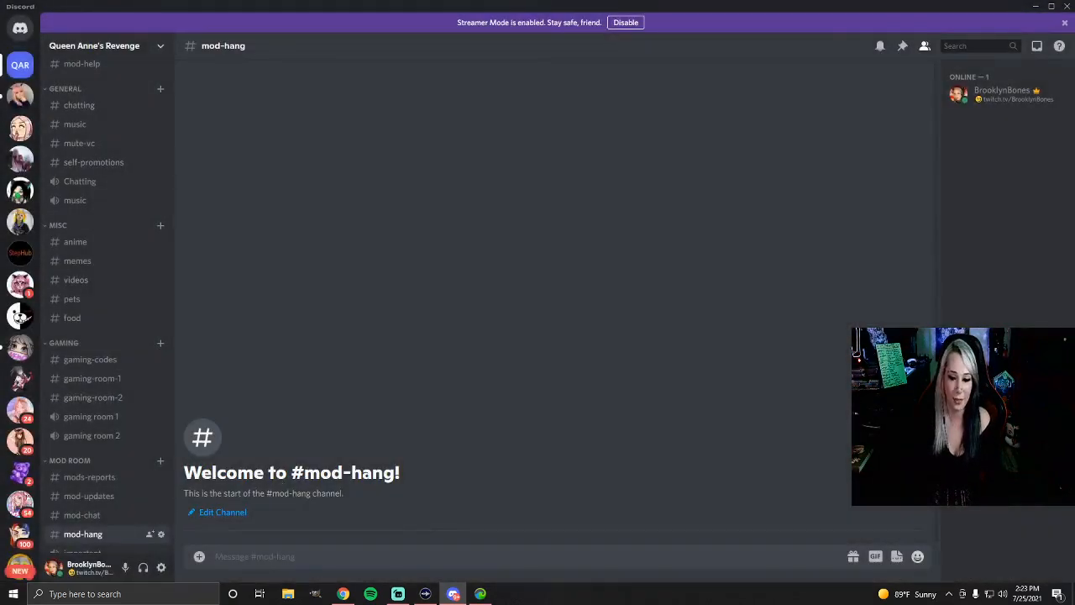
Delete the mod-hang text channel from the Mod Room category and confirm the deletion
{"action": "right_click", "coordinate": [106, 535]}
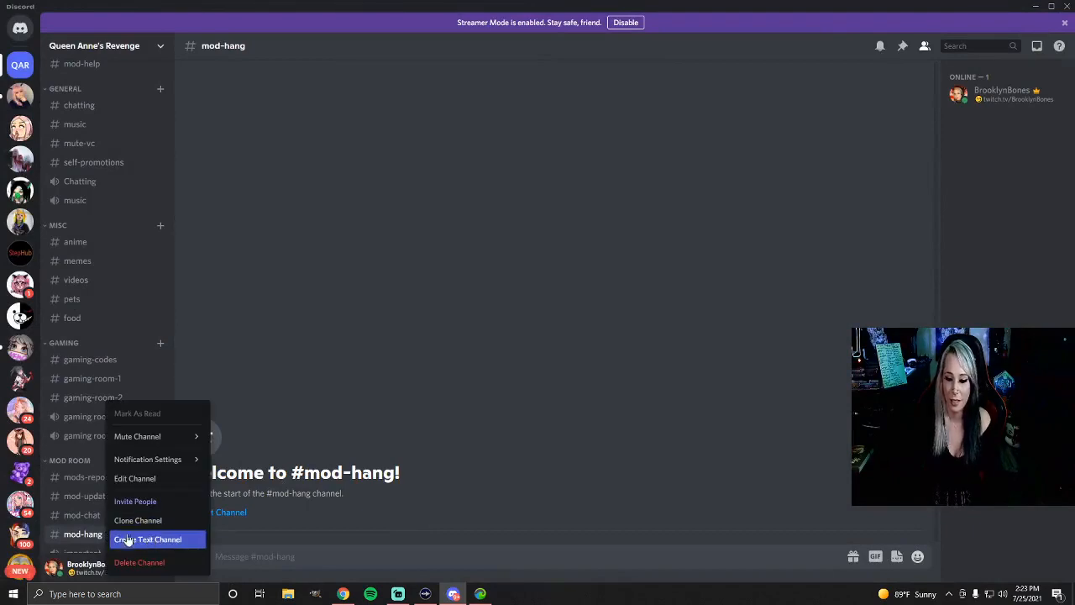
{"action": "left_click", "coordinate": [137, 561]}
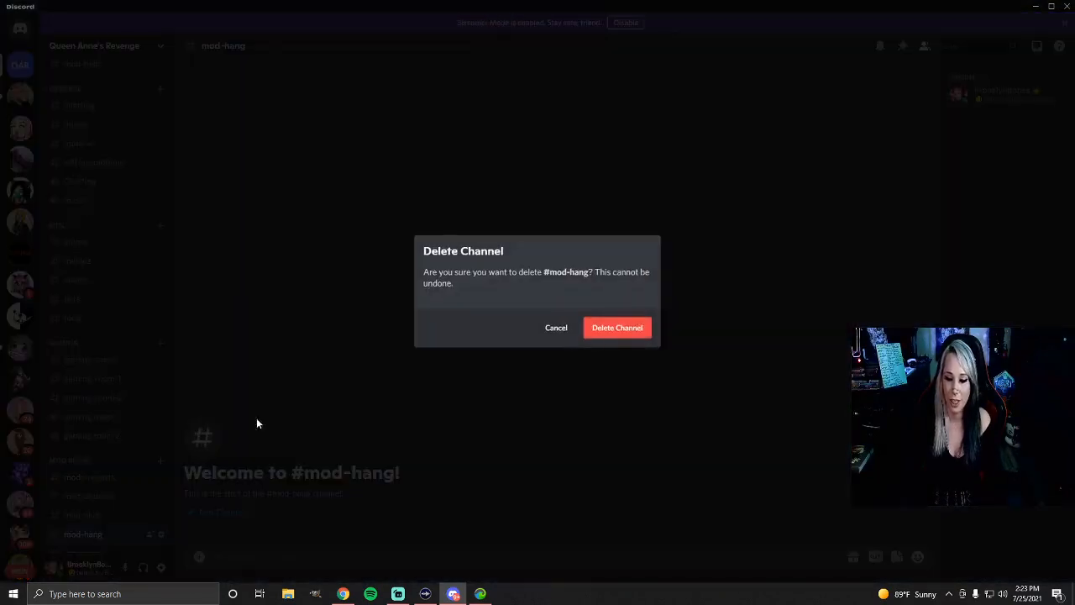
{"action": "left_click", "coordinate": [611, 337]}
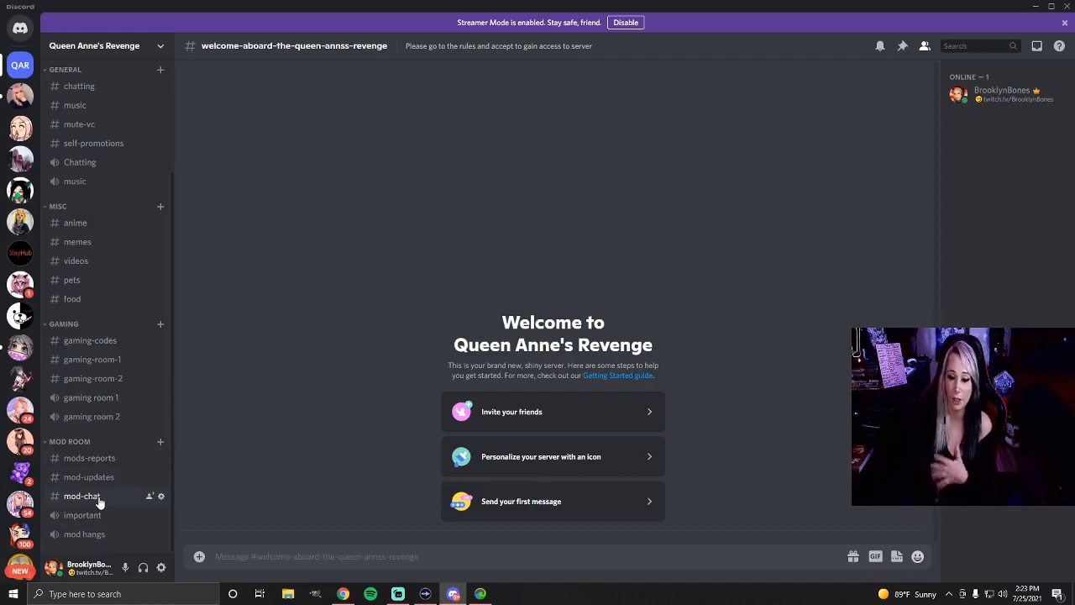
Create a non-private voice channel named Live gaming in the Mod Room category
{"action": "left_click", "coordinate": [161, 442]}
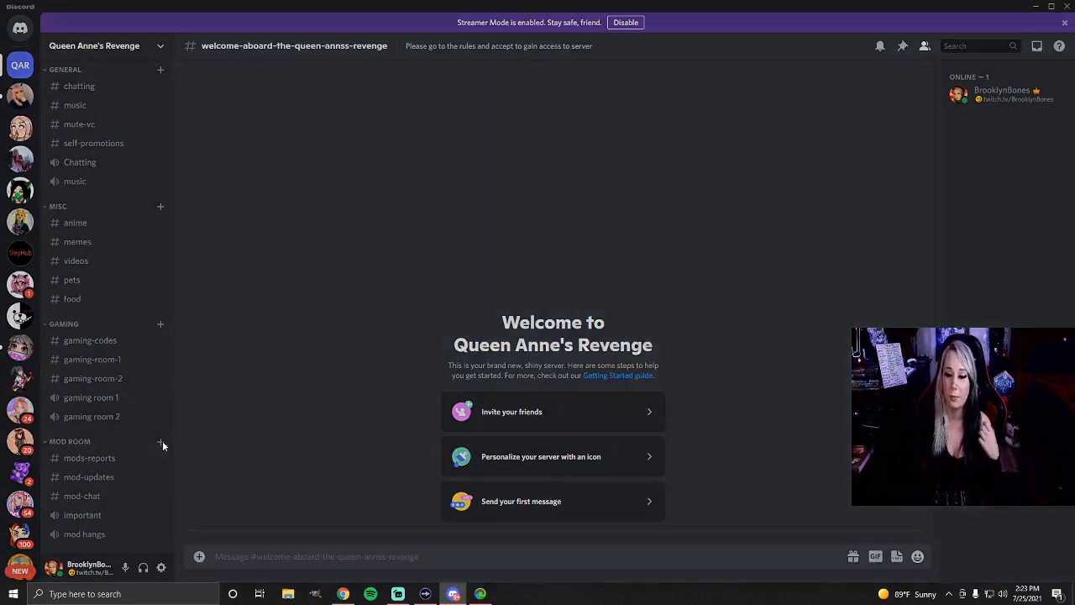
{"action": "left_click", "coordinate": [435, 272]}
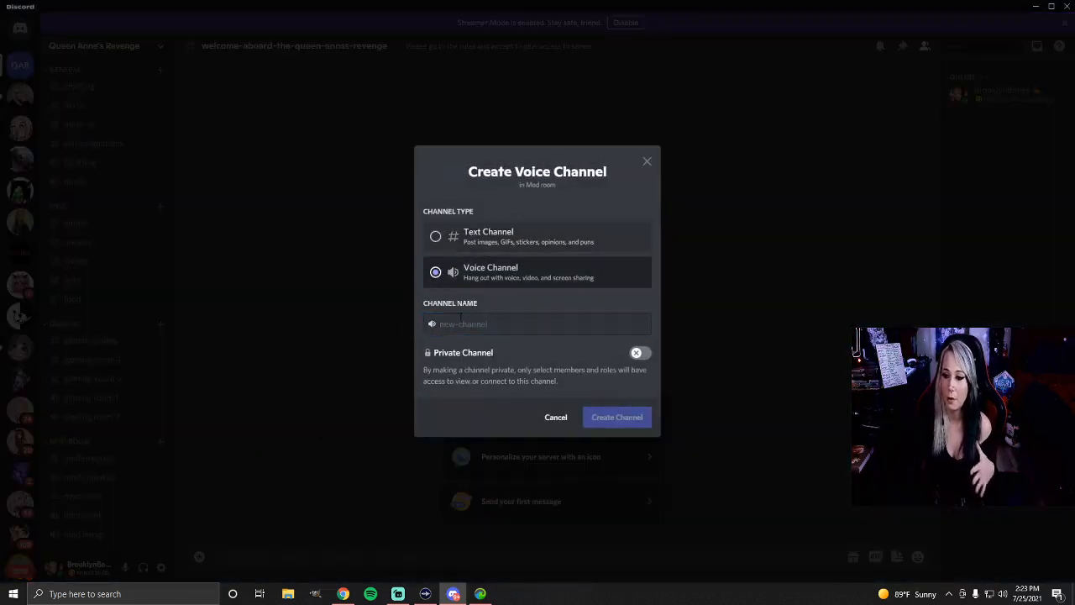
{"action": "left_click", "coordinate": [459, 325]}
{"action": "type", "text": "Live gaming"}
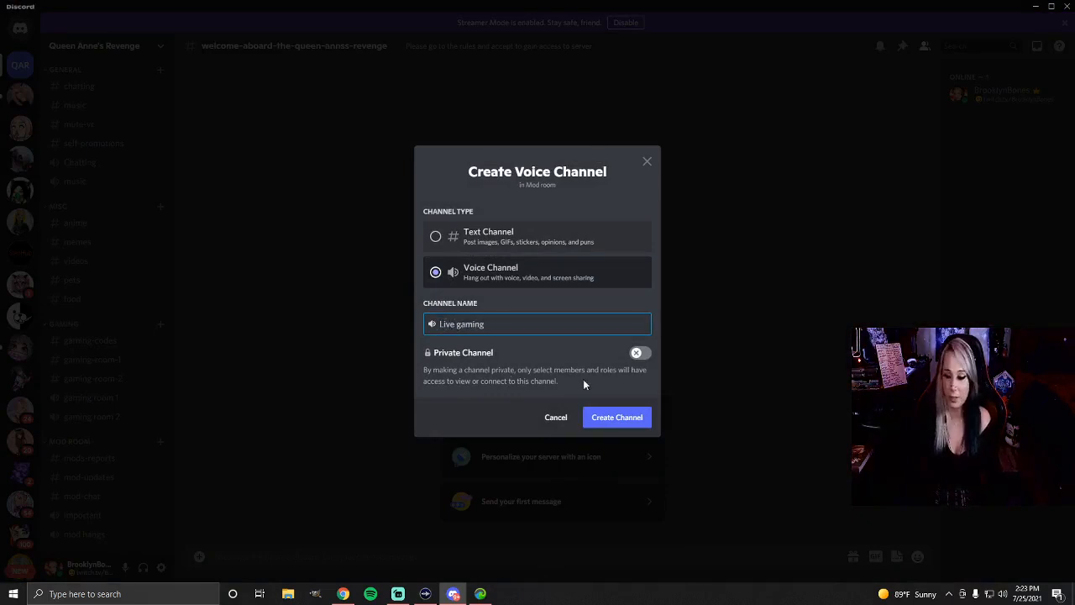
{"action": "left_click", "coordinate": [613, 417]}
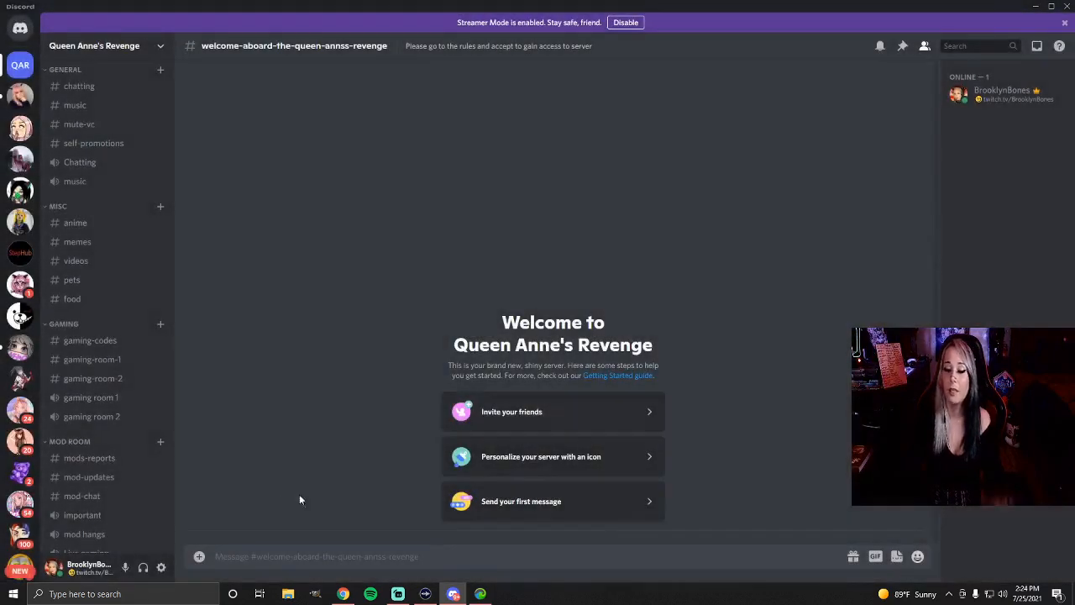
{"action": "scroll", "coordinate": [140, 496], "scroll_direction": "down", "scroll_amount": 1}
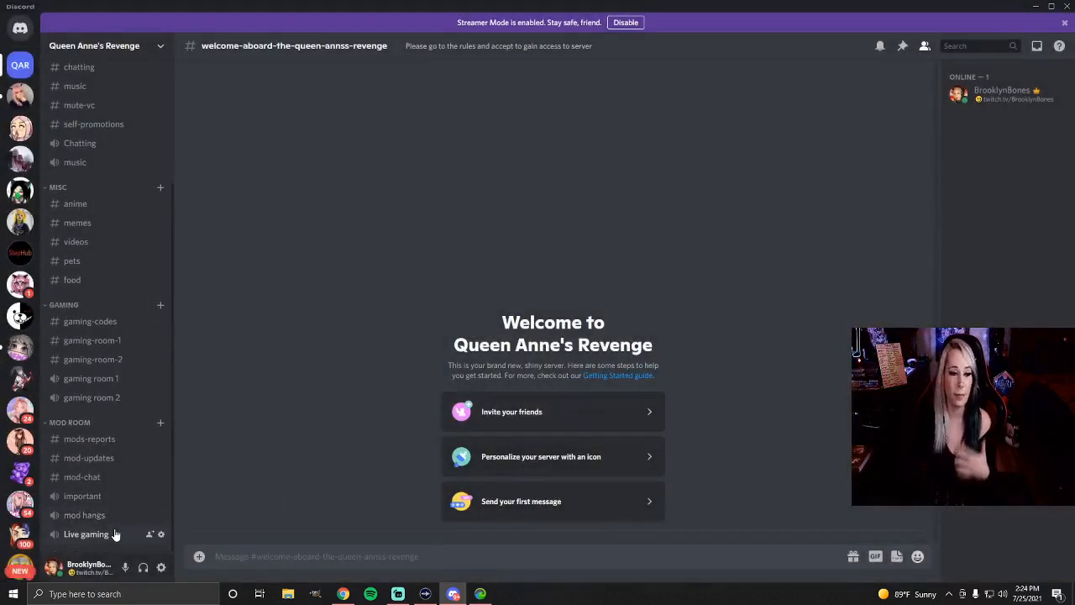
Open the Enable Community page in the Queen Anne's Revenge server settings
{"action": "scroll", "coordinate": [116, 534], "scroll_direction": "up", "scroll_amount": 5}
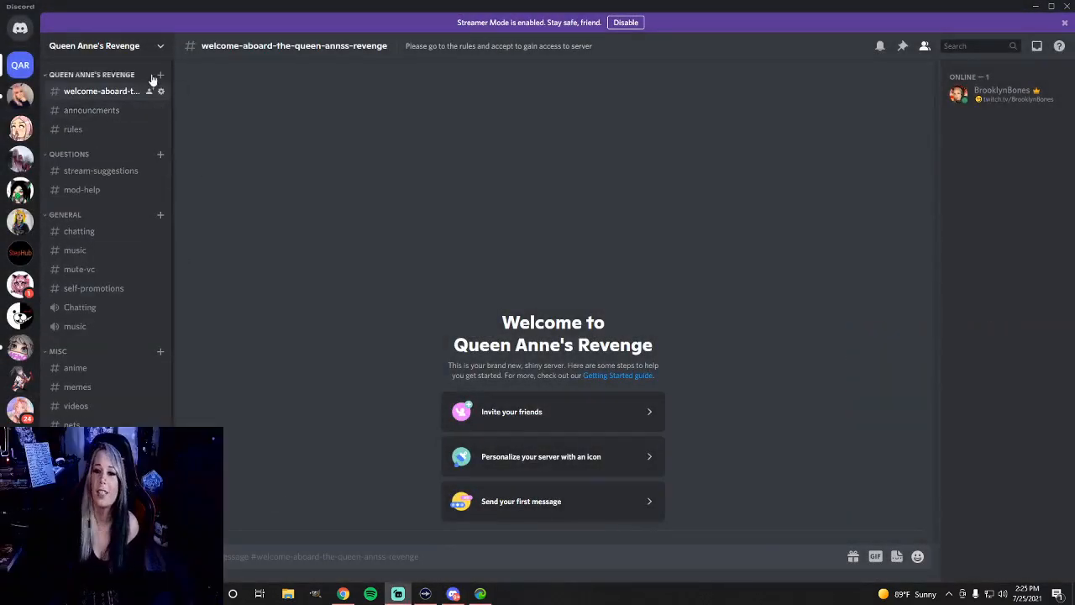
{"action": "left_click", "coordinate": [134, 45]}
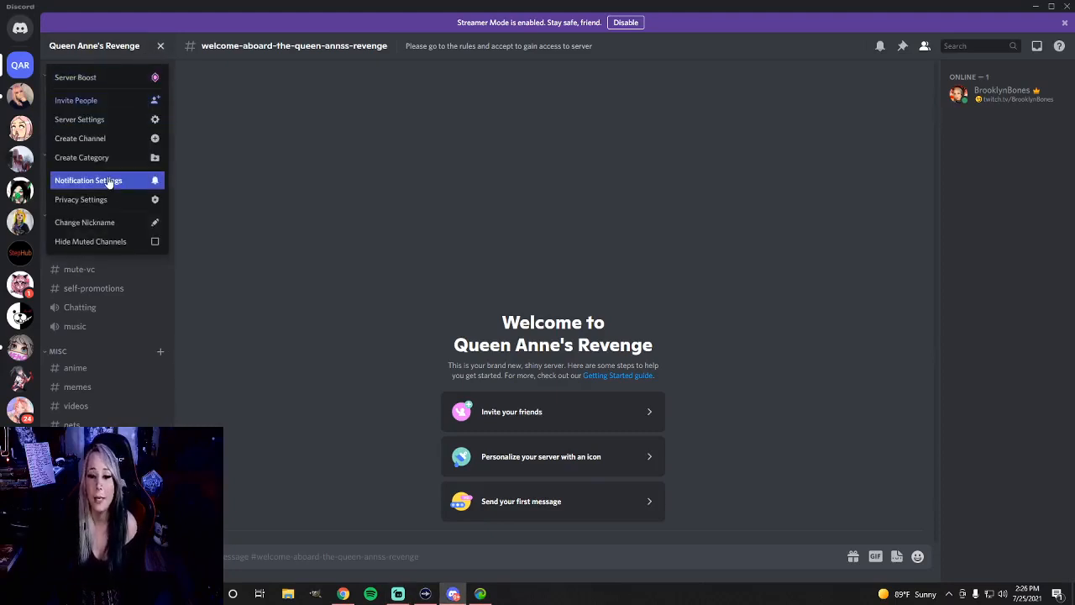
{"action": "left_click", "coordinate": [80, 120]}
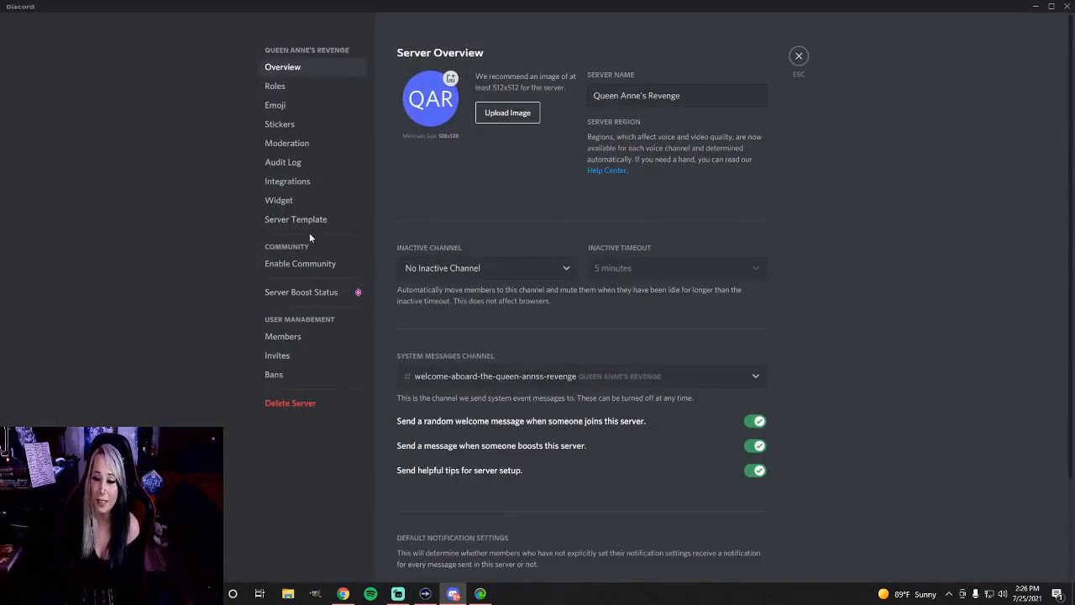
{"action": "left_click", "coordinate": [293, 264]}
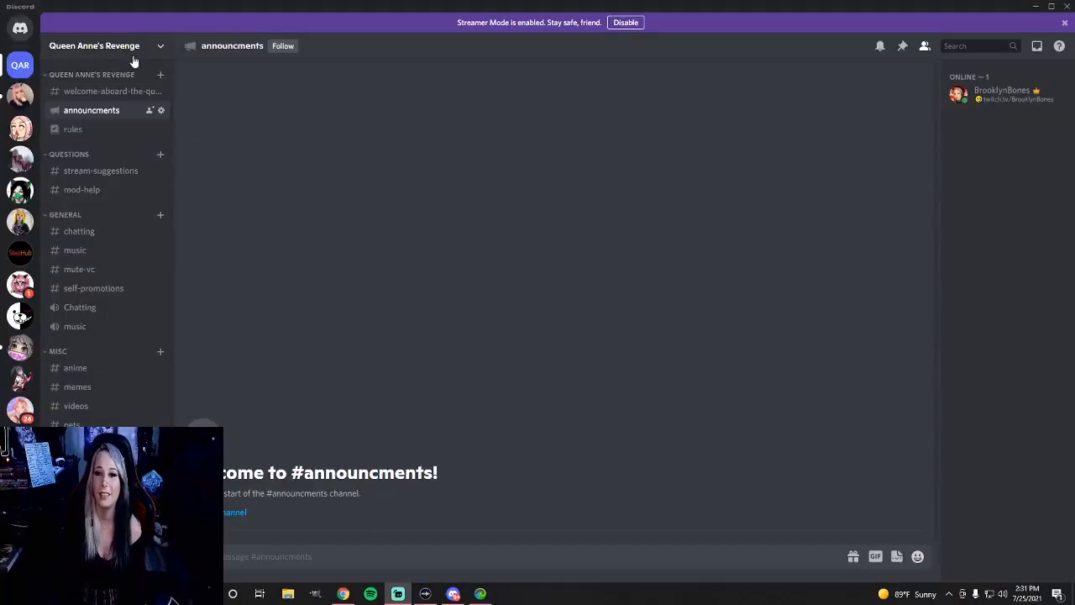
Create a new role in the Queen Anne's Revenge server settings, give it the bright green colour and name it captain
{"action": "left_click", "coordinate": [141, 51]}
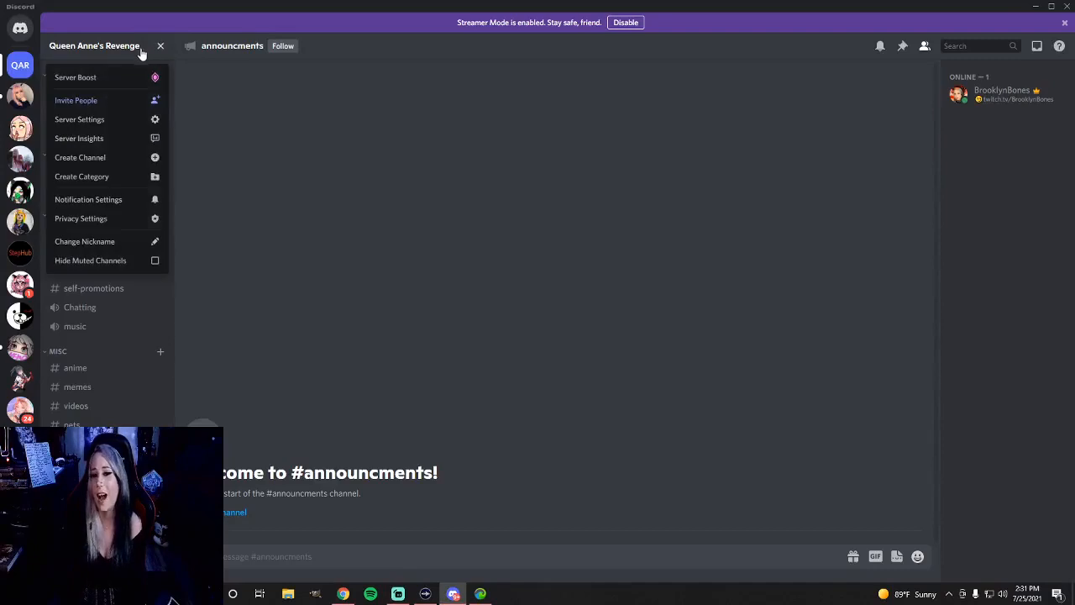
{"action": "left_click", "coordinate": [92, 123]}
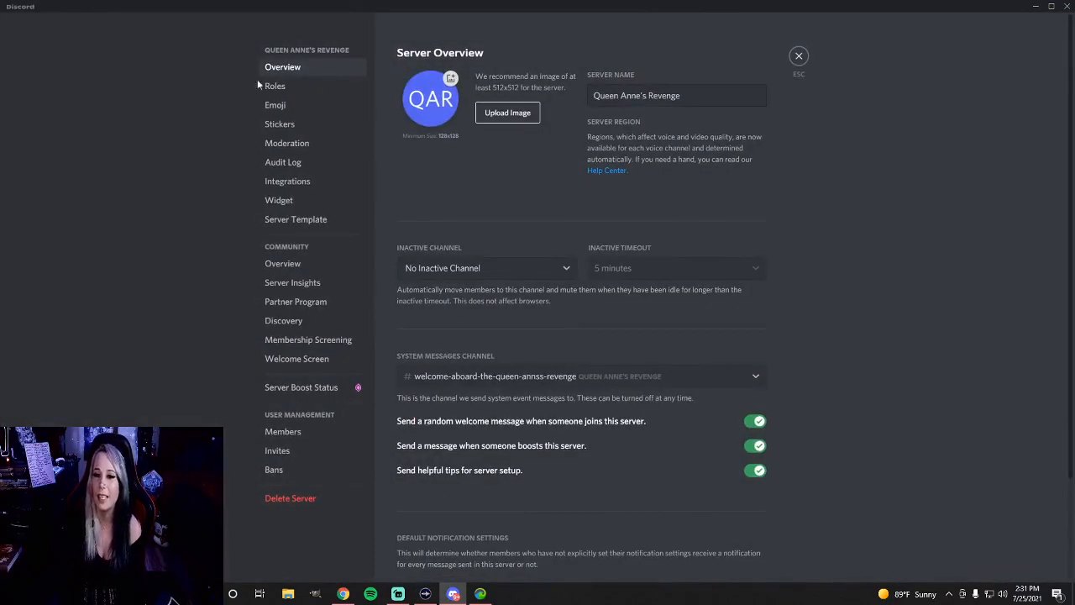
{"action": "left_click", "coordinate": [284, 87]}
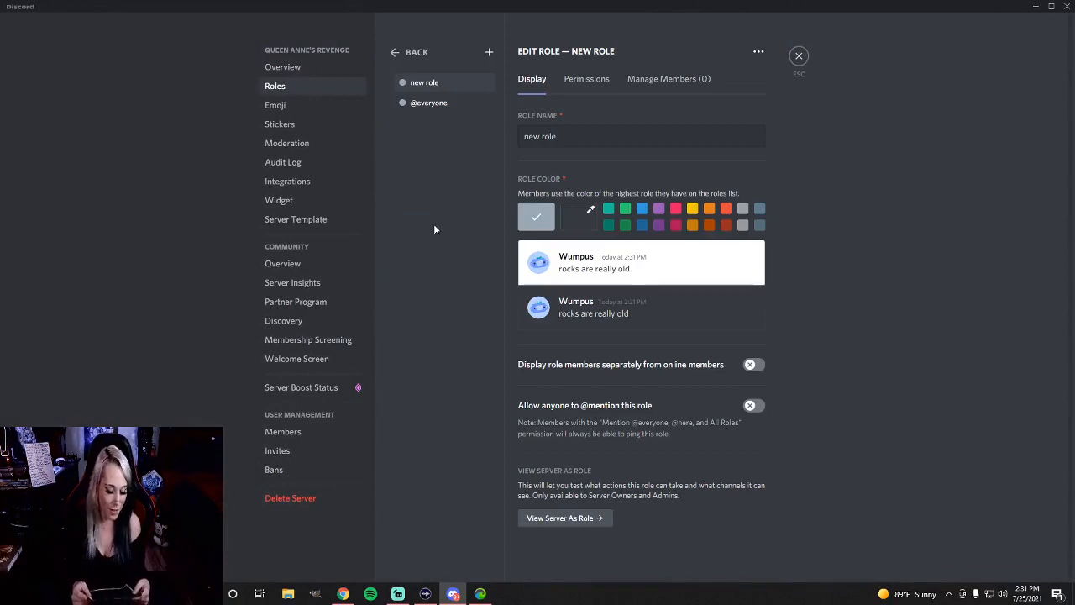
{"action": "left_click", "coordinate": [626, 210]}
{"action": "left_click", "coordinate": [559, 137]}
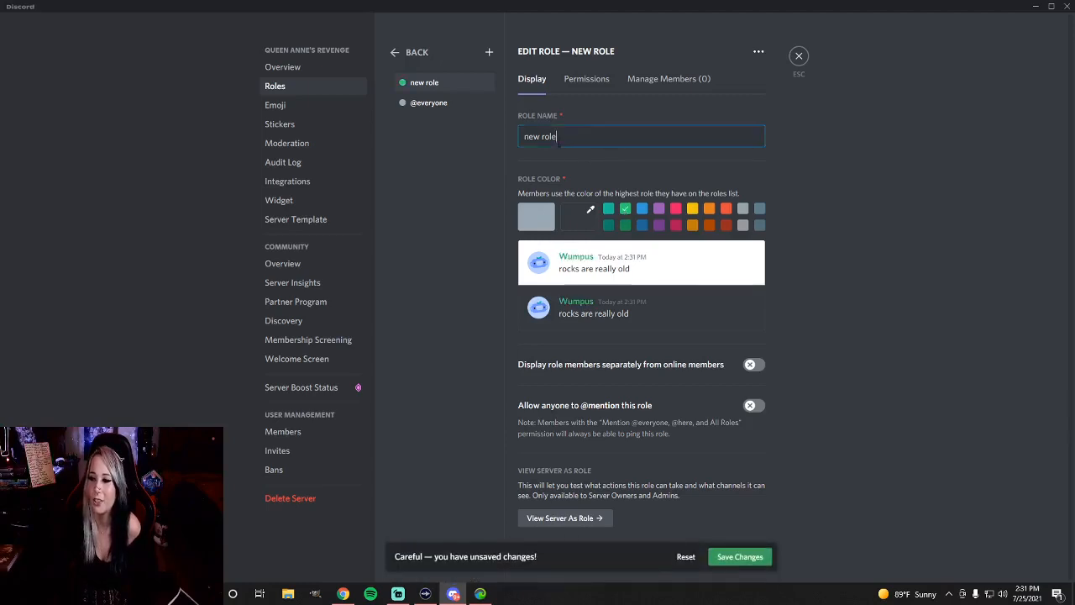
{"action": "key", "text": "ctrl+a"}
{"action": "type", "text": "capt"}
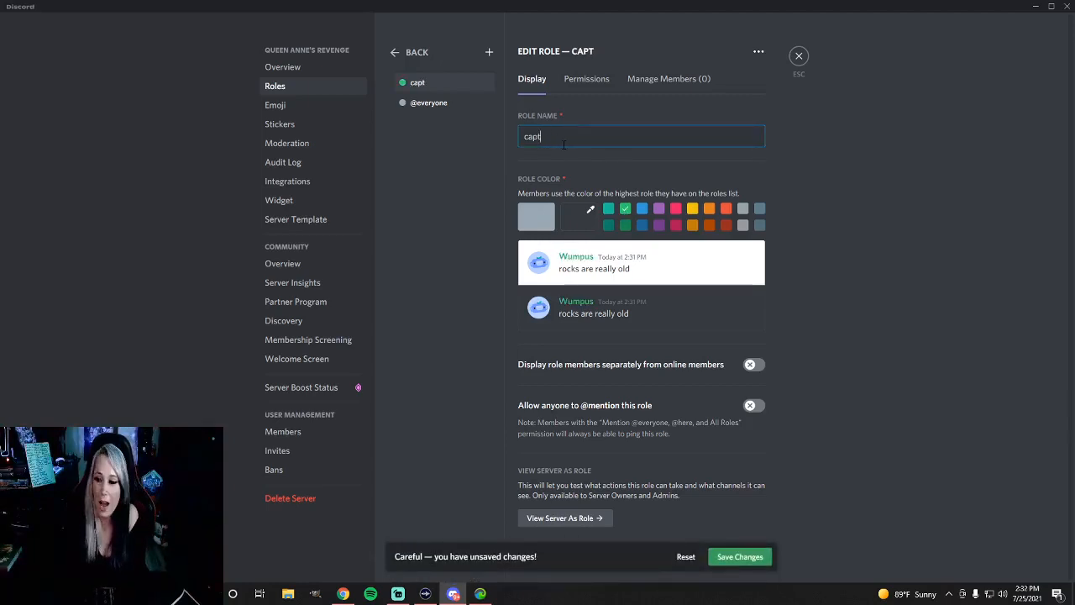
{"action": "type", "text": "ain"}
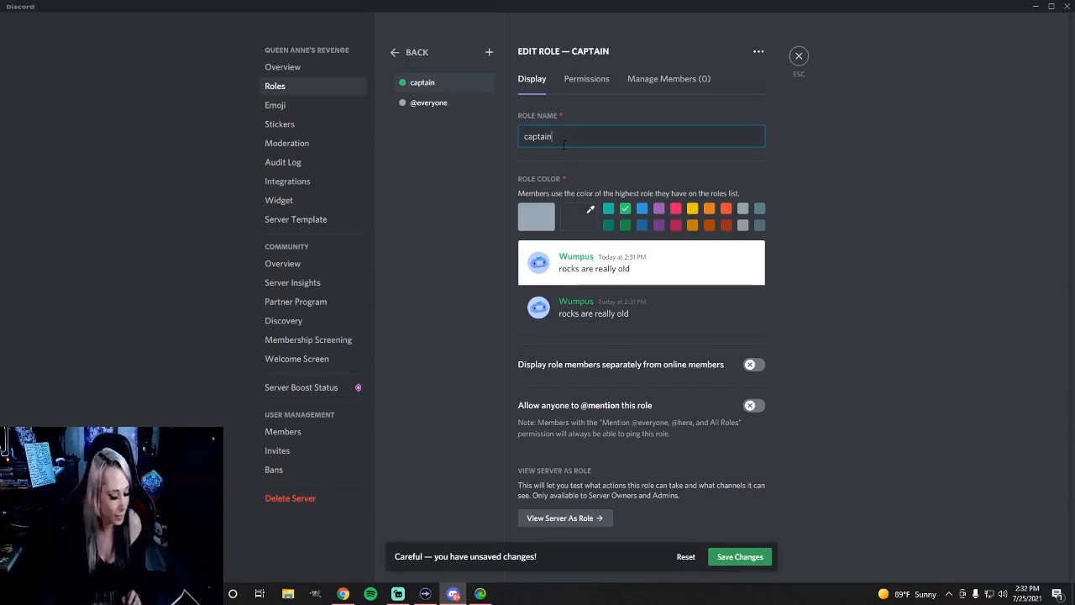
Grant the captain role Manage Channels, Manage Roles, Manage Emojis and Stickers, View Audit Log, View Server Insights, Manage Webhooks and Manage Server permissions
{"action": "left_click", "coordinate": [586, 78]}
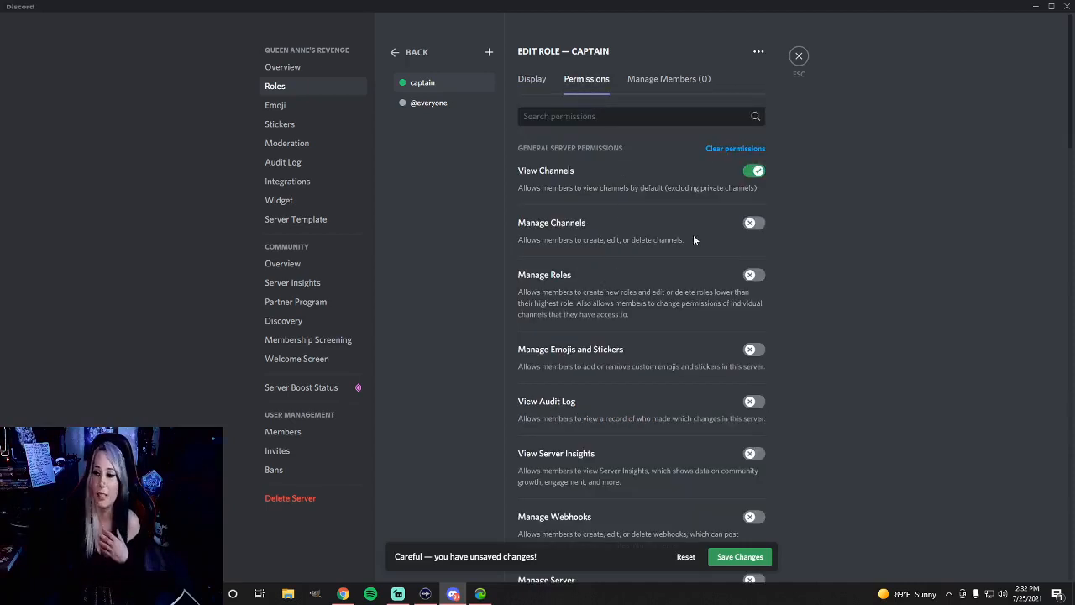
{"action": "left_click", "coordinate": [753, 222]}
{"action": "left_click", "coordinate": [753, 274]}
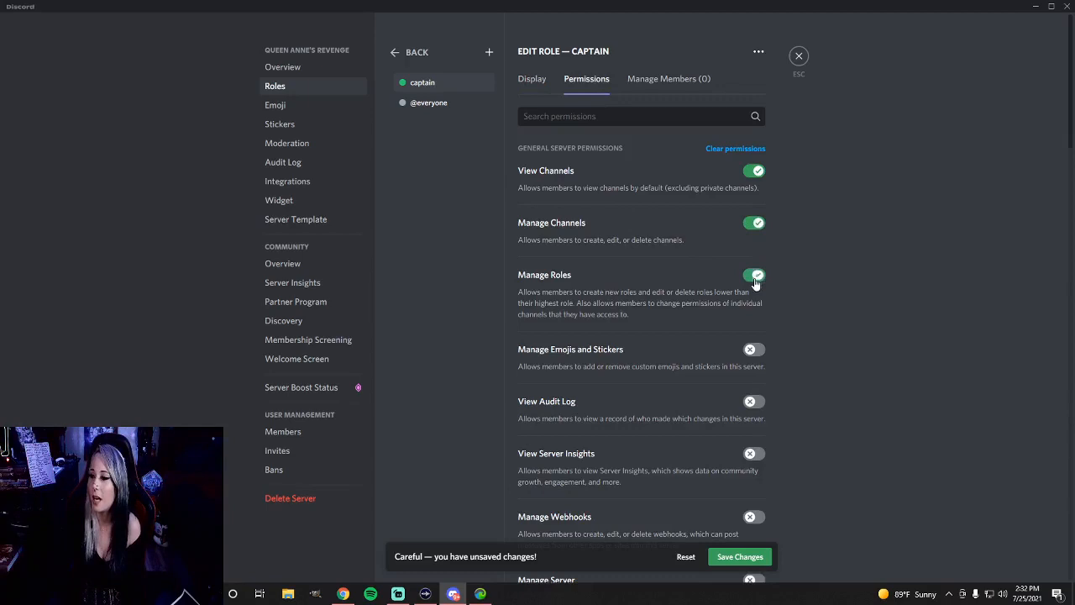
{"action": "left_click", "coordinate": [753, 351]}
{"action": "scroll", "coordinate": [753, 357], "scroll_direction": "down", "scroll_amount": 1}
{"action": "left_click", "coordinate": [753, 346]}
{"action": "left_click", "coordinate": [750, 399]}
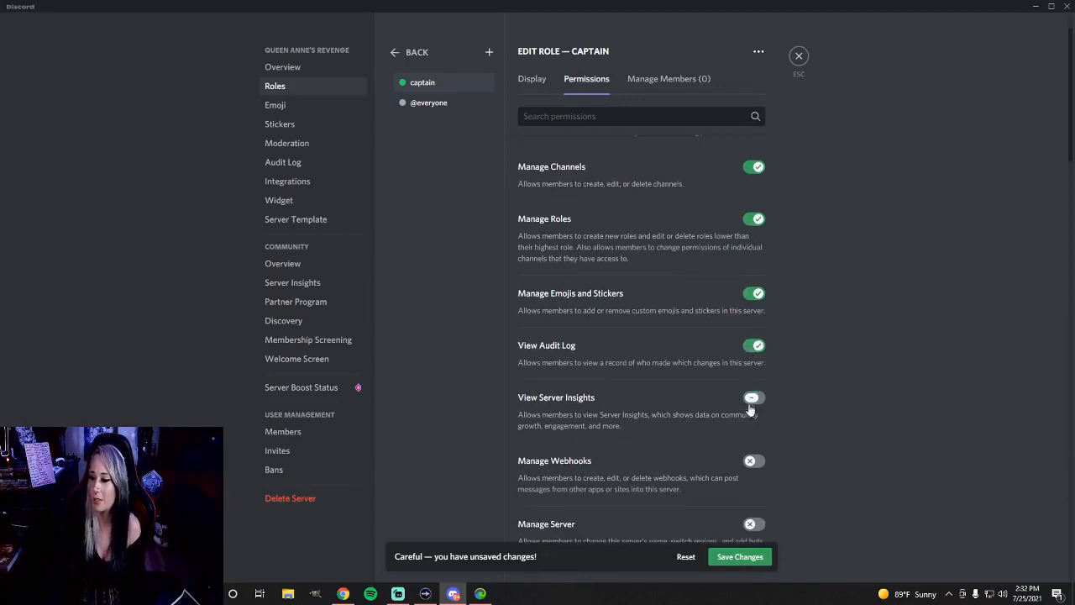
{"action": "scroll", "coordinate": [755, 398], "scroll_direction": "down", "scroll_amount": 3}
{"action": "left_click", "coordinate": [754, 294]}
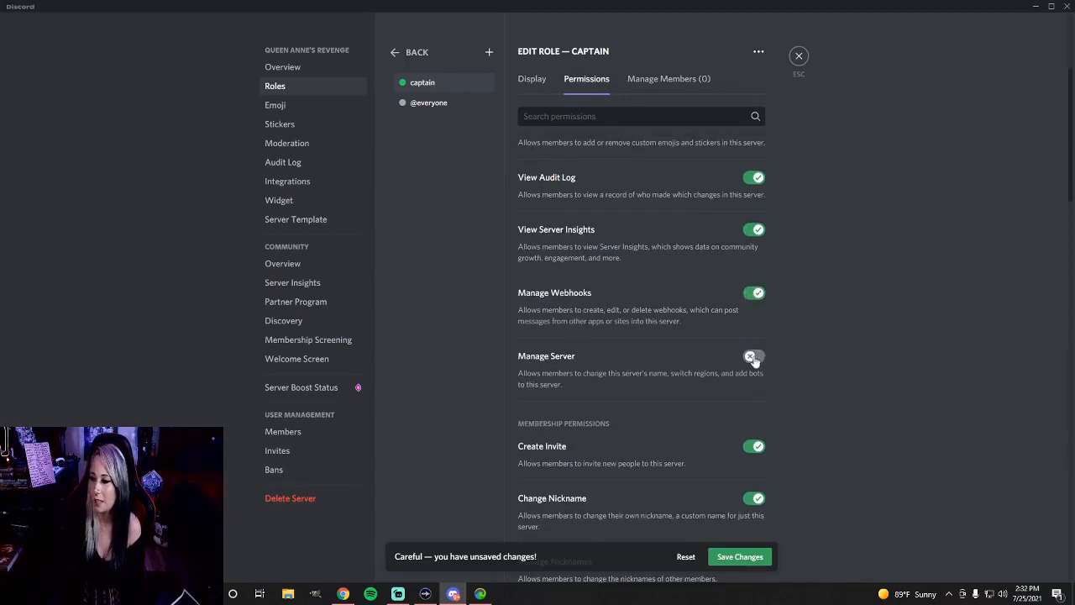
{"action": "left_click", "coordinate": [753, 356]}
Grant the captain role the Manage Nicknames, Kick Members and Ban Members membership permissions
{"action": "scroll", "coordinate": [760, 445], "scroll_direction": "down", "scroll_amount": 4}
{"action": "left_click", "coordinate": [753, 339]}
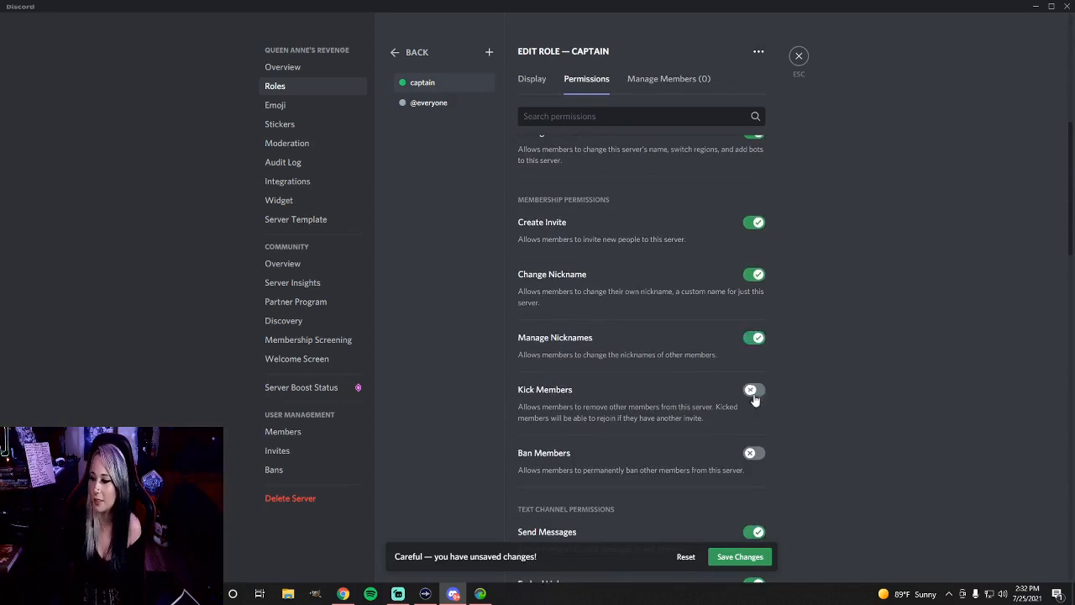
{"action": "left_click", "coordinate": [752, 390]}
{"action": "left_click", "coordinate": [752, 452]}
{"action": "scroll", "coordinate": [758, 450], "scroll_direction": "down", "scroll_amount": 5}
{"action": "scroll", "coordinate": [760, 451], "scroll_direction": "down", "scroll_amount": 4}
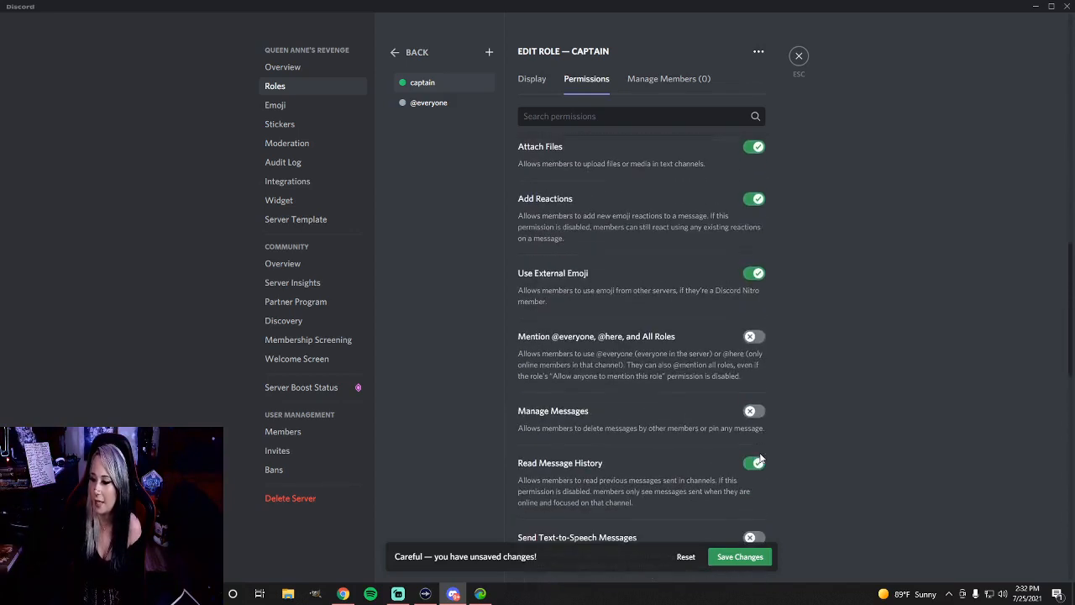
{"action": "left_click", "coordinate": [752, 336]}
{"action": "left_click", "coordinate": [753, 409]}
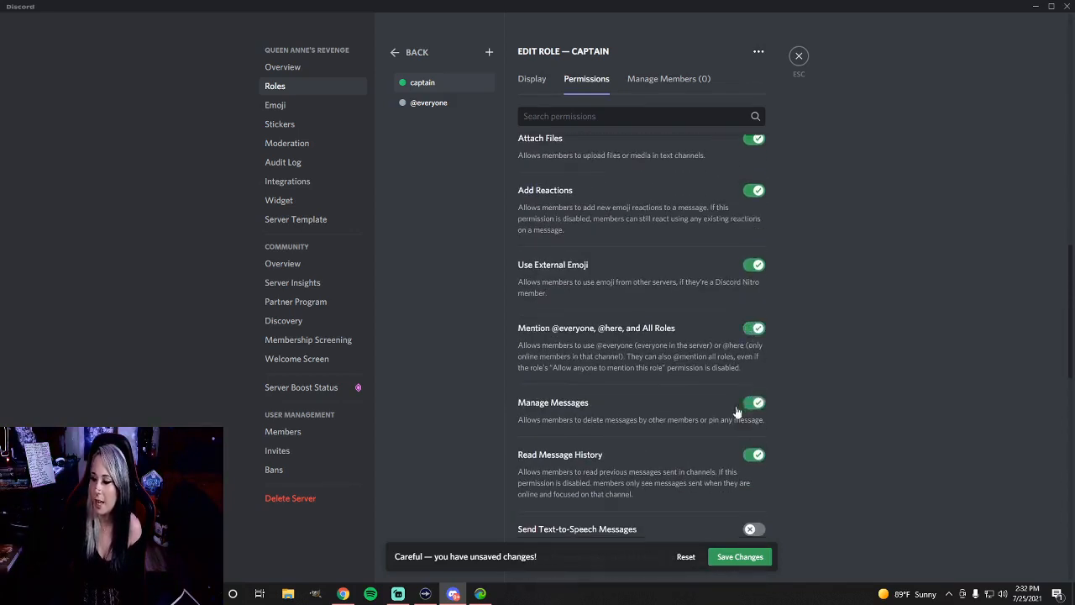
{"action": "scroll", "coordinate": [761, 309], "scroll_direction": "down", "scroll_amount": 4}
{"action": "left_click", "coordinate": [760, 315]}
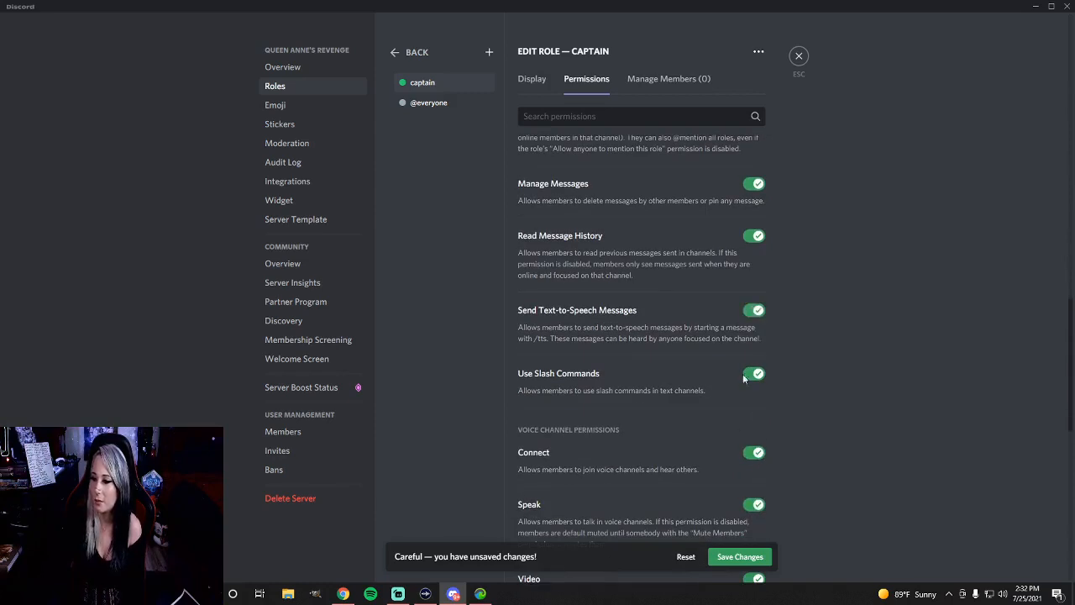
Grant the captain role Priority Speaker, Mute Members, Deafen Members, Move Members and Administrator permissions
{"action": "scroll", "coordinate": [762, 453], "scroll_direction": "down", "scroll_amount": 8}
{"action": "left_click", "coordinate": [753, 270]}
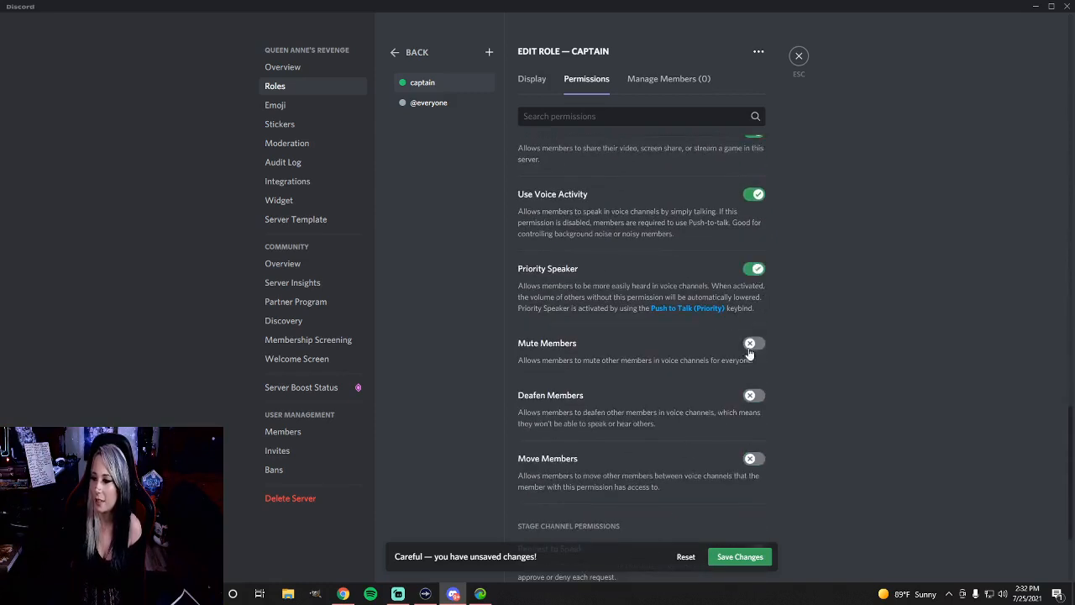
{"action": "left_click", "coordinate": [752, 344]}
{"action": "left_click", "coordinate": [753, 396]}
{"action": "left_click", "coordinate": [754, 460]}
{"action": "scroll", "coordinate": [743, 445], "scroll_direction": "down", "scroll_amount": 3}
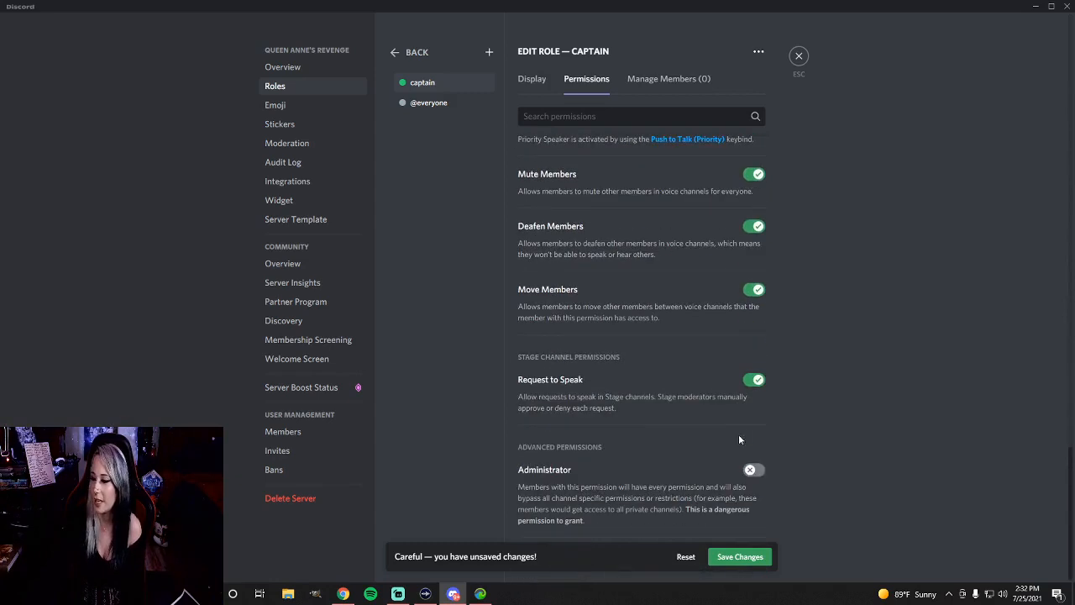
{"action": "left_click", "coordinate": [753, 470]}
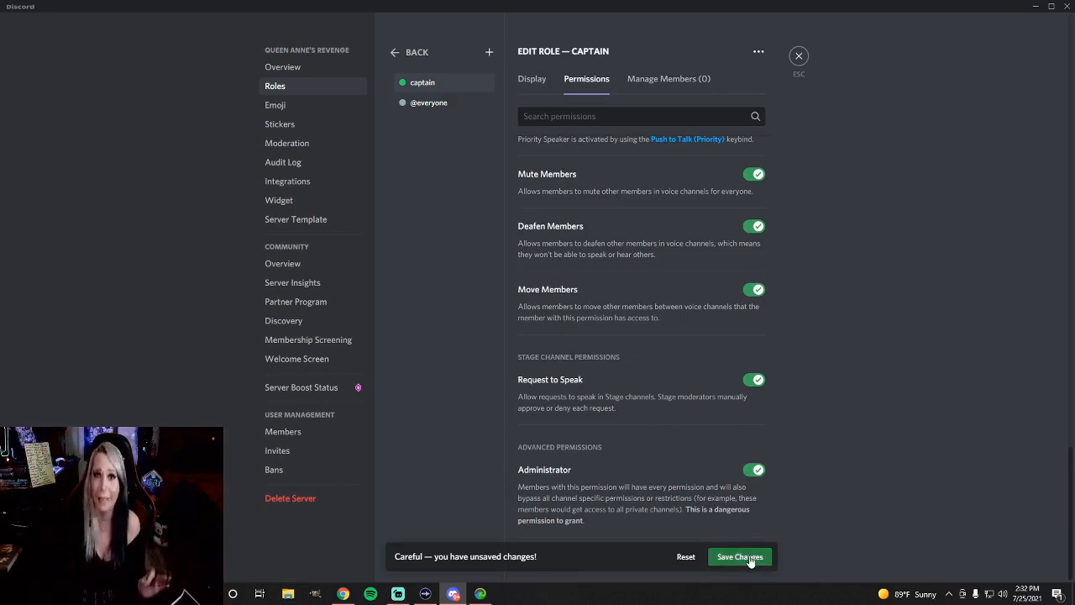
Name the second new role Quartermaster and set its colour to bright yellow
{"action": "key", "text": "BackSpace"}
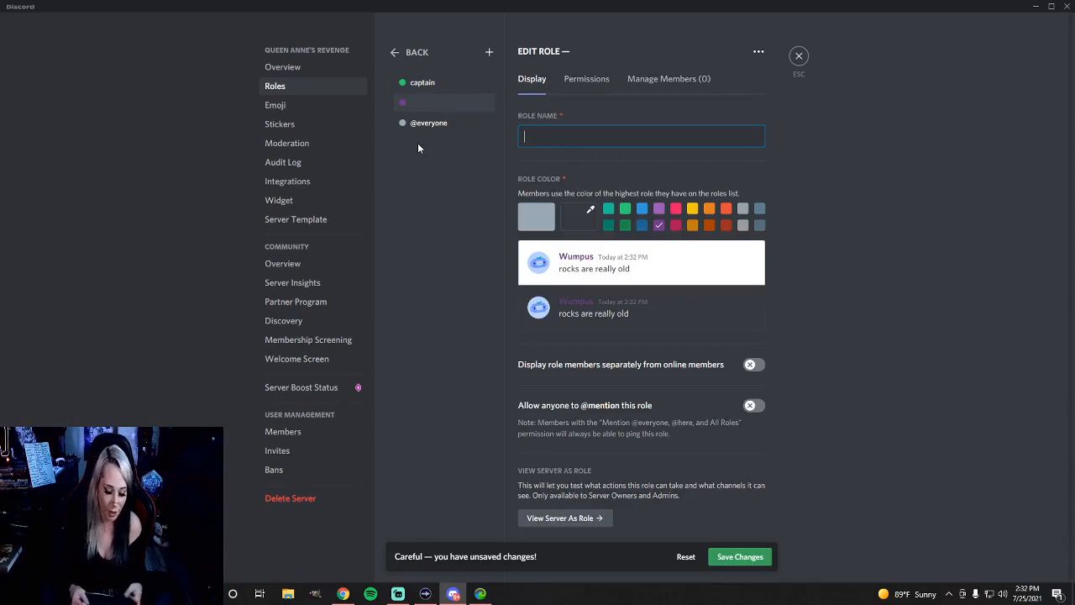
{"action": "type", "text": "Q"}
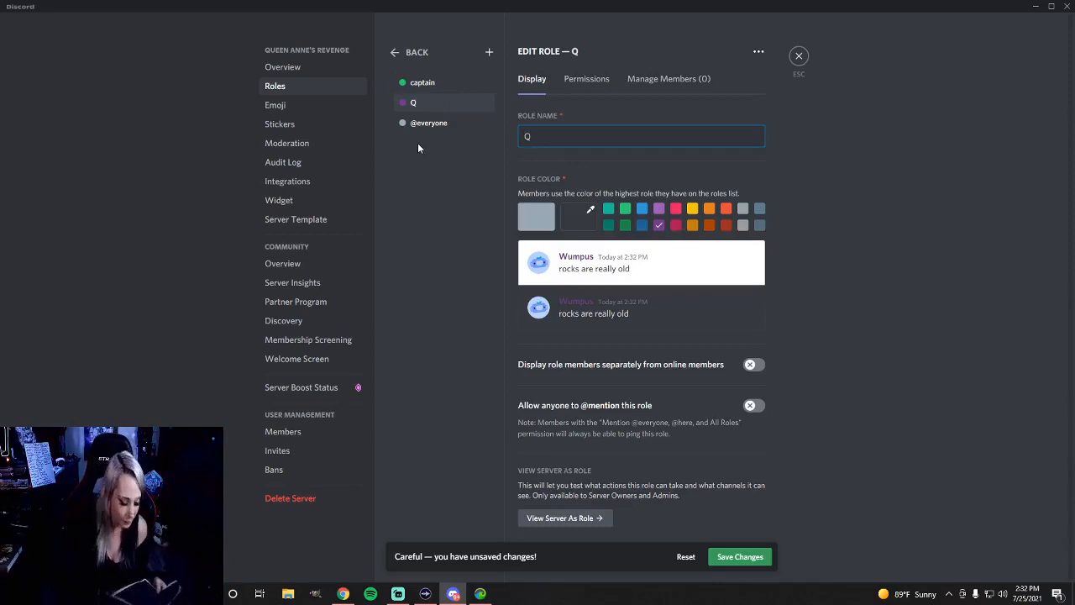
{"action": "type", "text": "uar"}
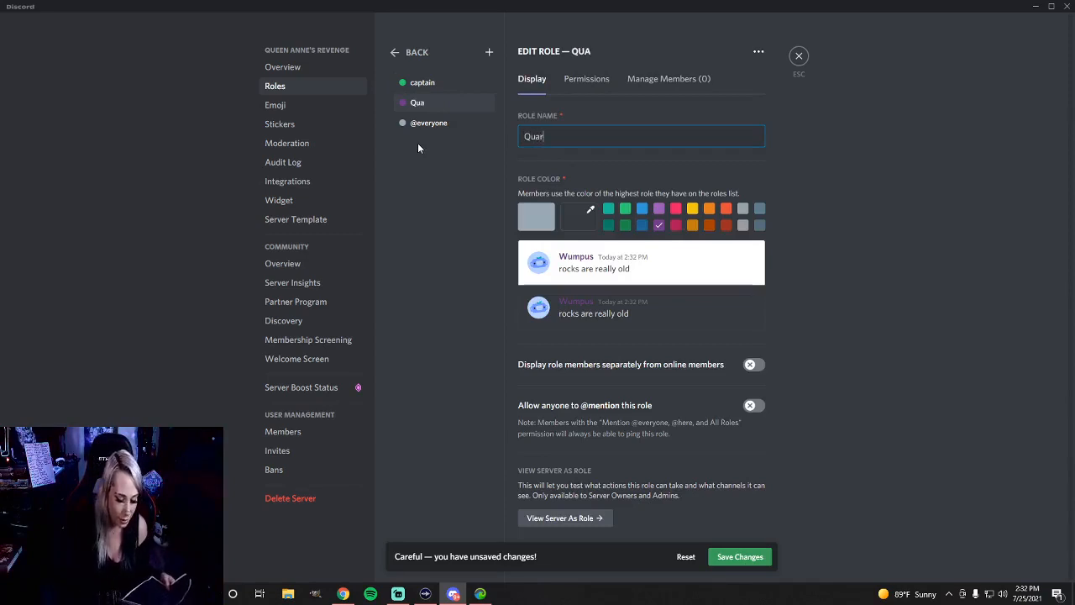
{"action": "type", "text": "t"}
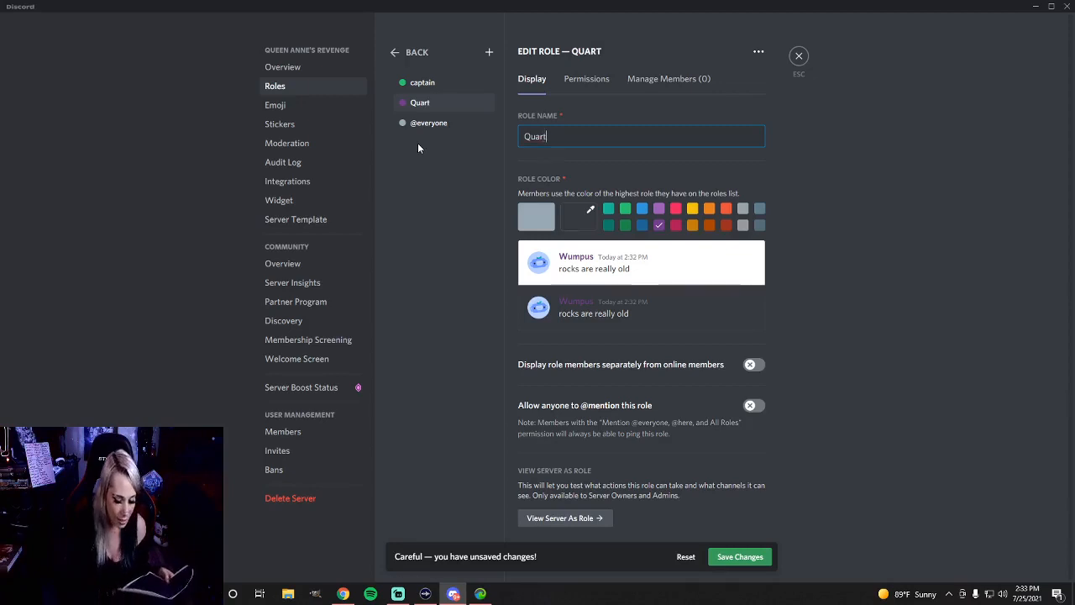
{"action": "type", "text": "erm"}
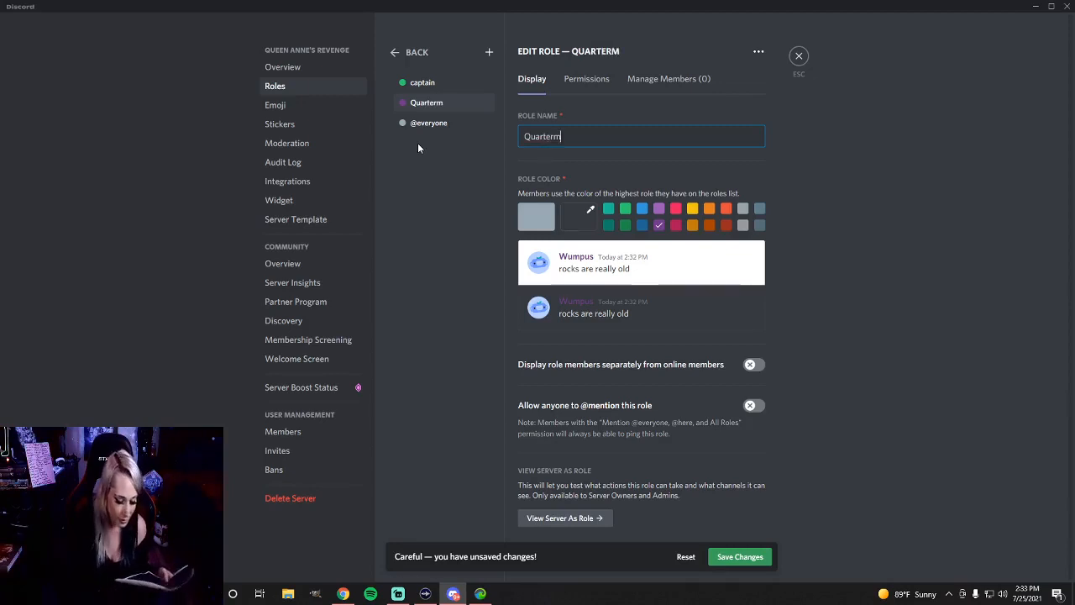
{"action": "type", "text": "aster"}
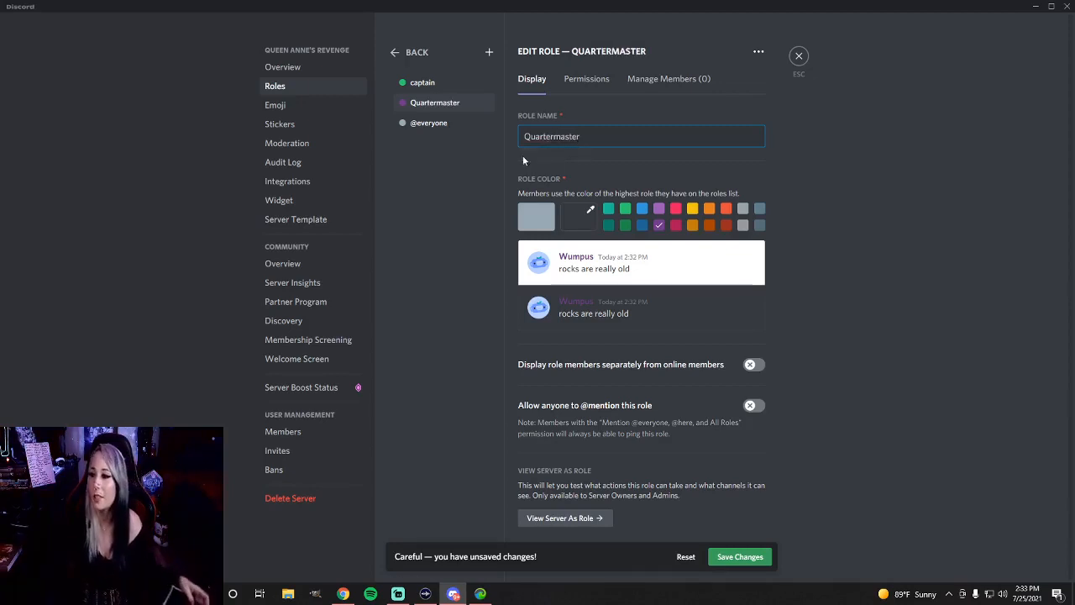
{"action": "left_click", "coordinate": [692, 209]}
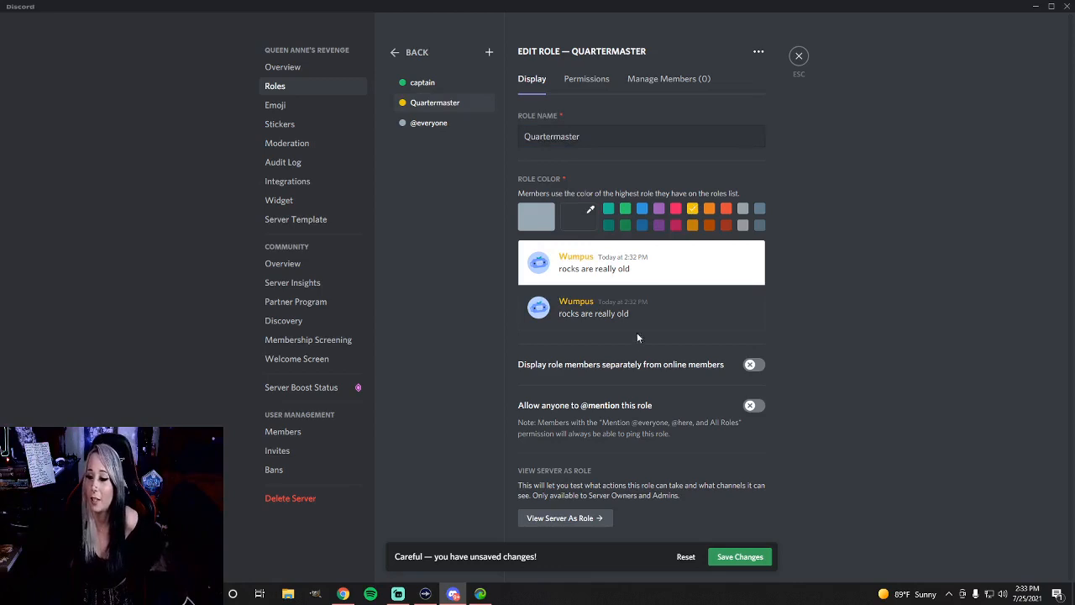
{"action": "left_click", "coordinate": [751, 369]}
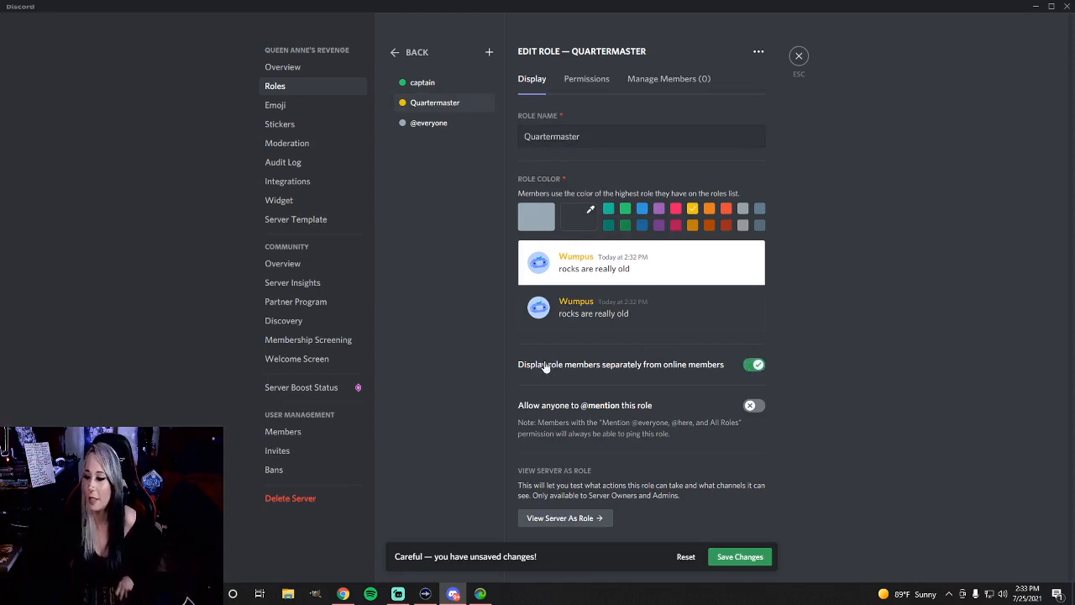
{"action": "left_click", "coordinate": [423, 82]}
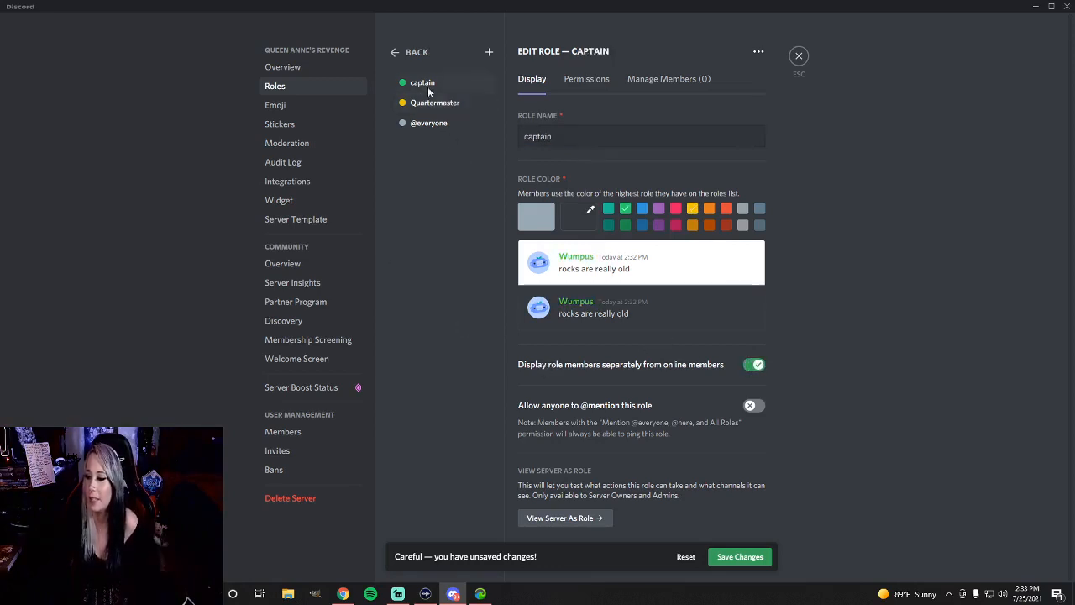
{"action": "left_click", "coordinate": [753, 366]}
{"action": "left_click", "coordinate": [750, 406]}
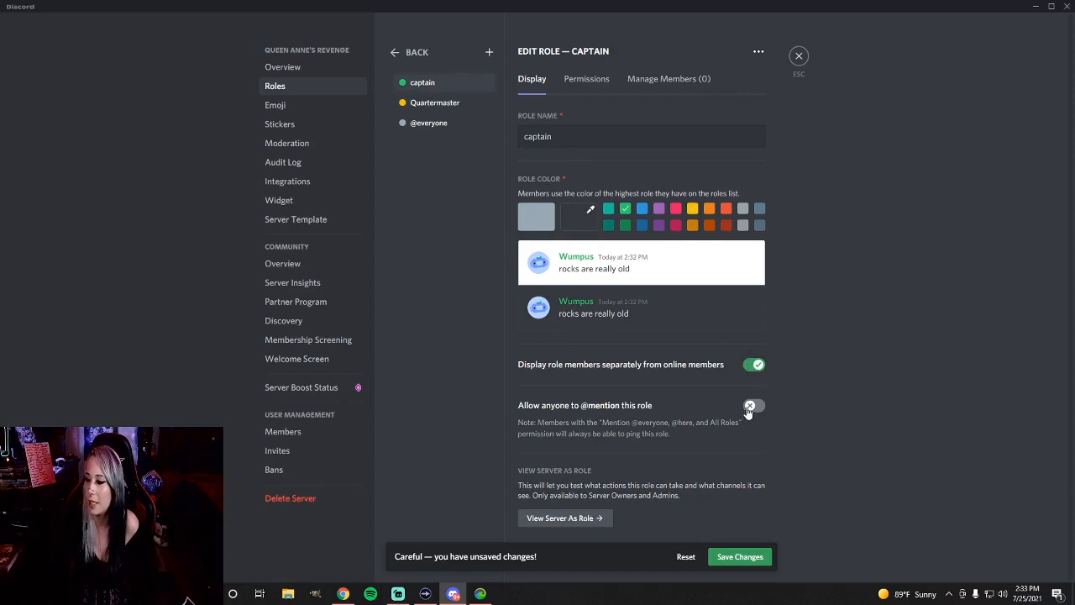
{"action": "left_click", "coordinate": [426, 104]}
{"action": "left_click", "coordinate": [760, 407]}
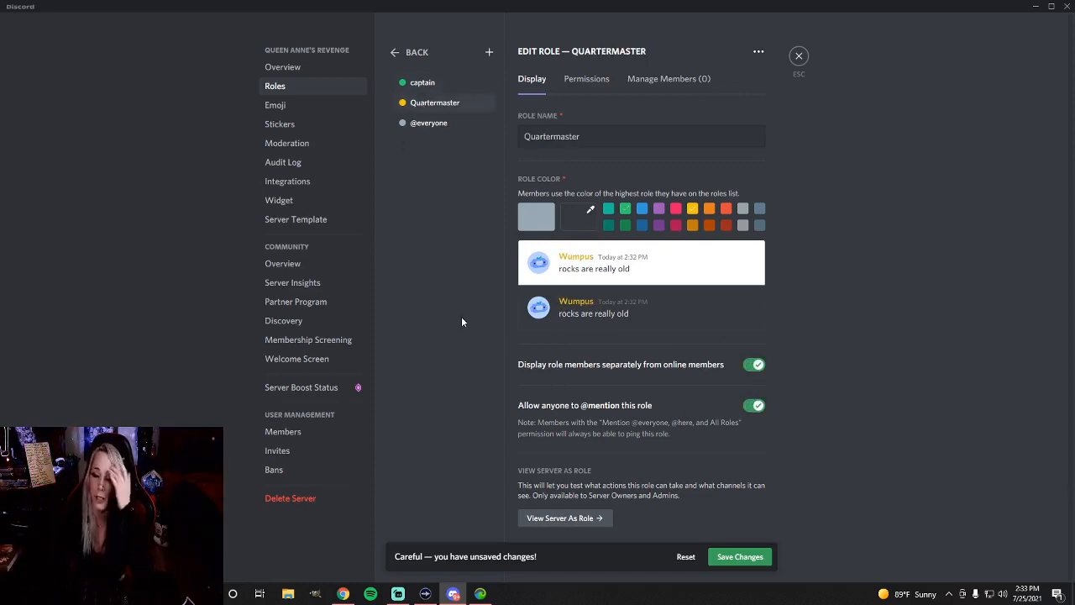
Grant the Quartermaster role Manage Channels, Manage Roles and View Audit Log permissions, with Manage Emojis and Stickers switched off
{"action": "left_click", "coordinate": [581, 83]}
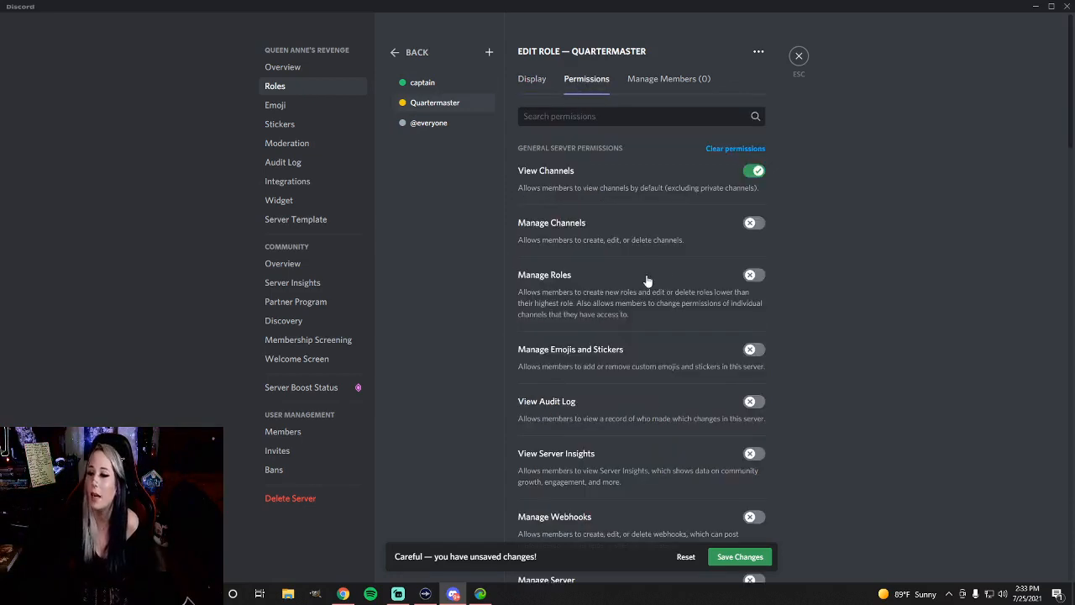
{"action": "left_click", "coordinate": [752, 224]}
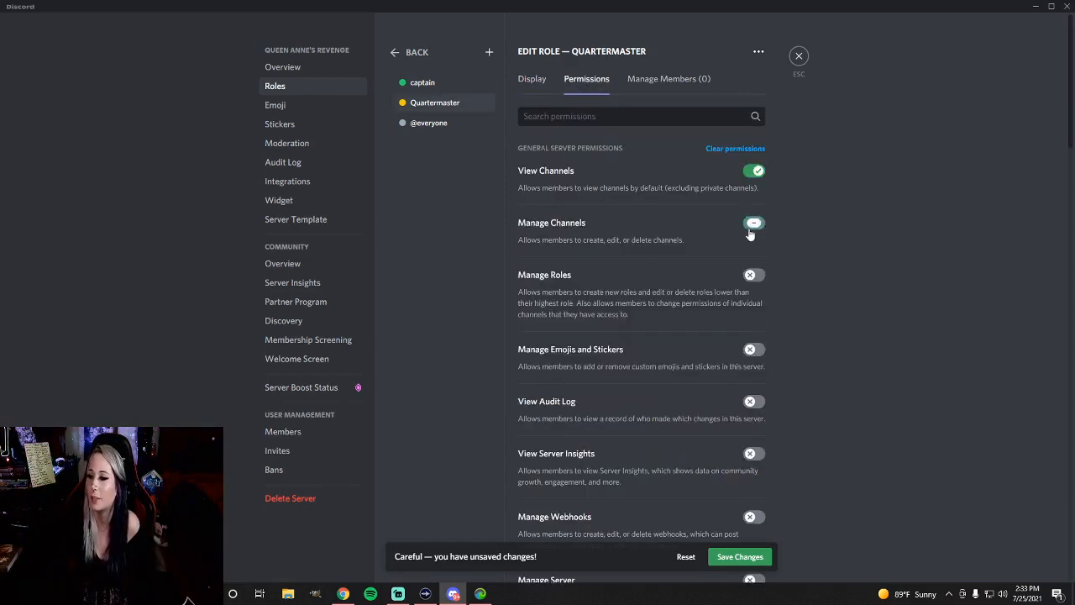
{"action": "left_click", "coordinate": [751, 276]}
{"action": "left_click", "coordinate": [752, 350]}
{"action": "left_click", "coordinate": [753, 403]}
{"action": "scroll", "coordinate": [757, 395], "scroll_direction": "down", "scroll_amount": 1}
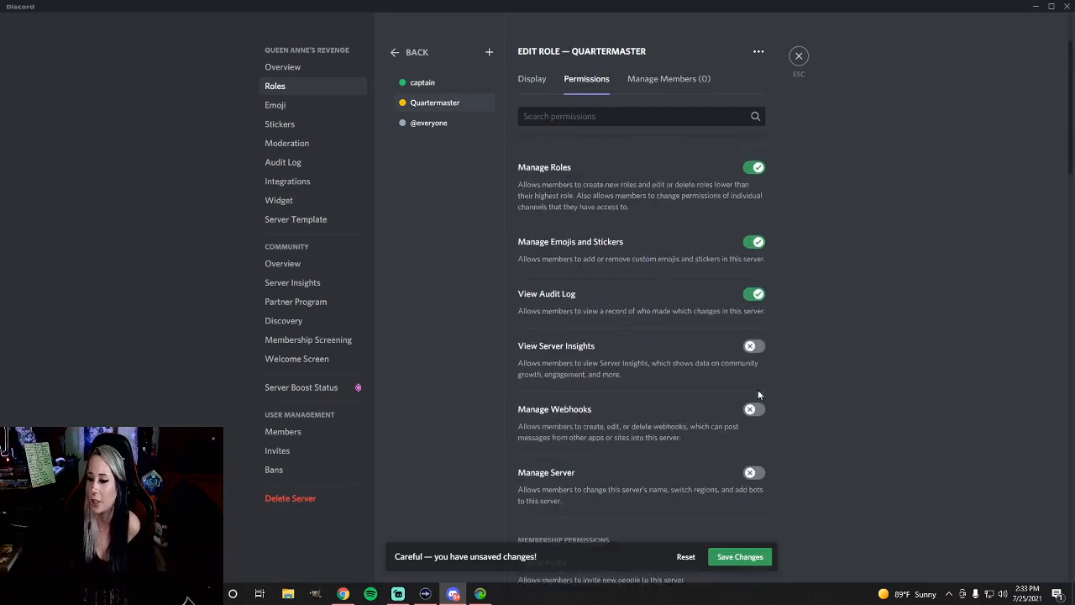
{"action": "left_click", "coordinate": [758, 242]}
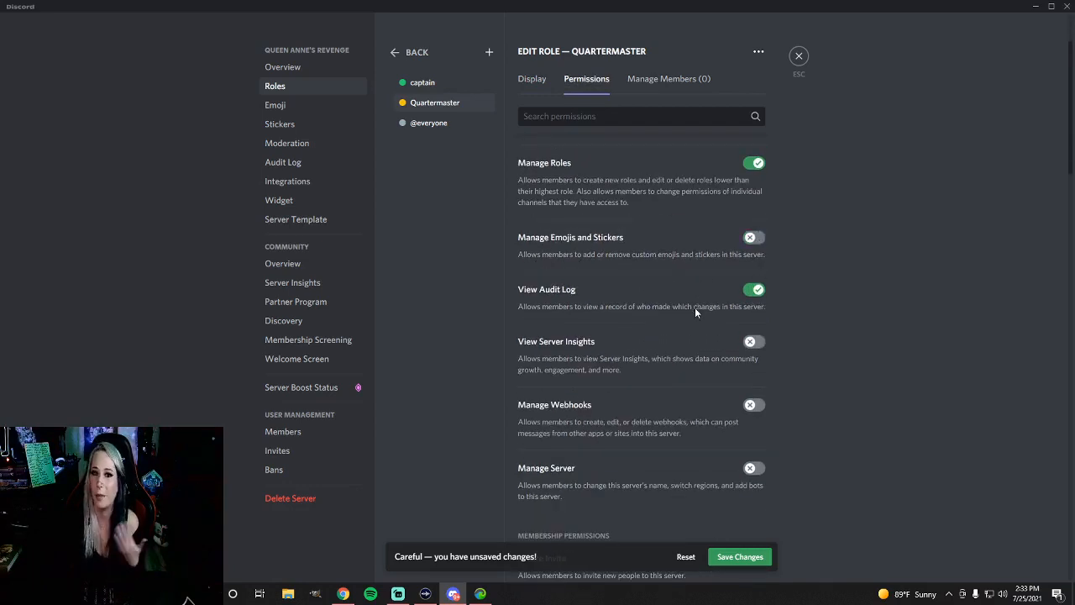
Grant the Quartermaster role View Server Insights, Manage Webhooks and Manage Server permissions, keeping Create Invite enabled
{"action": "left_click", "coordinate": [751, 344]}
{"action": "left_click", "coordinate": [752, 405]}
{"action": "scroll", "coordinate": [753, 405], "scroll_direction": "down", "scroll_amount": 1}
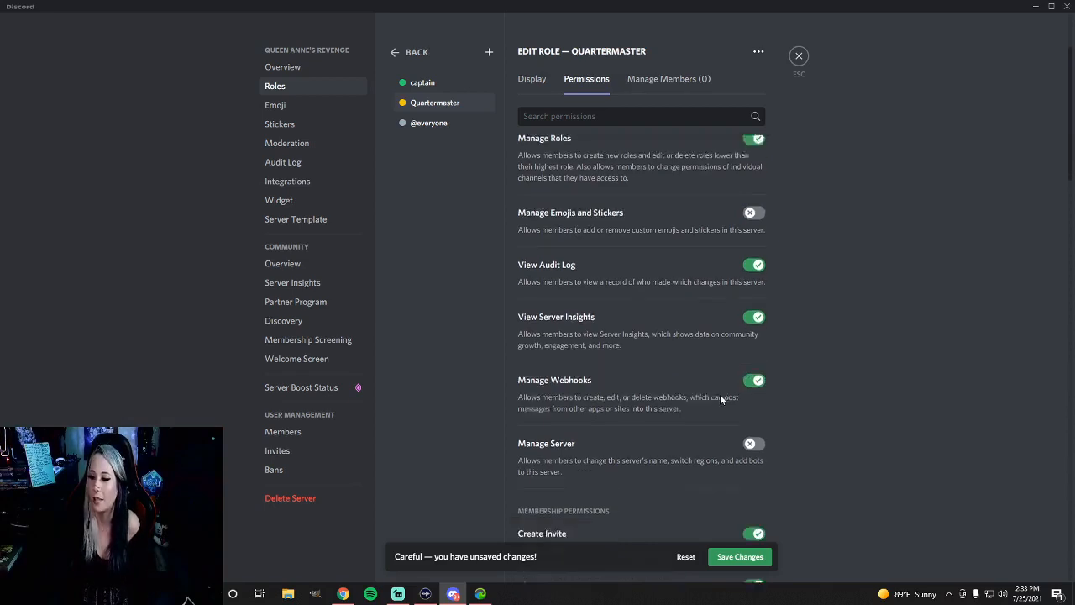
{"action": "left_click", "coordinate": [752, 410]}
{"action": "scroll", "coordinate": [753, 403], "scroll_direction": "down", "scroll_amount": 2}
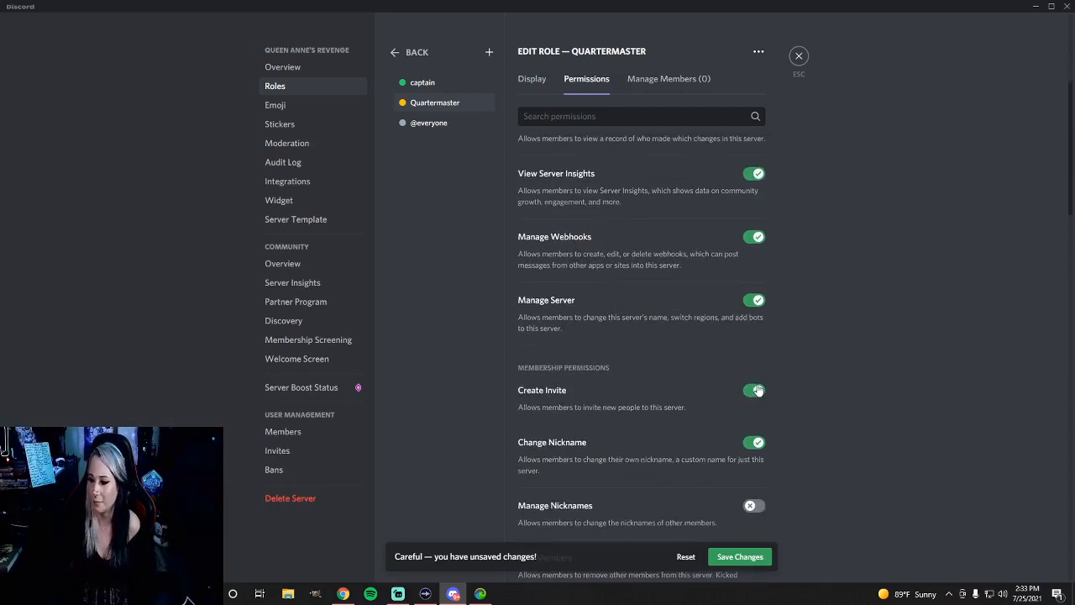
{"action": "left_click", "coordinate": [755, 391]}
{"action": "left_click", "coordinate": [754, 391]}
{"action": "scroll", "coordinate": [755, 401], "scroll_direction": "down", "scroll_amount": 2}
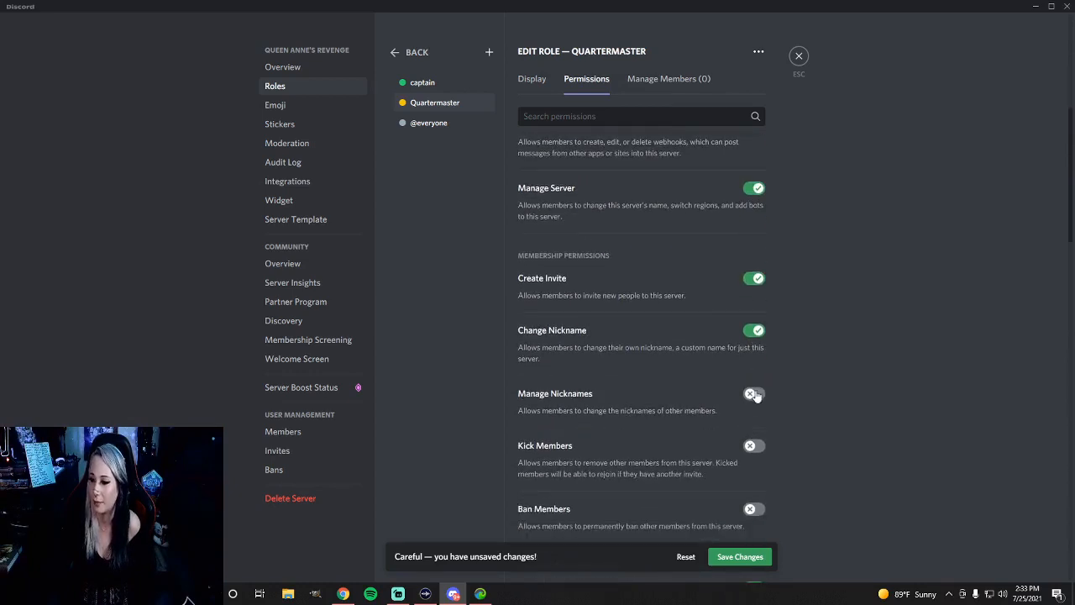
Grant the Quartermaster role the Manage Nicknames, Kick Members and Ban Members permissions
{"action": "left_click", "coordinate": [753, 394]}
{"action": "left_click", "coordinate": [753, 445]}
{"action": "scroll", "coordinate": [753, 419], "scroll_direction": "down", "scroll_amount": 3}
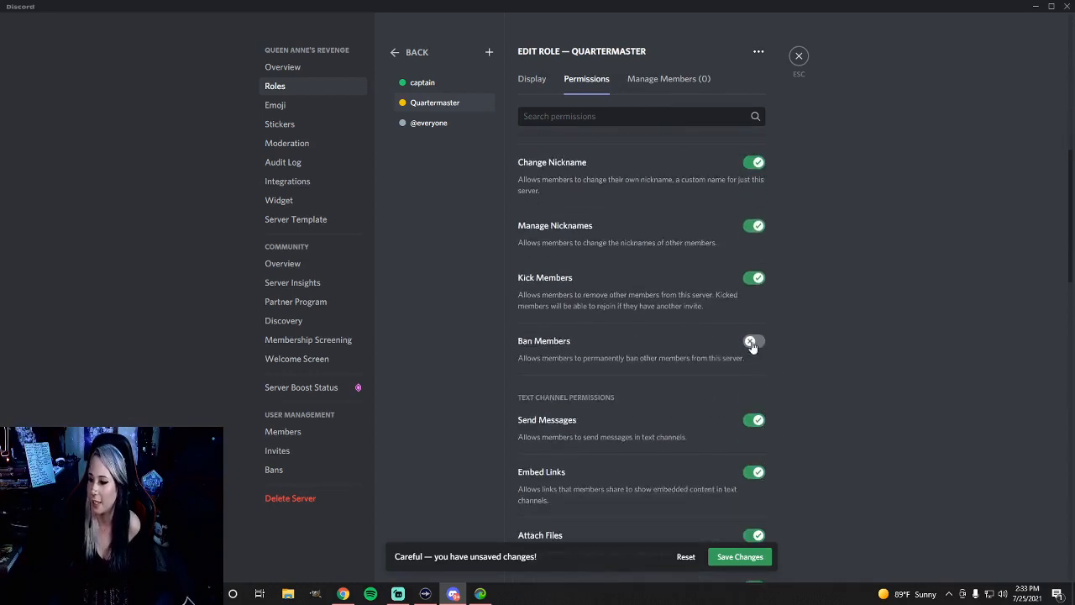
{"action": "left_click", "coordinate": [753, 344]}
{"action": "scroll", "coordinate": [788, 466], "scroll_direction": "down", "scroll_amount": 6}
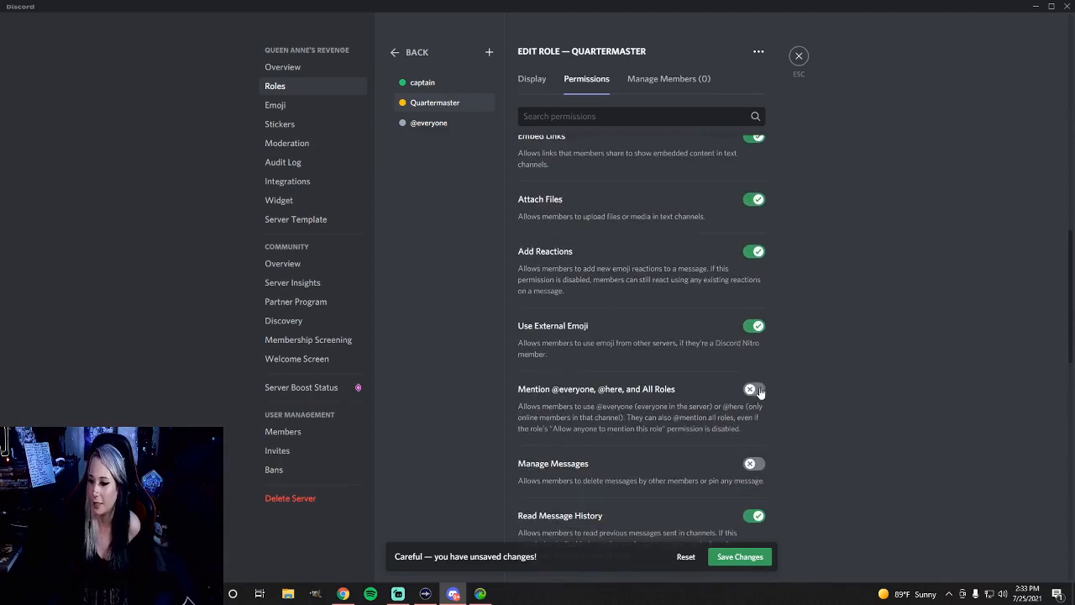
{"action": "left_click", "coordinate": [756, 390]}
{"action": "left_click", "coordinate": [751, 466]}
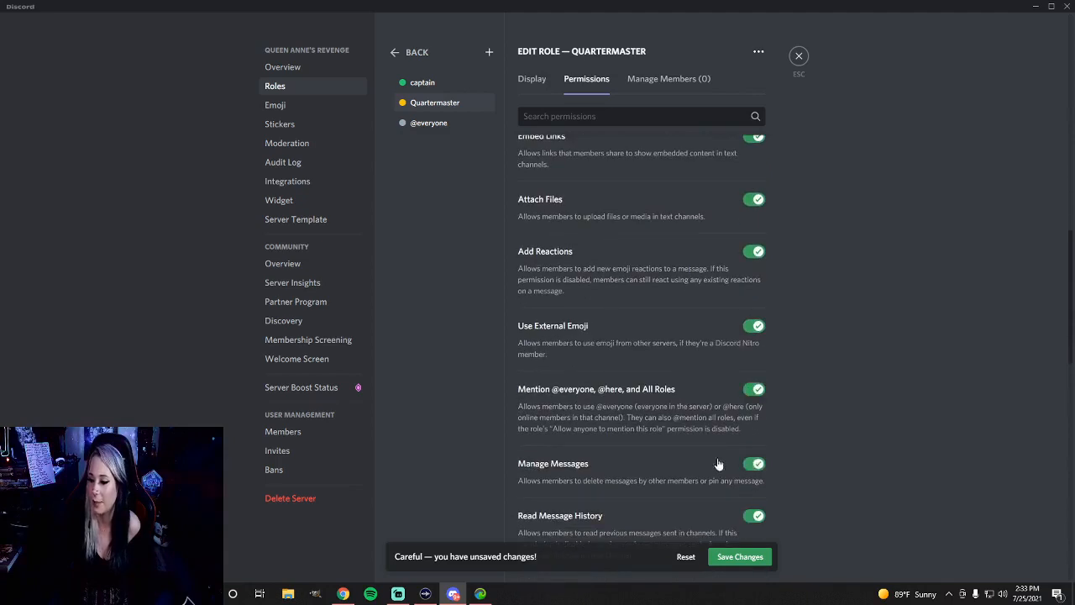
{"action": "scroll", "coordinate": [714, 460], "scroll_direction": "down", "scroll_amount": 4}
{"action": "left_click", "coordinate": [754, 374]}
Grant the Quartermaster role Priority Speaker, Mute Members, Deafen Members, Move Members and Request to Speak permissions, and save the changes
{"action": "scroll", "coordinate": [733, 426], "scroll_direction": "down", "scroll_amount": 6}
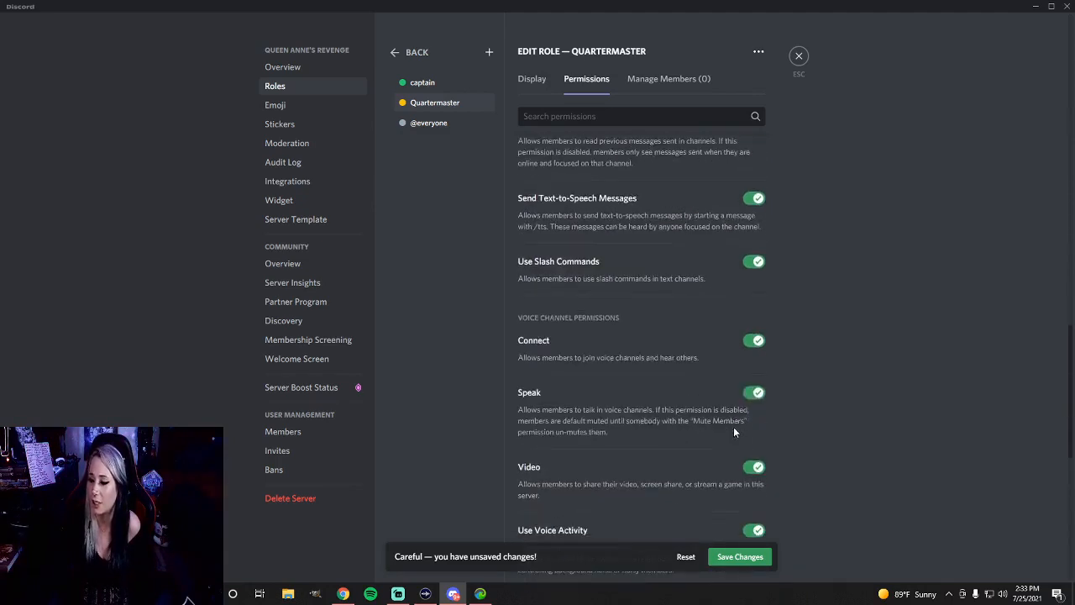
{"action": "left_click", "coordinate": [753, 437]}
{"action": "scroll", "coordinate": [753, 432], "scroll_direction": "down", "scroll_amount": 2}
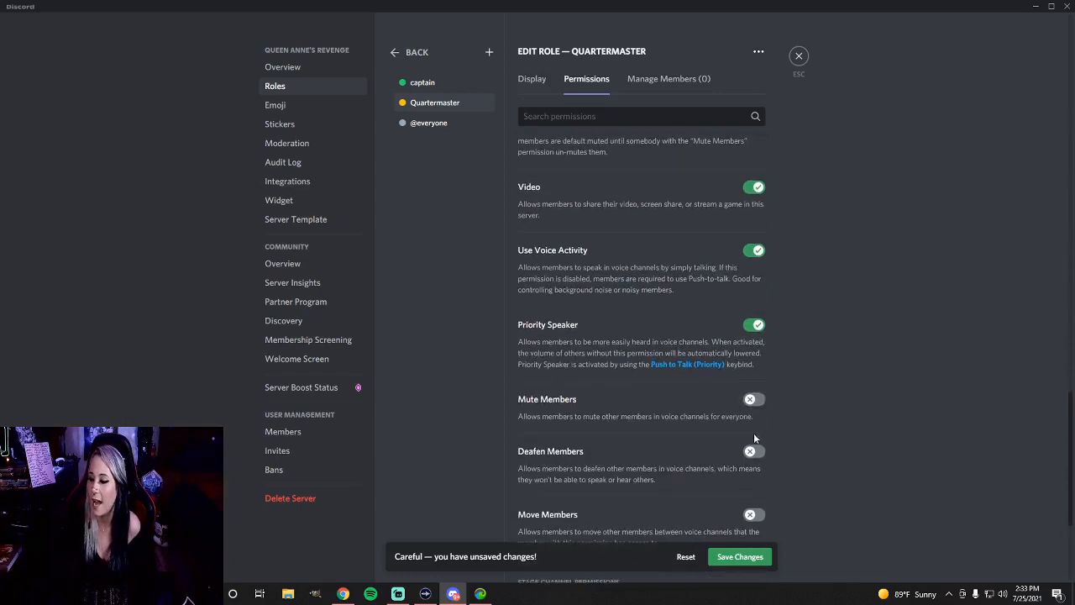
{"action": "left_click", "coordinate": [754, 399]}
{"action": "left_click", "coordinate": [753, 451]}
{"action": "left_click", "coordinate": [752, 512]}
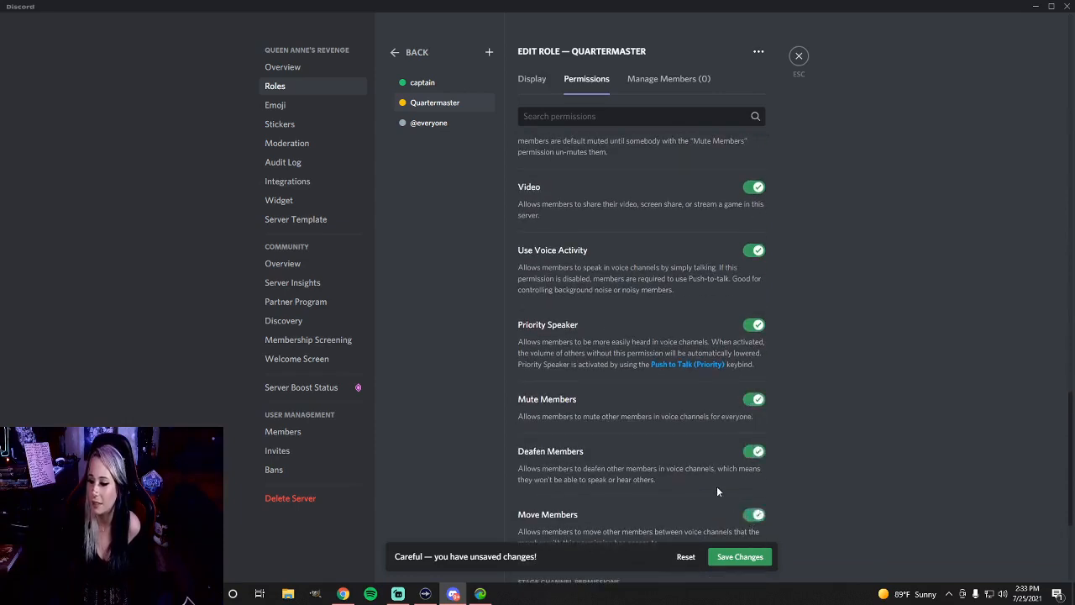
{"action": "scroll", "coordinate": [751, 470], "scroll_direction": "down", "scroll_amount": 4}
{"action": "left_click", "coordinate": [753, 382]}
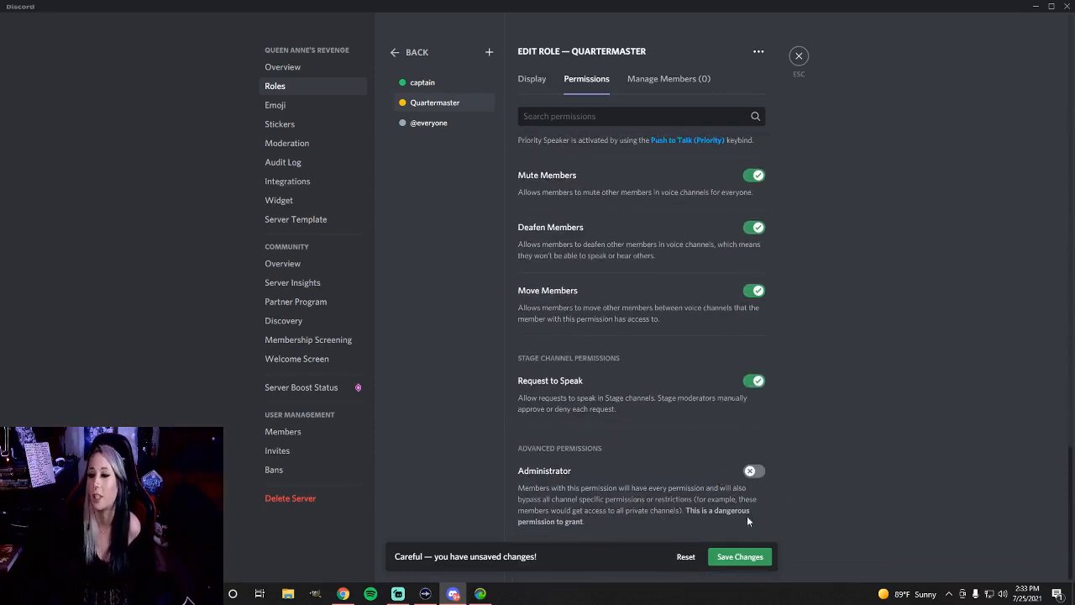
{"action": "left_click", "coordinate": [733, 556]}
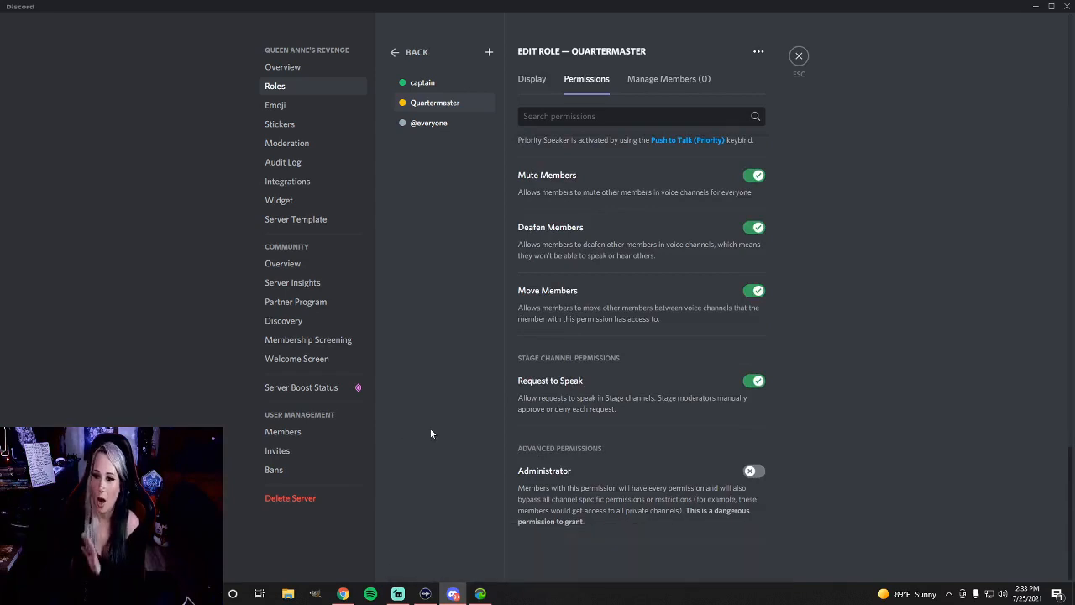
Create a red role named First Mate, display its members separately from online members, and save it
{"action": "left_click", "coordinate": [489, 52]}
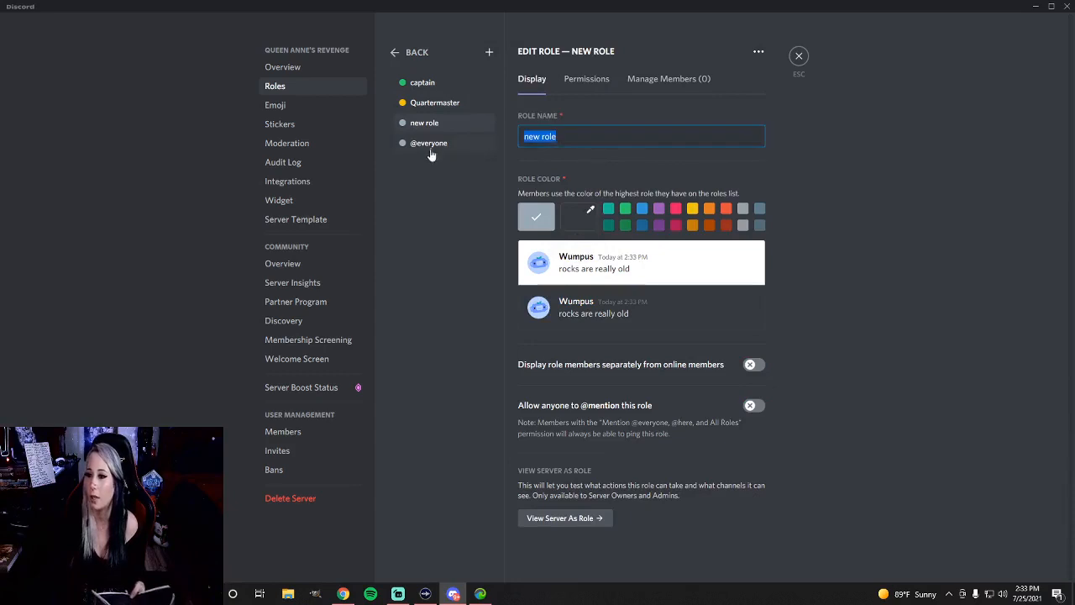
{"action": "key", "text": "BackSpace"}
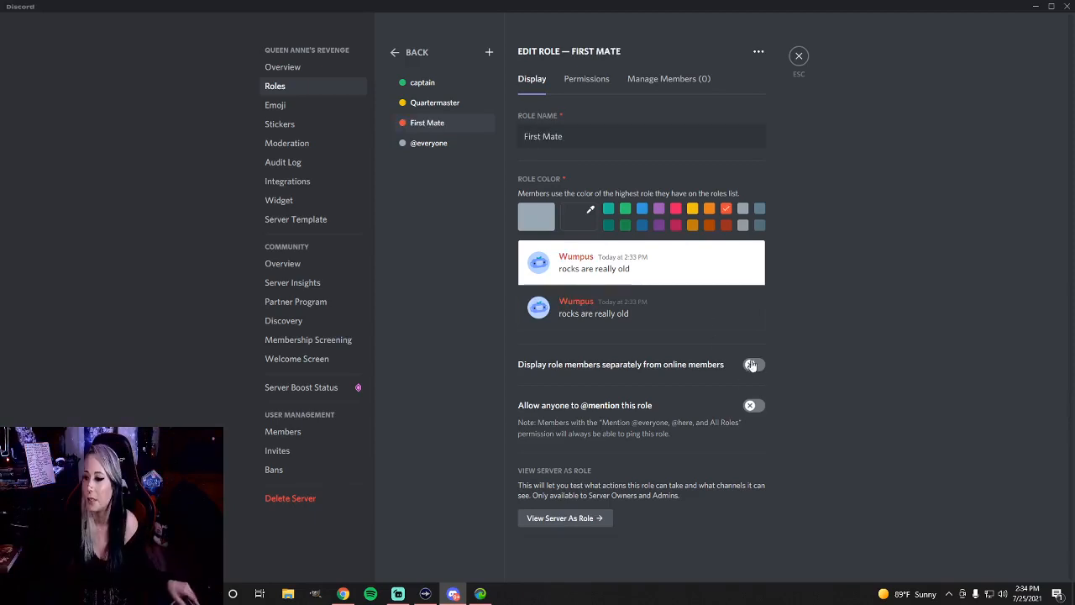
{"action": "left_click", "coordinate": [754, 364]}
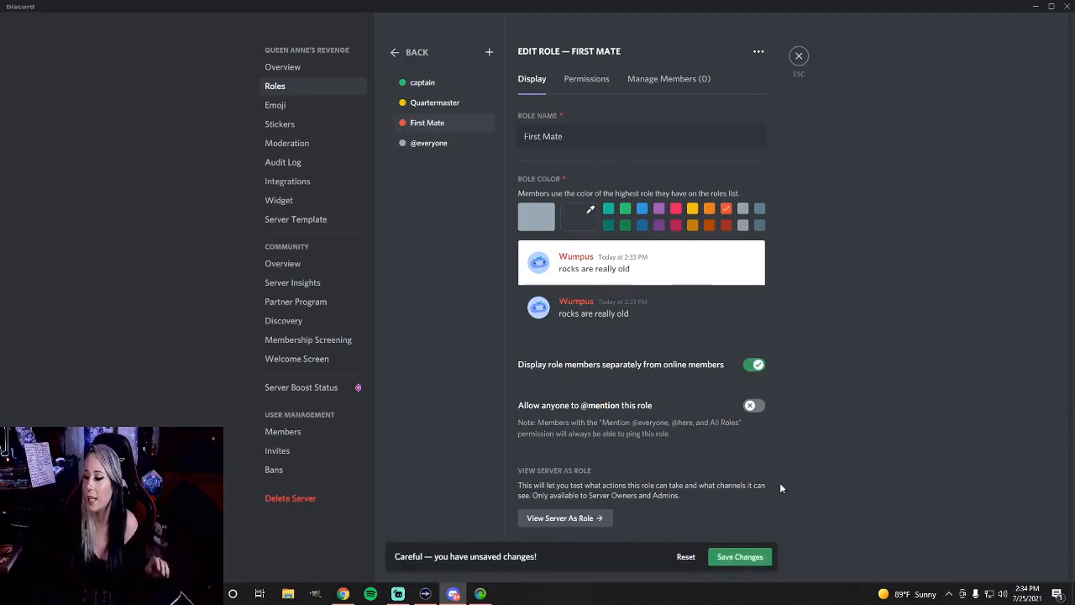
{"action": "left_click", "coordinate": [737, 559]}
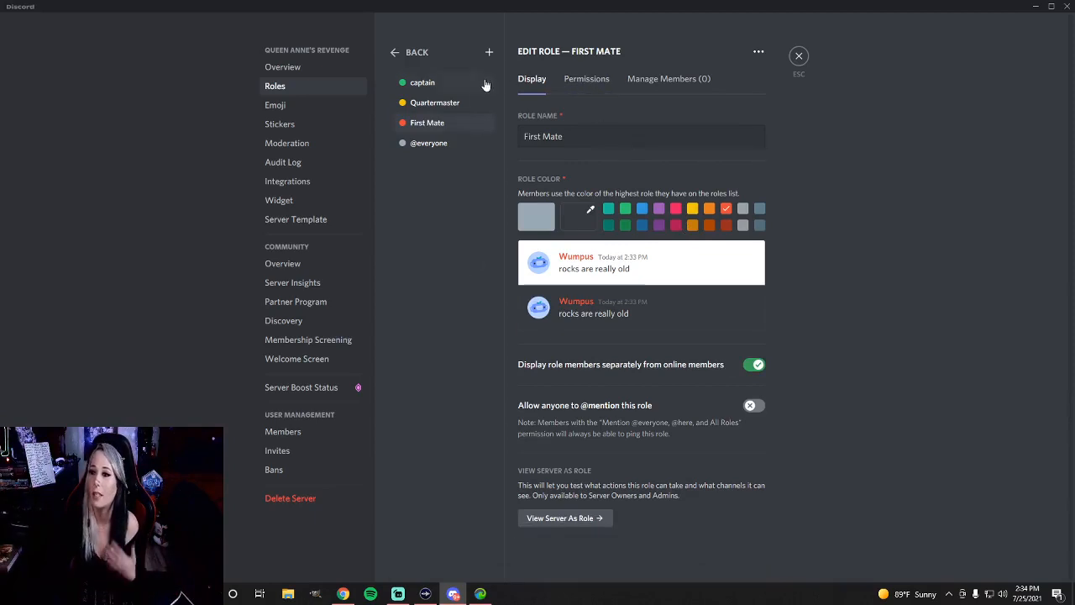
Create a blue-grey role named DeckHands, display its members separately from online members, and save it
{"action": "left_click", "coordinate": [487, 52]}
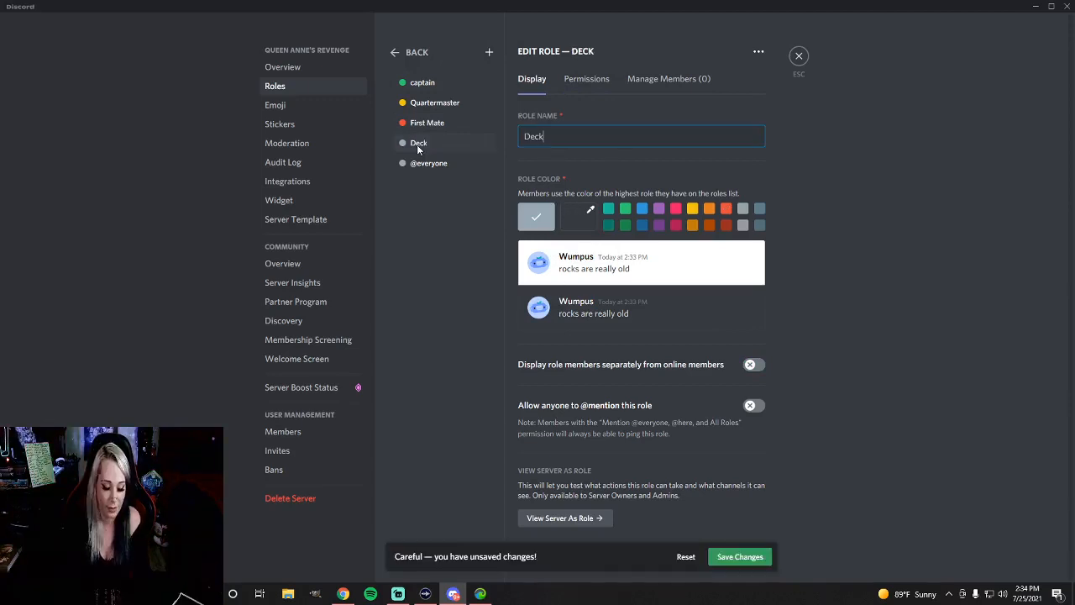
{"action": "type", "text": "Hands"}
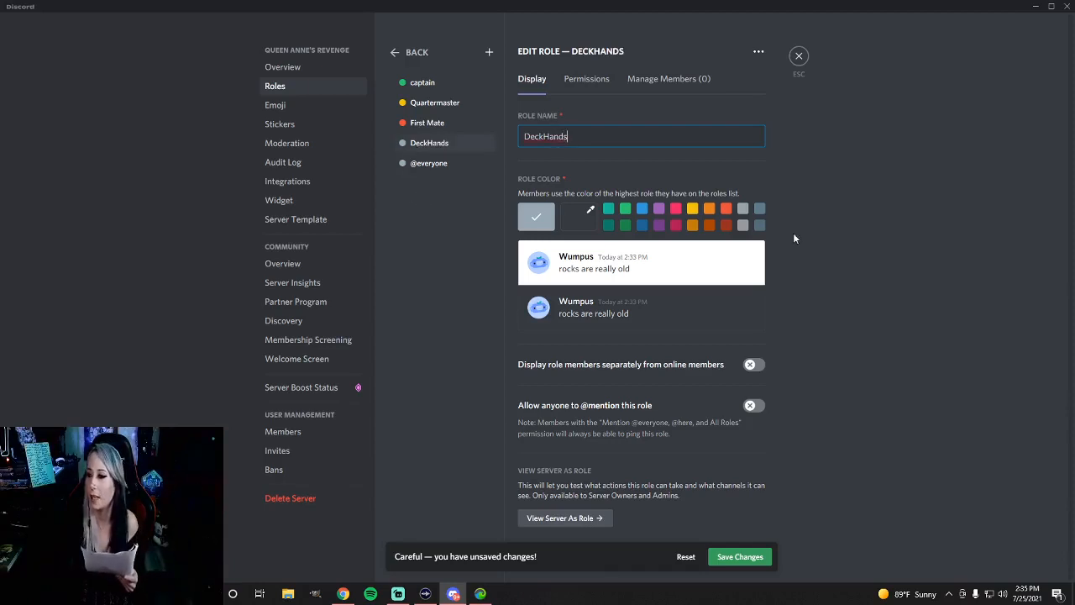
{"action": "left_click", "coordinate": [760, 211]}
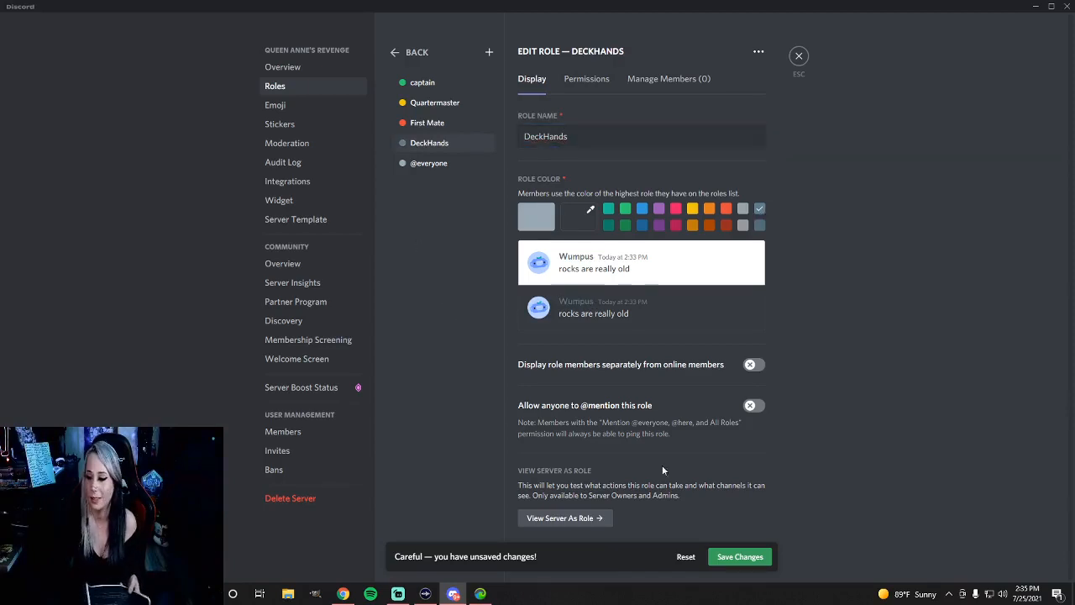
{"action": "left_click", "coordinate": [748, 368]}
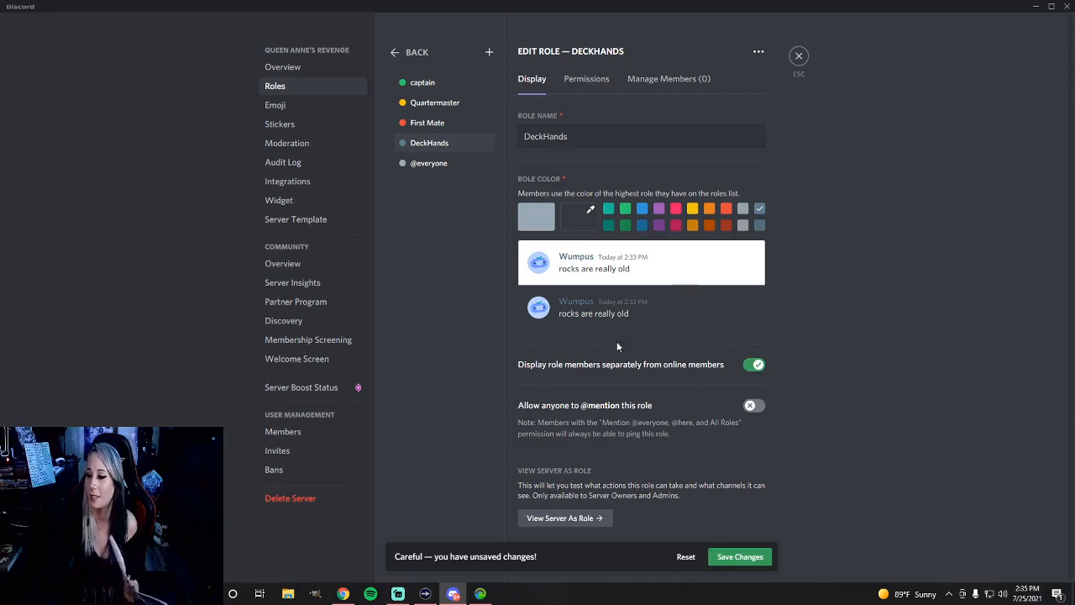
{"action": "left_click", "coordinate": [574, 79]}
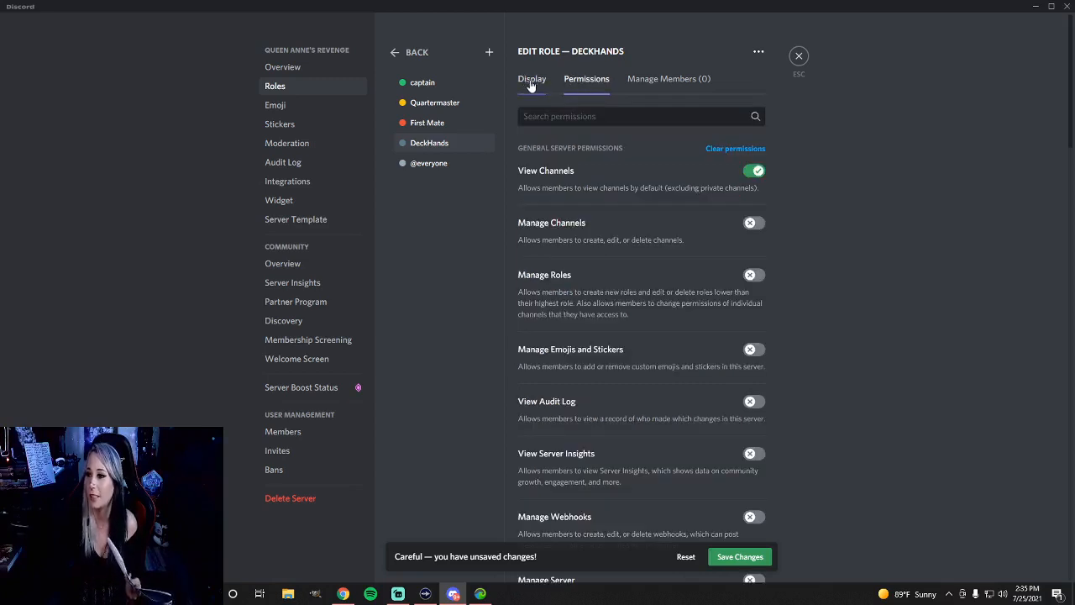
{"action": "left_click", "coordinate": [531, 82]}
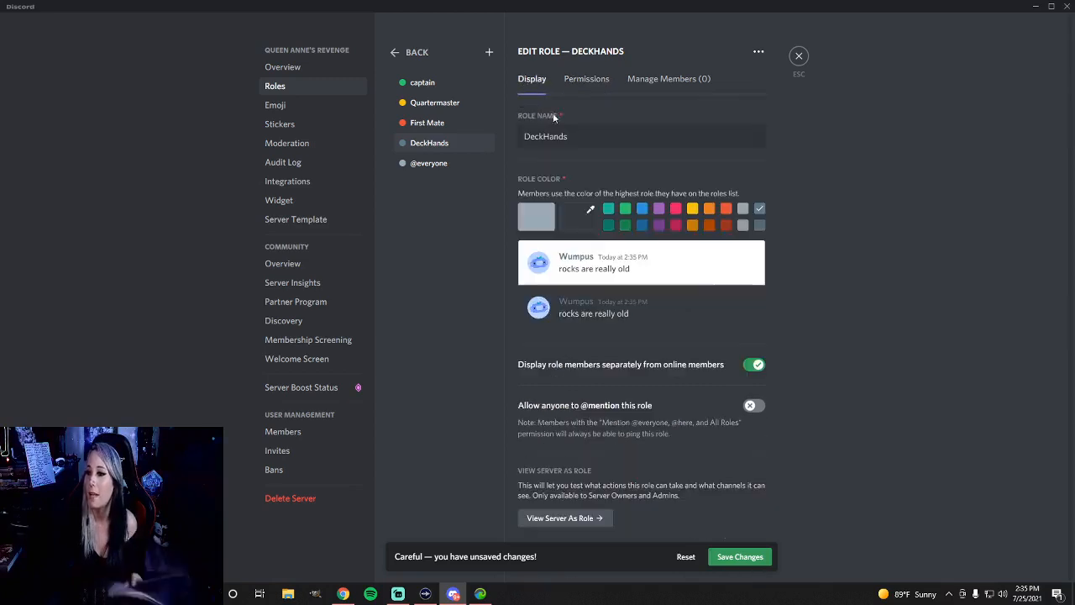
{"action": "left_click", "coordinate": [729, 557]}
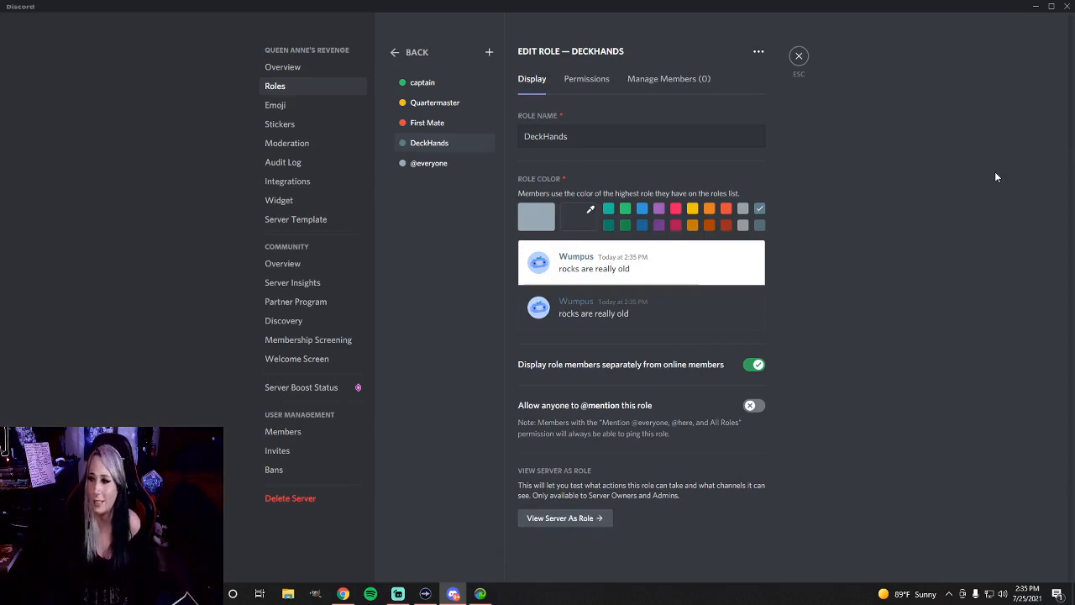
Leave the server settings and open the permissions of the Queen Anne's Revenge category
{"action": "left_click", "coordinate": [800, 59]}
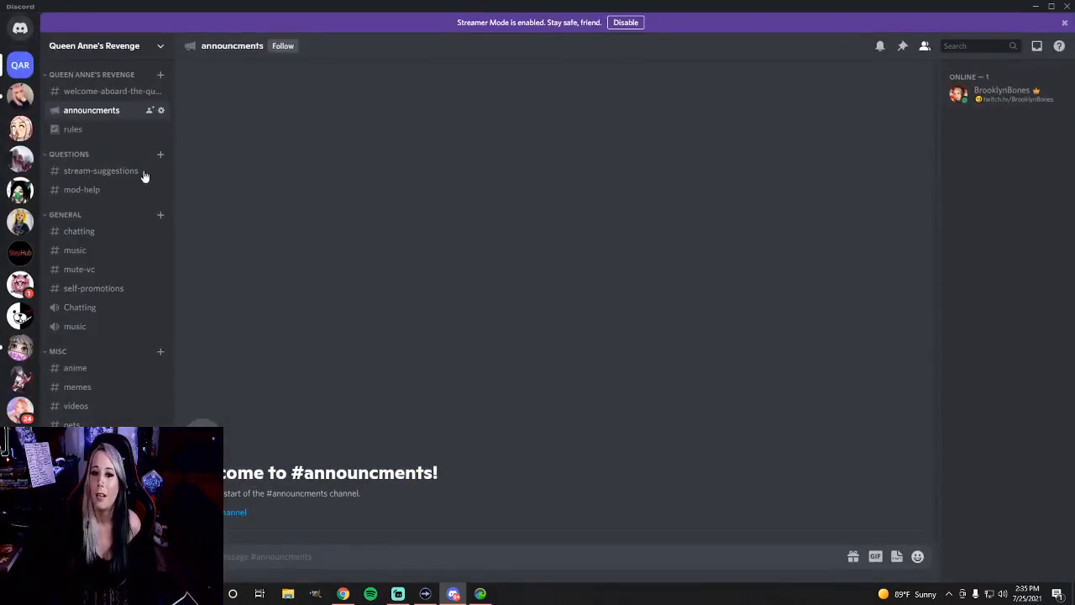
{"action": "right_click", "coordinate": [68, 74]}
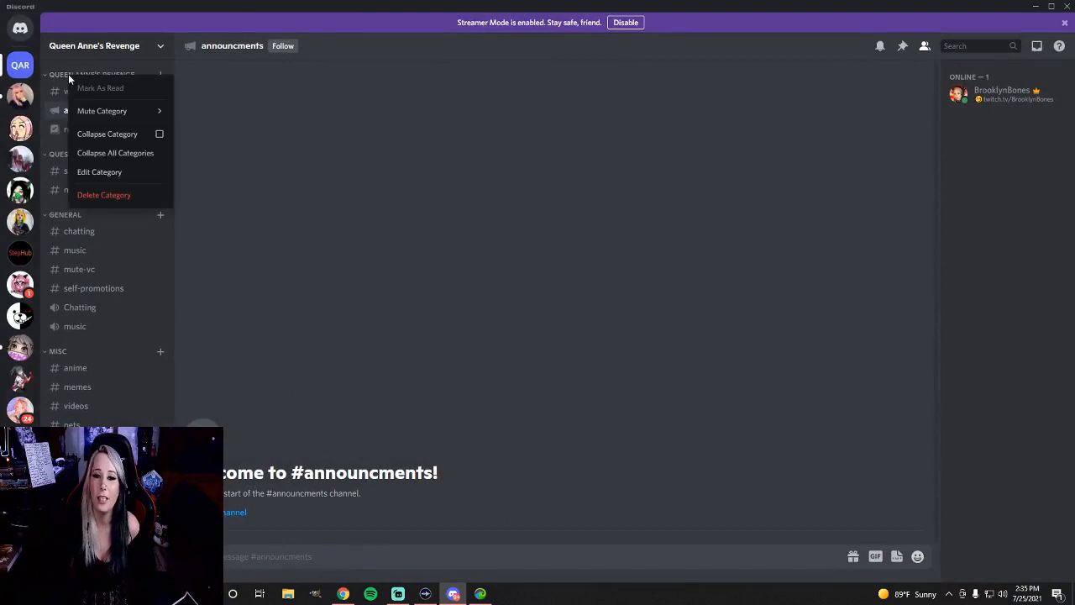
{"action": "mouse_move", "coordinate": [106, 117]}
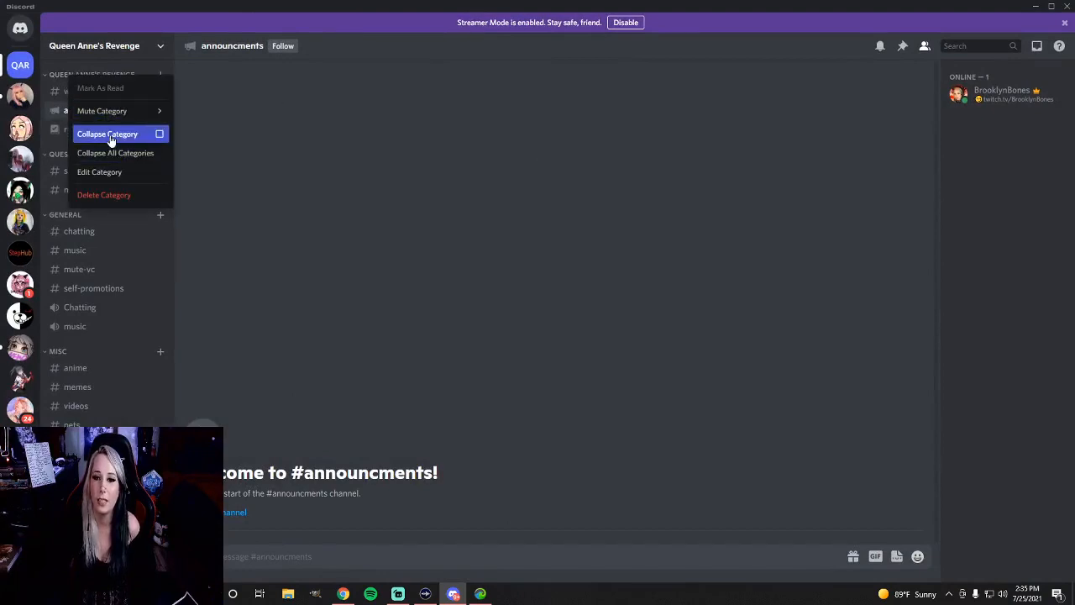
{"action": "left_click", "coordinate": [124, 178]}
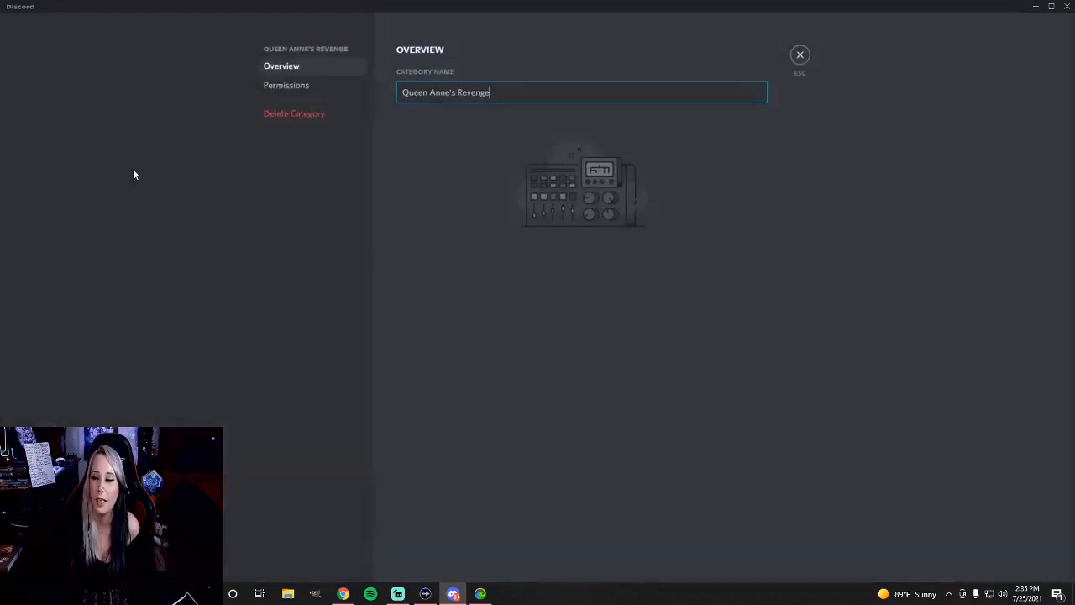
{"action": "left_click", "coordinate": [300, 86]}
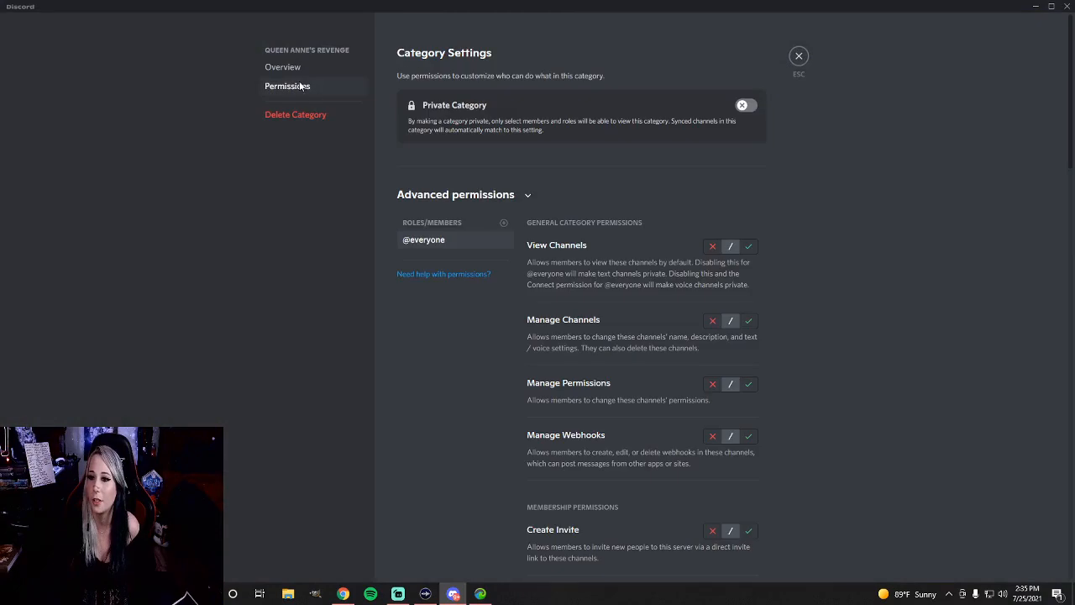
Add the captain, First Mate, Quartermaster and DeckHands roles to the category's advanced permissions
{"action": "left_click", "coordinate": [504, 224]}
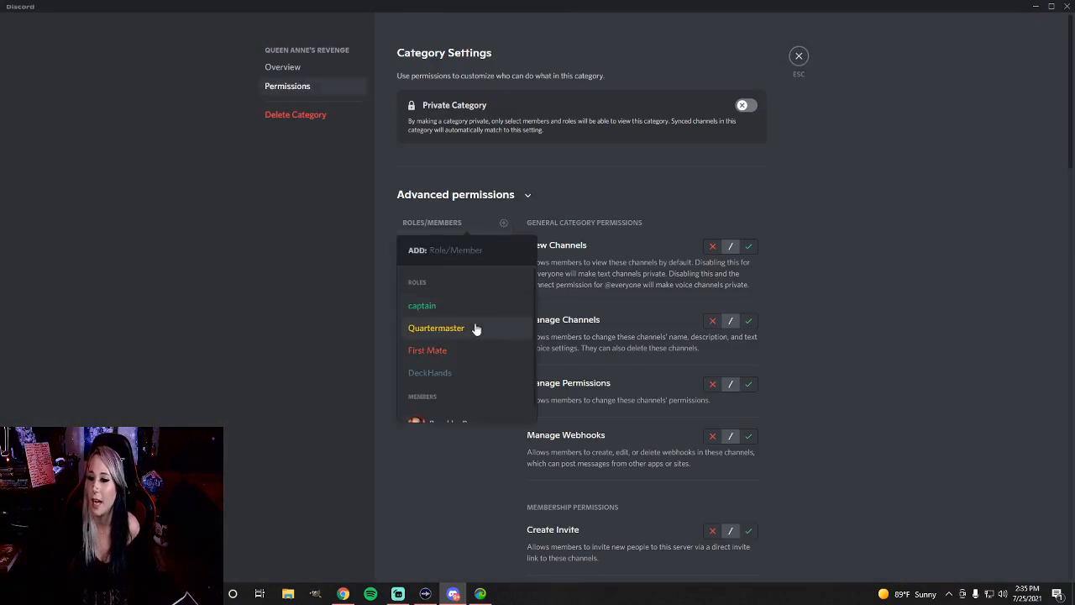
{"action": "left_click", "coordinate": [429, 311]}
{"action": "left_click", "coordinate": [504, 222]}
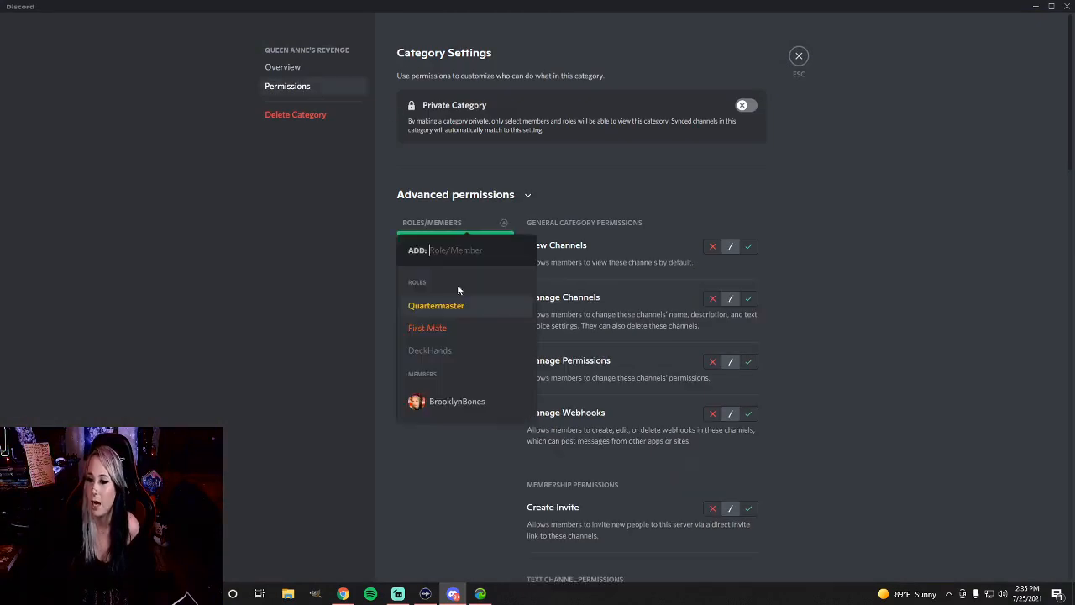
{"action": "left_click", "coordinate": [514, 225]}
{"action": "left_click", "coordinate": [503, 224]}
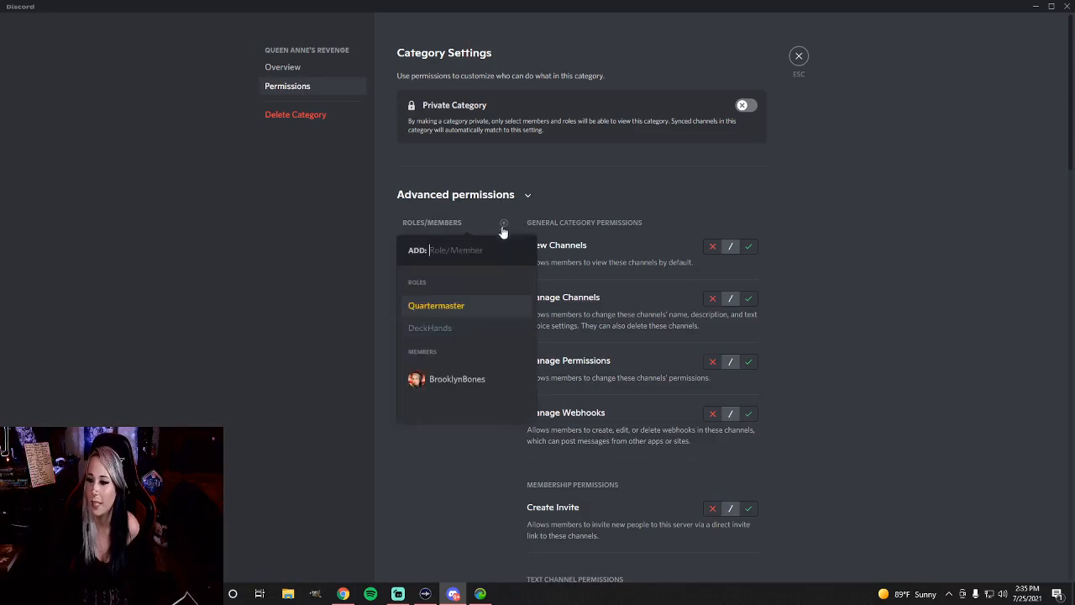
{"action": "left_click", "coordinate": [449, 309]}
{"action": "left_click", "coordinate": [504, 224]}
{"action": "left_click", "coordinate": [436, 307]}
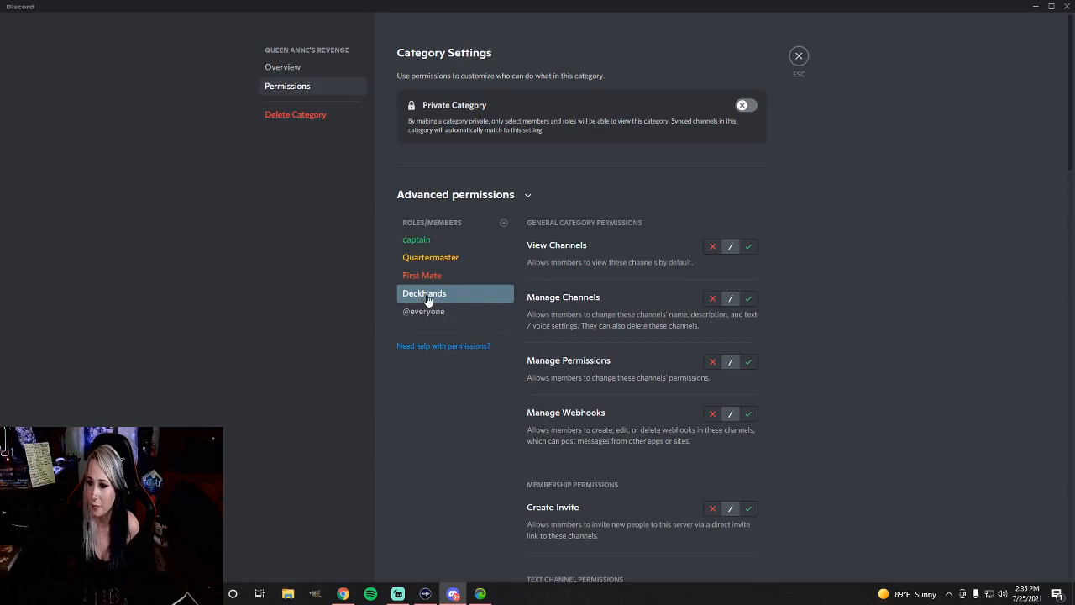
For DeckHands in this category, allow View Channels and deny Manage Channels, Manage Permissions and Manage Webhooks
{"action": "left_click", "coordinate": [711, 249]}
{"action": "left_click", "coordinate": [748, 246]}
{"action": "left_click", "coordinate": [710, 299]}
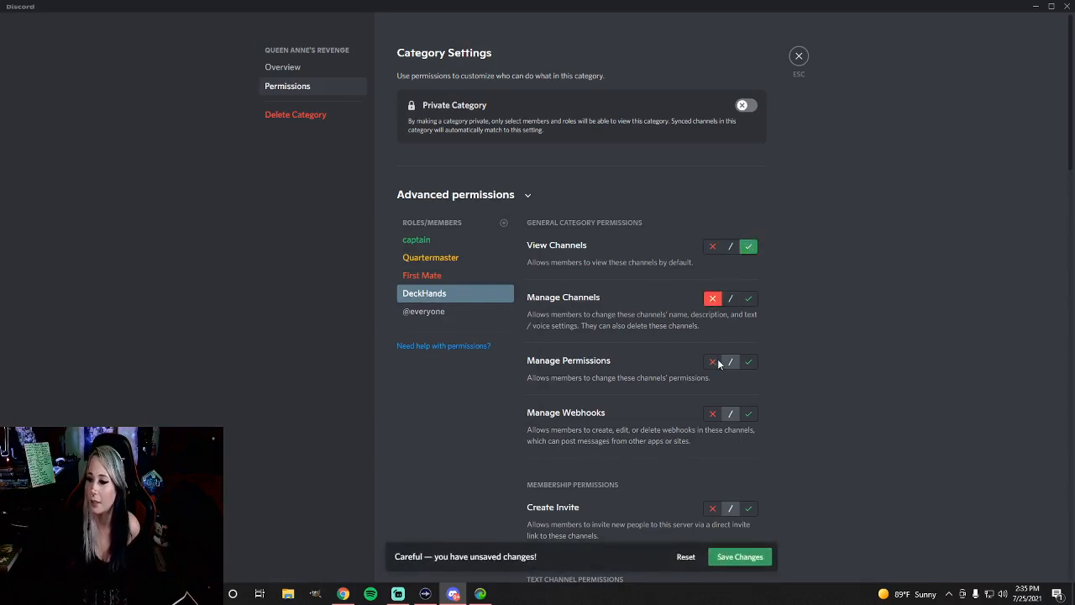
{"action": "left_click", "coordinate": [712, 362]}
{"action": "scroll", "coordinate": [714, 369], "scroll_direction": "down", "scroll_amount": 1}
{"action": "left_click", "coordinate": [712, 356]}
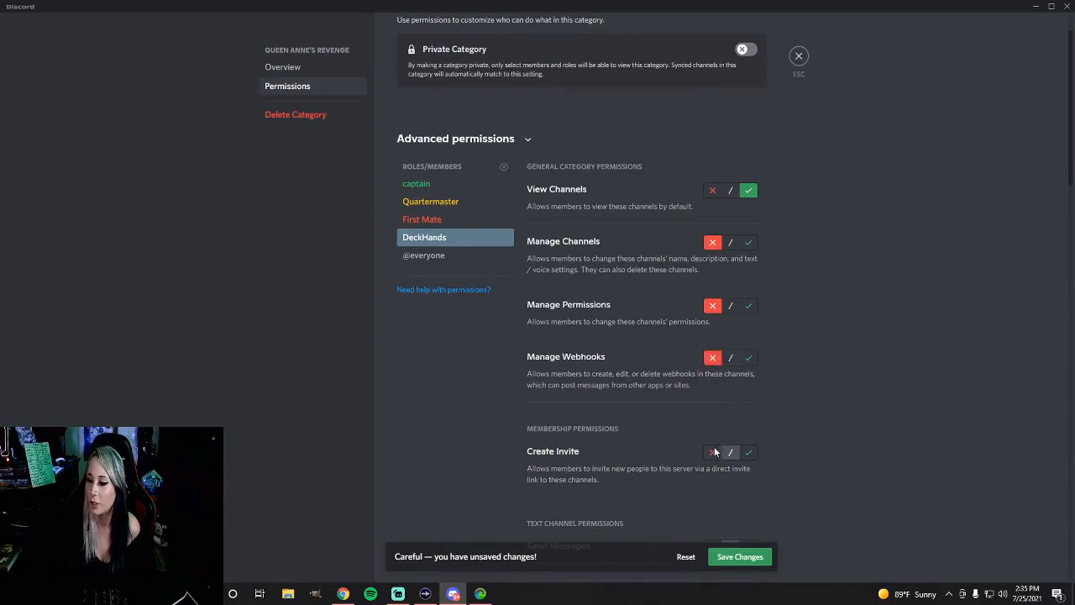
Deny DeckHands the Create Invite, Send Messages, Embed Links and Attach Files permissions in the category
{"action": "left_click", "coordinate": [714, 452]}
{"action": "scroll", "coordinate": [713, 441], "scroll_direction": "down", "scroll_amount": 3}
{"action": "left_click", "coordinate": [711, 379]}
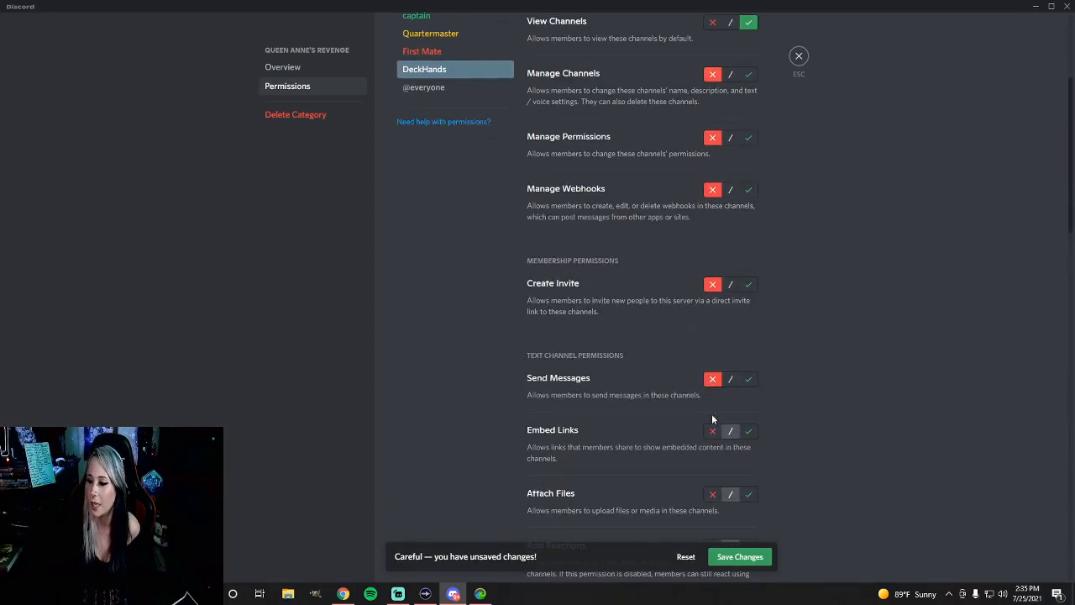
{"action": "left_click", "coordinate": [713, 434]}
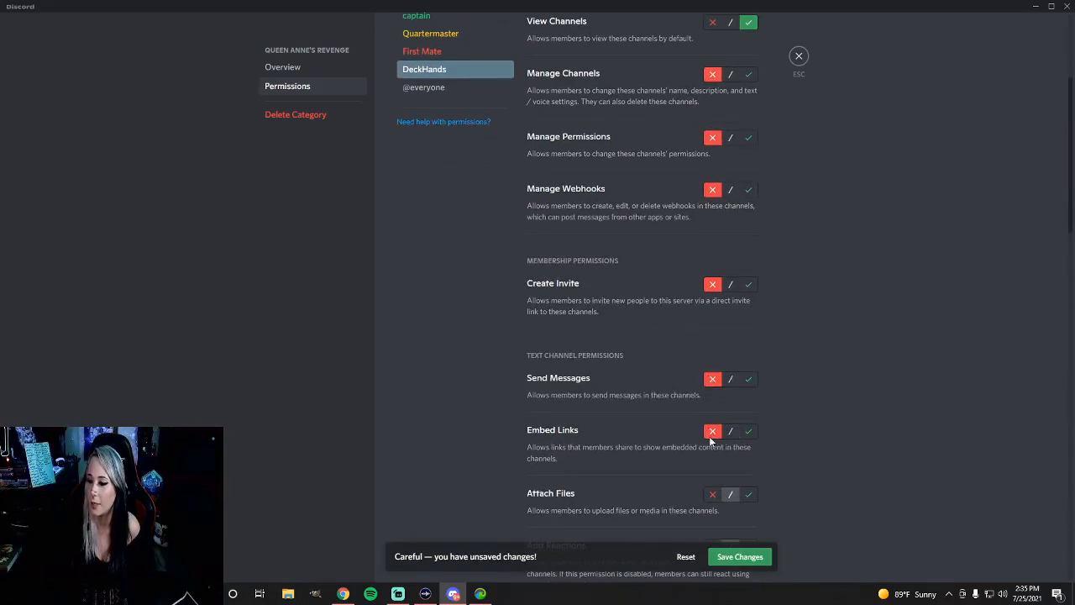
{"action": "left_click", "coordinate": [711, 494]}
{"action": "scroll", "coordinate": [713, 474], "scroll_direction": "down", "scroll_amount": 3}
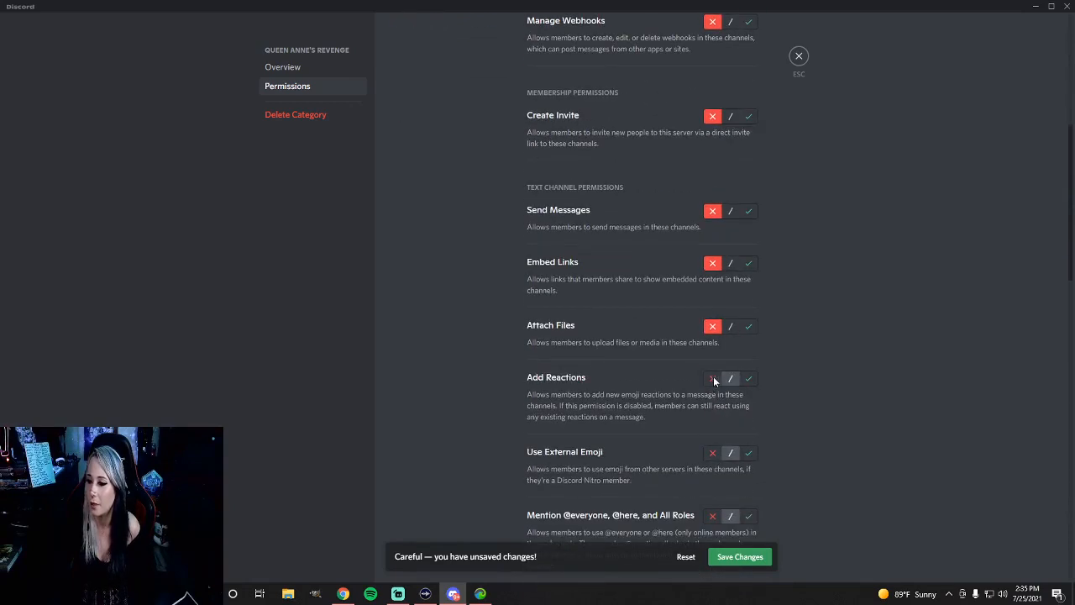
{"action": "left_click", "coordinate": [713, 381]}
{"action": "left_click", "coordinate": [730, 380]}
{"action": "left_click", "coordinate": [710, 454]}
{"action": "scroll", "coordinate": [712, 437], "scroll_direction": "down", "scroll_amount": 2}
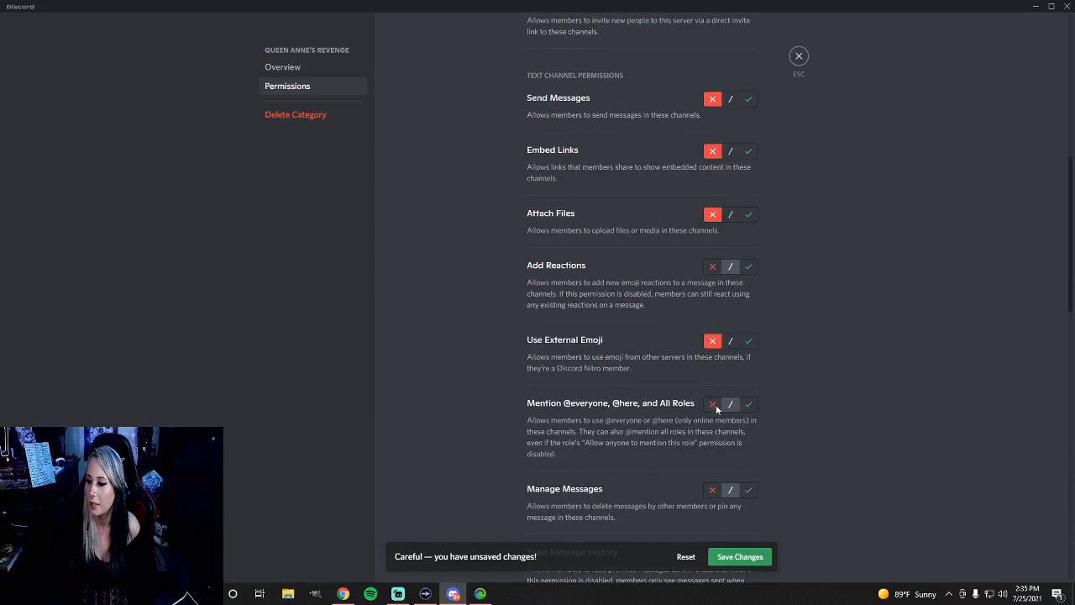
{"action": "left_click", "coordinate": [712, 491]}
{"action": "scroll", "coordinate": [702, 453], "scroll_direction": "down", "scroll_amount": 3}
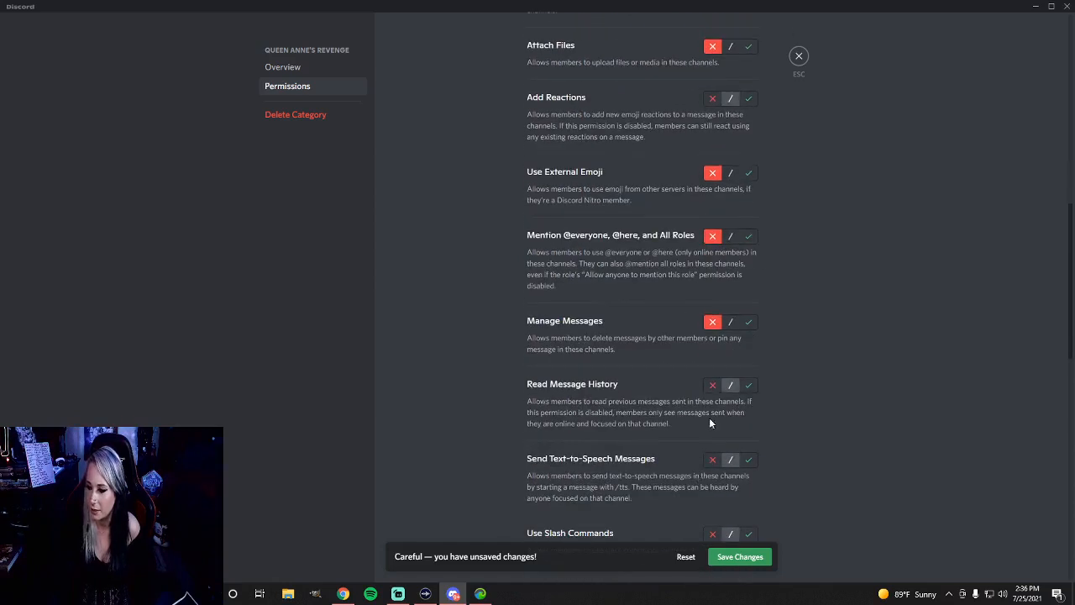
Allow DeckHands to Read Message History, and deny Send Text-to-Speech Messages and Use Slash Commands in the category
{"action": "left_click", "coordinate": [712, 386]}
{"action": "left_click", "coordinate": [748, 386]}
{"action": "left_click", "coordinate": [712, 460]}
{"action": "scroll", "coordinate": [718, 453], "scroll_direction": "down", "scroll_amount": 3}
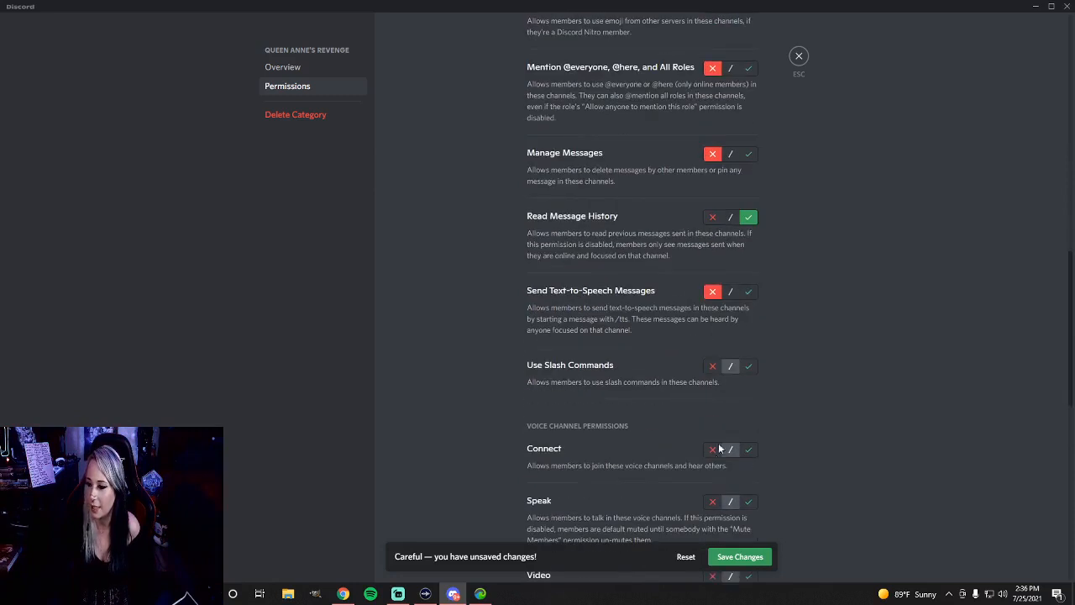
{"action": "left_click", "coordinate": [712, 367]}
Deny DeckHands the Connect, Speak and Video voice channel permissions in the category
{"action": "left_click", "coordinate": [712, 449]}
{"action": "left_click", "coordinate": [712, 501]}
{"action": "scroll", "coordinate": [713, 504], "scroll_direction": "down", "scroll_amount": 2}
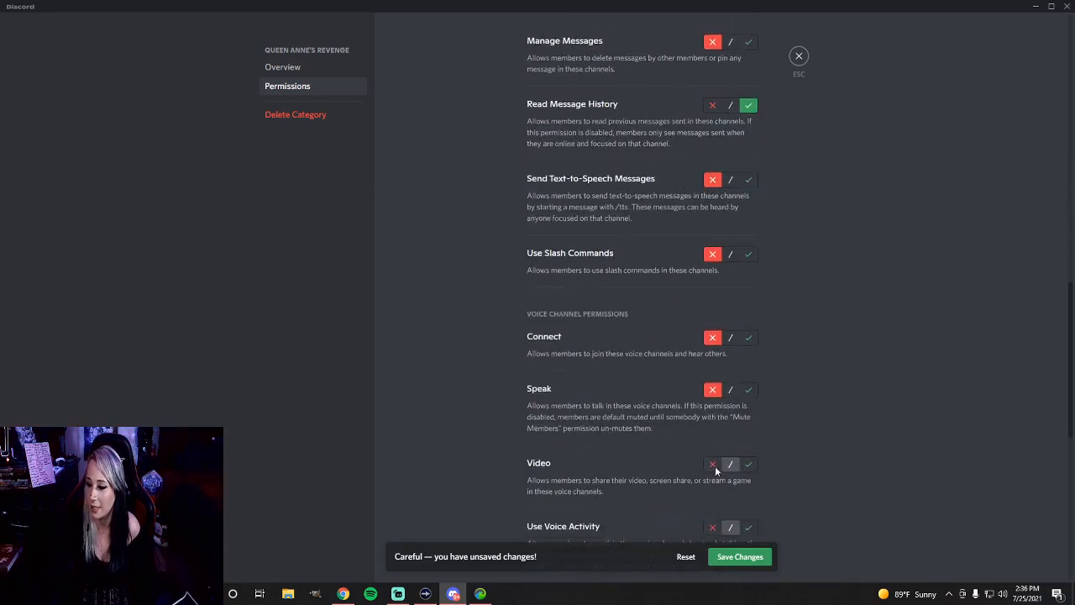
{"action": "left_click", "coordinate": [714, 464]}
{"action": "scroll", "coordinate": [715, 462], "scroll_direction": "down", "scroll_amount": 2}
Deny DeckHands the Use Voice Activity, Priority Speaker, Deafen Members and Move Members permissions in the category
{"action": "left_click", "coordinate": [714, 417]}
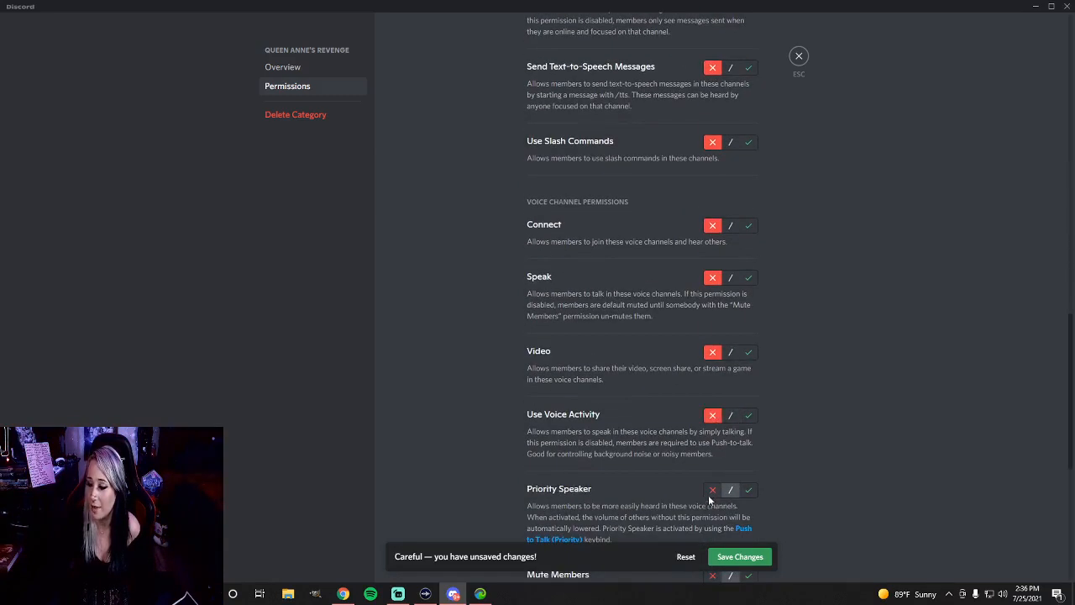
{"action": "left_click", "coordinate": [711, 492]}
{"action": "scroll", "coordinate": [710, 470], "scroll_direction": "down", "scroll_amount": 5}
{"action": "left_click", "coordinate": [713, 359]}
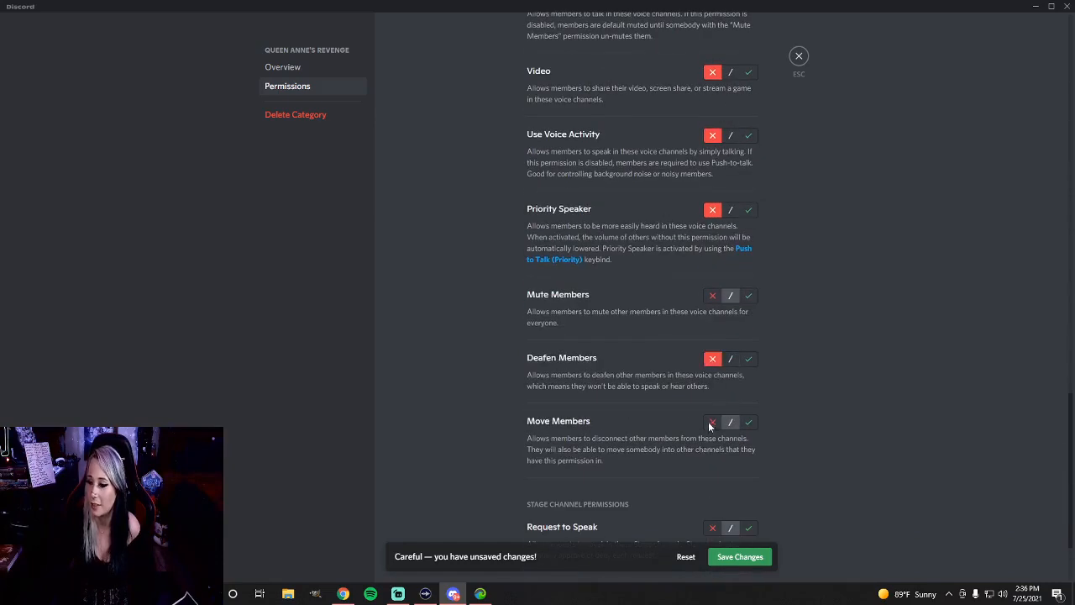
{"action": "left_click", "coordinate": [712, 421]}
{"action": "scroll", "coordinate": [710, 437], "scroll_direction": "down", "scroll_amount": 2}
{"action": "scroll", "coordinate": [689, 415], "scroll_direction": "up", "scroll_amount": 15}
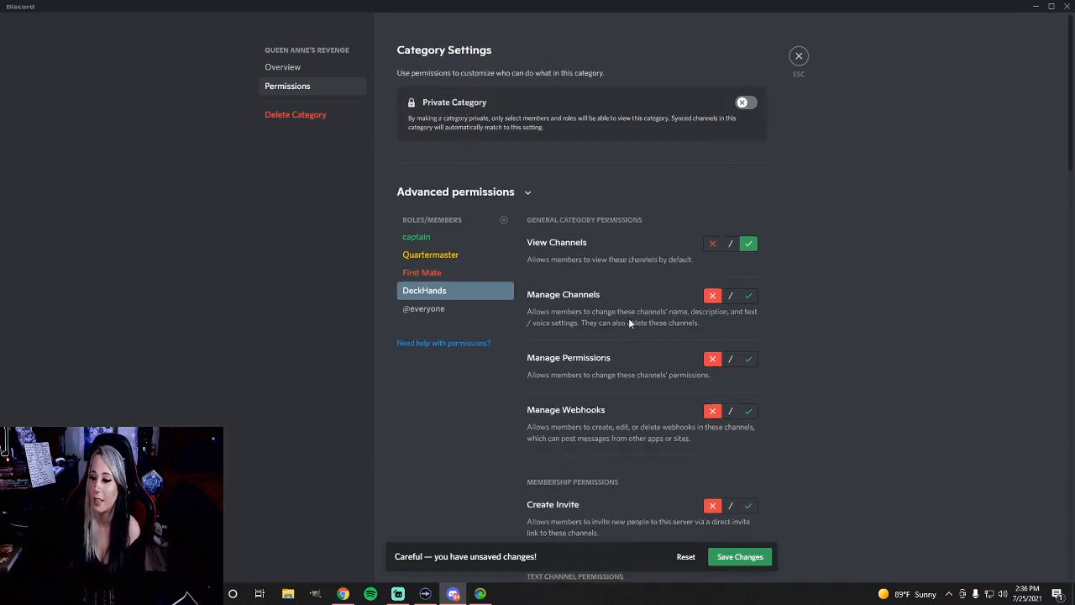
Allow Add Reactions for DeckHands, review the role's remaining permissions, and save the Queen Anne's Revenge category changes
{"action": "scroll", "coordinate": [627, 319], "scroll_direction": "down", "scroll_amount": 1}
{"action": "scroll", "coordinate": [616, 328], "scroll_direction": "down", "scroll_amount": 4}
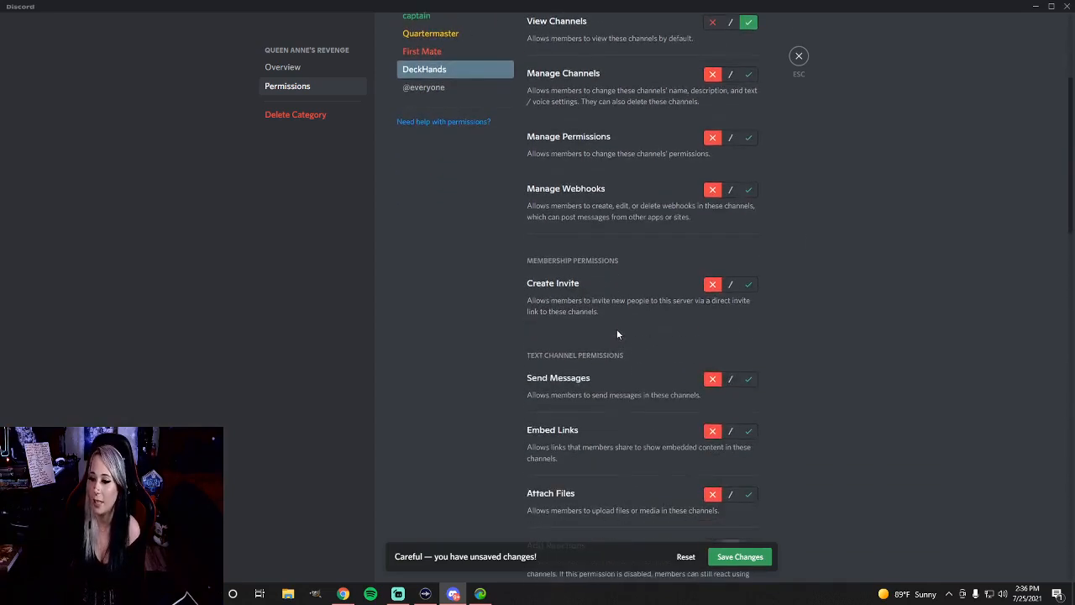
{"action": "scroll", "coordinate": [618, 319], "scroll_direction": "up", "scroll_amount": 5}
{"action": "scroll", "coordinate": [618, 315], "scroll_direction": "down", "scroll_amount": 6}
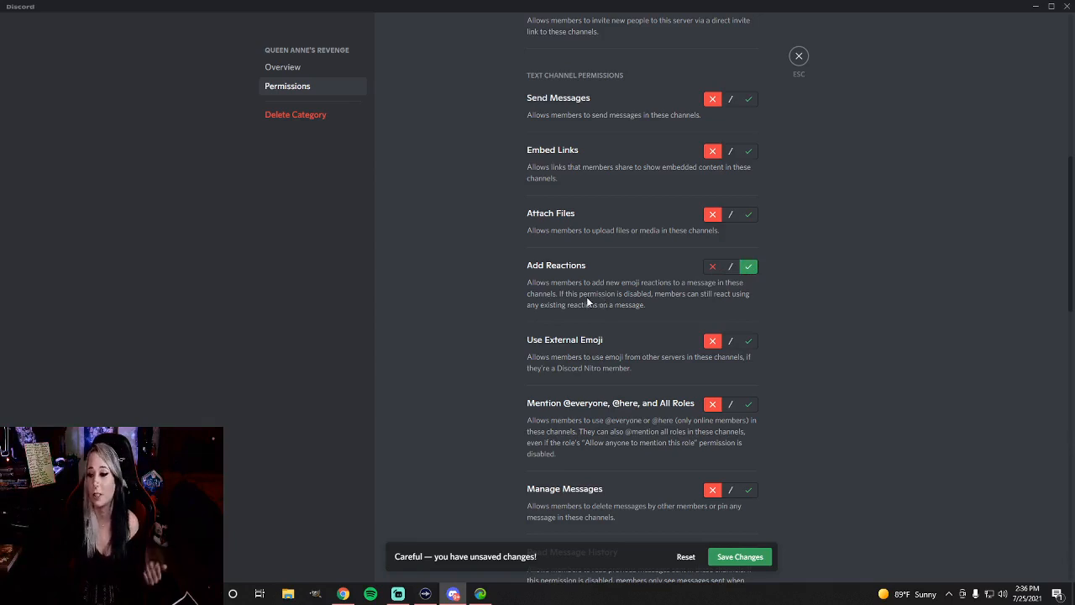
{"action": "scroll", "coordinate": [599, 300], "scroll_direction": "down", "scroll_amount": 1}
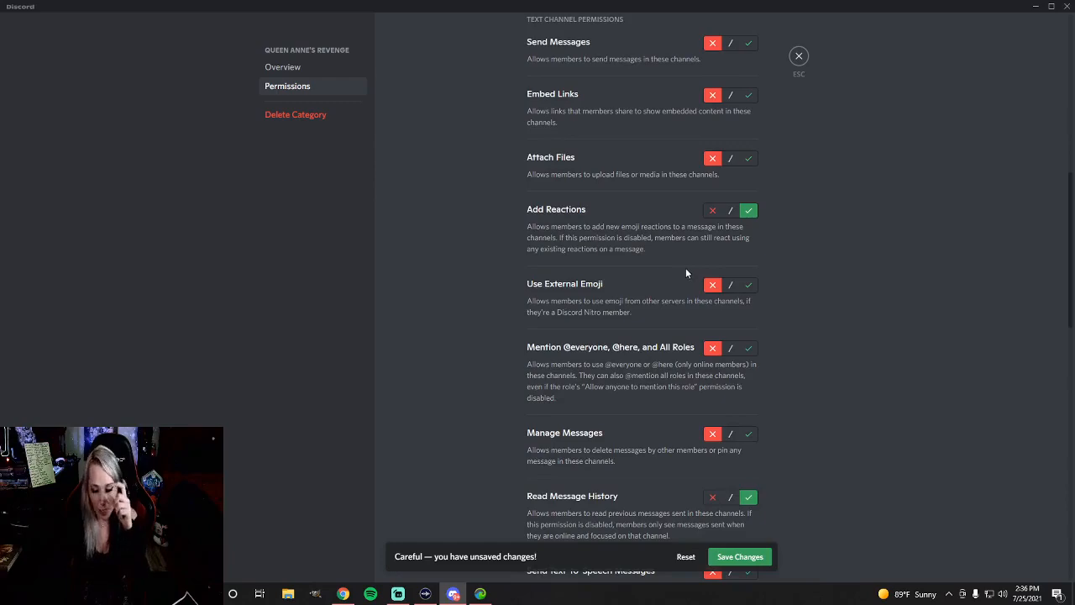
{"action": "scroll", "coordinate": [676, 285], "scroll_direction": "down", "scroll_amount": 2}
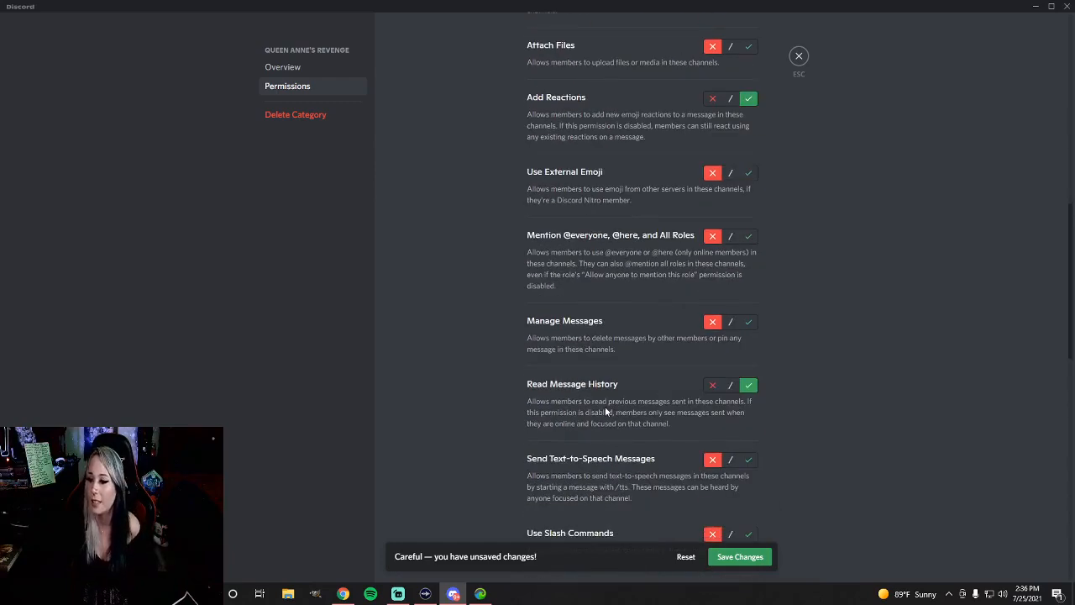
{"action": "scroll", "coordinate": [631, 415], "scroll_direction": "down", "scroll_amount": 12}
{"action": "left_click", "coordinate": [739, 558]}
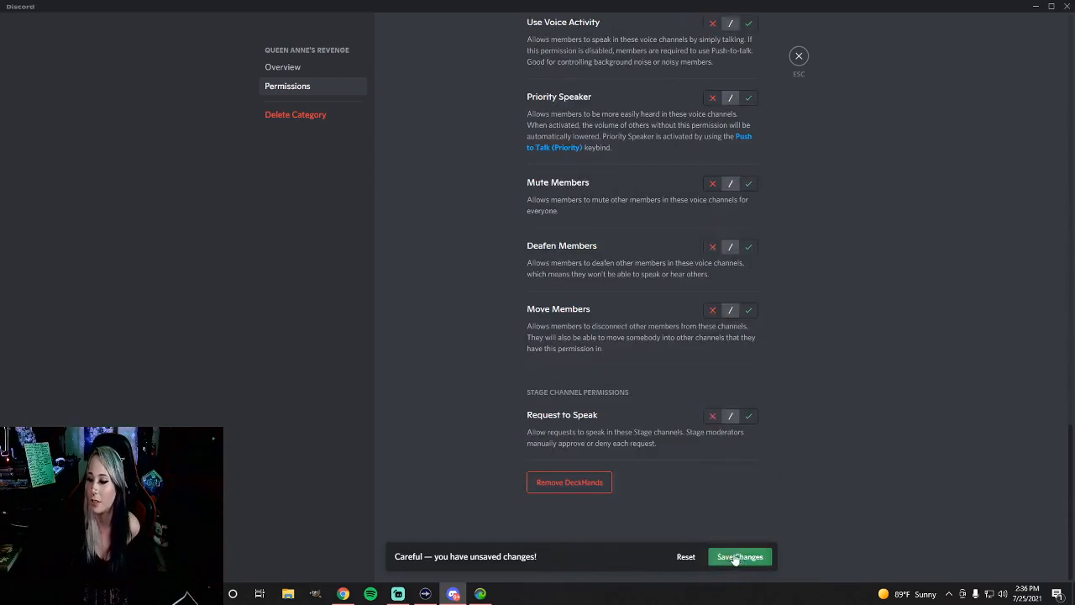
{"action": "scroll", "coordinate": [555, 397], "scroll_direction": "up", "scroll_amount": 15}
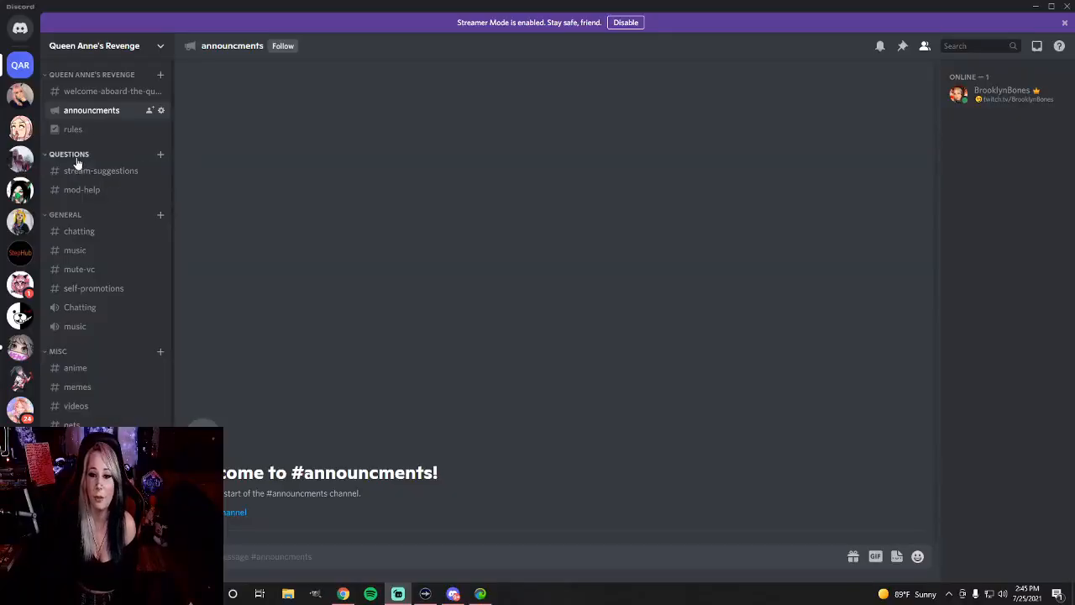
Make the Questions category private in its permission settings and save the change
{"action": "right_click", "coordinate": [74, 157]}
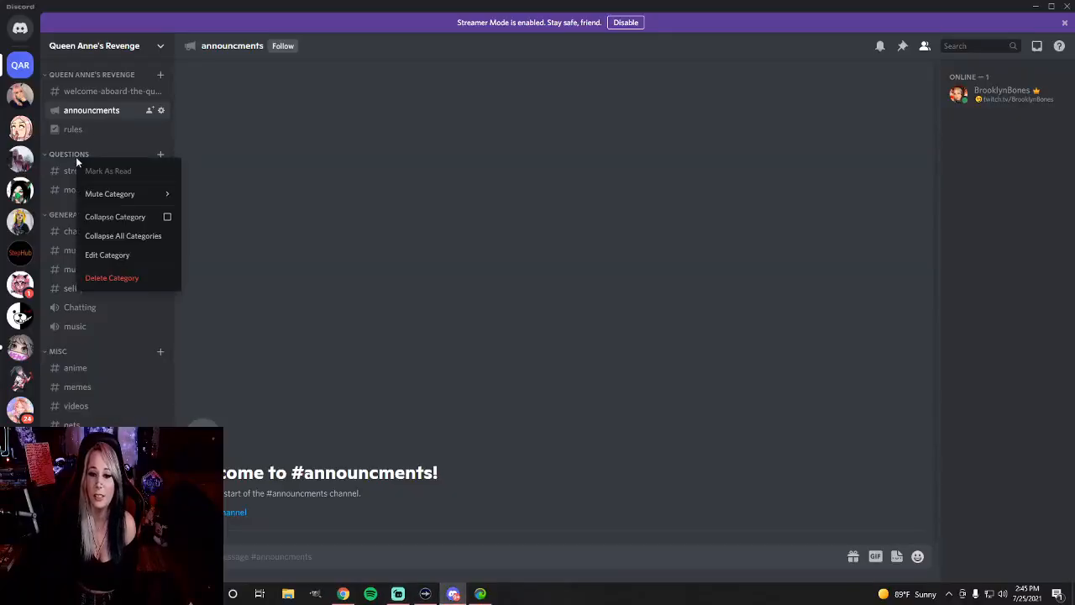
{"action": "left_click", "coordinate": [118, 255]}
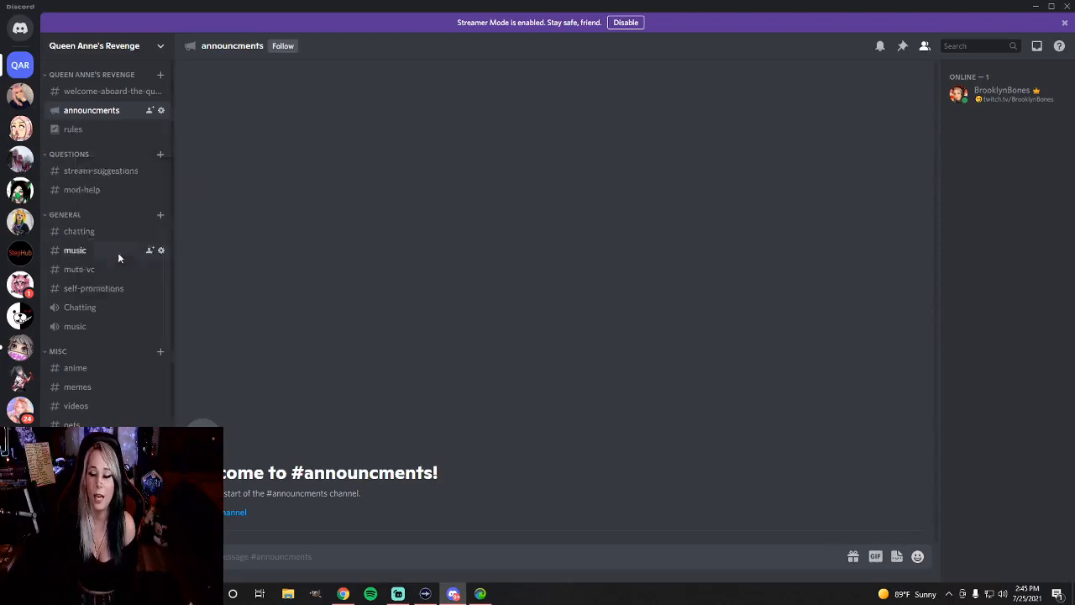
{"action": "left_click", "coordinate": [294, 89]}
{"action": "left_click", "coordinate": [746, 105]}
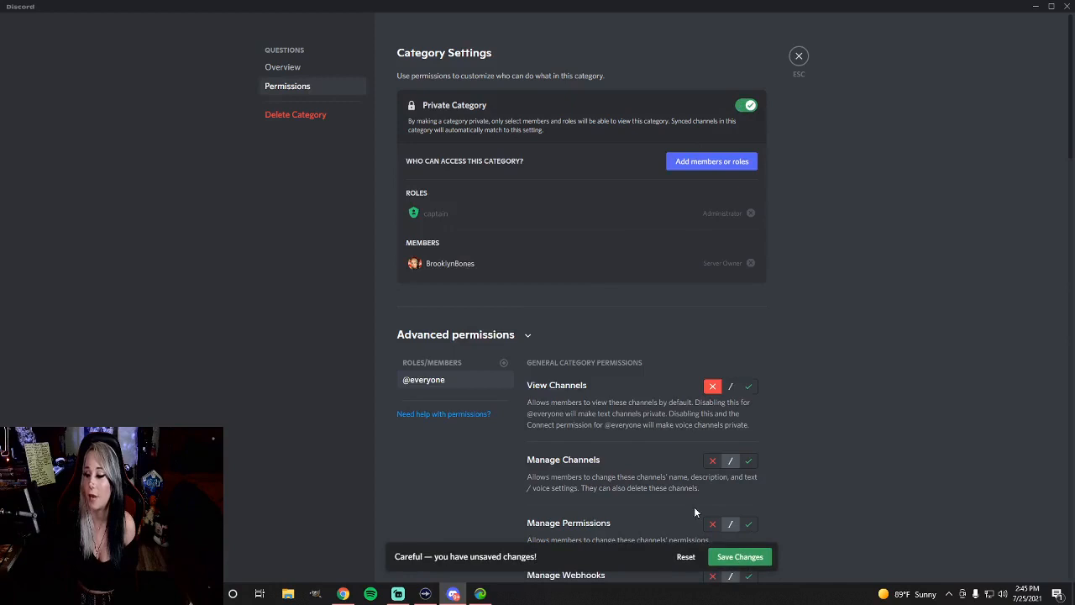
{"action": "left_click", "coordinate": [739, 556]}
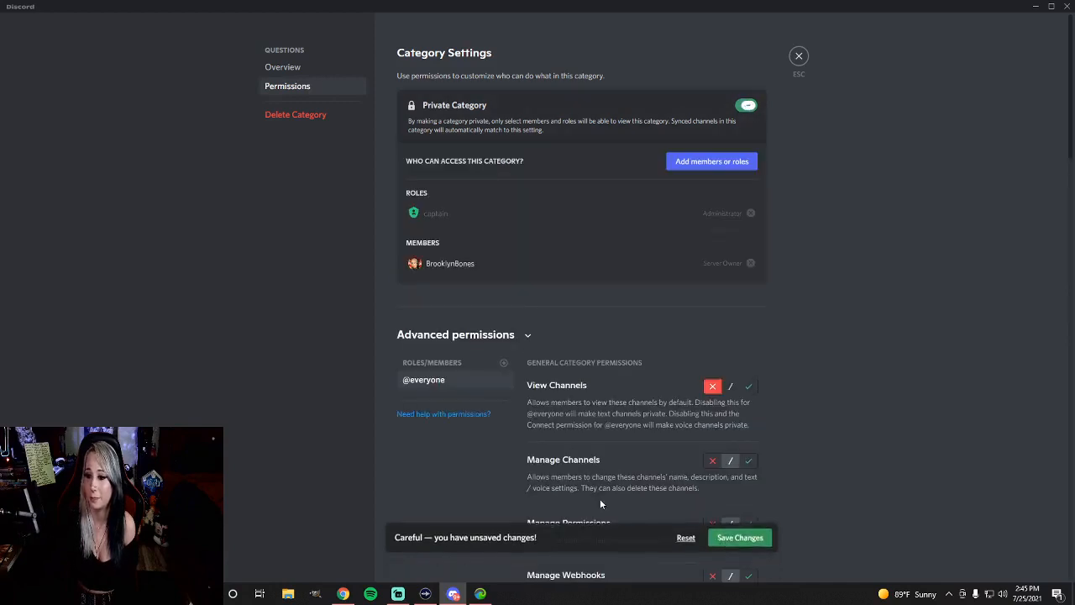
Add the DeckHands, First Mate, Quartermaster and captain roles to the Questions category's advanced permissions
{"action": "left_click", "coordinate": [504, 367]}
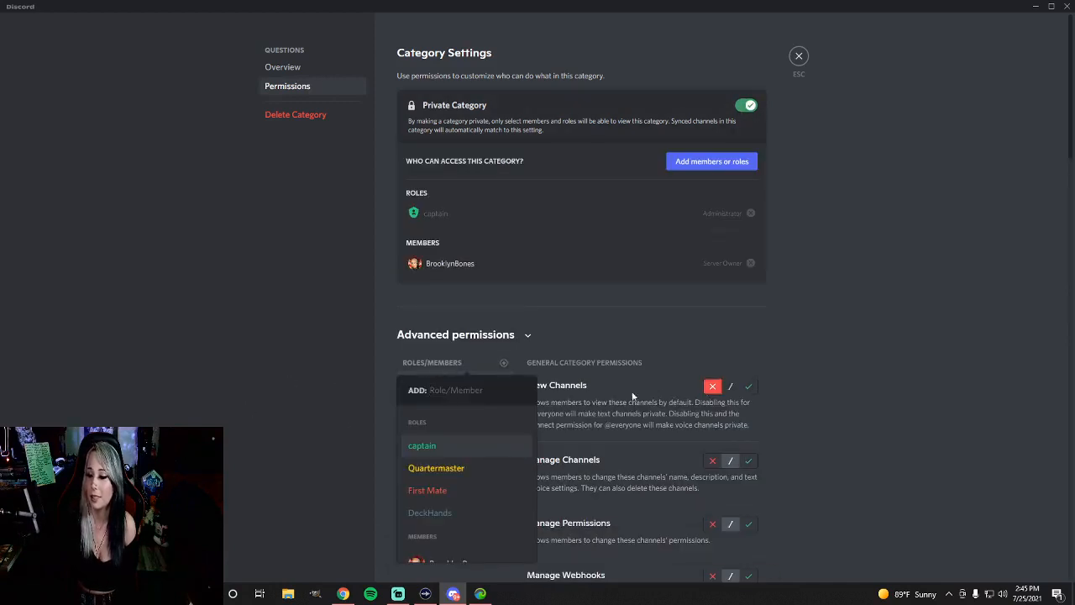
{"action": "left_click", "coordinate": [591, 384]}
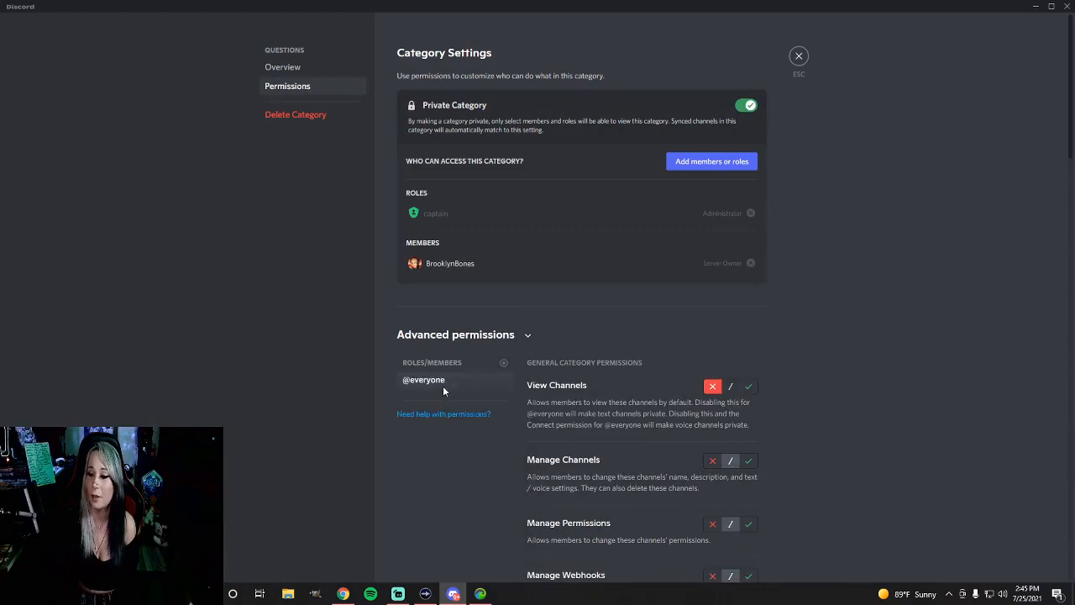
{"action": "left_click", "coordinate": [503, 367]}
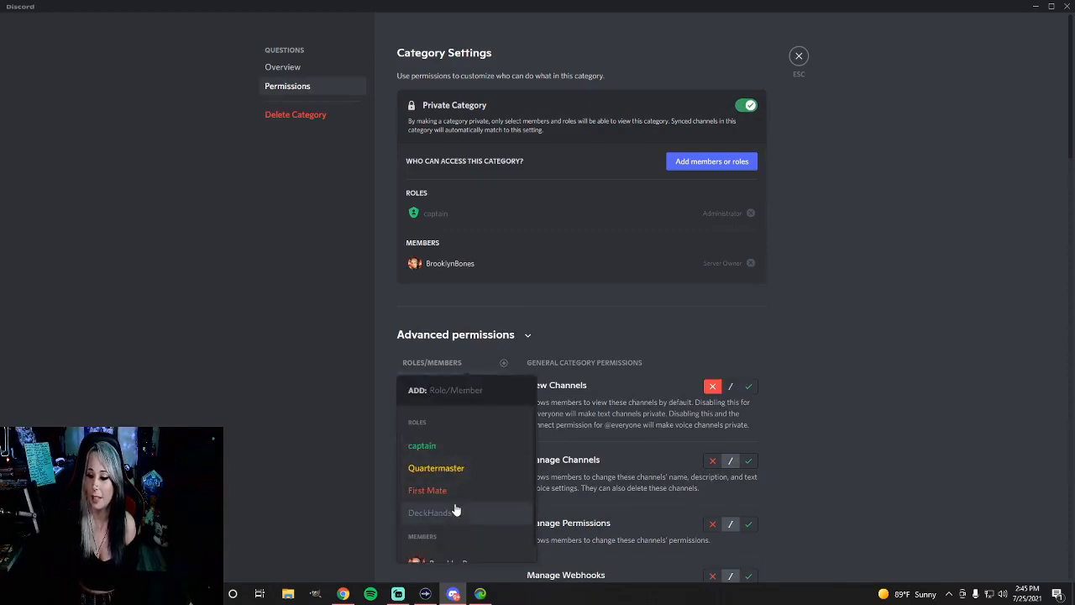
{"action": "left_click", "coordinate": [456, 509]}
{"action": "left_click", "coordinate": [503, 363]}
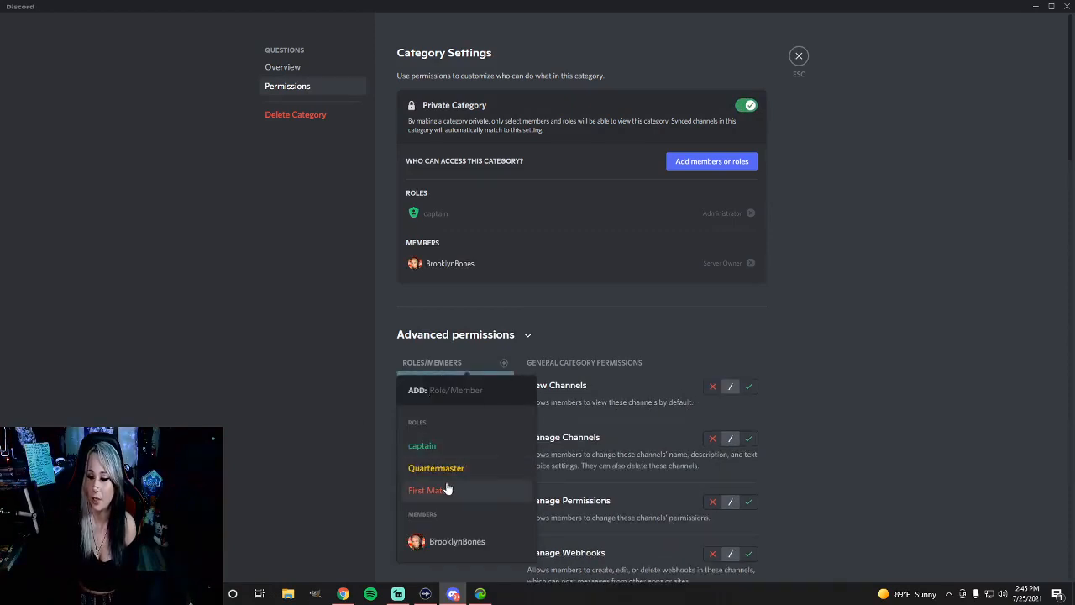
{"action": "left_click", "coordinate": [446, 487]}
{"action": "left_click", "coordinate": [504, 364]}
{"action": "left_click", "coordinate": [442, 468]}
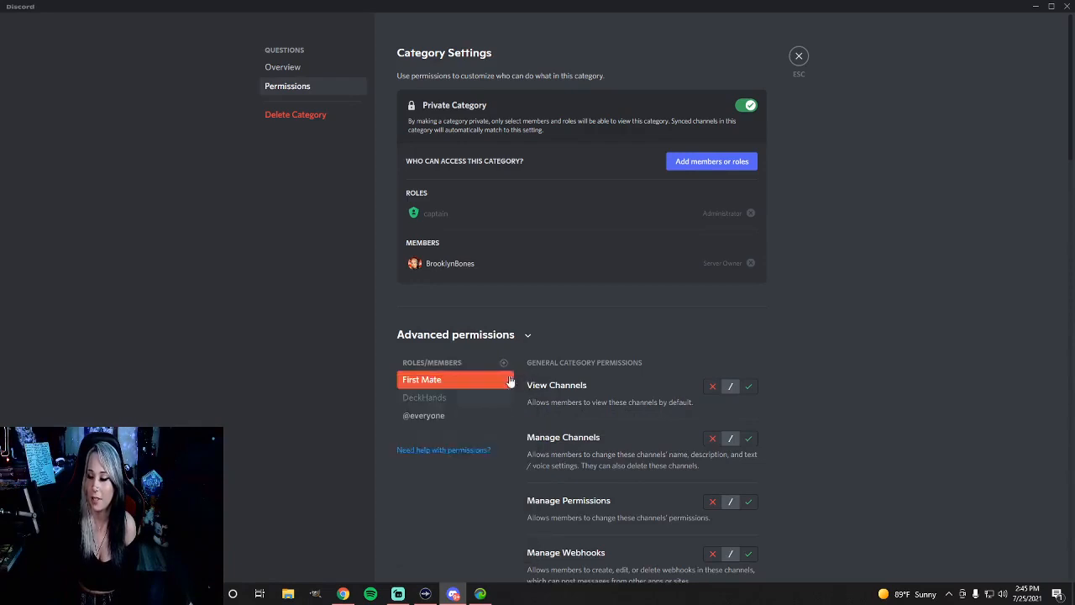
{"action": "left_click", "coordinate": [504, 362]}
{"action": "left_click", "coordinate": [434, 451]}
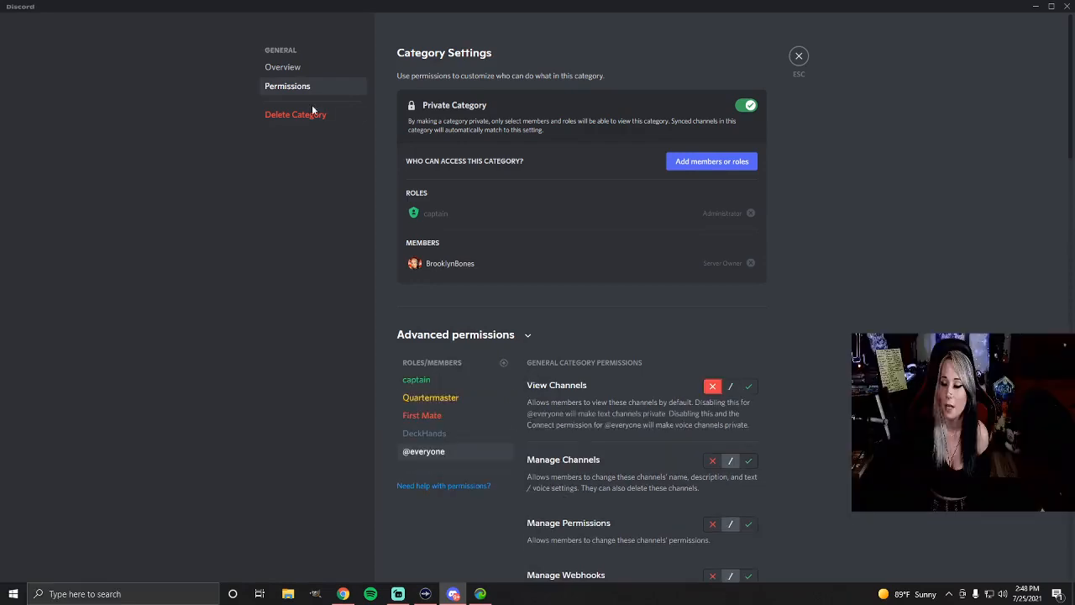
Allow View Channels for DeckHands in the General category and save the change
{"action": "left_click", "coordinate": [430, 441]}
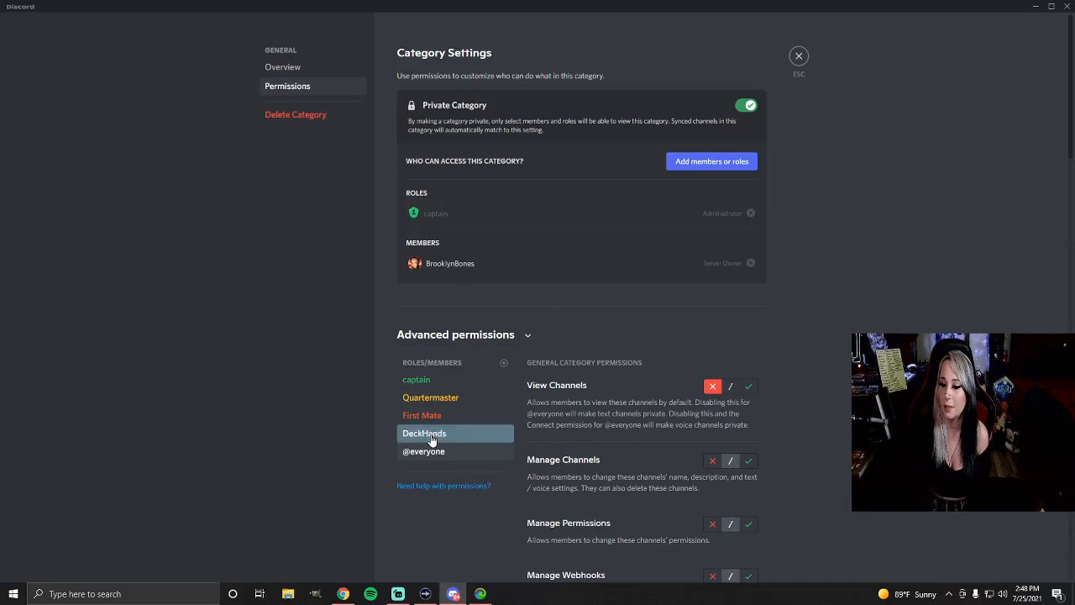
{"action": "left_click", "coordinate": [749, 386]}
{"action": "scroll", "coordinate": [750, 392], "scroll_direction": "down", "scroll_amount": 2}
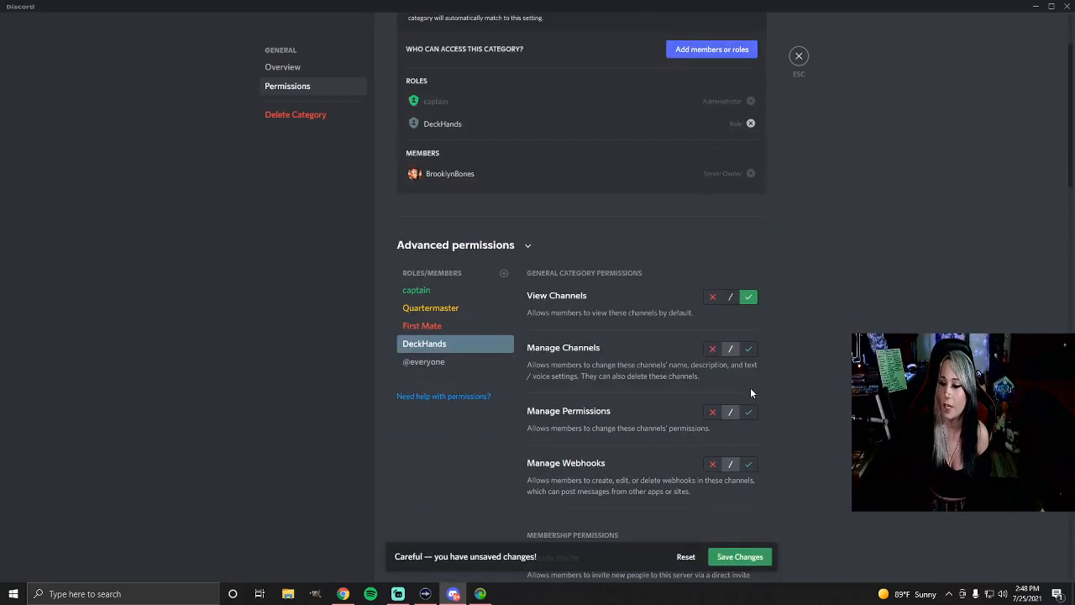
{"action": "left_click", "coordinate": [736, 557]}
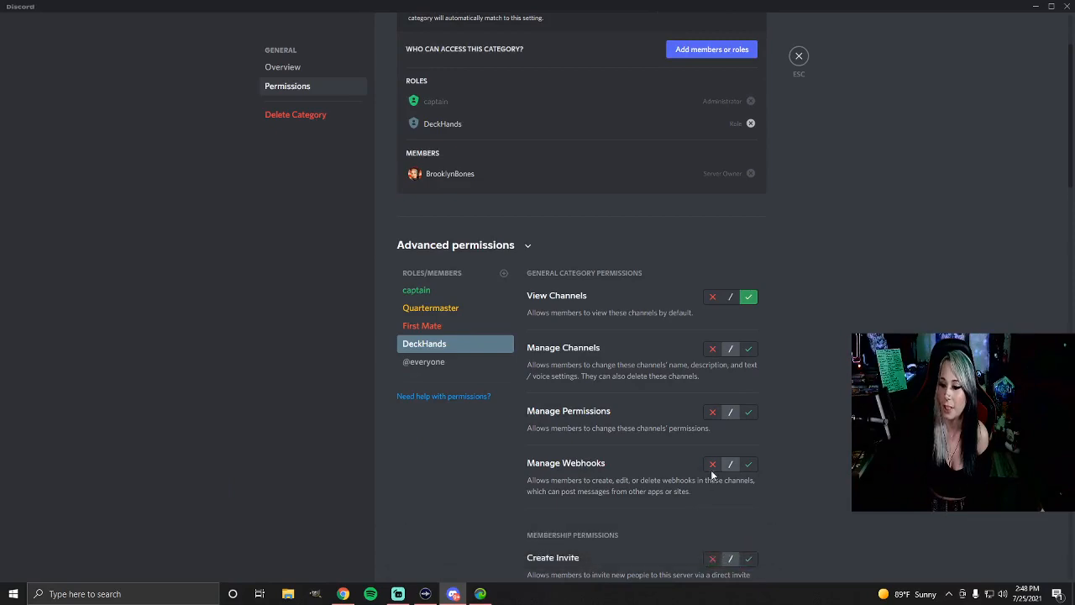
{"action": "scroll", "coordinate": [711, 472], "scroll_direction": "down", "scroll_amount": 4}
{"action": "scroll", "coordinate": [712, 473], "scroll_direction": "down", "scroll_amount": 4}
{"action": "scroll", "coordinate": [711, 470], "scroll_direction": "up", "scroll_amount": 9}
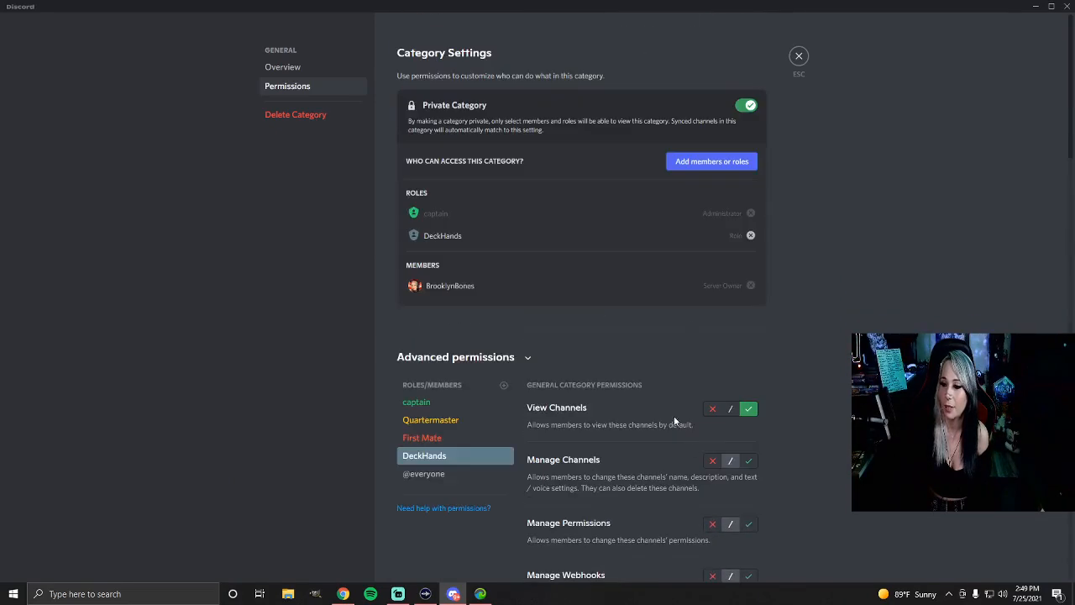
{"action": "scroll", "coordinate": [762, 430], "scroll_direction": "down", "scroll_amount": 2}
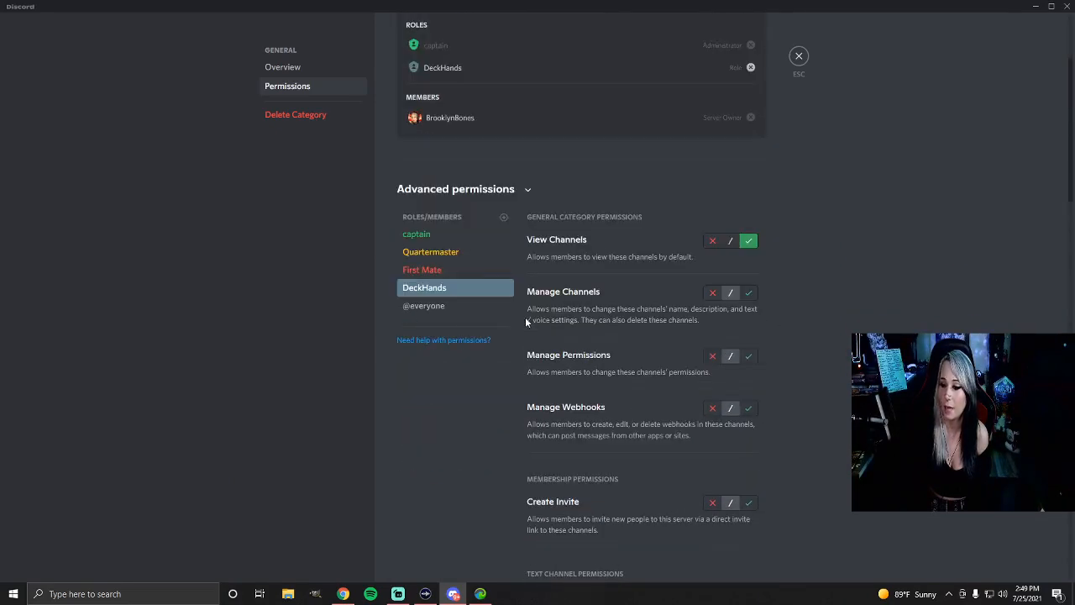
{"action": "left_click", "coordinate": [749, 294]}
{"action": "scroll", "coordinate": [716, 328], "scroll_direction": "down", "scroll_amount": 2}
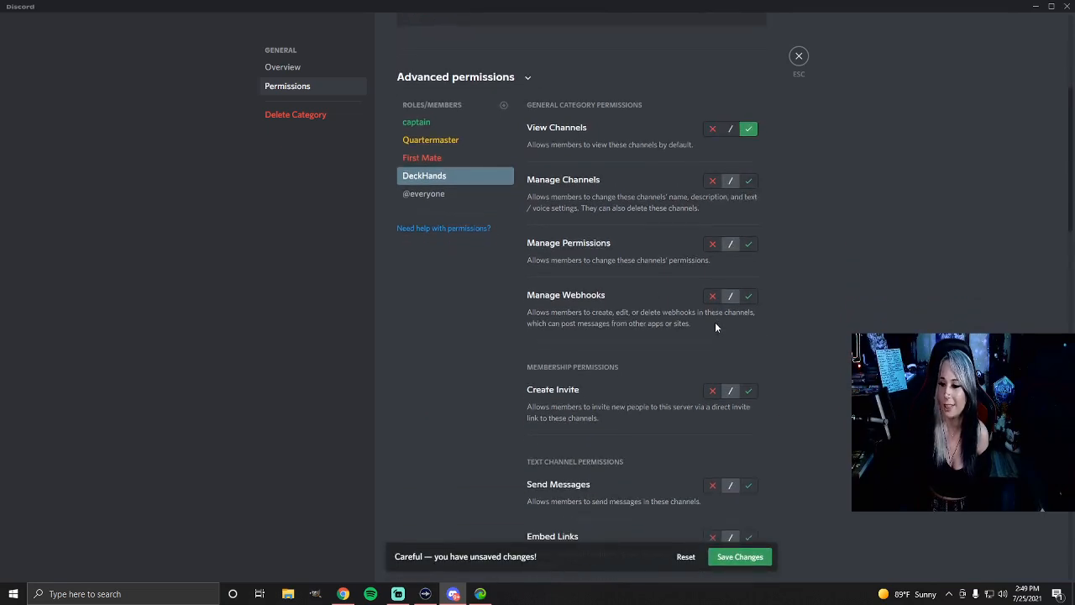
Allow Send Messages, Add Reactions, Embed Links and Attach Files for DeckHands in the General category
{"action": "scroll", "coordinate": [614, 302], "scroll_direction": "down", "scroll_amount": 4}
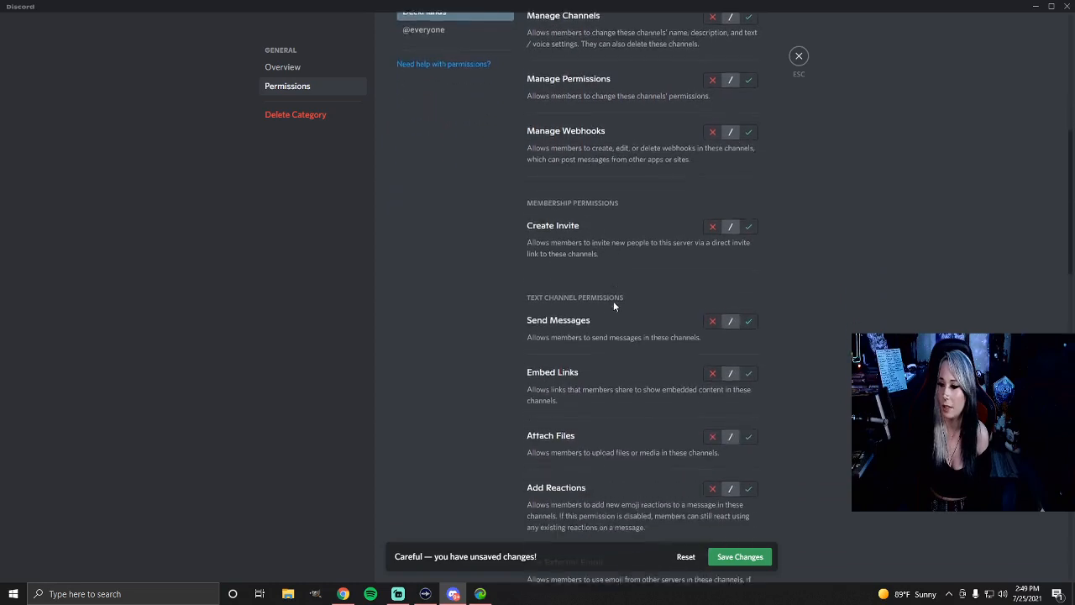
{"action": "left_click", "coordinate": [749, 261]}
{"action": "scroll", "coordinate": [616, 310], "scroll_direction": "down", "scroll_amount": 3}
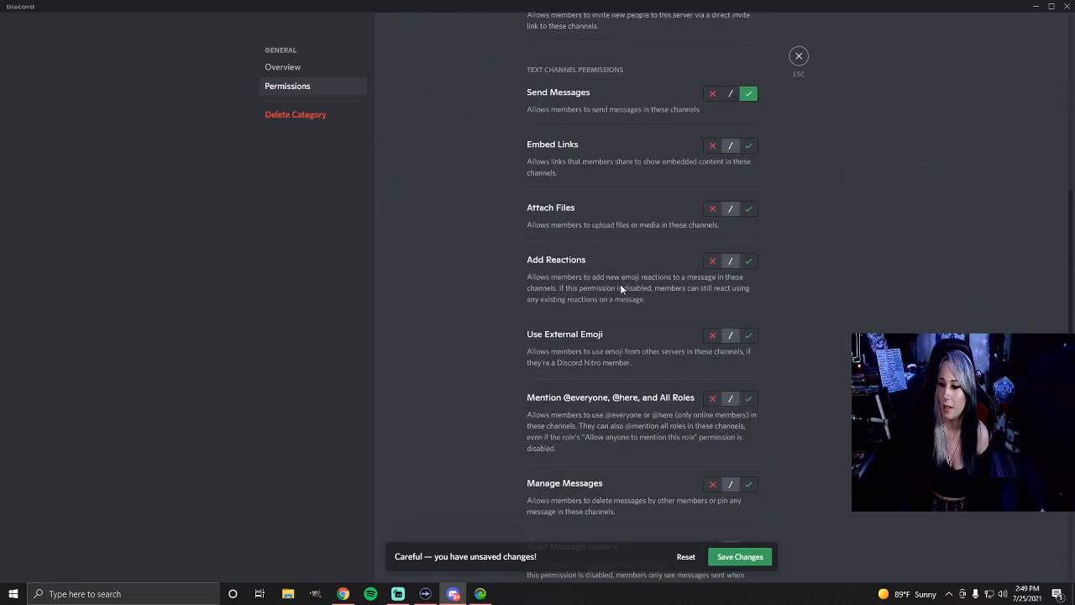
{"action": "left_click", "coordinate": [749, 262]}
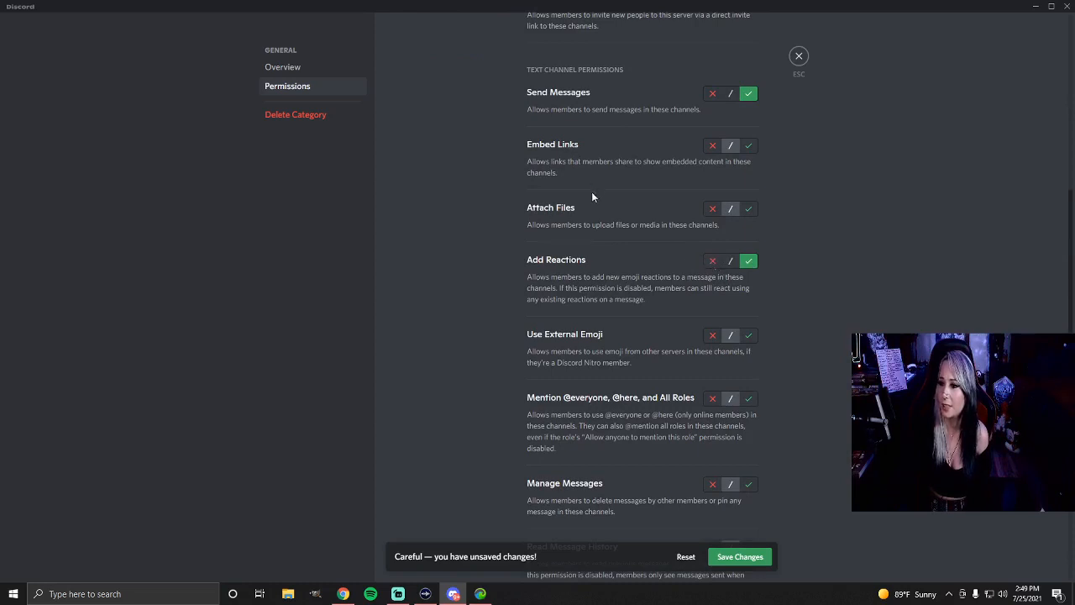
{"action": "scroll", "coordinate": [591, 197], "scroll_direction": "up", "scroll_amount": 1}
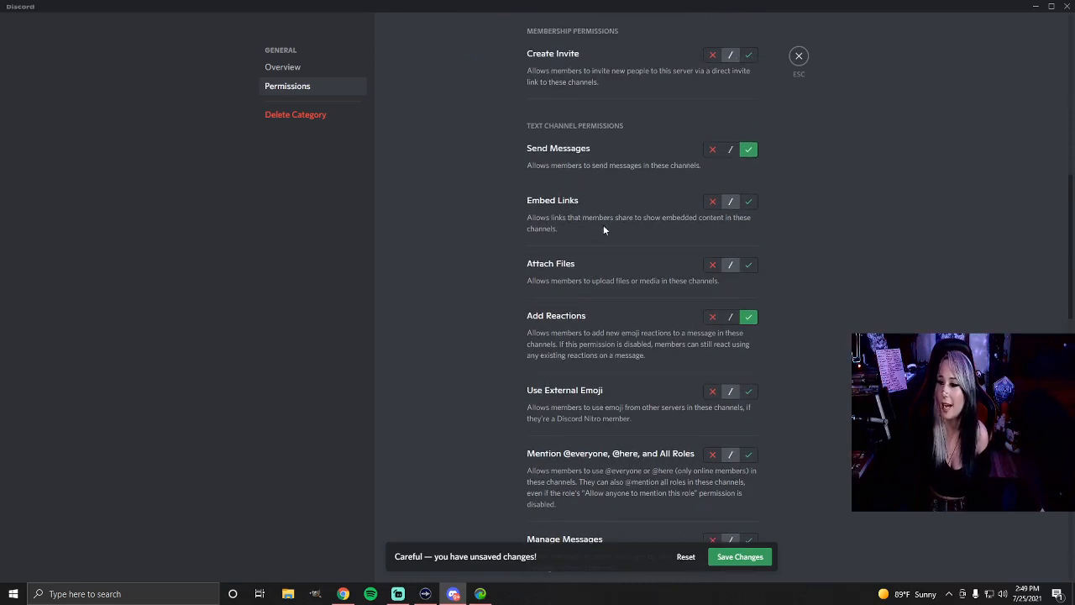
{"action": "left_click", "coordinate": [748, 201]}
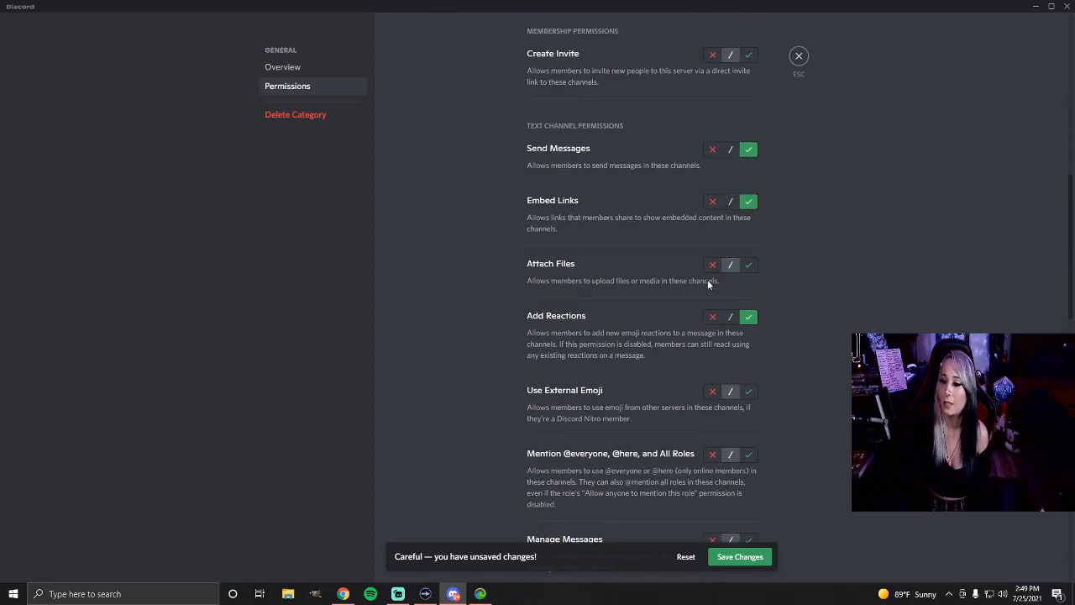
{"action": "left_click", "coordinate": [748, 265]}
{"action": "scroll", "coordinate": [657, 304], "scroll_direction": "down", "scroll_amount": 3}
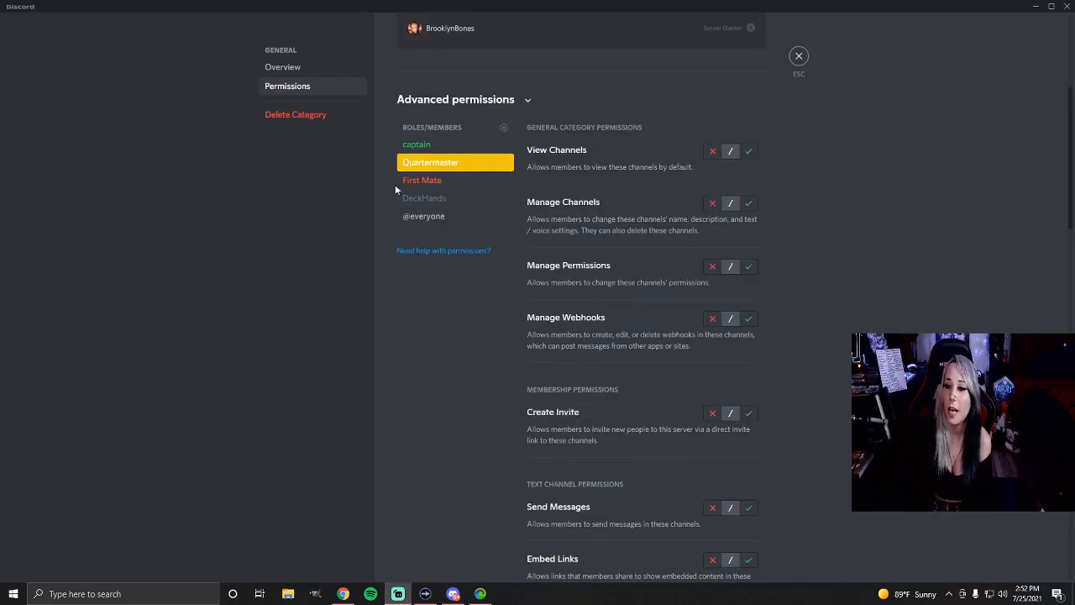
Allow View Channels, Manage Channels, Manage Permissions and Manage Webhooks for Quartermaster in the General category
{"action": "left_click", "coordinate": [747, 151]}
{"action": "left_click", "coordinate": [749, 225]}
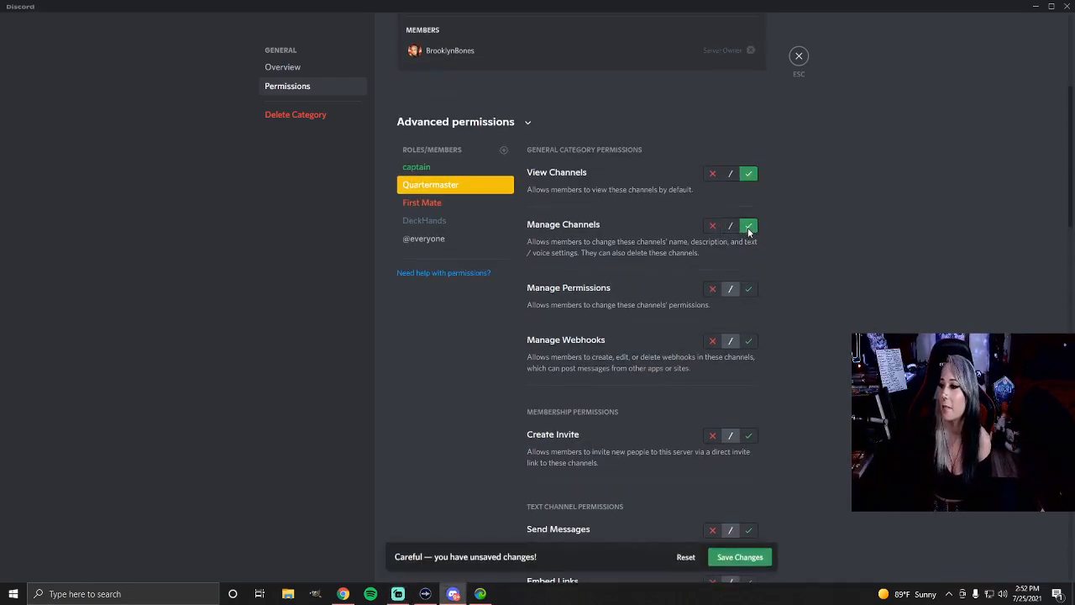
{"action": "left_click", "coordinate": [748, 288]}
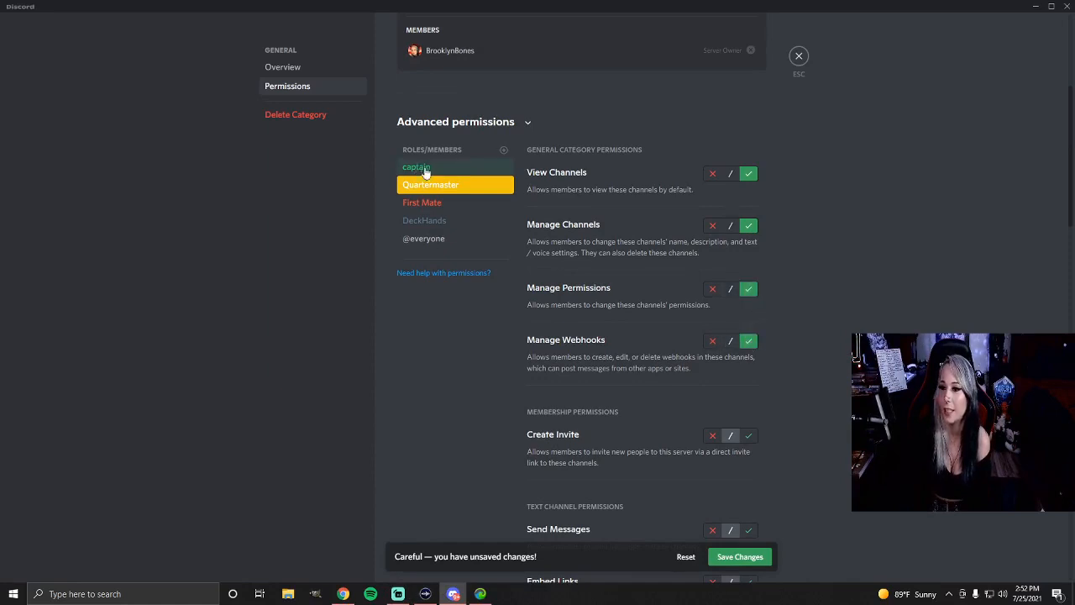
Allow Create Invite, Send Messages, Embed Links, Attach Files and Add Reactions for Quartermaster in the General category
{"action": "scroll", "coordinate": [667, 358], "scroll_direction": "down", "scroll_amount": 1}
{"action": "left_click", "coordinate": [749, 380]}
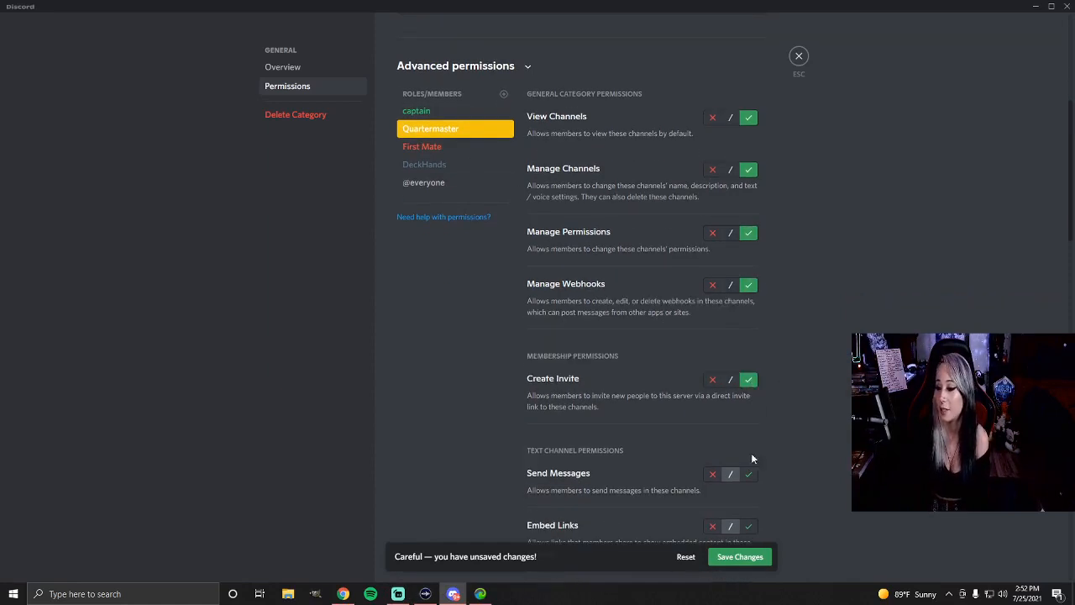
{"action": "scroll", "coordinate": [751, 455], "scroll_direction": "down", "scroll_amount": 2}
{"action": "left_click", "coordinate": [749, 417]}
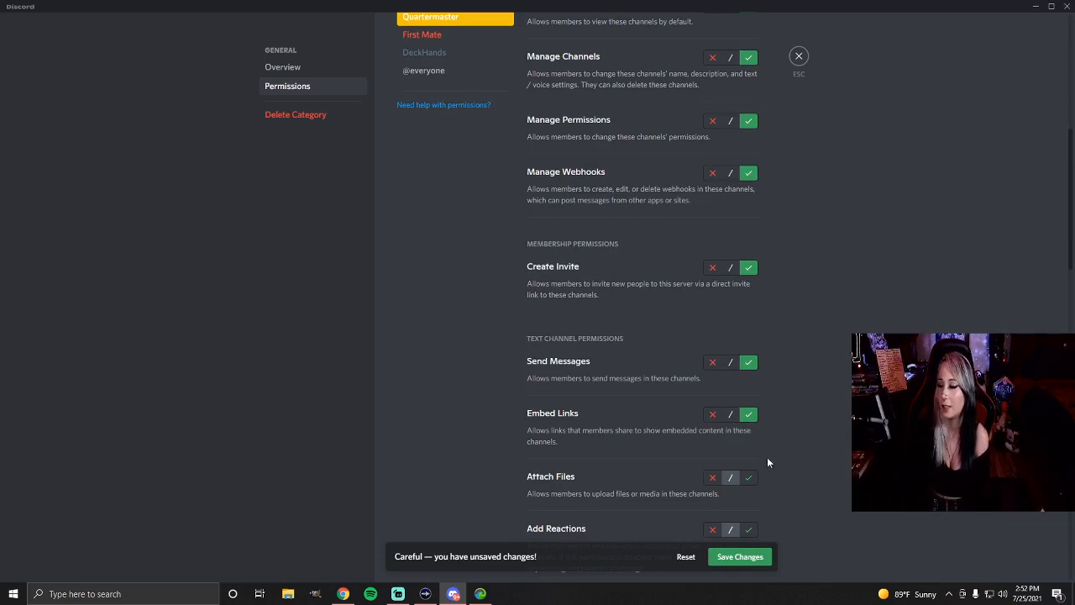
{"action": "left_click", "coordinate": [748, 476]}
{"action": "scroll", "coordinate": [749, 454], "scroll_direction": "down", "scroll_amount": 2}
{"action": "left_click", "coordinate": [749, 419]}
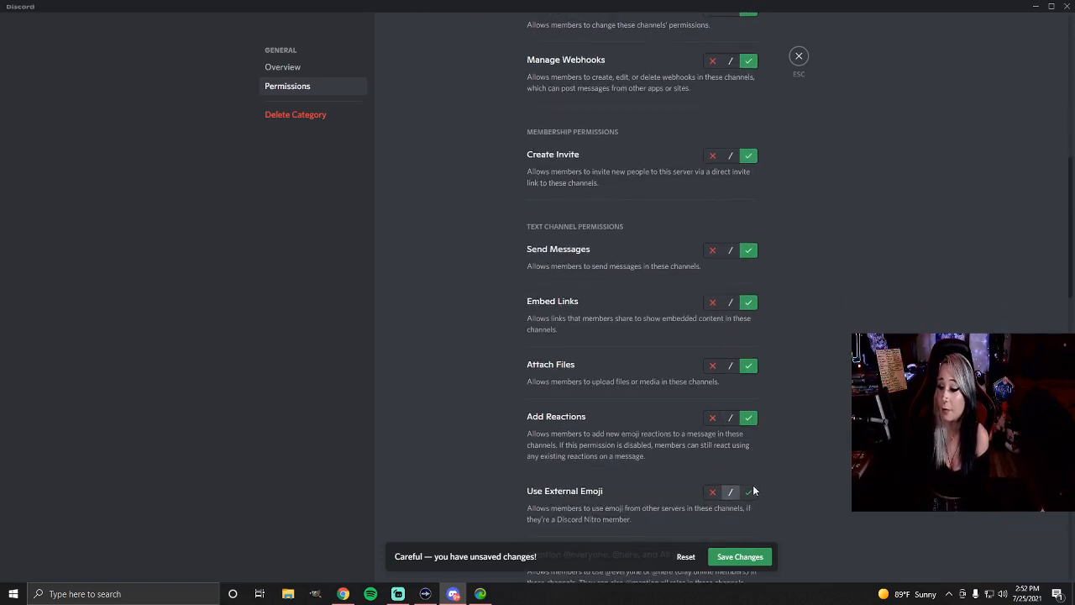
{"action": "left_click", "coordinate": [749, 491]}
{"action": "scroll", "coordinate": [753, 481], "scroll_direction": "down", "scroll_amount": 2}
{"action": "left_click", "coordinate": [749, 443]}
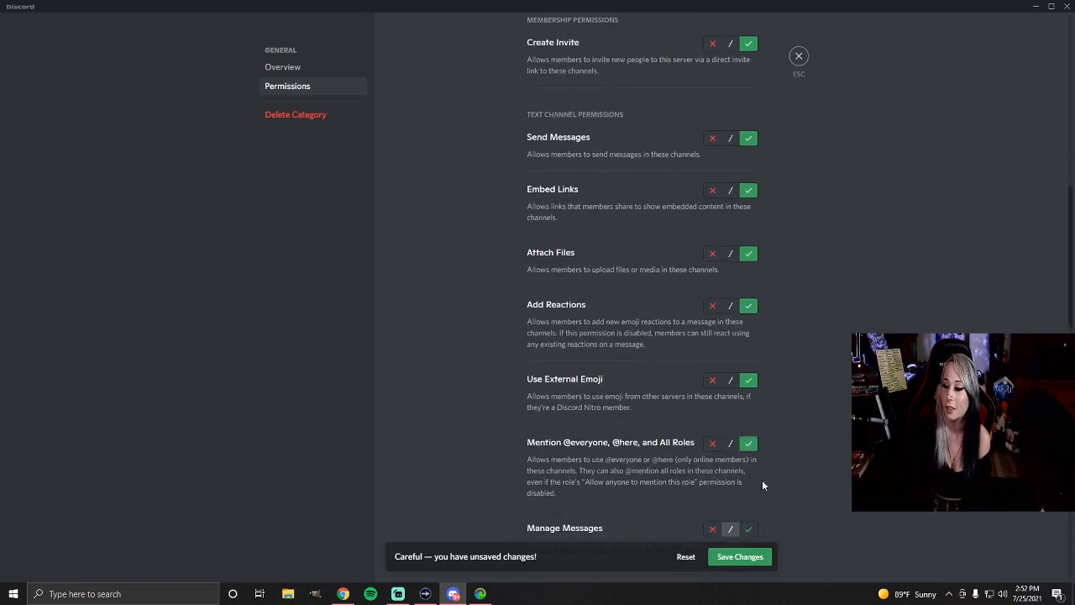
{"action": "scroll", "coordinate": [760, 483], "scroll_direction": "down", "scroll_amount": 2}
{"action": "left_click", "coordinate": [749, 417]}
{"action": "left_click", "coordinate": [748, 480]}
{"action": "scroll", "coordinate": [750, 470], "scroll_direction": "down", "scroll_amount": 2}
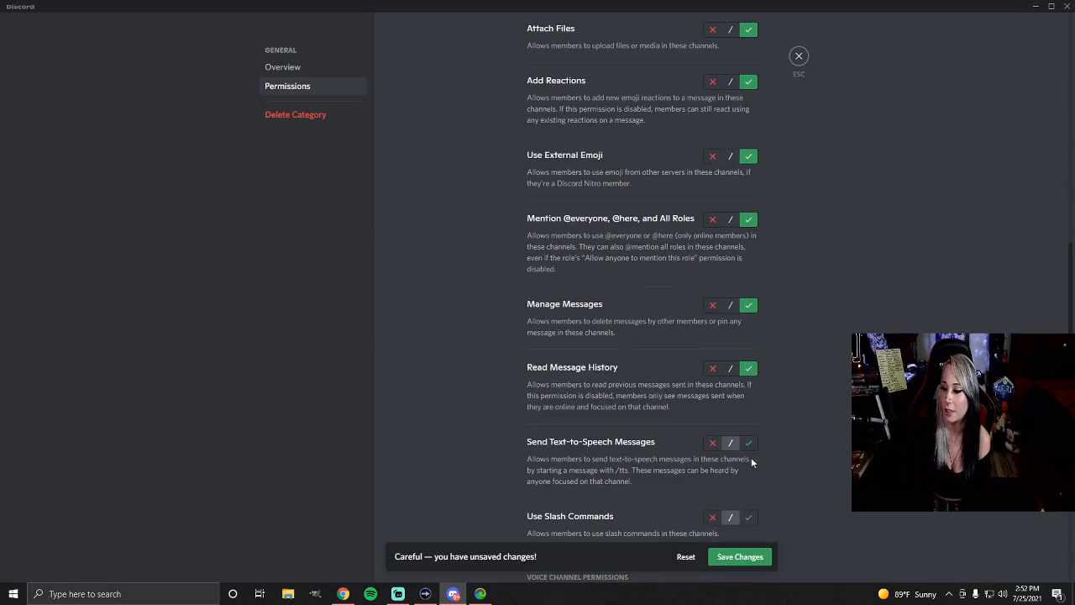
{"action": "left_click", "coordinate": [748, 442]}
{"action": "left_click", "coordinate": [750, 517]}
Allow Connect, Speak, Video, Use Voice Activity, Priority Speaker and Mute Members for Quartermaster in the General category
{"action": "scroll", "coordinate": [754, 513], "scroll_direction": "down", "scroll_amount": 3}
{"action": "left_click", "coordinate": [748, 435]}
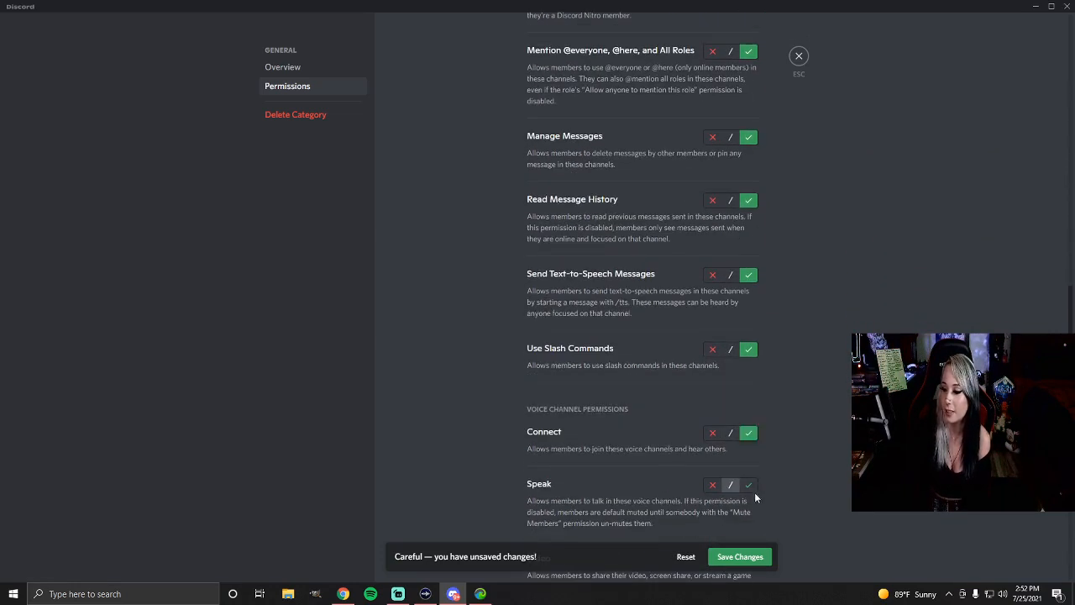
{"action": "left_click", "coordinate": [748, 489]}
{"action": "scroll", "coordinate": [752, 475], "scroll_direction": "down", "scroll_amount": 2}
{"action": "left_click", "coordinate": [748, 446]}
{"action": "left_click", "coordinate": [748, 510]}
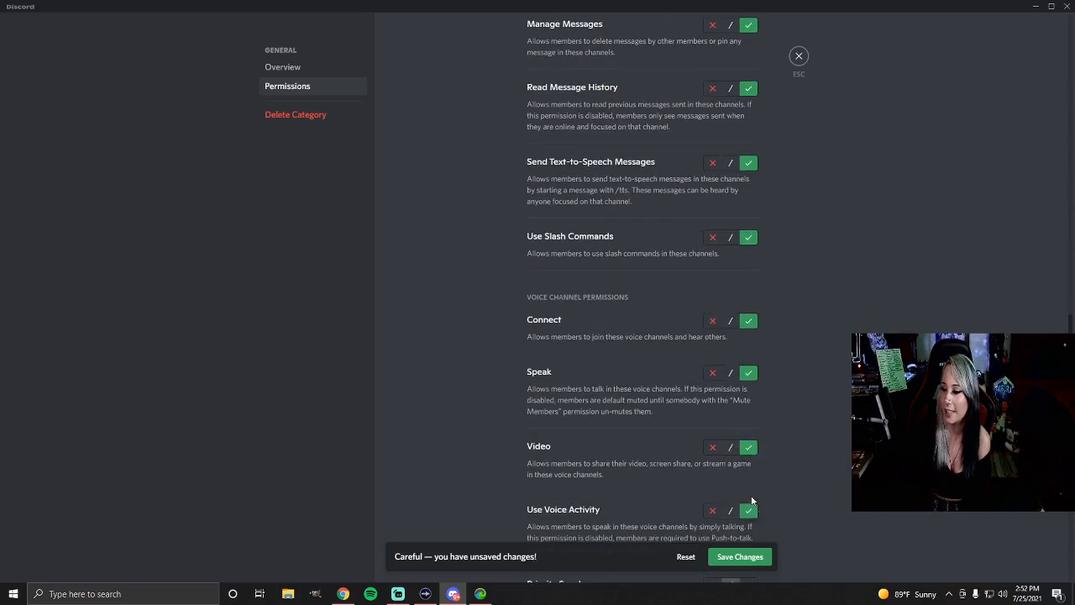
{"action": "scroll", "coordinate": [752, 509], "scroll_direction": "down", "scroll_amount": 3}
{"action": "left_click", "coordinate": [748, 420]}
{"action": "left_click", "coordinate": [748, 502]}
Allow Deafen Members, Move Members and Request to Speak for Quartermaster in the General category and save the changes
{"action": "scroll", "coordinate": [754, 494], "scroll_direction": "down", "scroll_amount": 3}
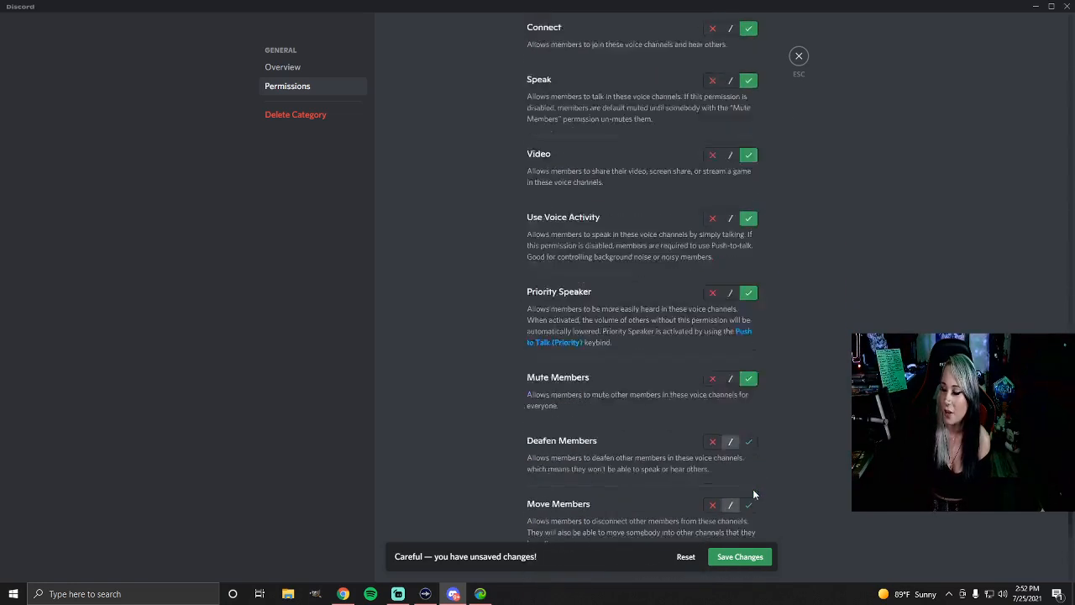
{"action": "left_click", "coordinate": [748, 397]}
{"action": "left_click", "coordinate": [748, 461]}
{"action": "scroll", "coordinate": [749, 457], "scroll_direction": "down", "scroll_amount": 2}
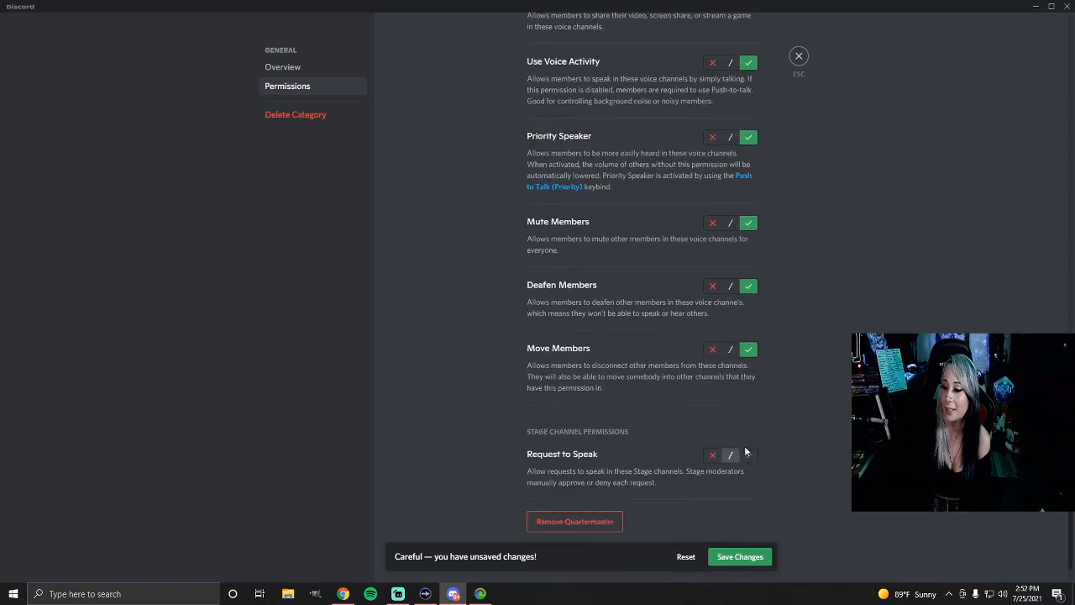
{"action": "left_click", "coordinate": [748, 454]}
{"action": "left_click", "coordinate": [739, 557]}
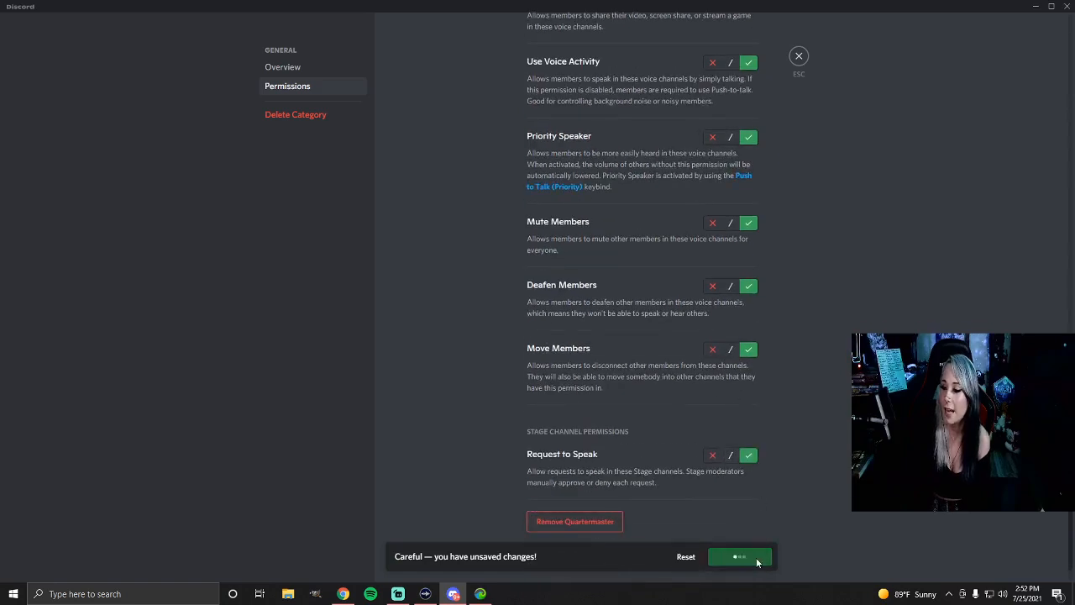
Allow View Channels, Manage Channels, Manage Permissions and Manage Webhooks for captain in the General category
{"action": "scroll", "coordinate": [654, 470], "scroll_direction": "up", "scroll_amount": 15}
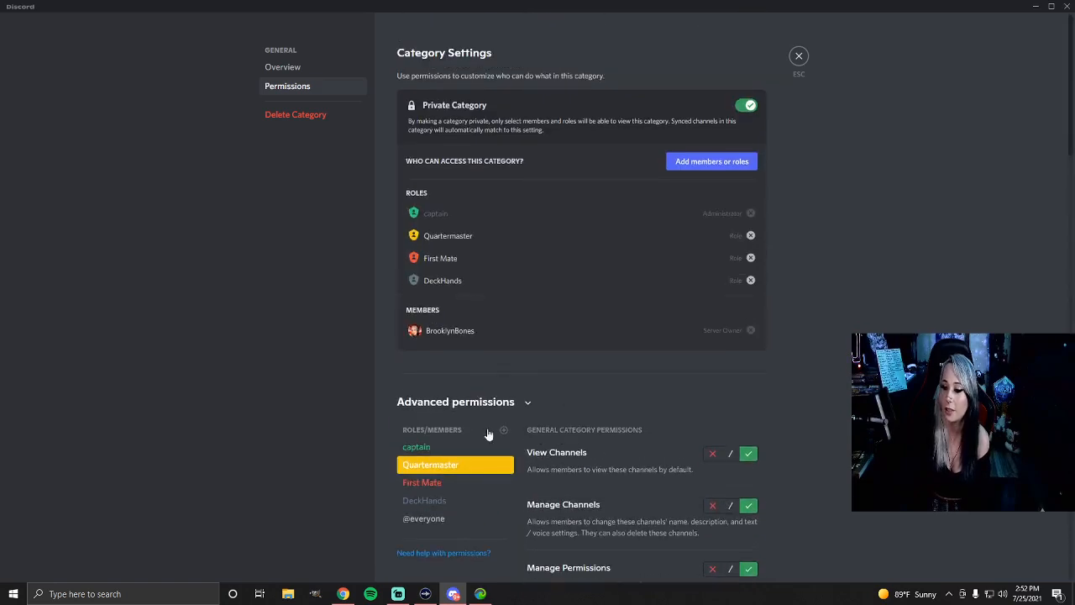
{"action": "left_click", "coordinate": [452, 447]}
{"action": "left_click", "coordinate": [748, 452]}
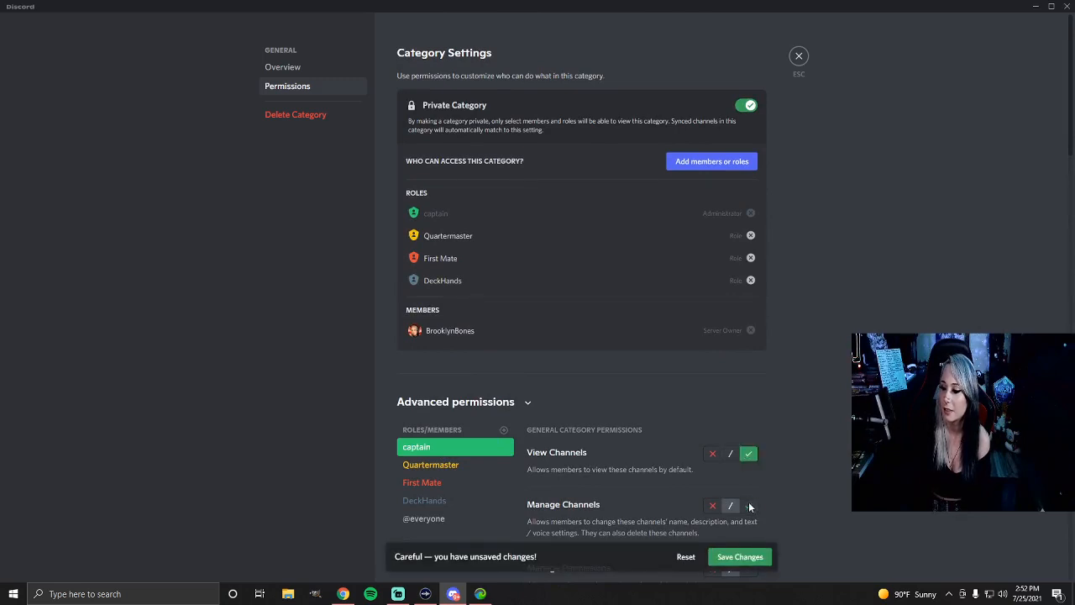
{"action": "left_click", "coordinate": [748, 505]}
{"action": "scroll", "coordinate": [748, 502], "scroll_direction": "down", "scroll_amount": 1}
{"action": "left_click", "coordinate": [749, 510]}
{"action": "scroll", "coordinate": [750, 500], "scroll_direction": "down", "scroll_amount": 1}
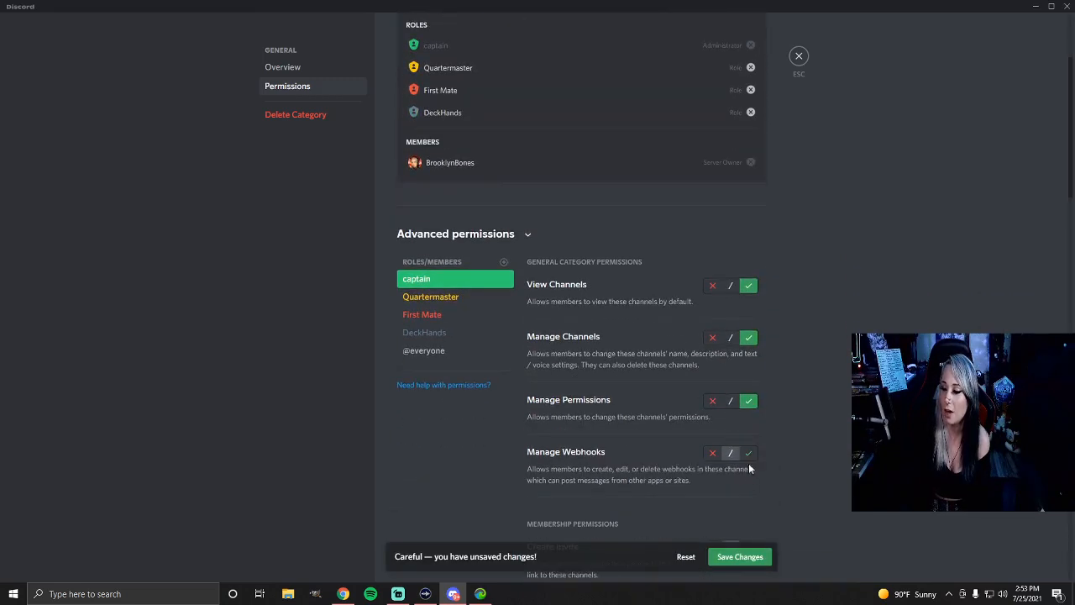
{"action": "left_click", "coordinate": [748, 450]}
Allow Create Invite, Send Messages, Embed Links and Attach Files for captain in the General category
{"action": "scroll", "coordinate": [747, 495], "scroll_direction": "down", "scroll_amount": 1}
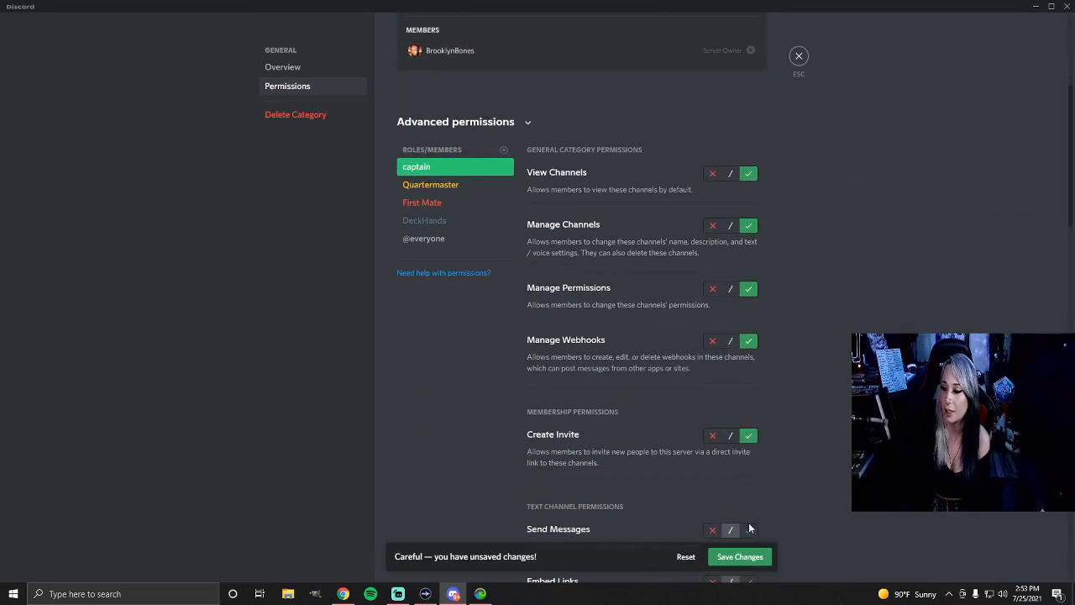
{"action": "left_click", "coordinate": [748, 529]}
{"action": "scroll", "coordinate": [749, 520], "scroll_direction": "down", "scroll_amount": 2}
{"action": "left_click", "coordinate": [749, 415]}
{"action": "left_click", "coordinate": [748, 478]}
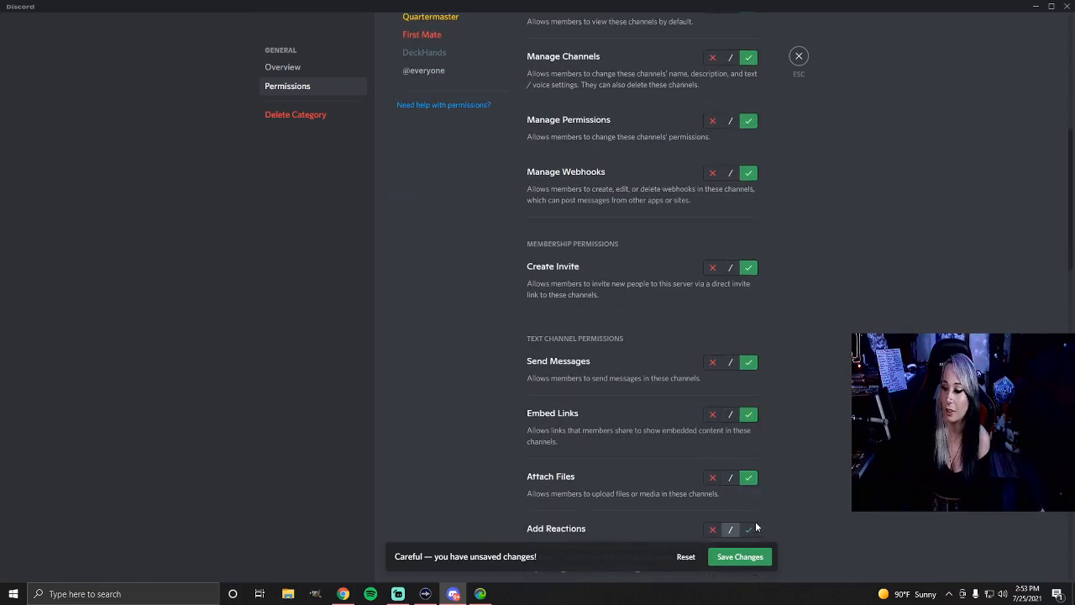
{"action": "scroll", "coordinate": [754, 471], "scroll_direction": "down", "scroll_amount": 2}
{"action": "left_click", "coordinate": [748, 437]}
{"action": "left_click", "coordinate": [748, 500]}
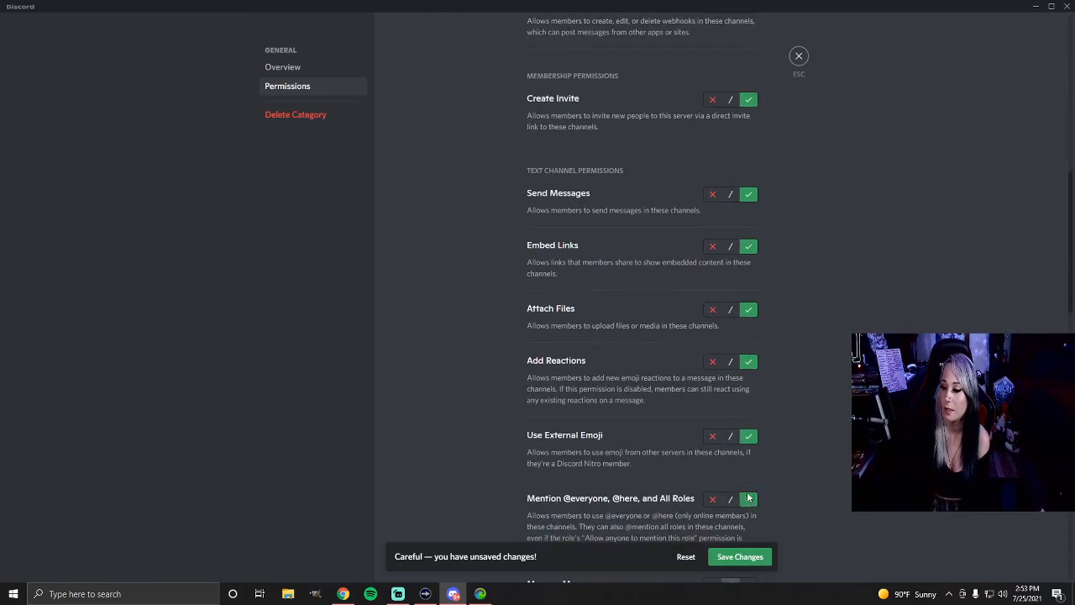
{"action": "scroll", "coordinate": [751, 436], "scroll_direction": "down", "scroll_amount": 2}
{"action": "left_click", "coordinate": [748, 416]}
{"action": "left_click", "coordinate": [749, 479]}
Allow Send Text-to-Speech Messages, Use Slash Commands, Connect, Speak, Video and Use Voice Activity for captain in the General category
{"action": "scroll", "coordinate": [746, 462], "scroll_direction": "down", "scroll_amount": 3}
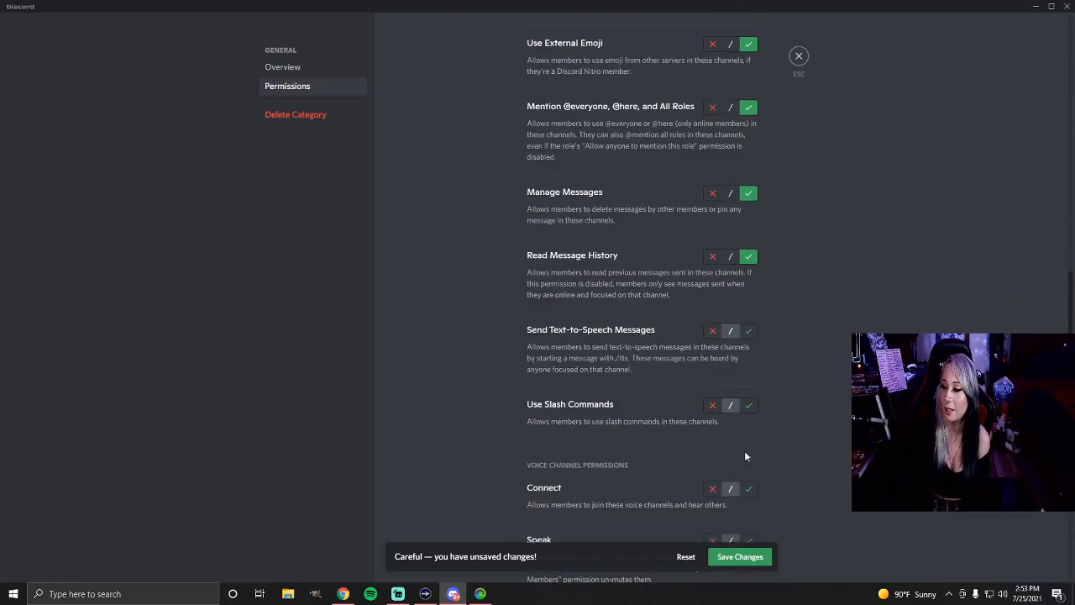
{"action": "left_click", "coordinate": [748, 330]}
{"action": "left_click", "coordinate": [748, 404]}
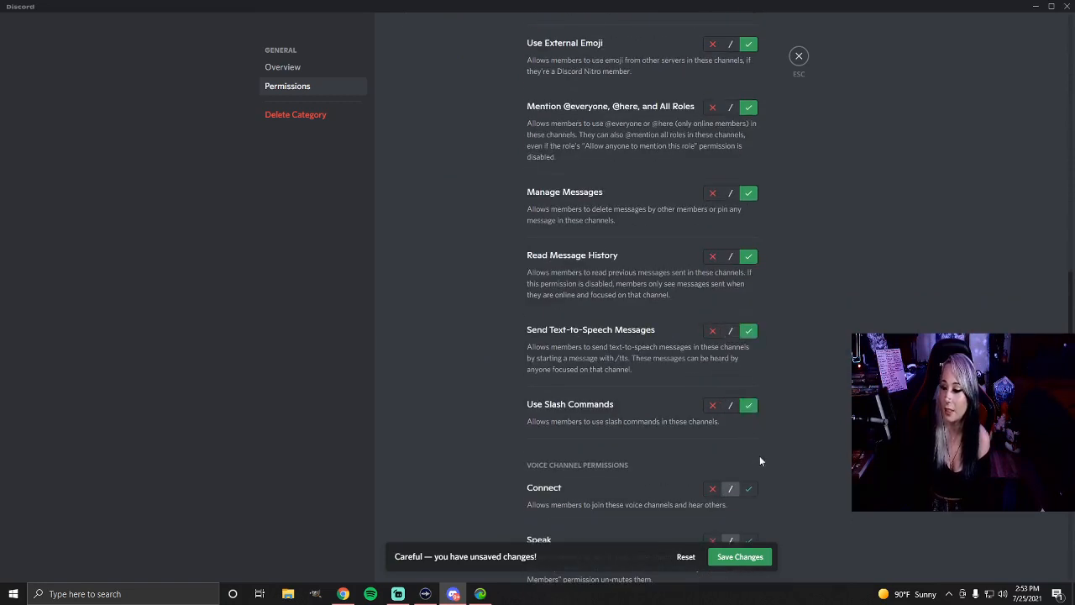
{"action": "scroll", "coordinate": [753, 470], "scroll_direction": "down", "scroll_amount": 2}
{"action": "left_click", "coordinate": [748, 502]}
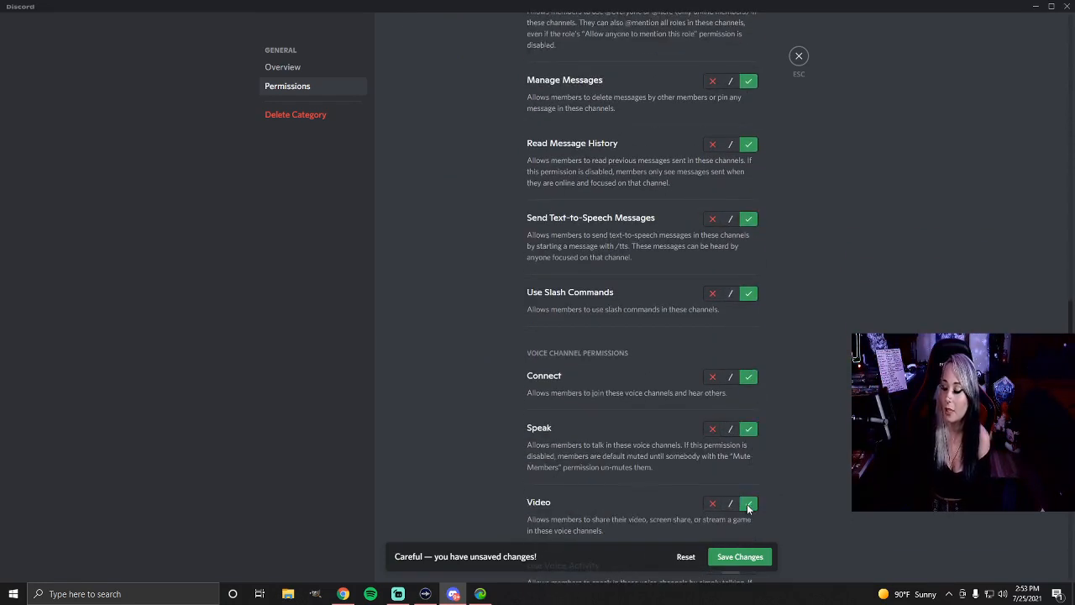
{"action": "scroll", "coordinate": [744, 488], "scroll_direction": "down", "scroll_amount": 2}
{"action": "left_click", "coordinate": [749, 454]}
Allow Priority Speaker, Mute Members, Deafen Members, Move Members and Request to Speak for captain in the General category and save the changes
{"action": "scroll", "coordinate": [748, 460], "scroll_direction": "down", "scroll_amount": 2}
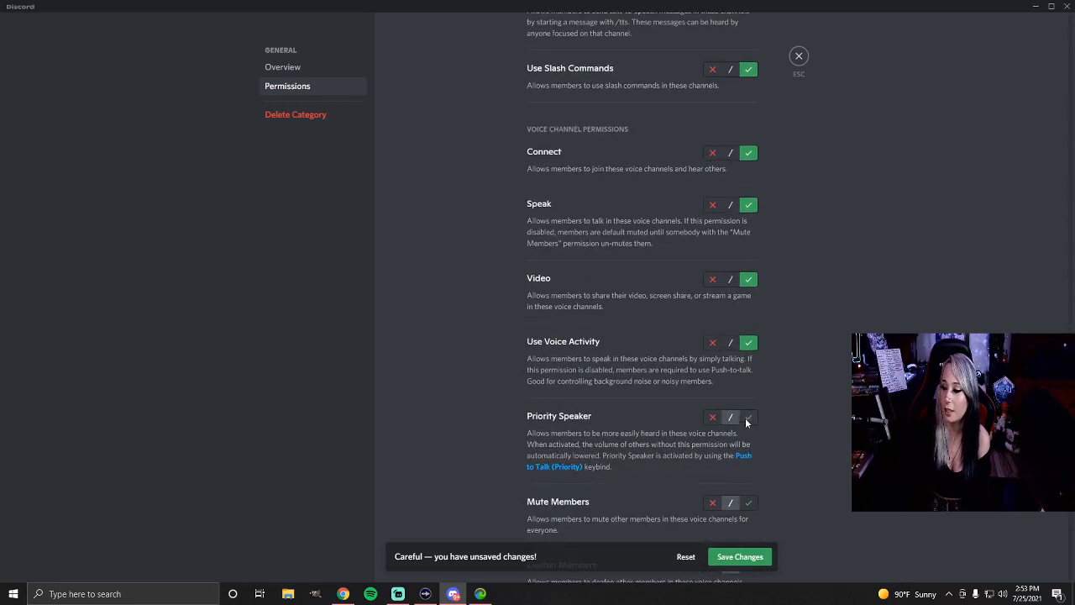
{"action": "left_click", "coordinate": [748, 417]}
{"action": "scroll", "coordinate": [748, 451], "scroll_direction": "down", "scroll_amount": 1}
{"action": "left_click", "coordinate": [748, 451]}
{"action": "scroll", "coordinate": [747, 453], "scroll_direction": "down", "scroll_amount": 1}
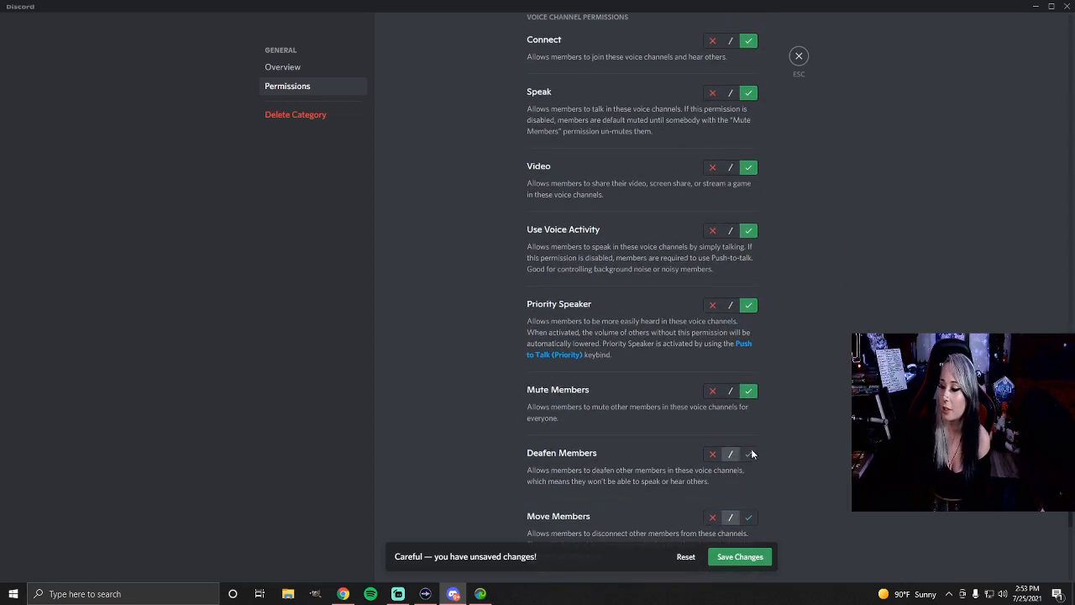
{"action": "left_click", "coordinate": [750, 451]}
{"action": "scroll", "coordinate": [751, 445], "scroll_direction": "down", "scroll_amount": 2}
{"action": "left_click", "coordinate": [748, 407]}
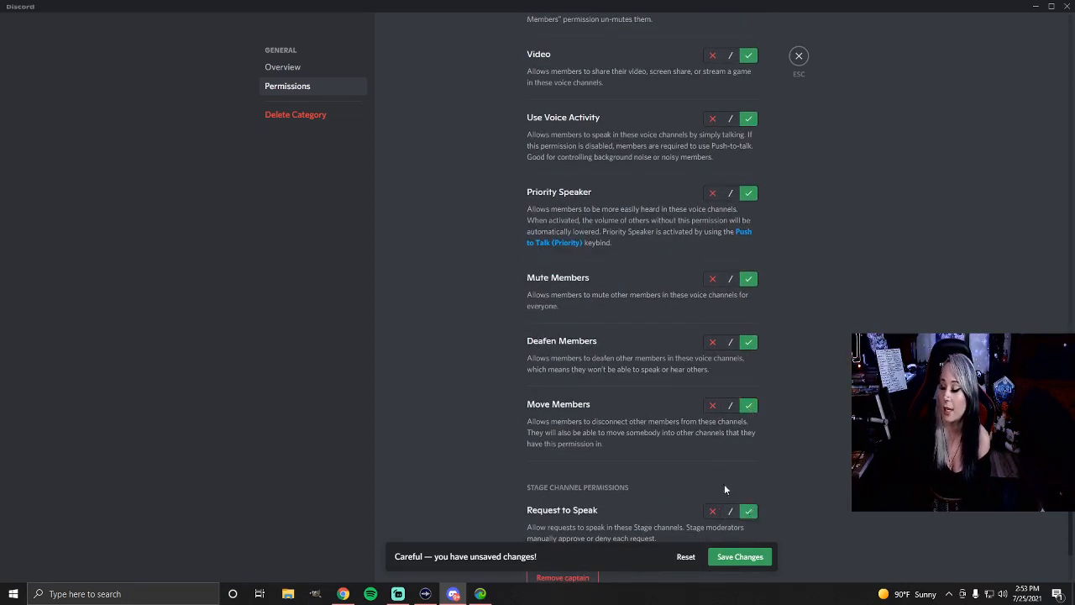
{"action": "scroll", "coordinate": [724, 486], "scroll_direction": "down", "scroll_amount": 1}
{"action": "left_click", "coordinate": [750, 558]}
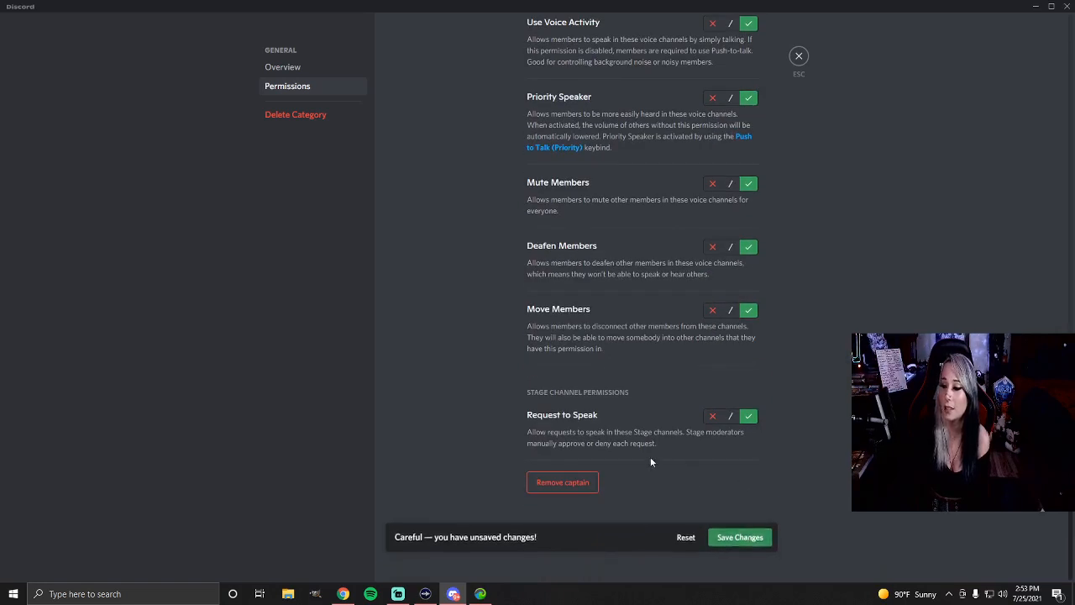
{"action": "scroll", "coordinate": [655, 454], "scroll_direction": "up", "scroll_amount": 8}
{"action": "scroll", "coordinate": [655, 454], "scroll_direction": "up", "scroll_amount": 3}
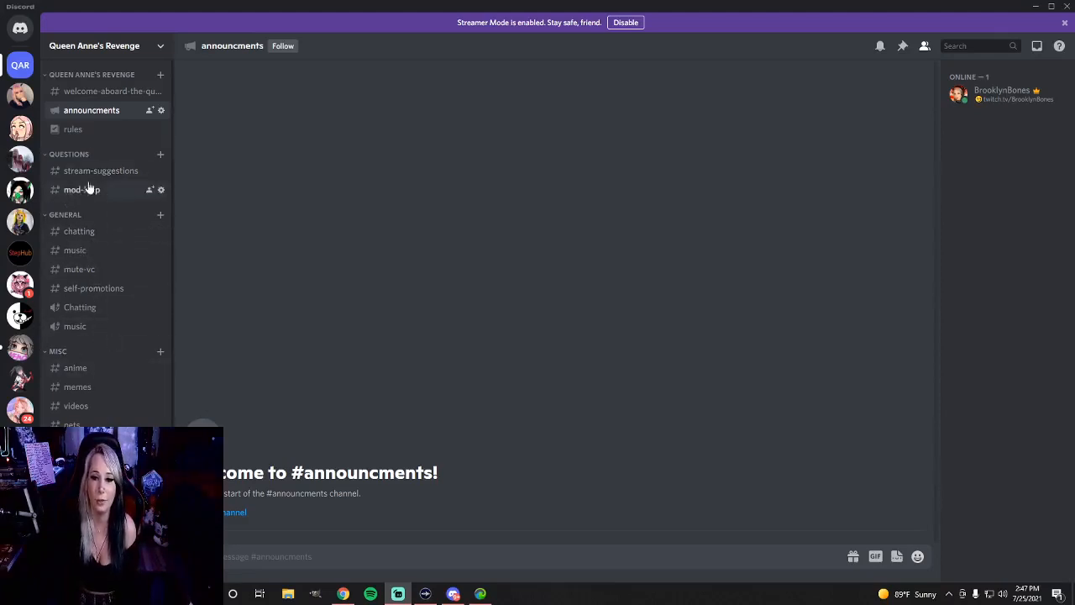
Look over the server's channel list across all categories and its available server options
{"action": "scroll", "coordinate": [88, 181], "scroll_direction": "down", "scroll_amount": 1}
{"action": "scroll", "coordinate": [80, 157], "scroll_direction": "up", "scroll_amount": 1}
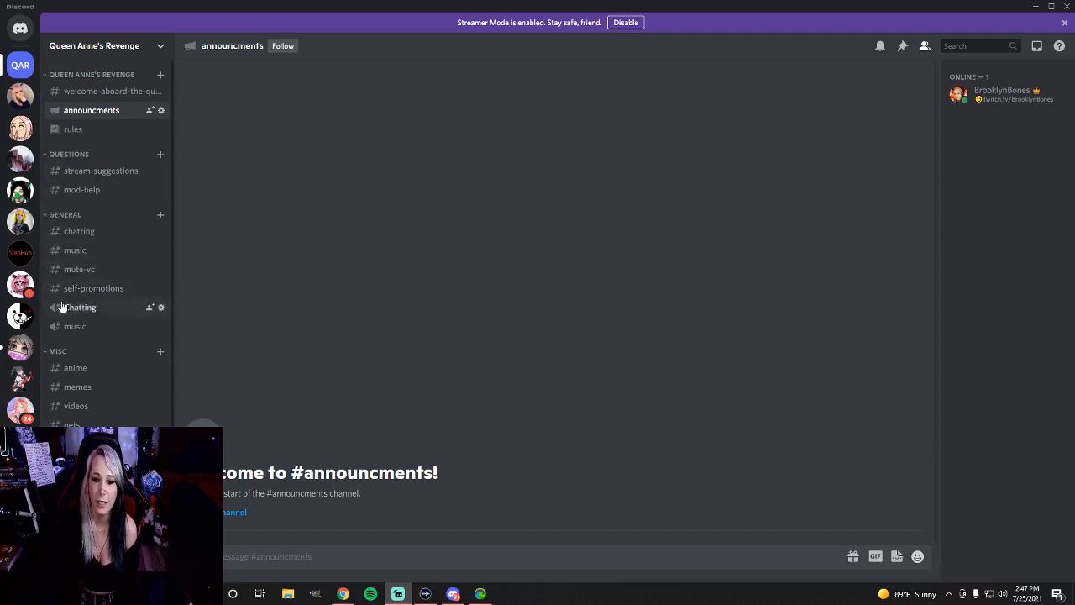
{"action": "scroll", "coordinate": [57, 336], "scroll_direction": "down", "scroll_amount": 1}
{"action": "scroll", "coordinate": [59, 353], "scroll_direction": "down", "scroll_amount": 2}
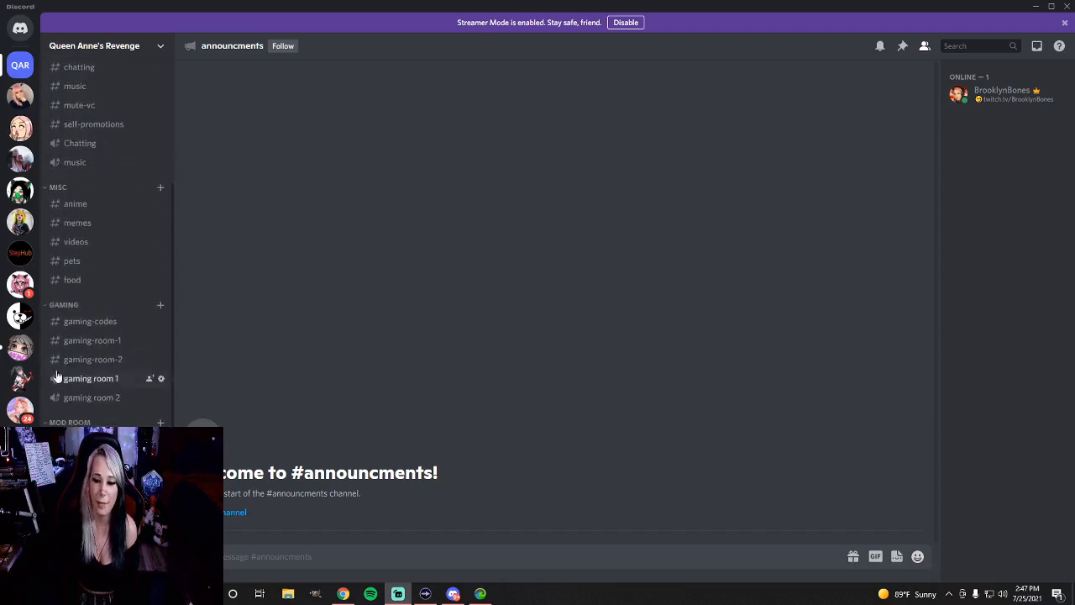
{"action": "scroll", "coordinate": [57, 361], "scroll_direction": "up", "scroll_amount": 3}
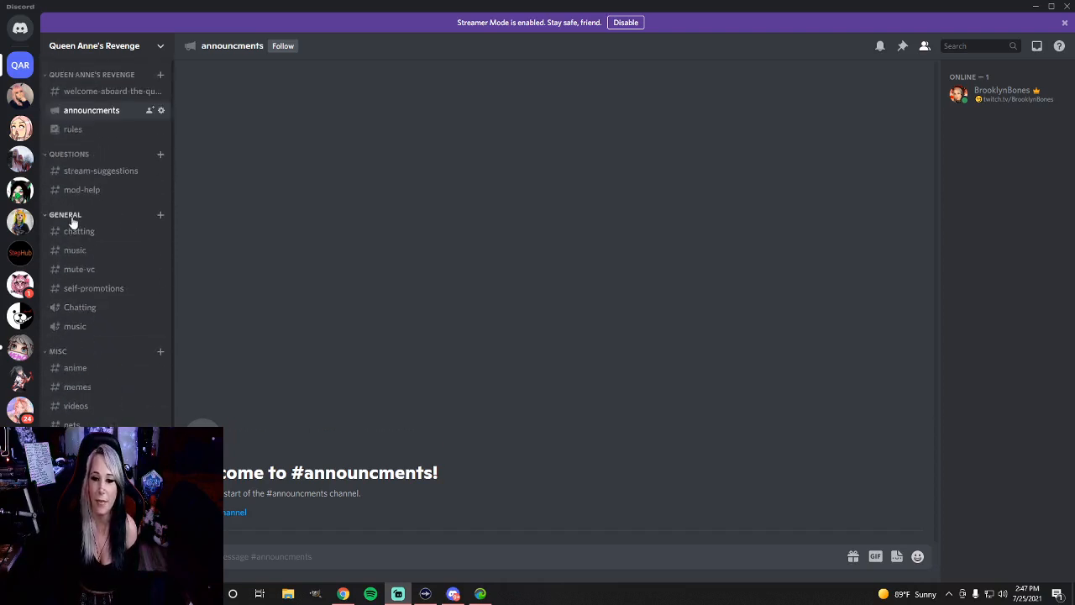
{"action": "left_click", "coordinate": [130, 48]}
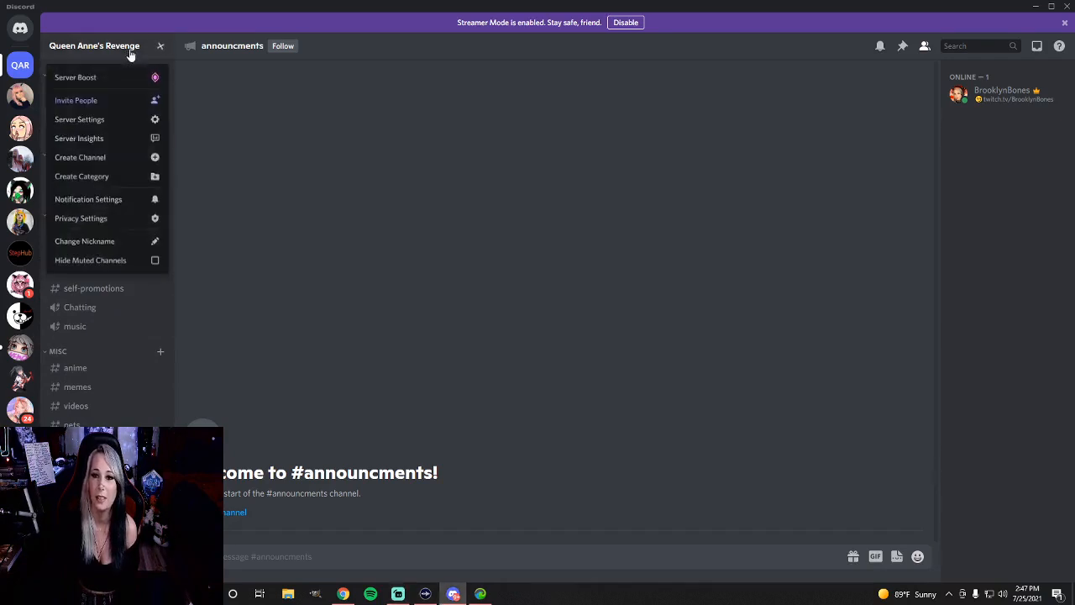
{"action": "left_click", "coordinate": [130, 48]}
Make the Mod room category private in its permission settings
{"action": "scroll", "coordinate": [126, 188], "scroll_direction": "down", "scroll_amount": 3}
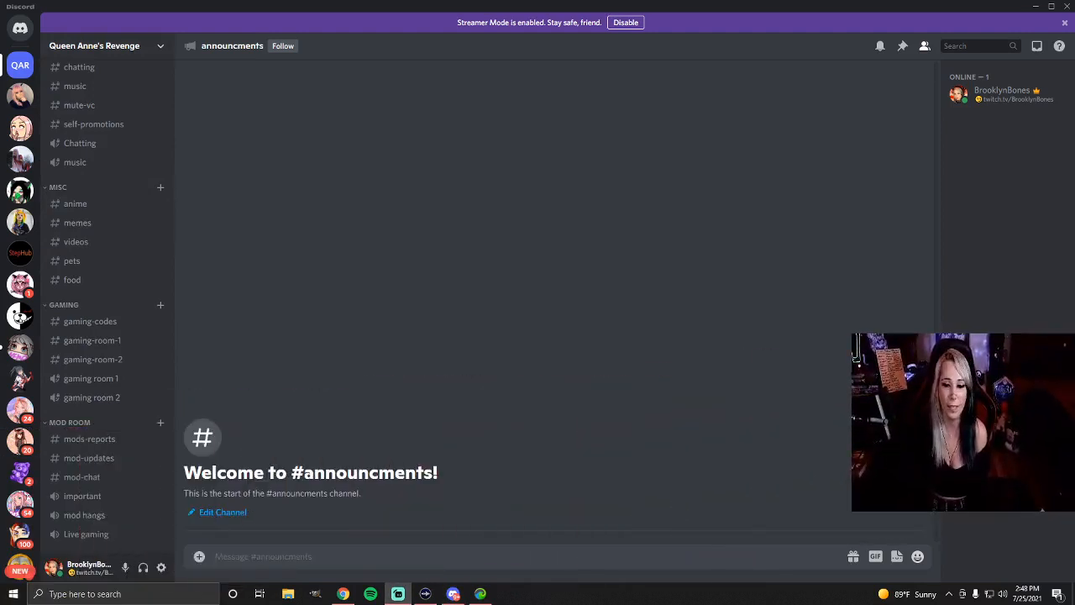
{"action": "right_click", "coordinate": [74, 428]}
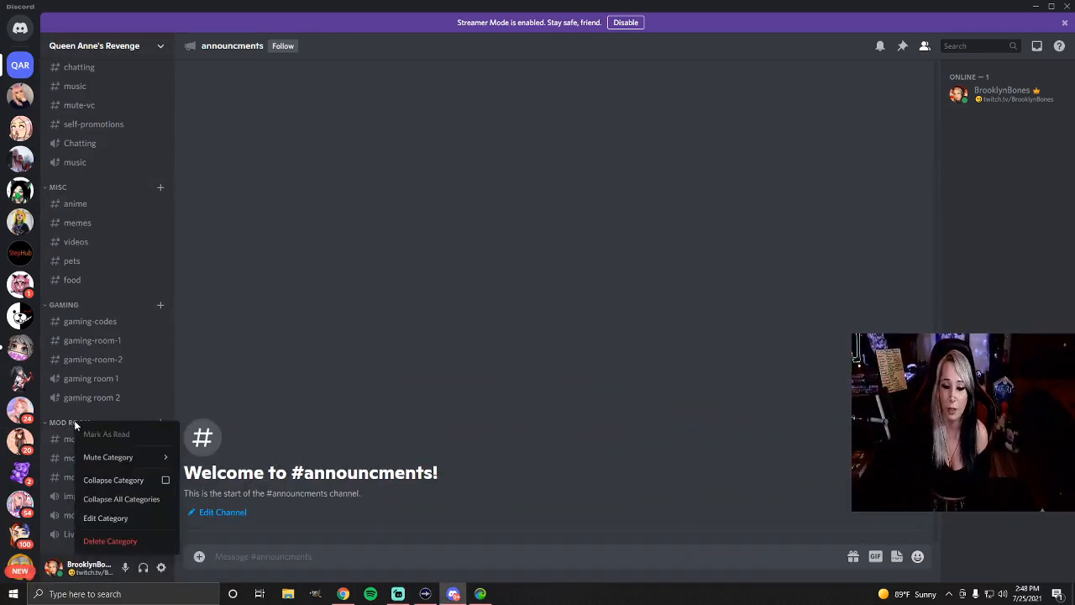
{"action": "left_click", "coordinate": [107, 515]}
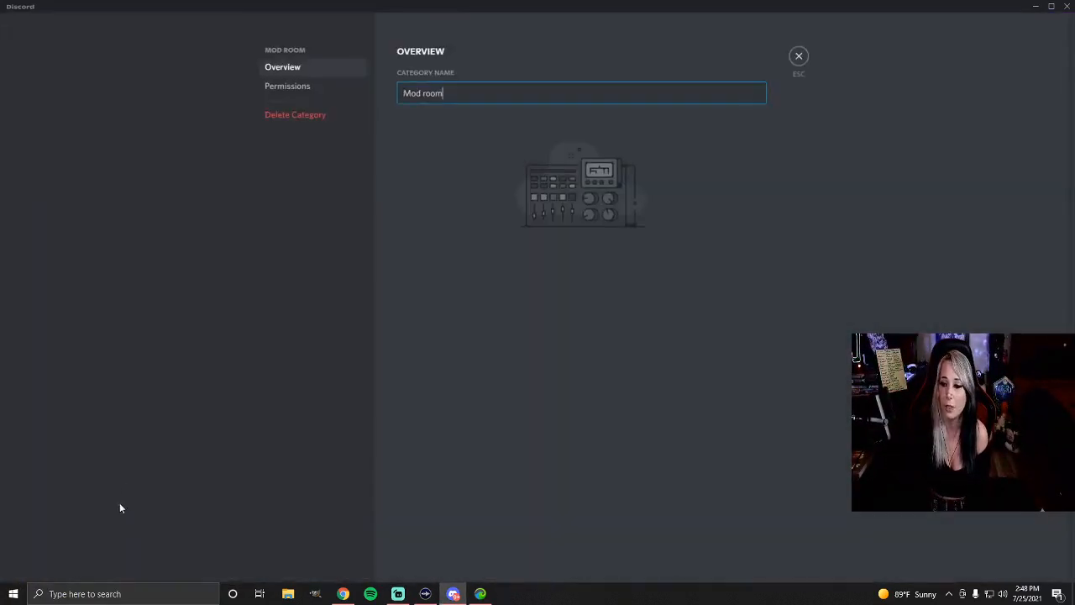
{"action": "left_click", "coordinate": [274, 87]}
{"action": "left_click", "coordinate": [746, 105]}
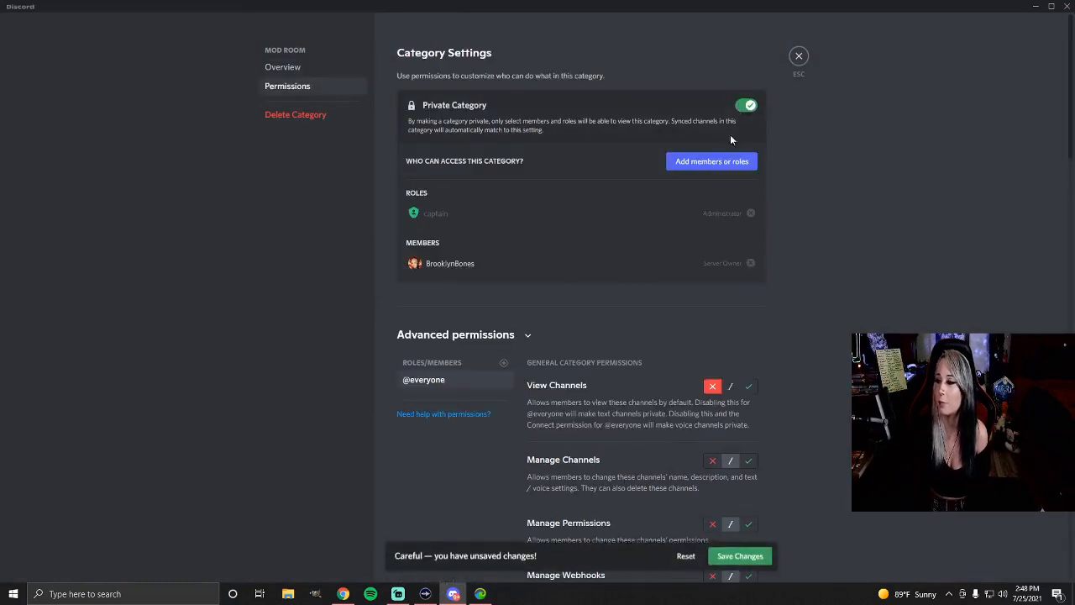
Add the captain and Quartermaster roles to the Mod room category's advanced permissions and save the changes
{"action": "left_click", "coordinate": [503, 362]}
{"action": "left_click", "coordinate": [433, 452]}
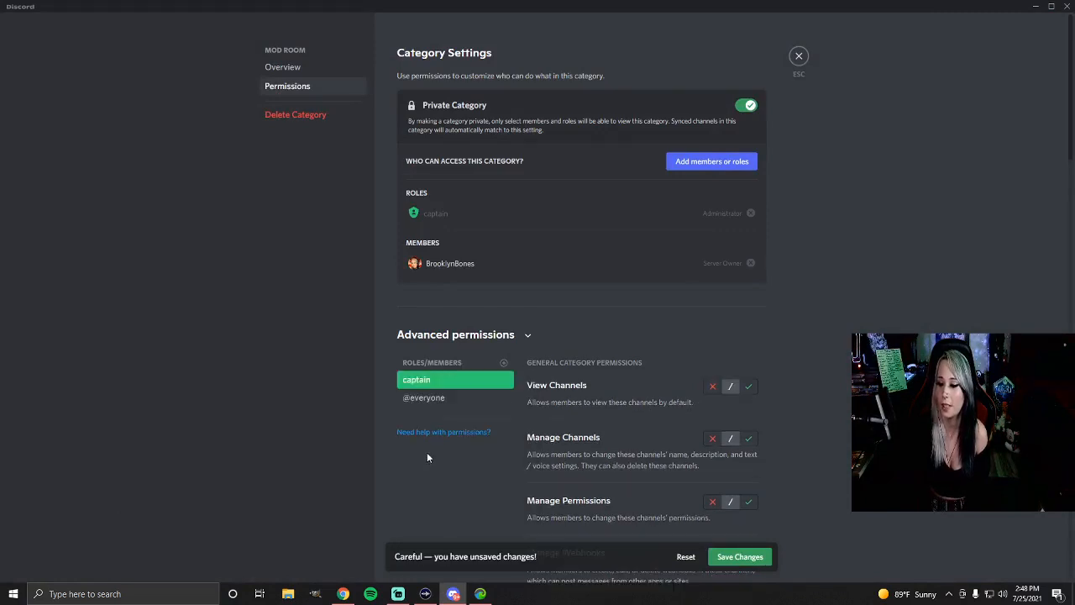
{"action": "left_click", "coordinate": [503, 363]}
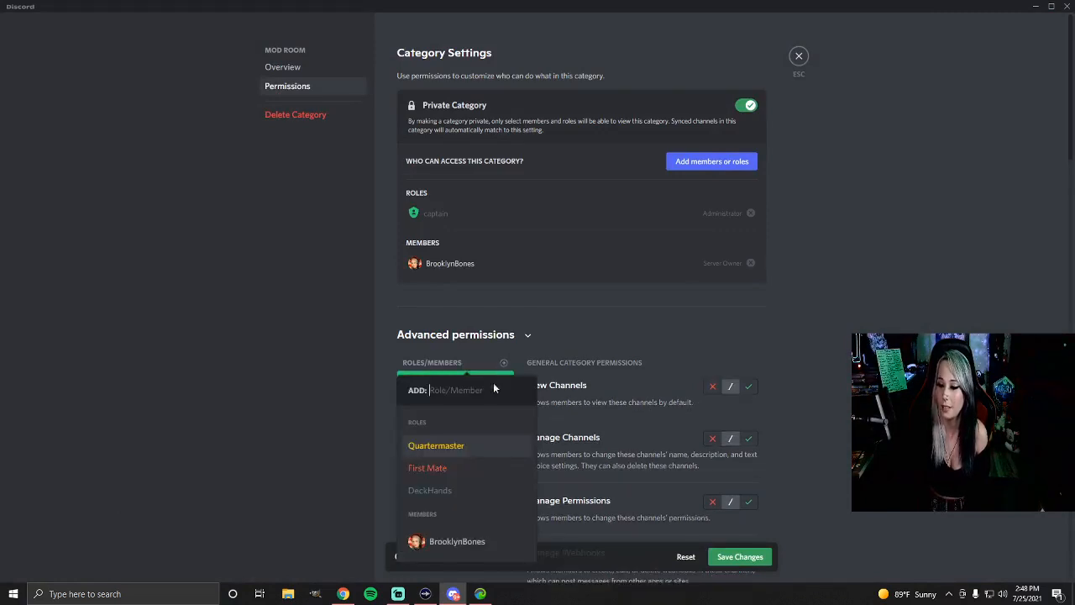
{"action": "left_click", "coordinate": [438, 447]}
{"action": "left_click", "coordinate": [740, 556]}
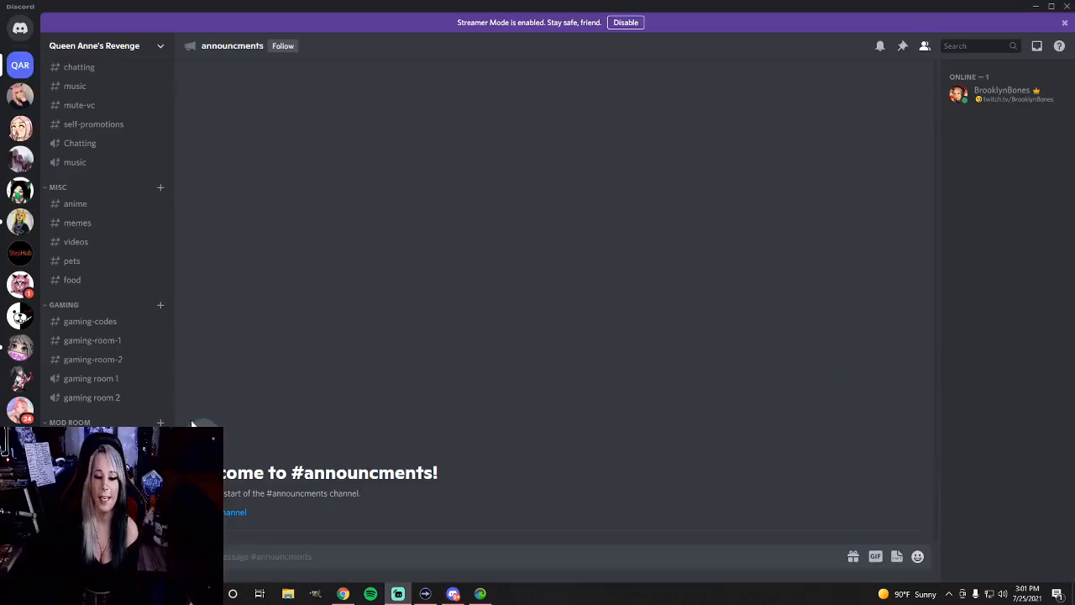
Open the DeckHands role in the server's role settings and view the server as that role
{"action": "scroll", "coordinate": [126, 360], "scroll_direction": "up", "scroll_amount": 4}
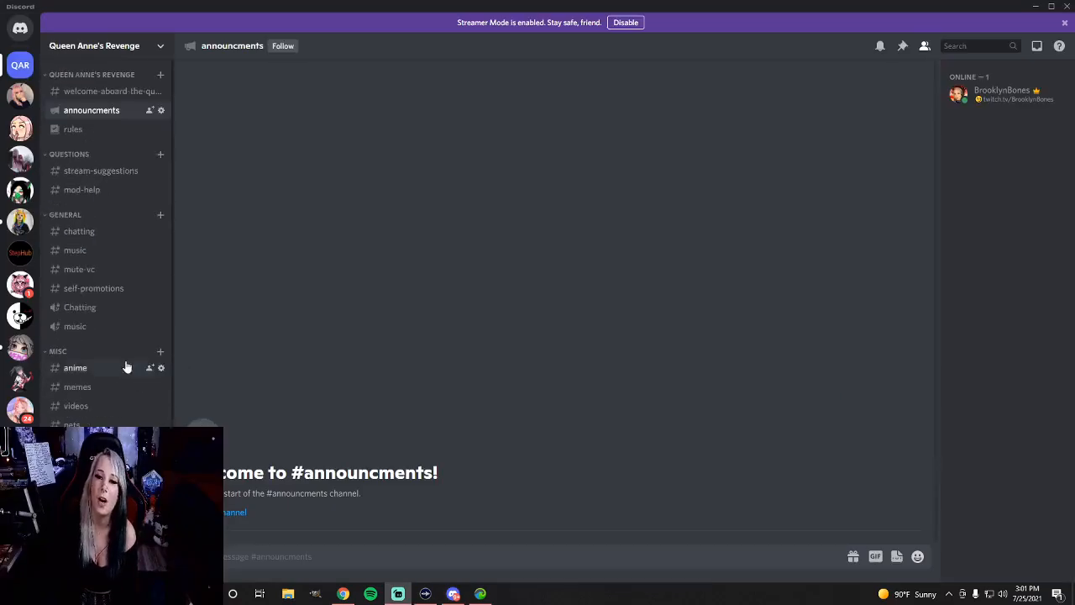
{"action": "left_click", "coordinate": [159, 47]}
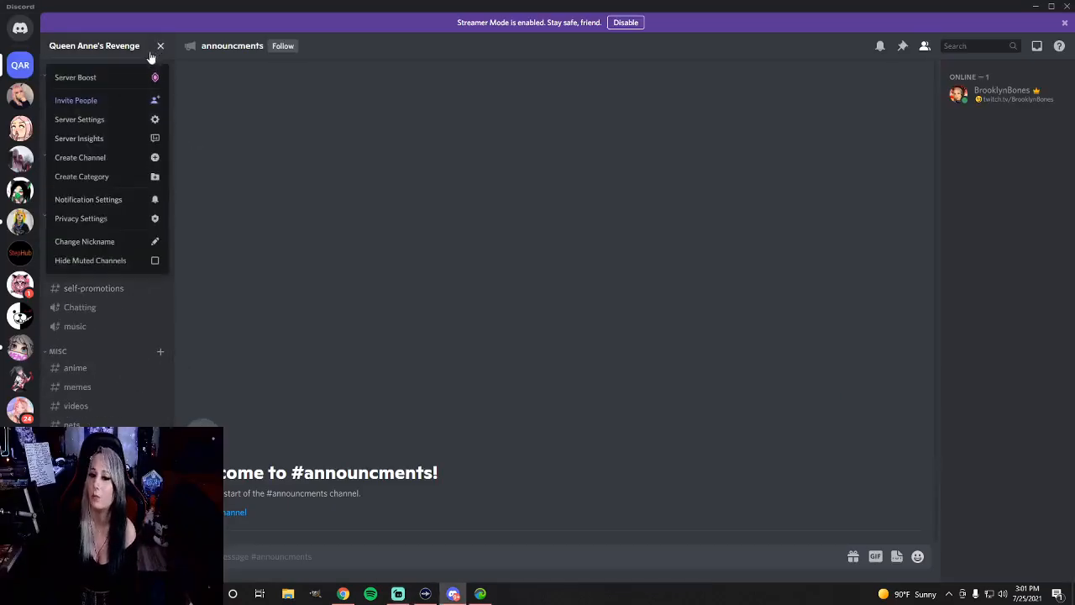
{"action": "left_click", "coordinate": [87, 123]}
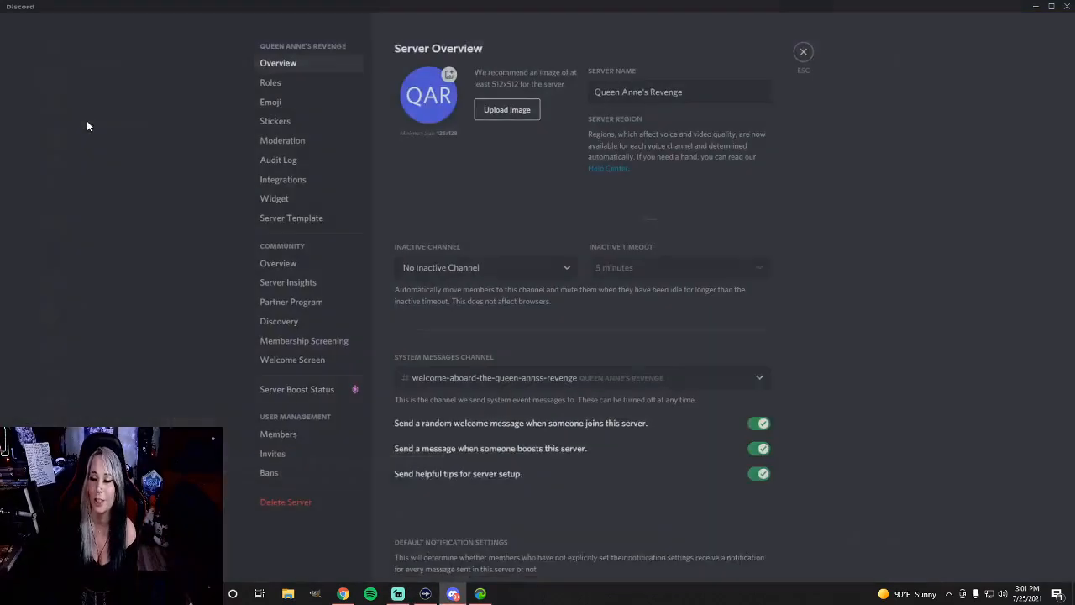
{"action": "left_click", "coordinate": [295, 85]}
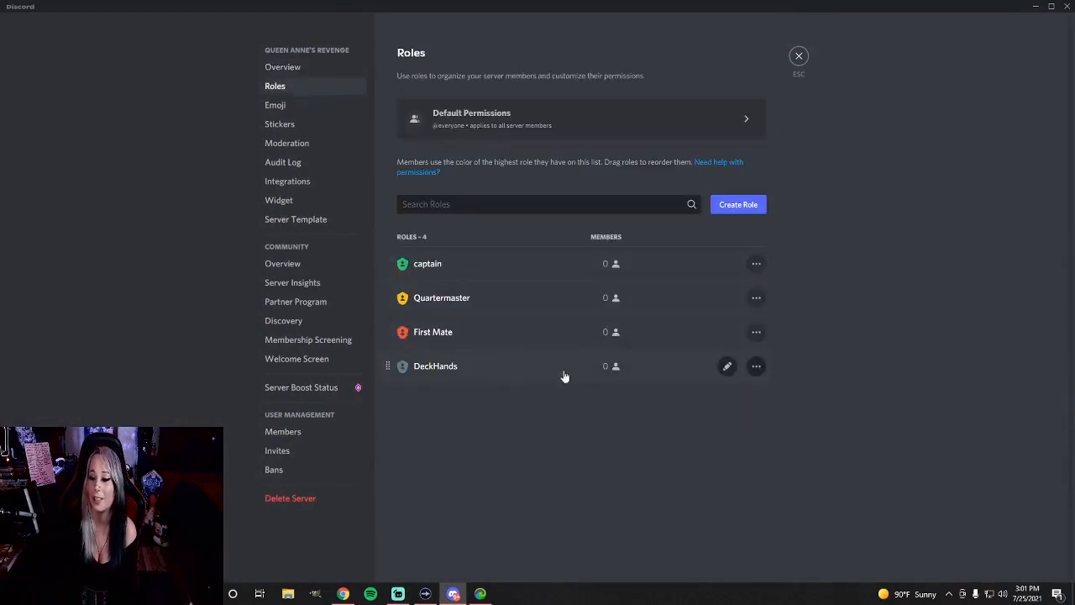
{"action": "left_click", "coordinate": [670, 376]}
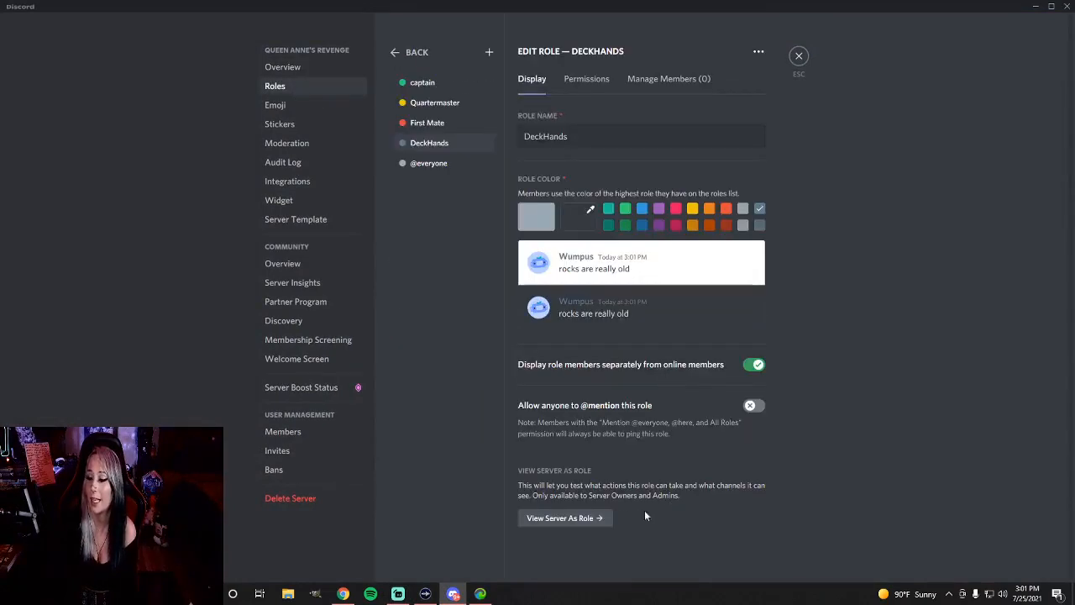
{"action": "left_click", "coordinate": [578, 519]}
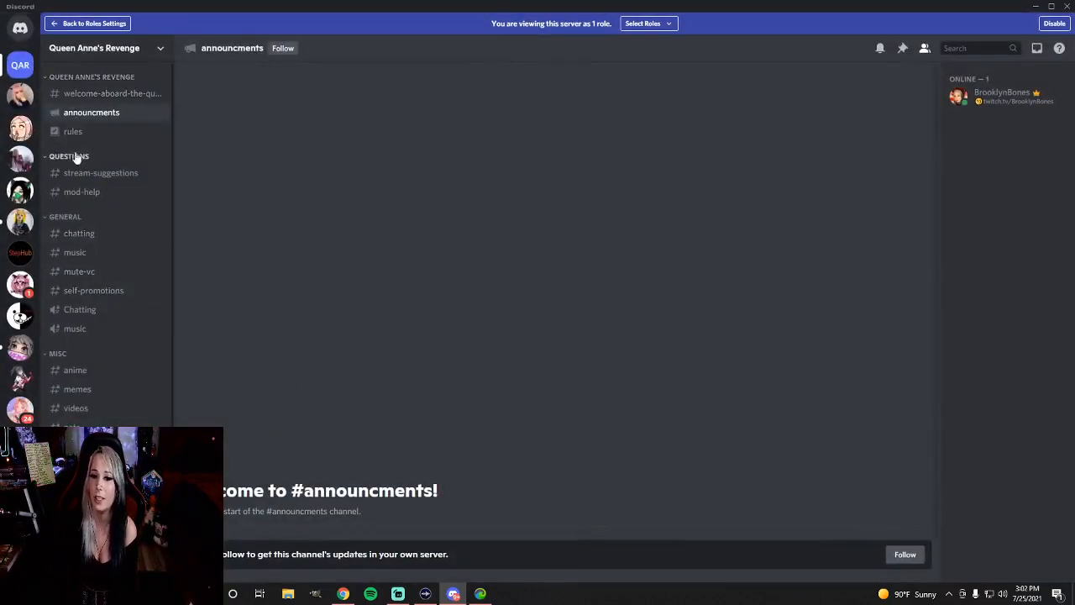
Check DeckHands access to the General category by opening its chatting, music and self-promotions channels and joining the Chatting voice channel
{"action": "scroll", "coordinate": [81, 235], "scroll_direction": "down", "scroll_amount": 1}
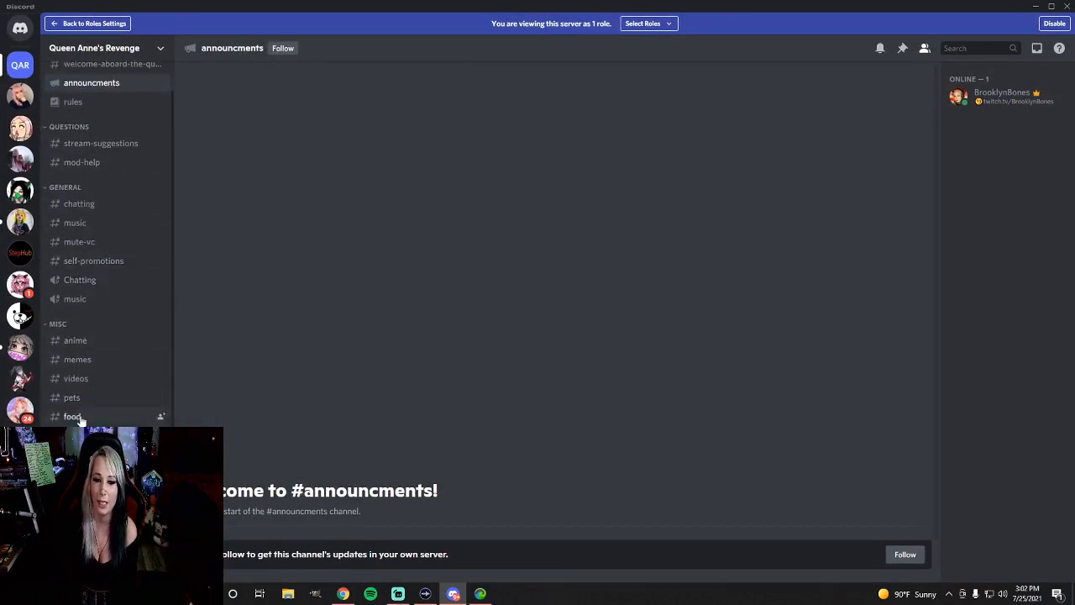
{"action": "left_click", "coordinate": [80, 206]}
{"action": "left_click", "coordinate": [84, 223]}
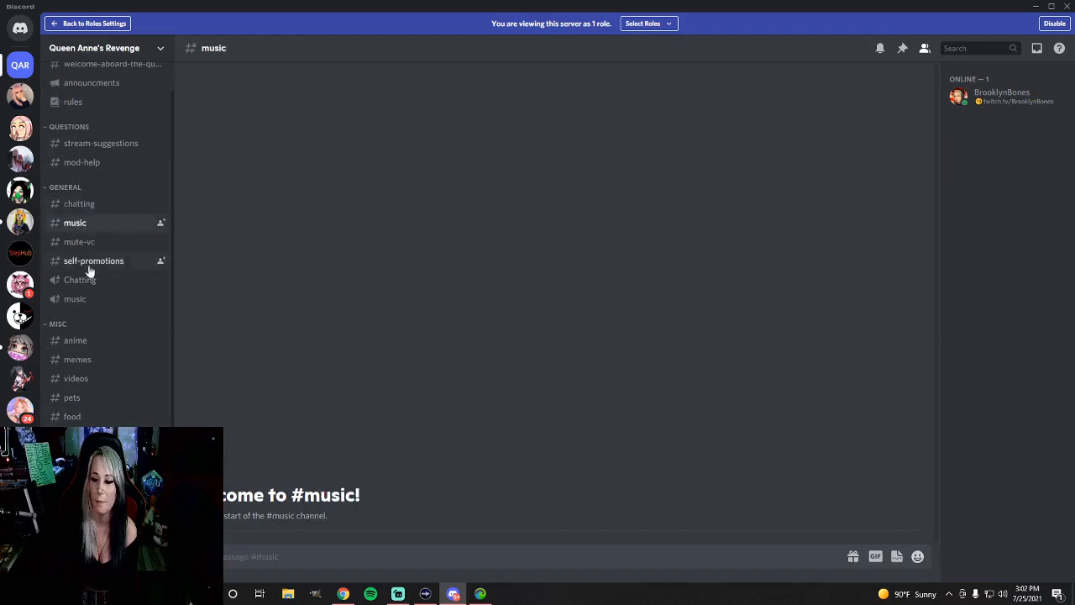
{"action": "left_click", "coordinate": [89, 261]}
{"action": "left_click", "coordinate": [84, 280]}
{"action": "scroll", "coordinate": [81, 193], "scroll_direction": "up", "scroll_amount": 1}
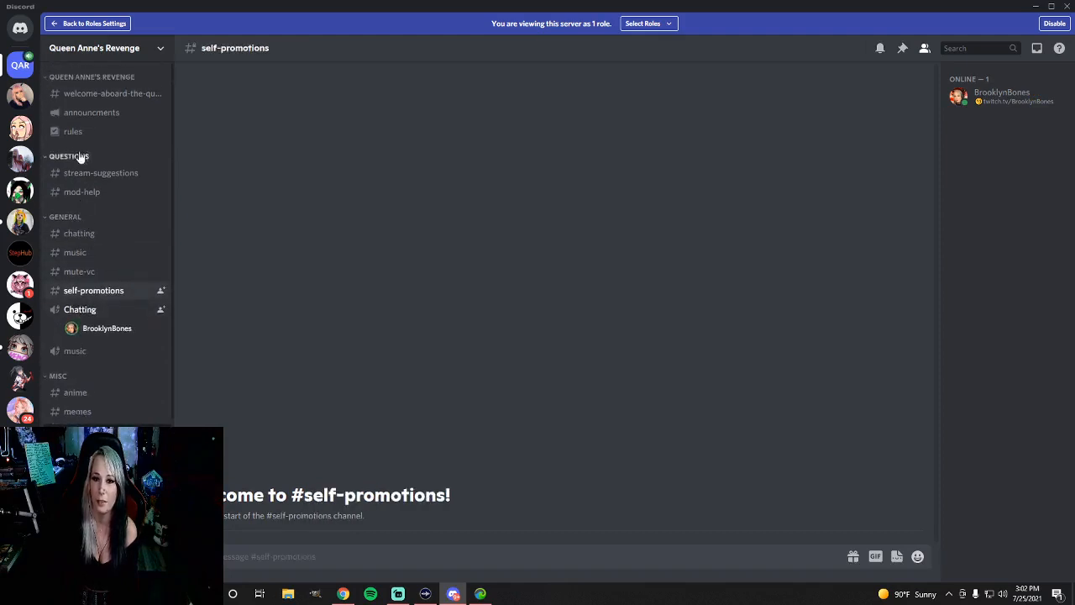
Check DeckHands access to announcments, rules, the welcome channel, stream-suggestions and mod-help, and look through the remaining categories
{"action": "left_click", "coordinate": [84, 117]}
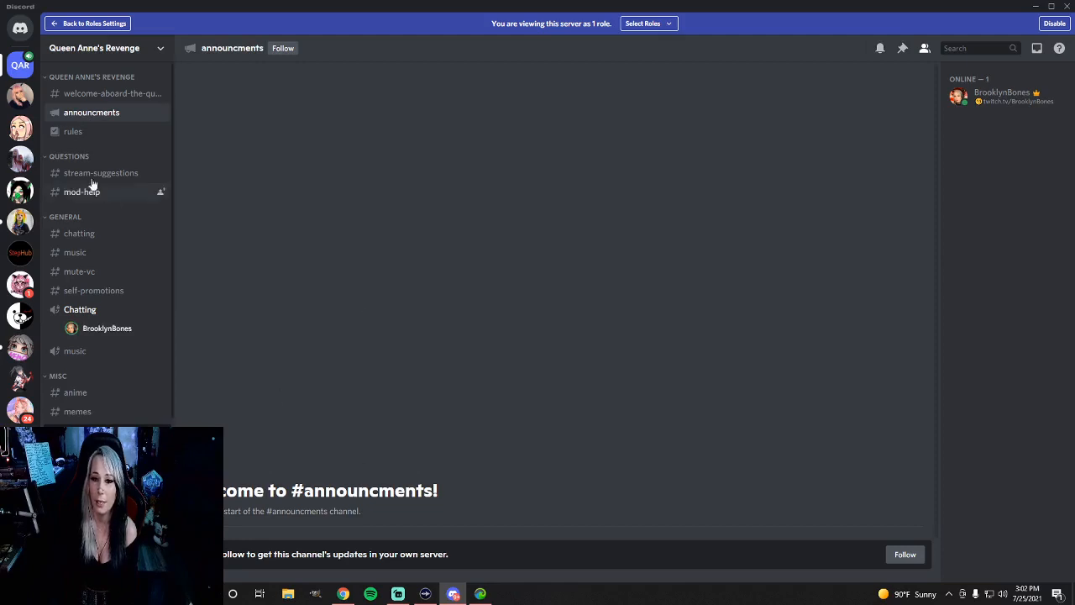
{"action": "left_click", "coordinate": [73, 137]}
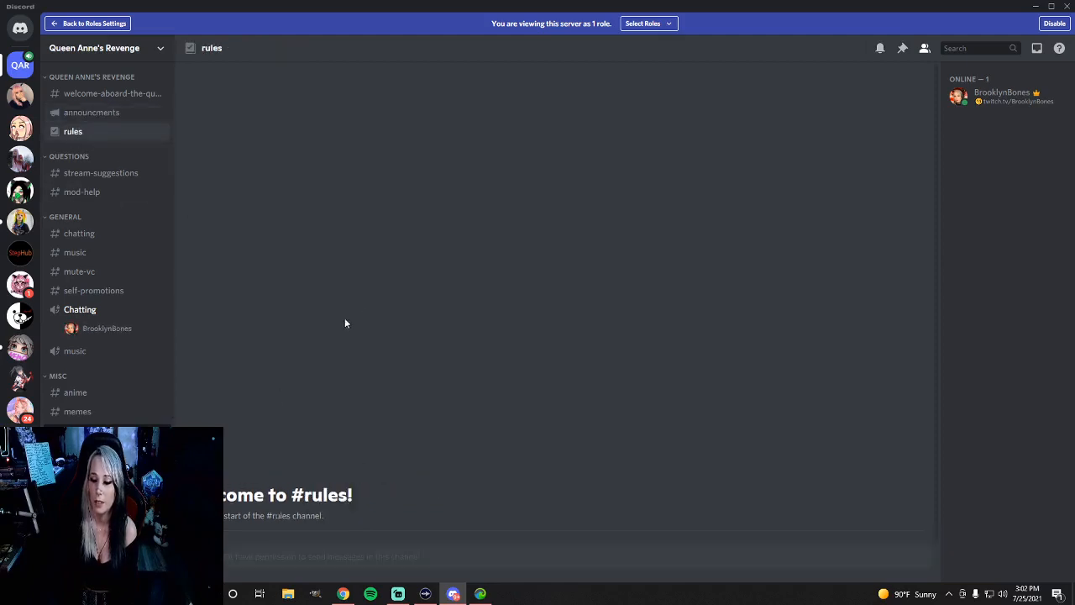
{"action": "left_click", "coordinate": [83, 95]}
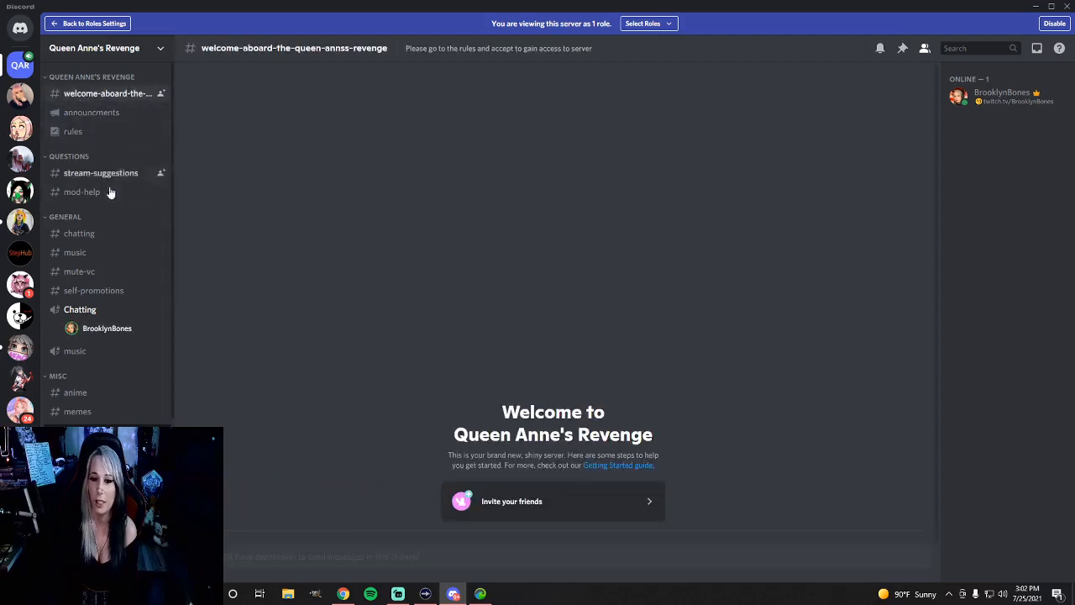
{"action": "left_click", "coordinate": [76, 175]}
{"action": "left_click", "coordinate": [85, 195]}
{"action": "scroll", "coordinate": [87, 199], "scroll_direction": "down", "scroll_amount": 3}
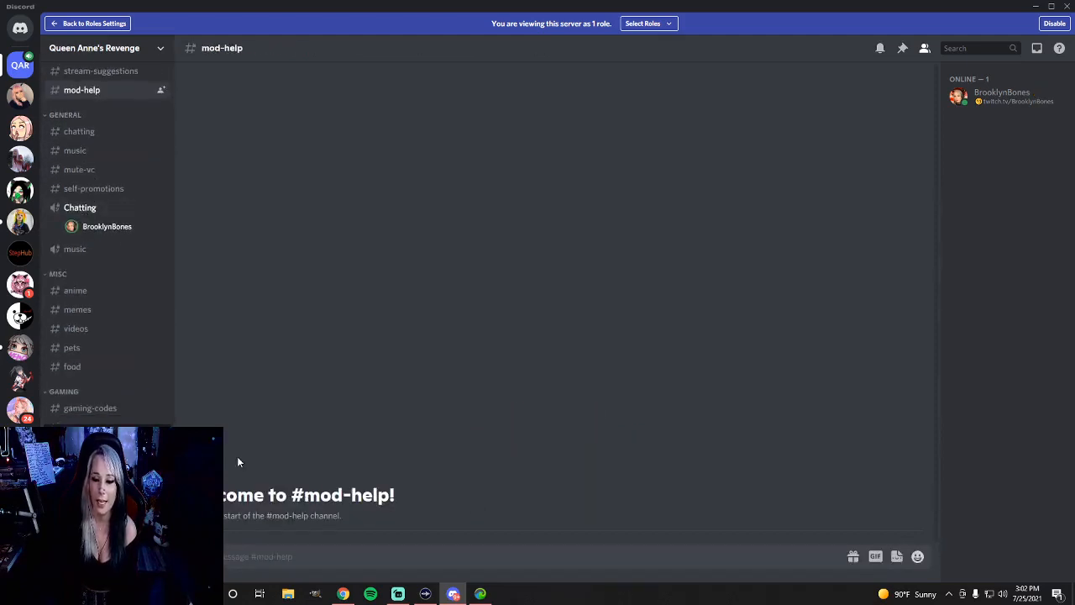
{"action": "scroll", "coordinate": [91, 461], "scroll_direction": "up", "scroll_amount": 2}
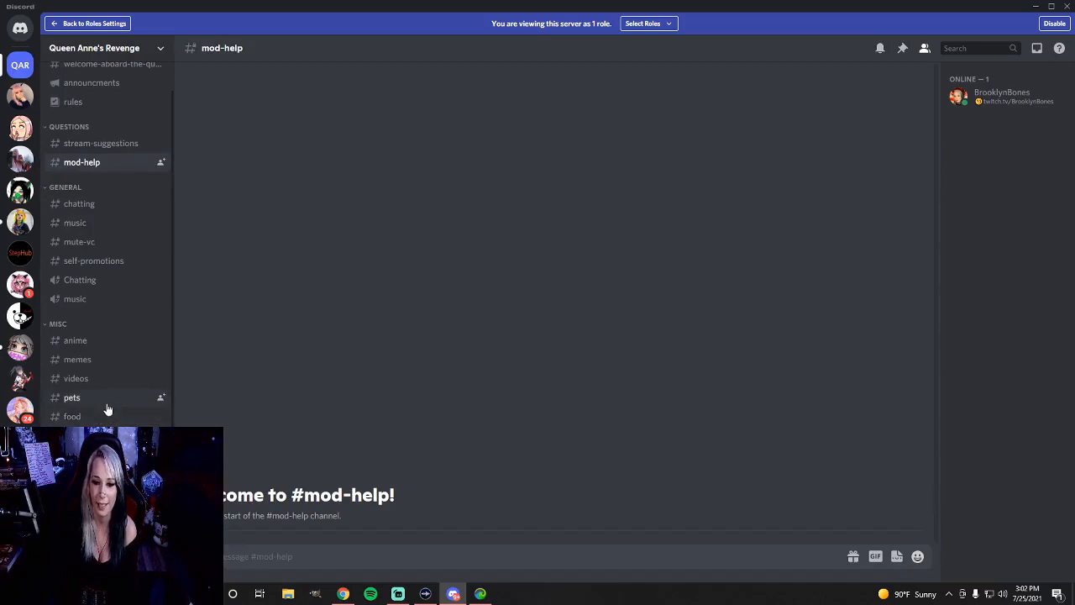
{"action": "scroll", "coordinate": [106, 393], "scroll_direction": "up", "scroll_amount": 1}
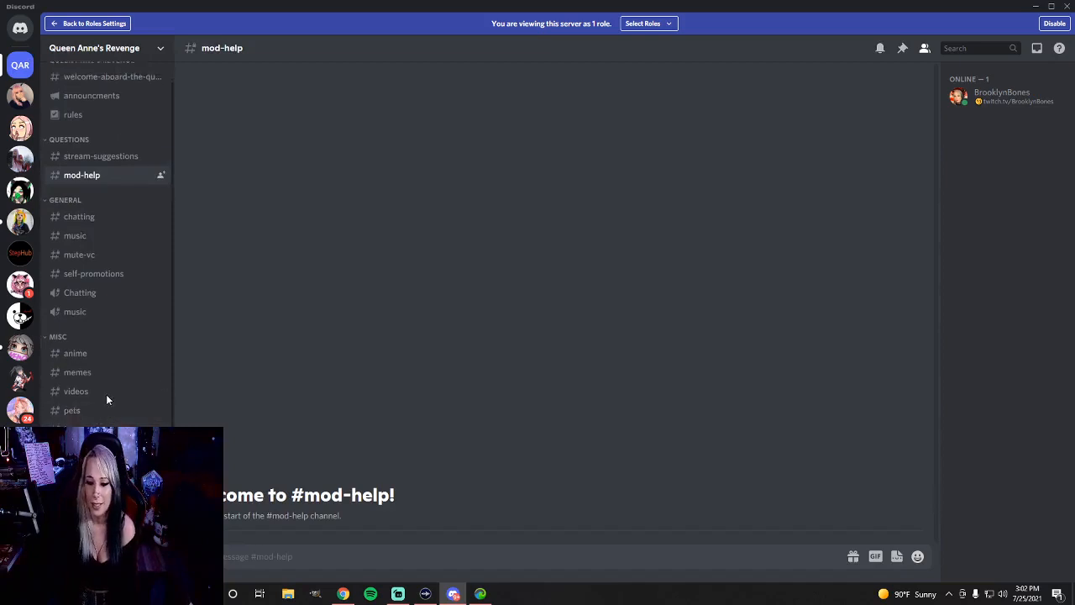
{"action": "scroll", "coordinate": [110, 391], "scroll_direction": "down", "scroll_amount": 1}
{"action": "scroll", "coordinate": [106, 361], "scroll_direction": "up", "scroll_amount": 1}
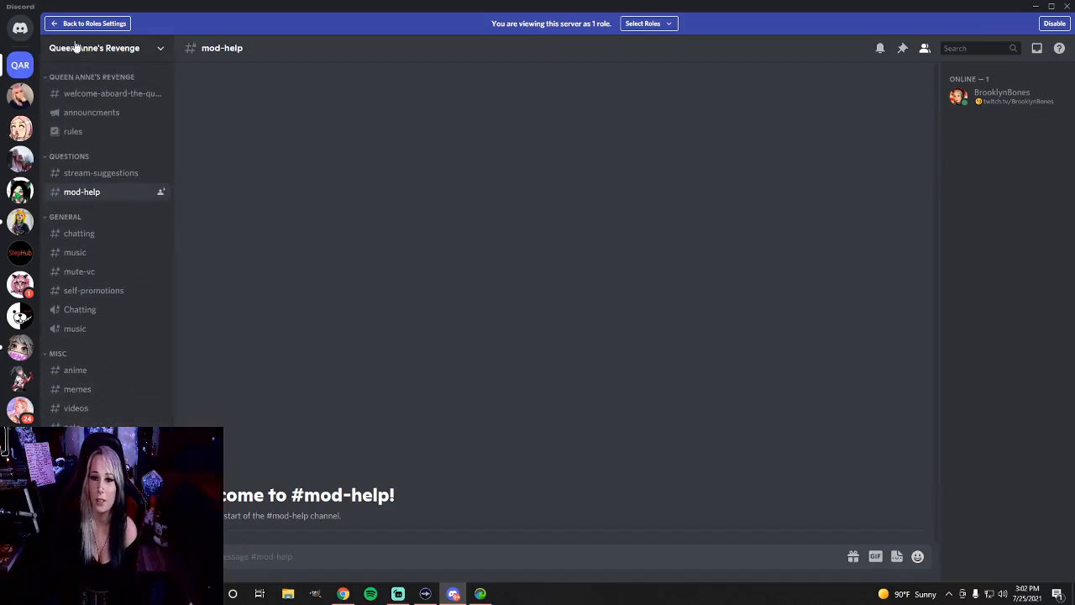
{"action": "left_click", "coordinate": [643, 23]}
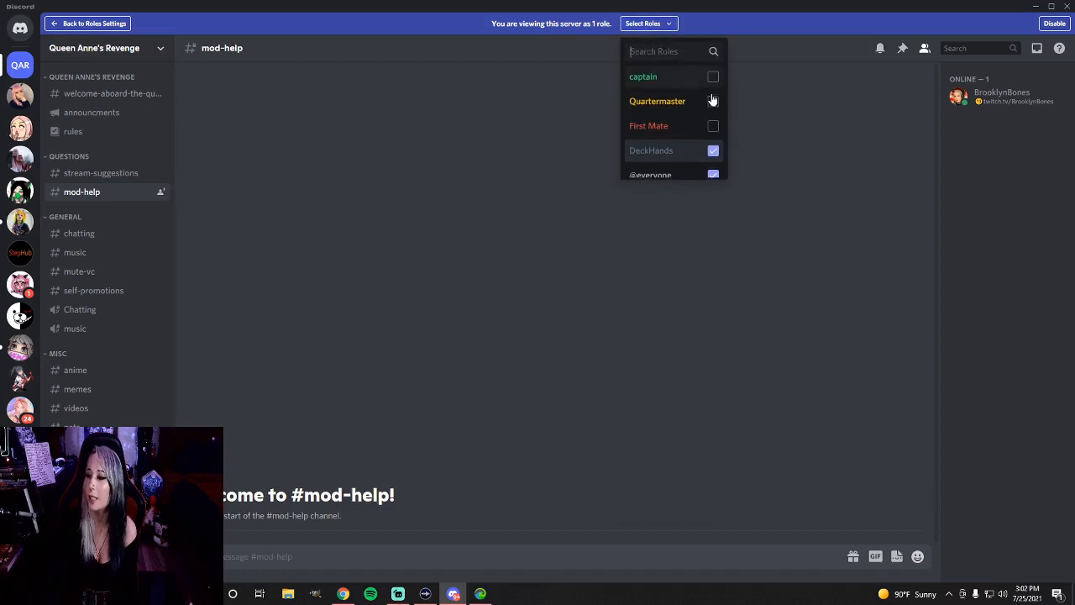
{"action": "left_click", "coordinate": [713, 151]}
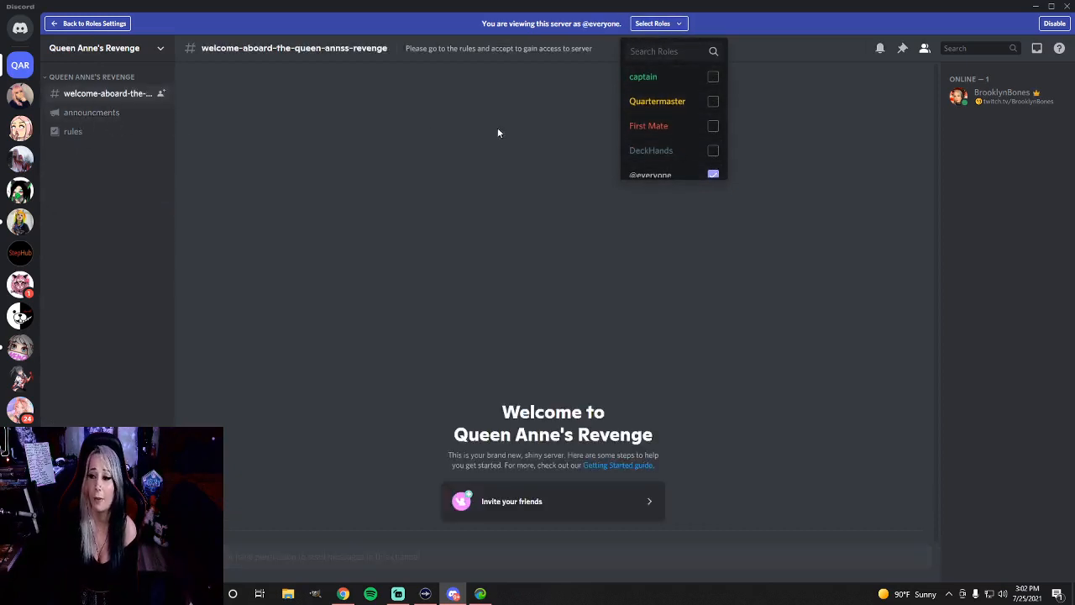
{"action": "left_click", "coordinate": [713, 101]}
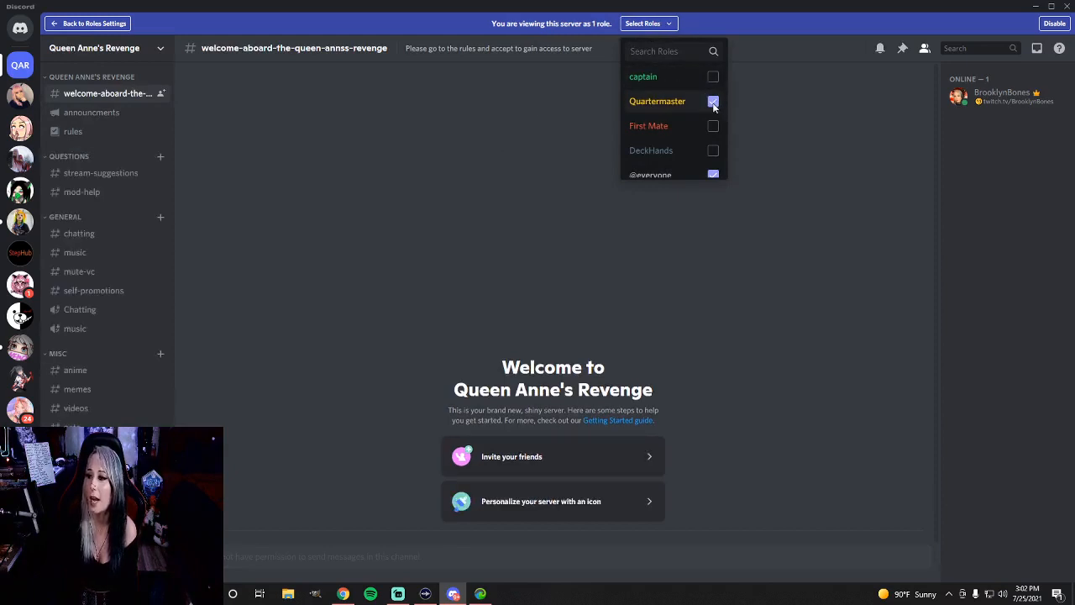
{"action": "scroll", "coordinate": [120, 252], "scroll_direction": "down", "scroll_amount": 5}
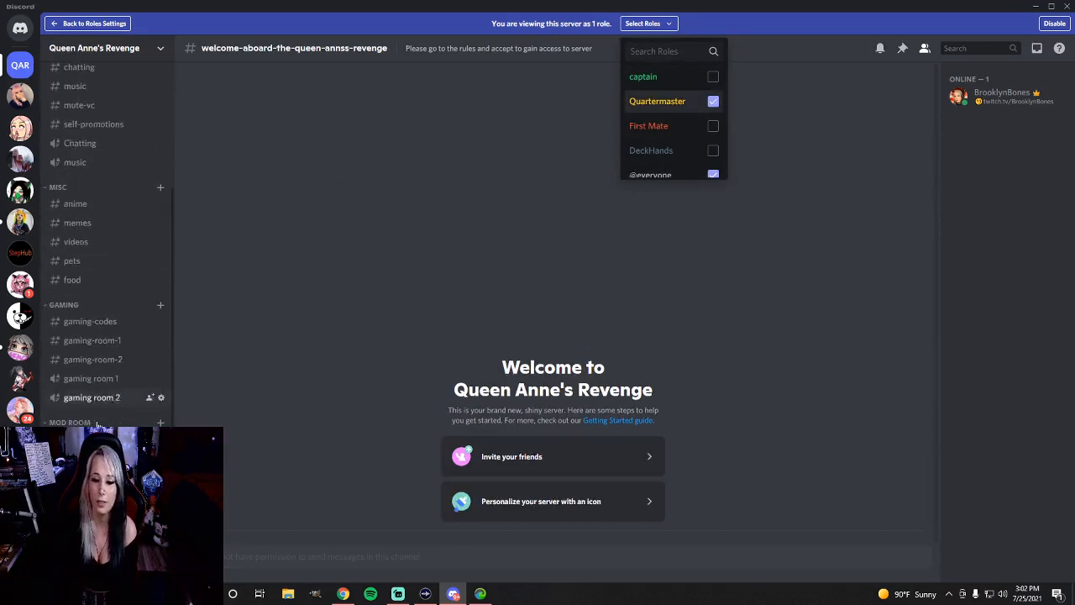
{"action": "scroll", "coordinate": [117, 370], "scroll_direction": "up", "scroll_amount": 3}
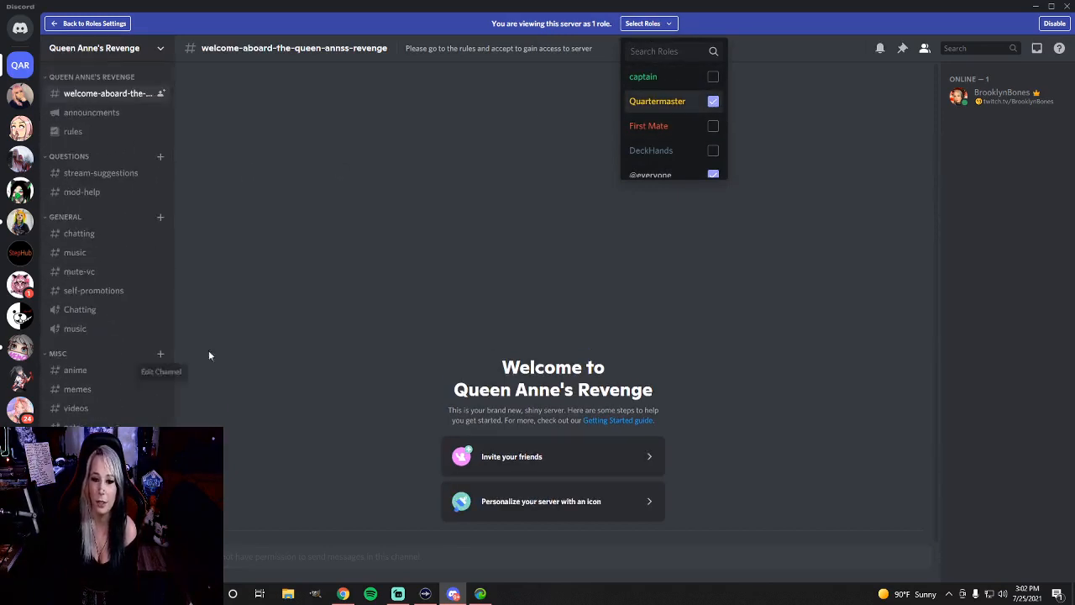
Switch the role preview from Quartermaster to captain and check the Mod room channels, including mod-updates and mod-chat
{"action": "left_click", "coordinate": [713, 101]}
{"action": "left_click", "coordinate": [713, 77]}
{"action": "scroll", "coordinate": [110, 218], "scroll_direction": "down", "scroll_amount": 5}
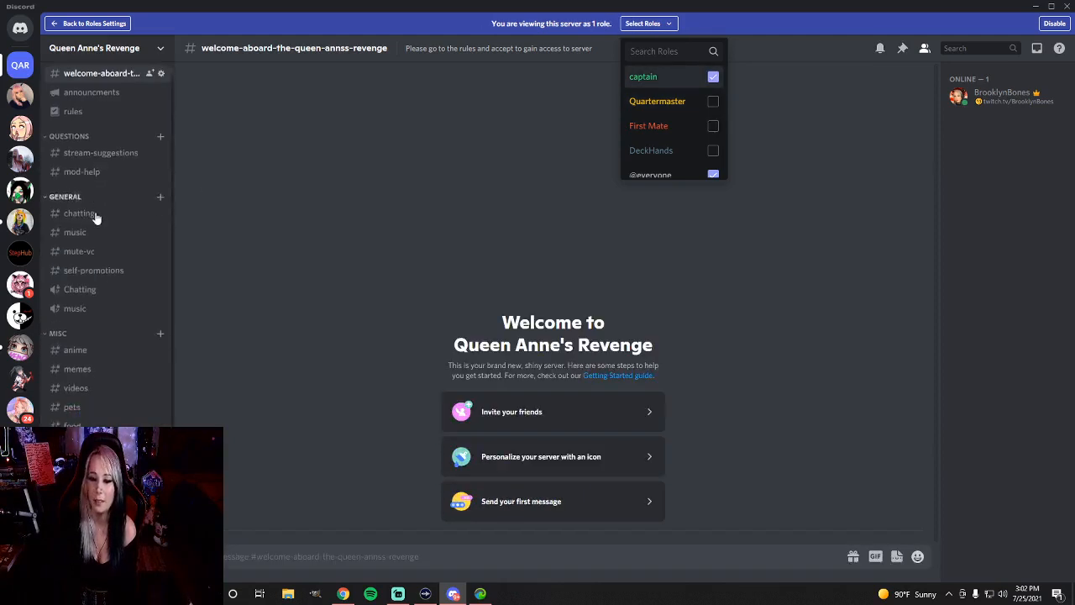
{"action": "scroll", "coordinate": [97, 233], "scroll_direction": "up", "scroll_amount": 5}
{"action": "scroll", "coordinate": [101, 237], "scroll_direction": "down", "scroll_amount": 3}
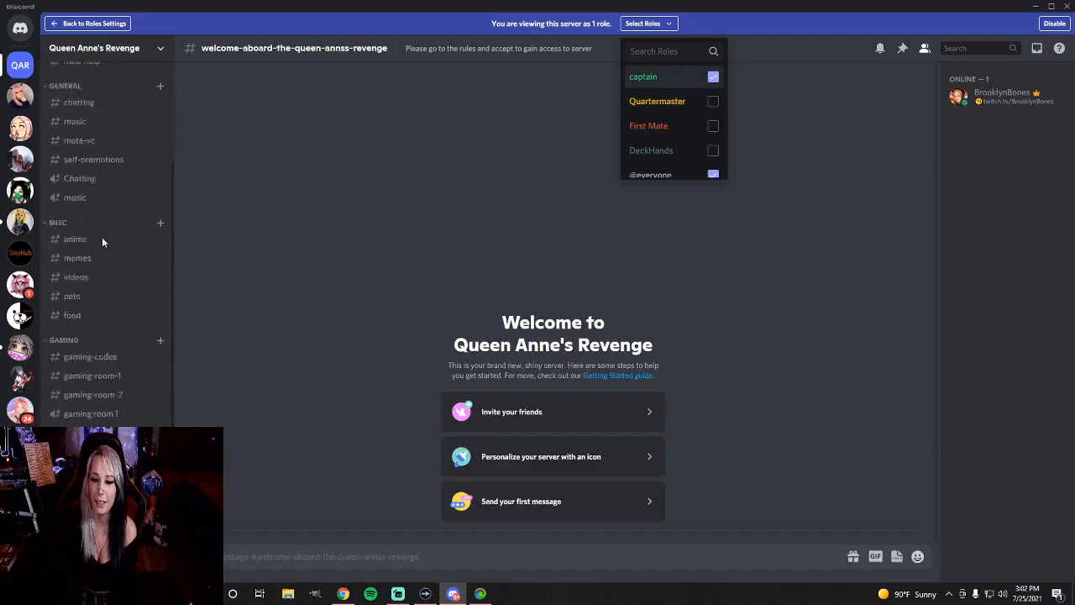
{"action": "left_click", "coordinate": [101, 458]}
{"action": "left_click", "coordinate": [101, 477]}
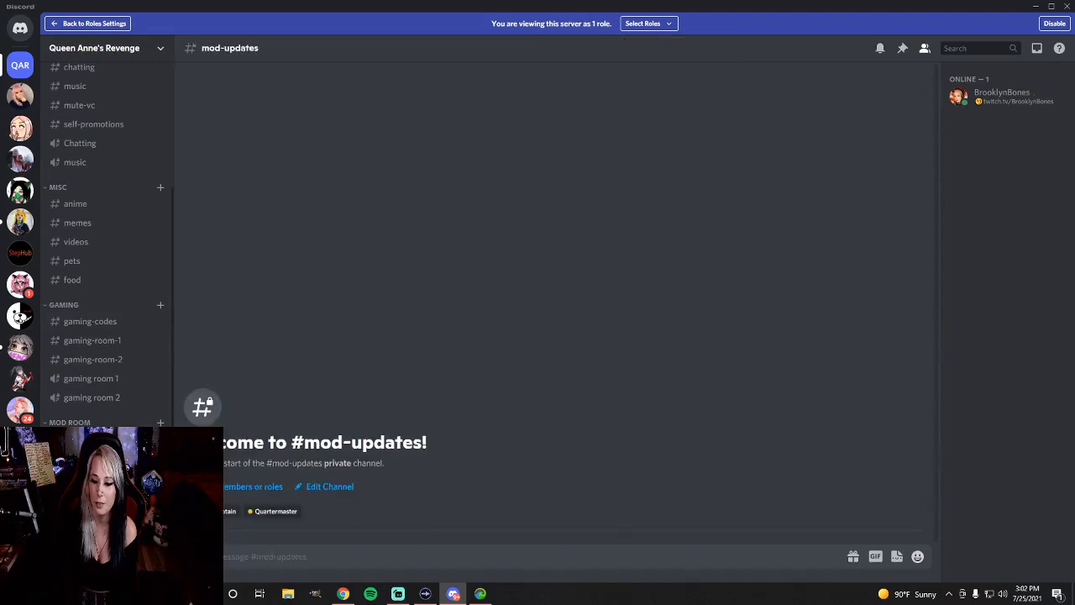
{"action": "left_click", "coordinate": [101, 495]}
{"action": "scroll", "coordinate": [101, 252], "scroll_direction": "down", "scroll_amount": 1}
{"action": "left_click", "coordinate": [101, 538]}
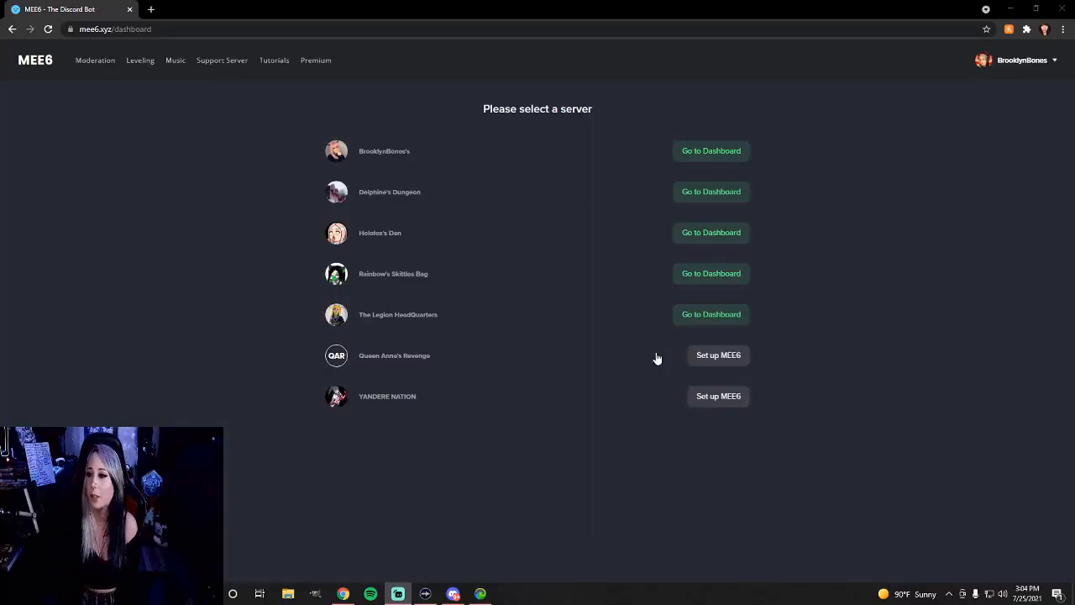
Set up the MEE6 bot for the Queen Anne's Revenge server and authorize all its requested permissions
{"action": "left_click", "coordinate": [710, 359]}
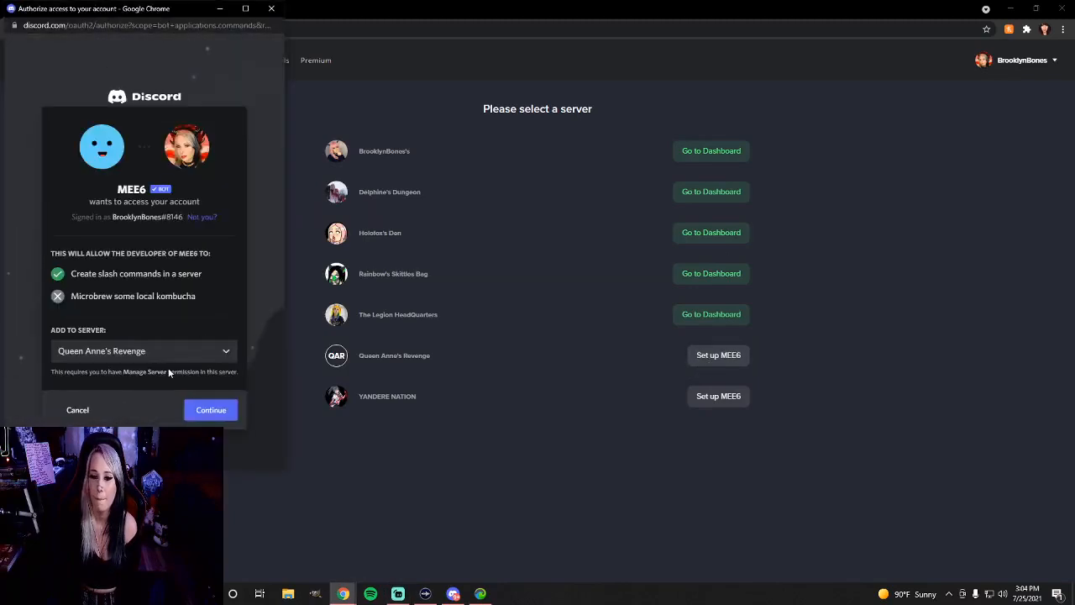
{"action": "left_click", "coordinate": [212, 410]}
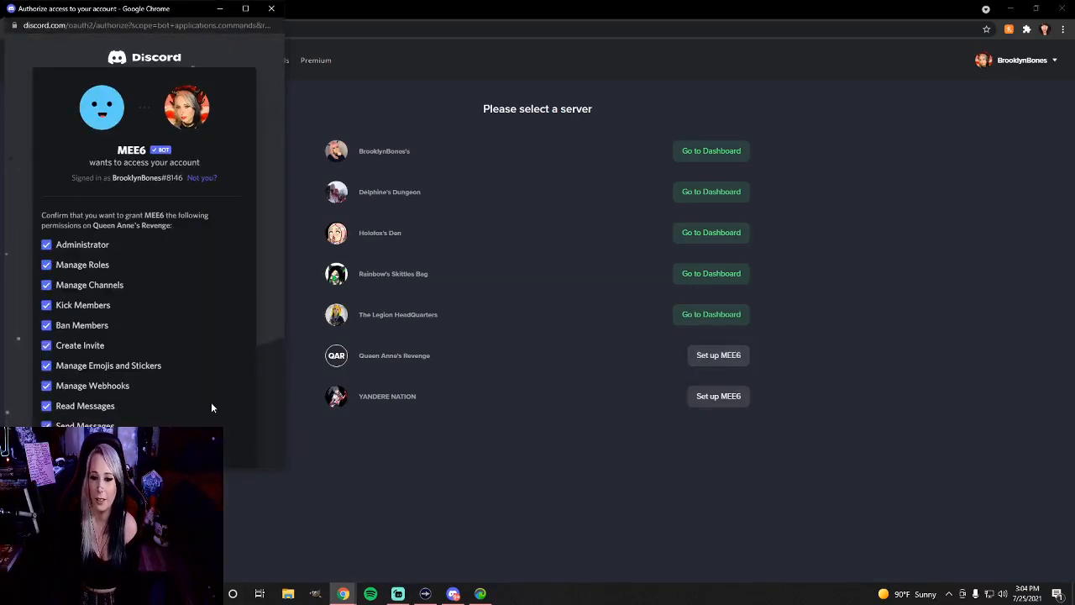
{"action": "scroll", "coordinate": [196, 391], "scroll_direction": "down", "scroll_amount": 5}
{"action": "left_click", "coordinate": [226, 451]}
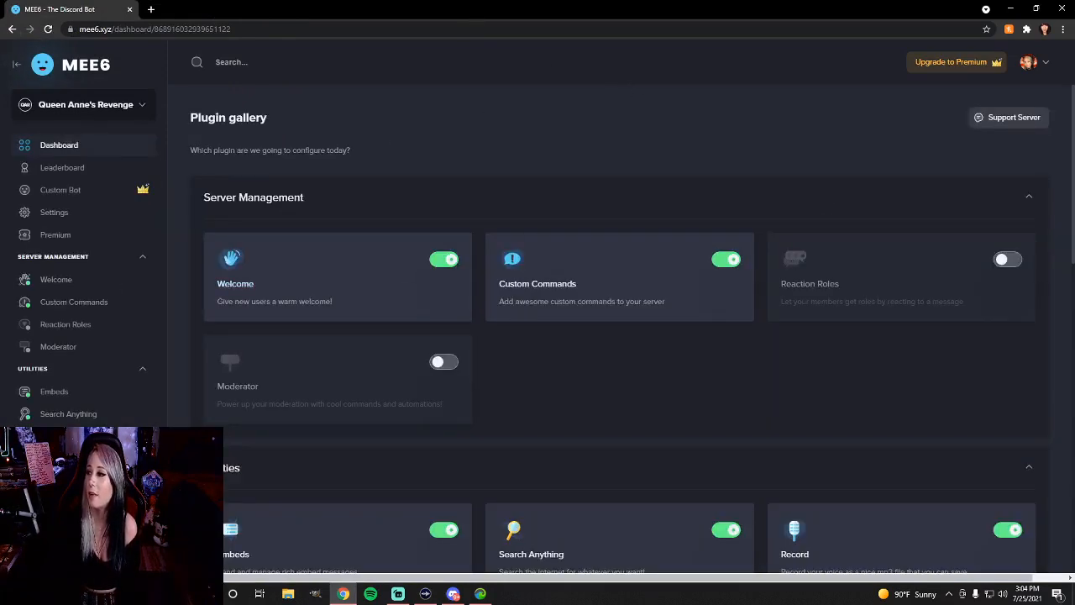
Switch back to Discord, jump to the unread channel, and return from the role preview to the role settings
{"action": "left_click", "coordinate": [1010, 9]}
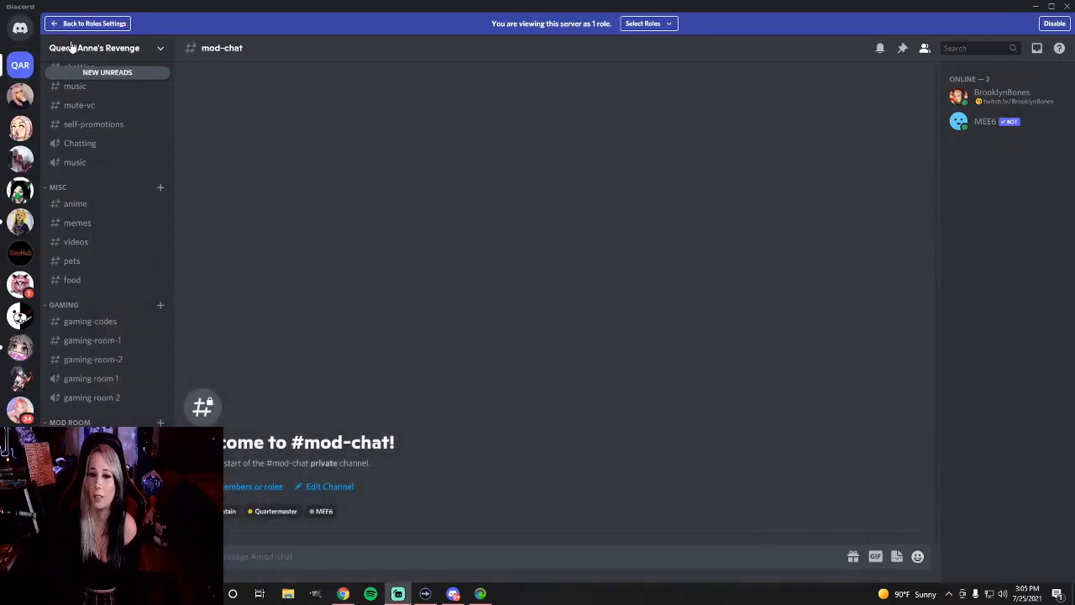
{"action": "left_click", "coordinate": [124, 74]}
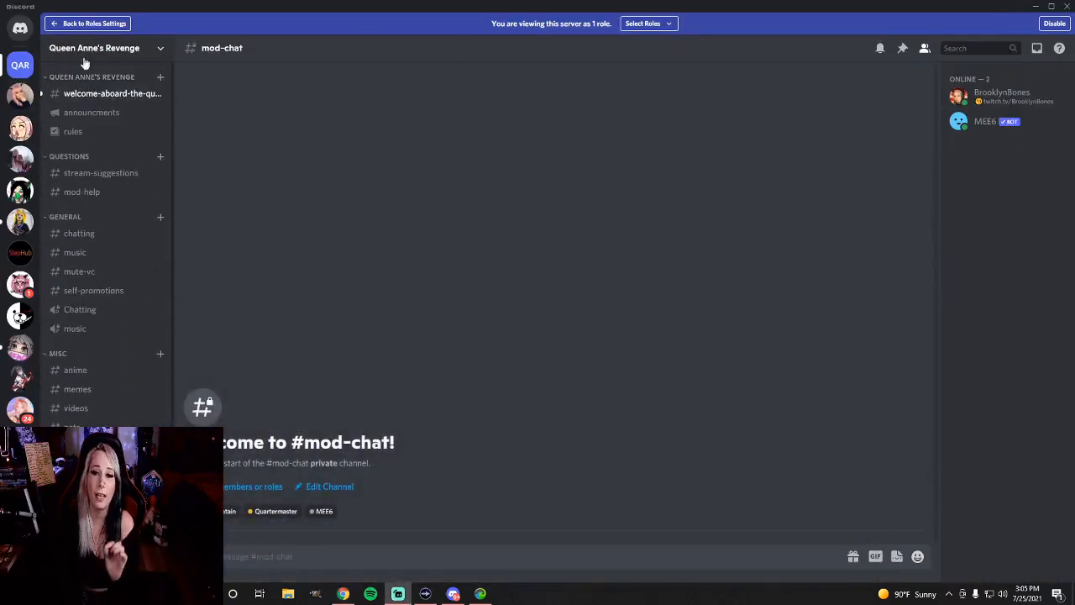
{"action": "left_click", "coordinate": [87, 25]}
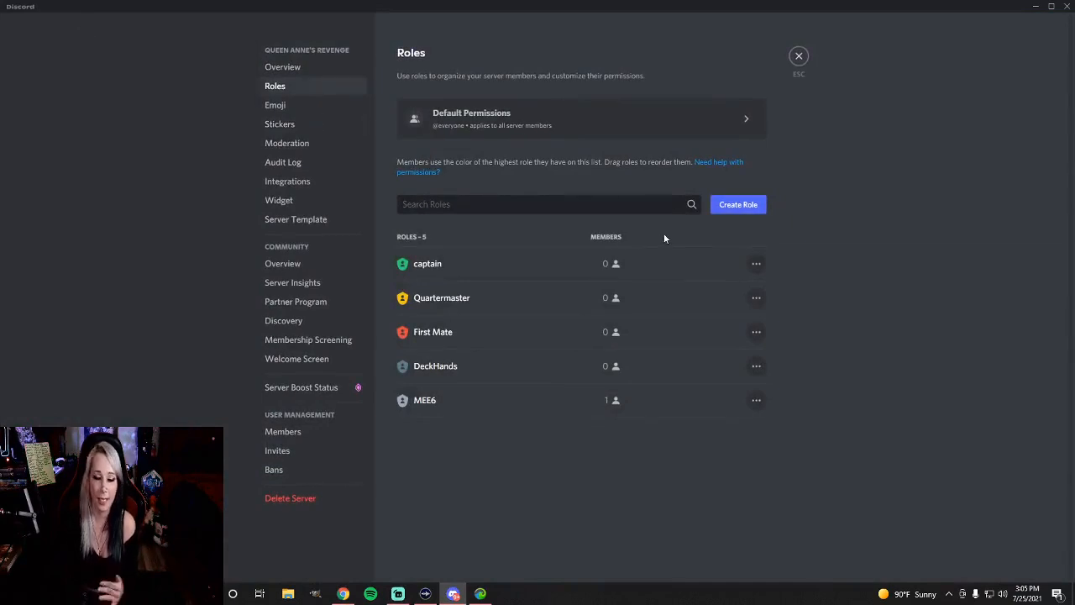
Create a role named Bots, place it between captain and Quartermaster, and save the changes
{"action": "left_click", "coordinate": [749, 204]}
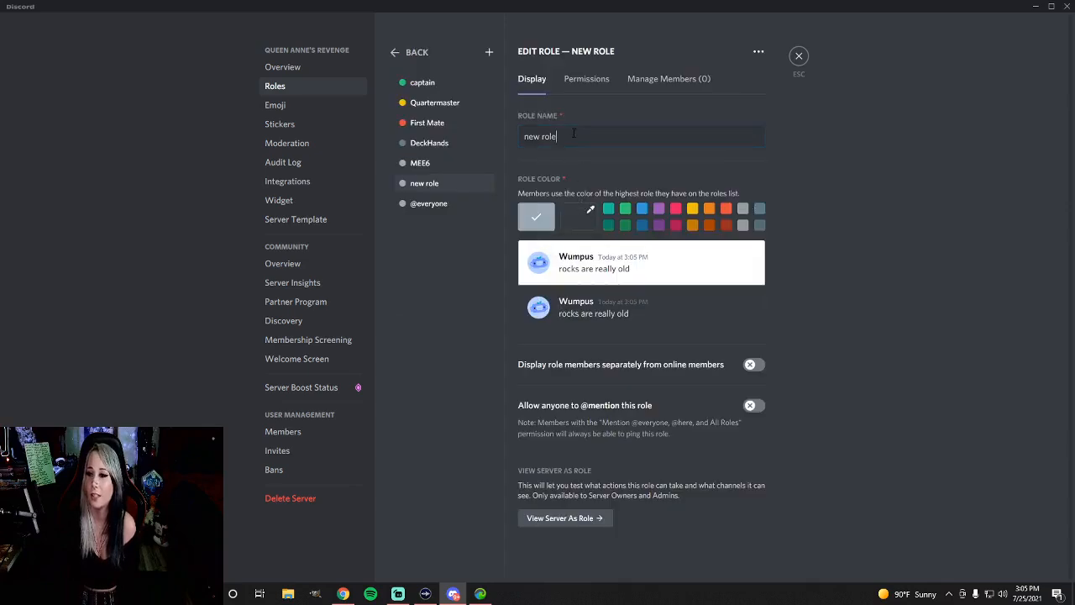
{"action": "type", "text": "Bots"}
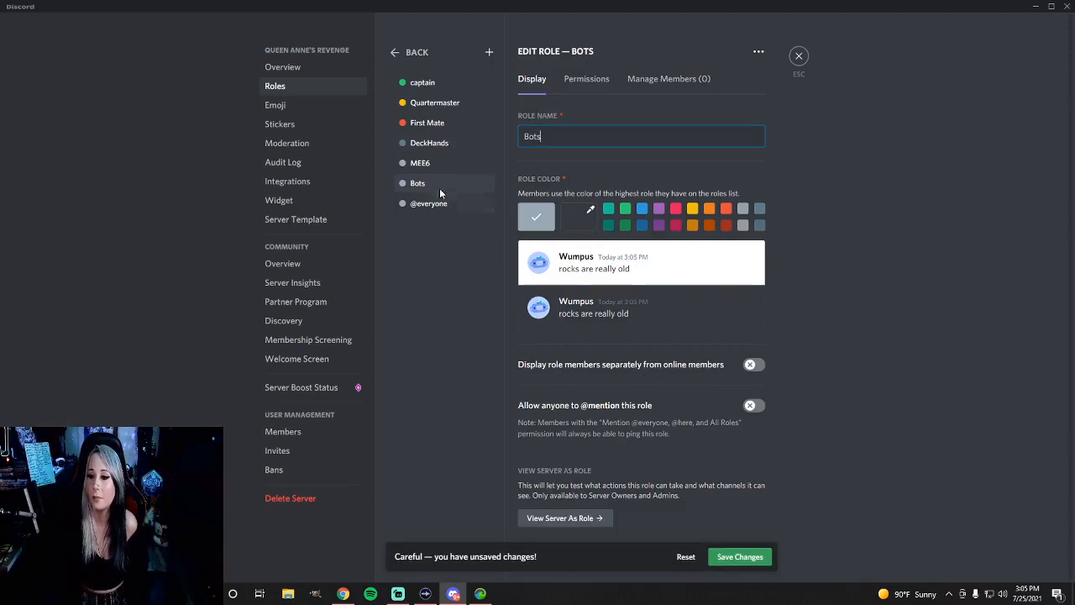
{"action": "left_click_drag", "start_coordinate": [440, 193], "coordinate": [440, 102]}
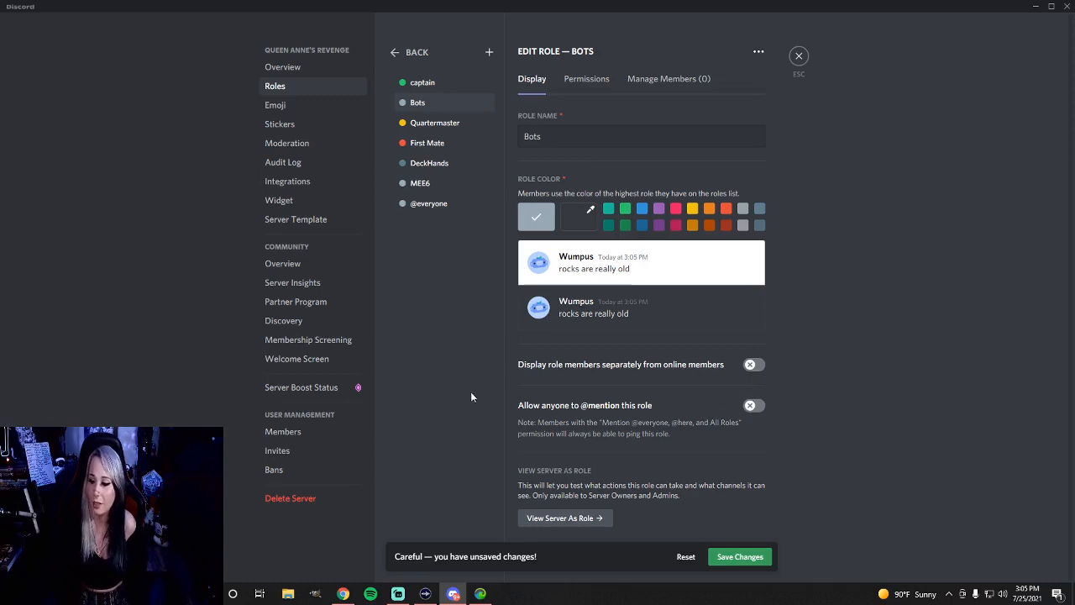
{"action": "left_click", "coordinate": [740, 557]}
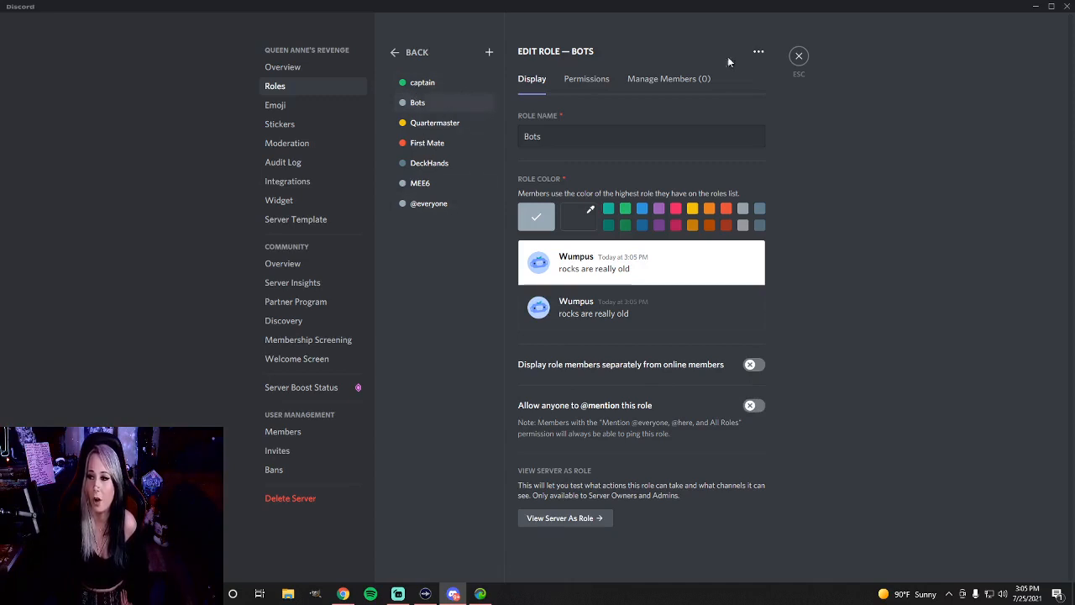
Leave the role settings, open the welcome channel, and assign the Bots role to the MEE6 bot
{"action": "left_click", "coordinate": [799, 57]}
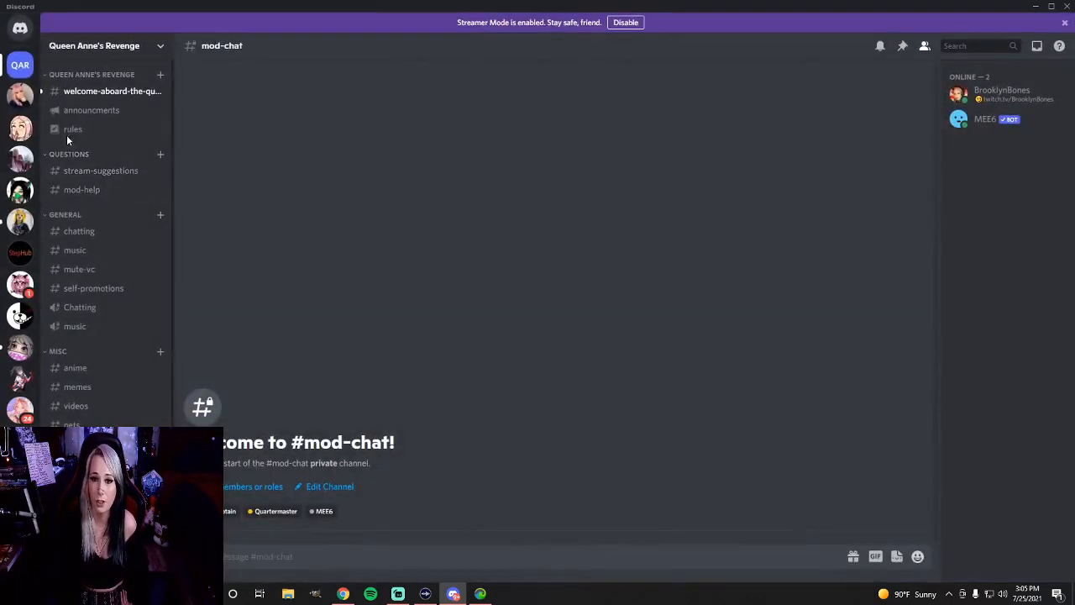
{"action": "left_click", "coordinate": [83, 95]}
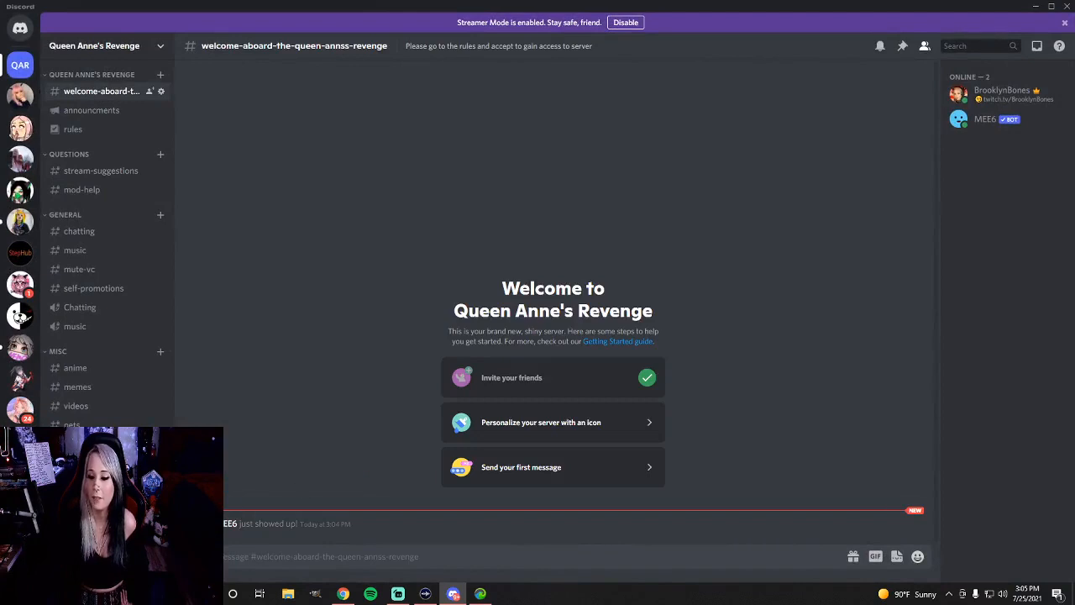
{"action": "right_click", "coordinate": [228, 523]}
{"action": "mouse_move", "coordinate": [279, 567]}
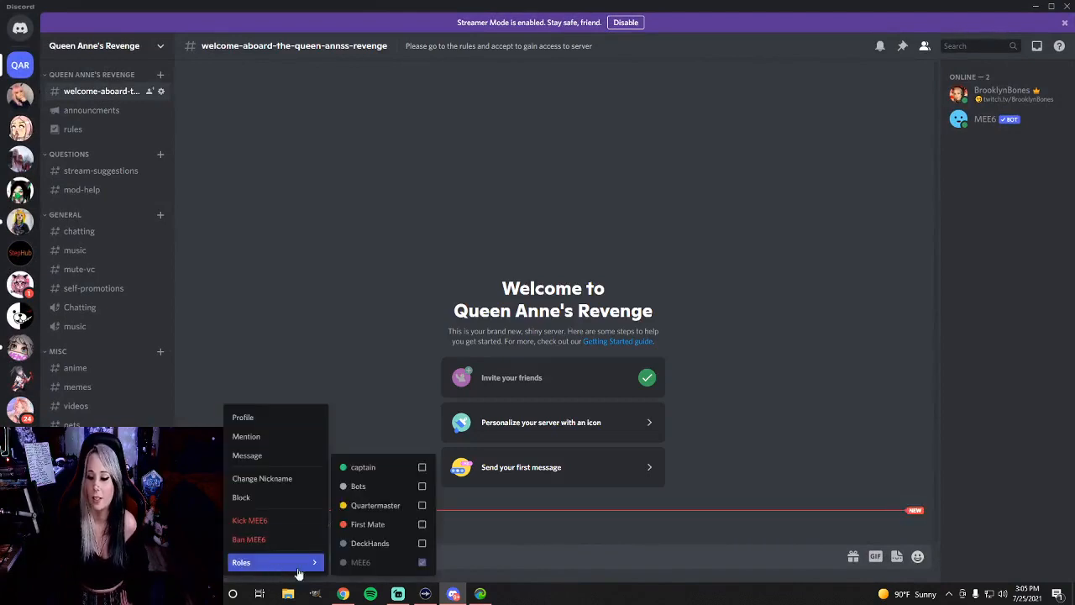
{"action": "left_click", "coordinate": [370, 486]}
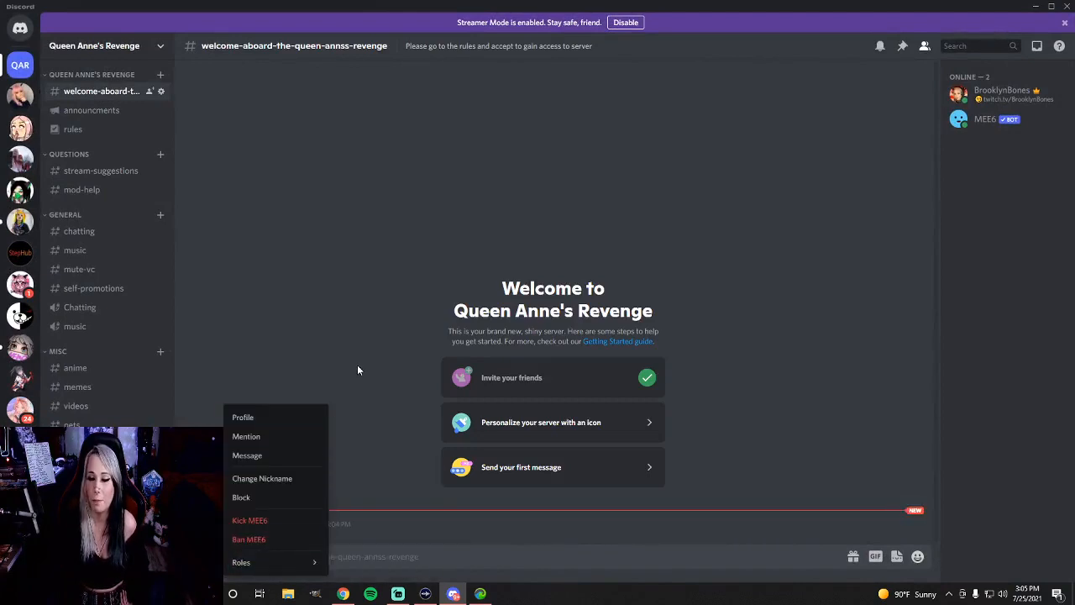
{"action": "left_click", "coordinate": [200, 233]}
Open the permission settings of the Queen Anne's Revenge category and add the Bots role to its advanced permissions
{"action": "right_click", "coordinate": [69, 213]}
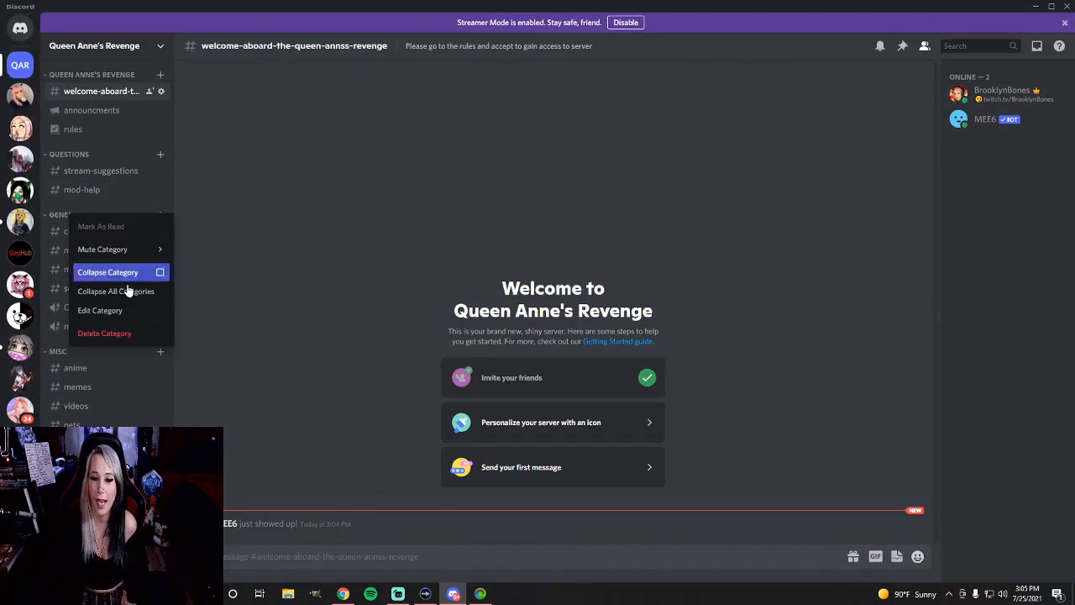
{"action": "right_click", "coordinate": [69, 75]}
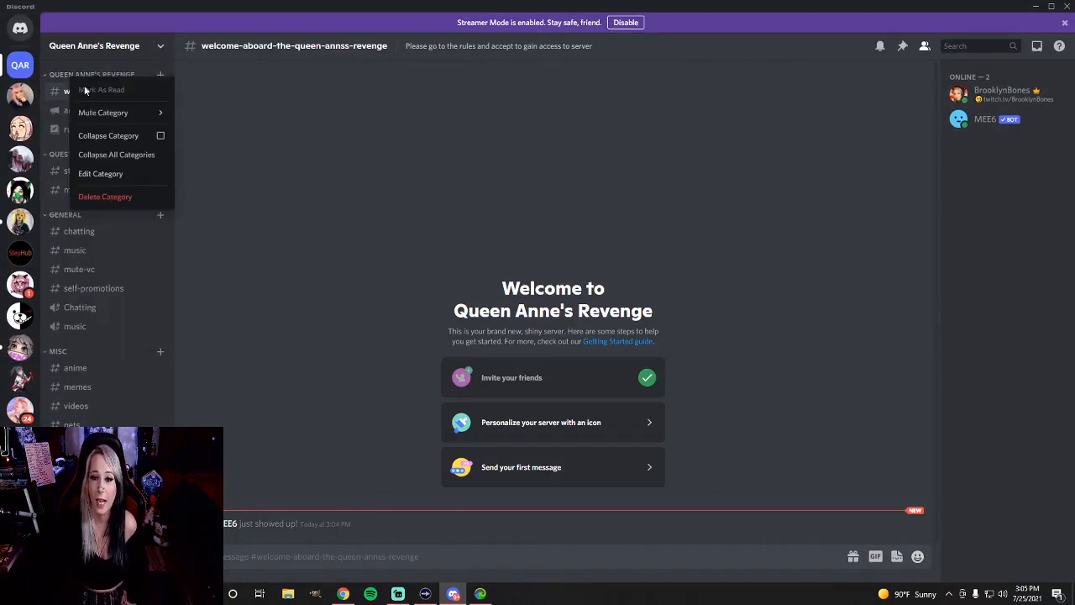
{"action": "left_click", "coordinate": [117, 174]}
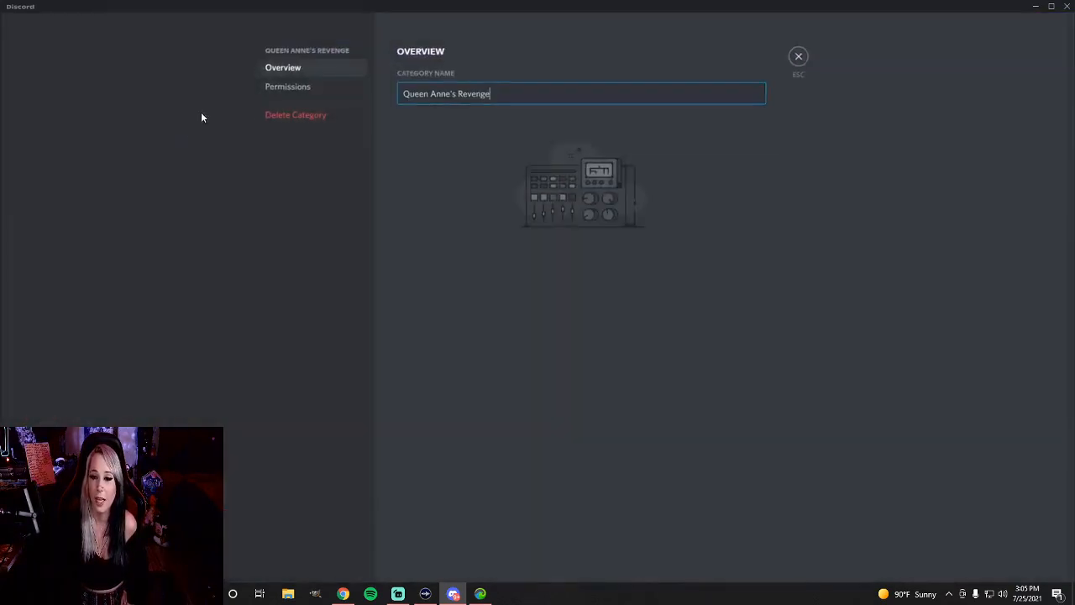
{"action": "left_click", "coordinate": [288, 88]}
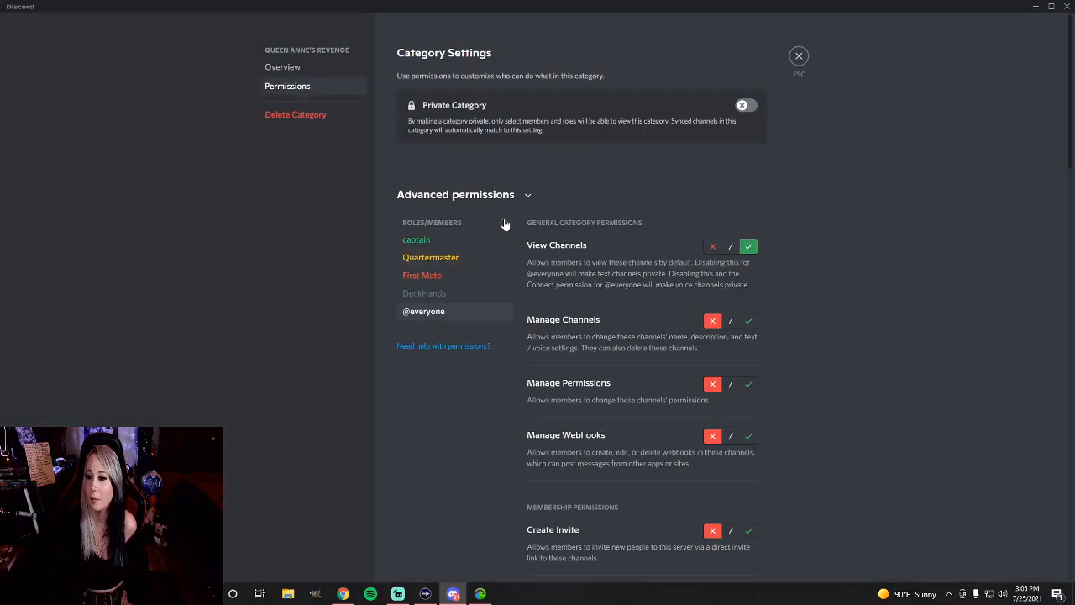
{"action": "left_click", "coordinate": [504, 222]}
{"action": "left_click", "coordinate": [440, 329]}
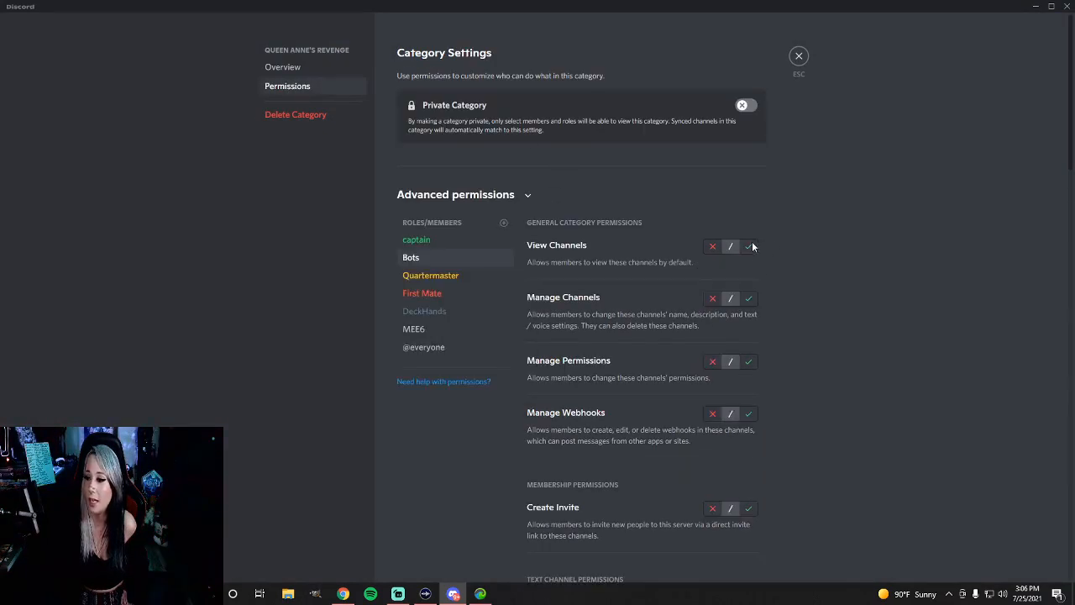
Allow Bots the View Channels, Manage Channels, Manage Permissions, Manage Webhooks and Create Invite permissions in the category
{"action": "left_click", "coordinate": [748, 246]}
{"action": "left_click", "coordinate": [748, 298]}
{"action": "left_click", "coordinate": [749, 361]}
{"action": "scroll", "coordinate": [754, 345], "scroll_direction": "down", "scroll_amount": 1}
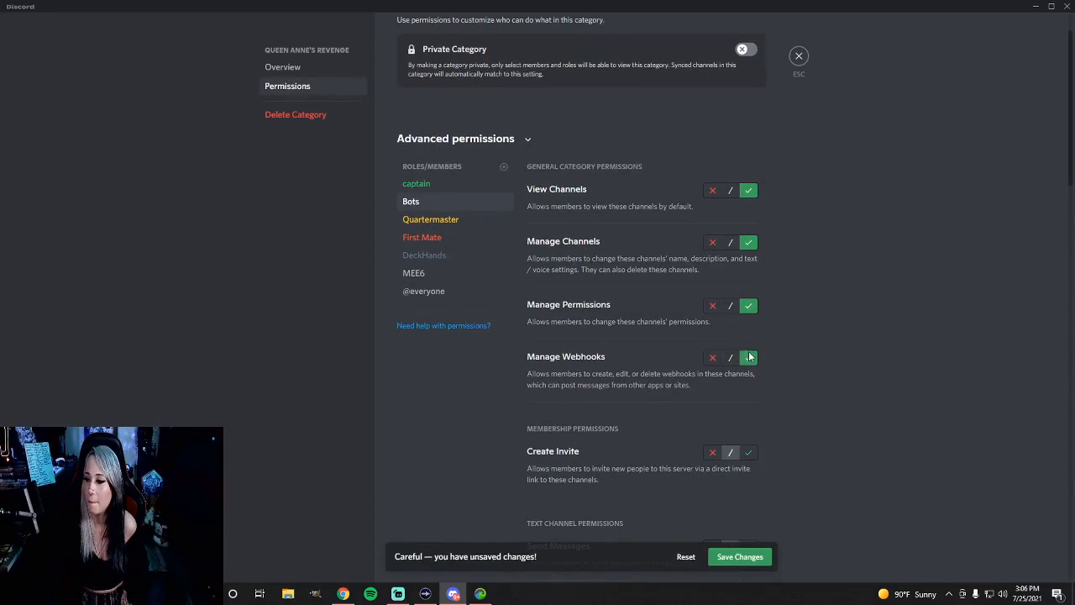
{"action": "left_click", "coordinate": [753, 453]}
{"action": "scroll", "coordinate": [756, 437], "scroll_direction": "down", "scroll_amount": 2}
{"action": "left_click", "coordinate": [748, 433]}
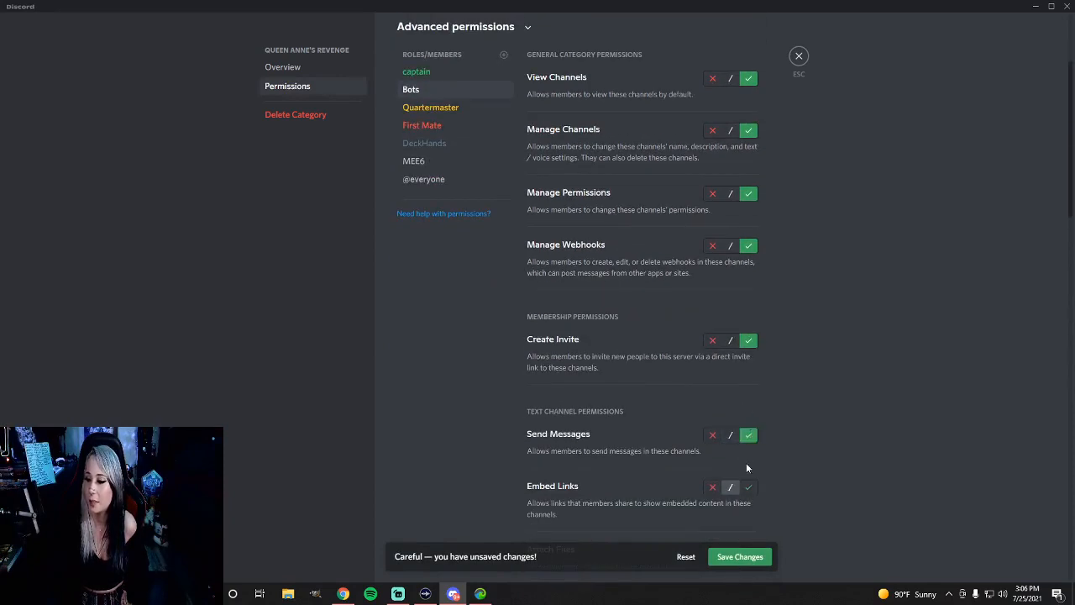
{"action": "left_click", "coordinate": [753, 485]}
{"action": "scroll", "coordinate": [751, 454], "scroll_direction": "down", "scroll_amount": 2}
{"action": "left_click", "coordinate": [748, 432]}
{"action": "left_click", "coordinate": [749, 486]}
{"action": "scroll", "coordinate": [749, 453], "scroll_direction": "down", "scroll_amount": 3}
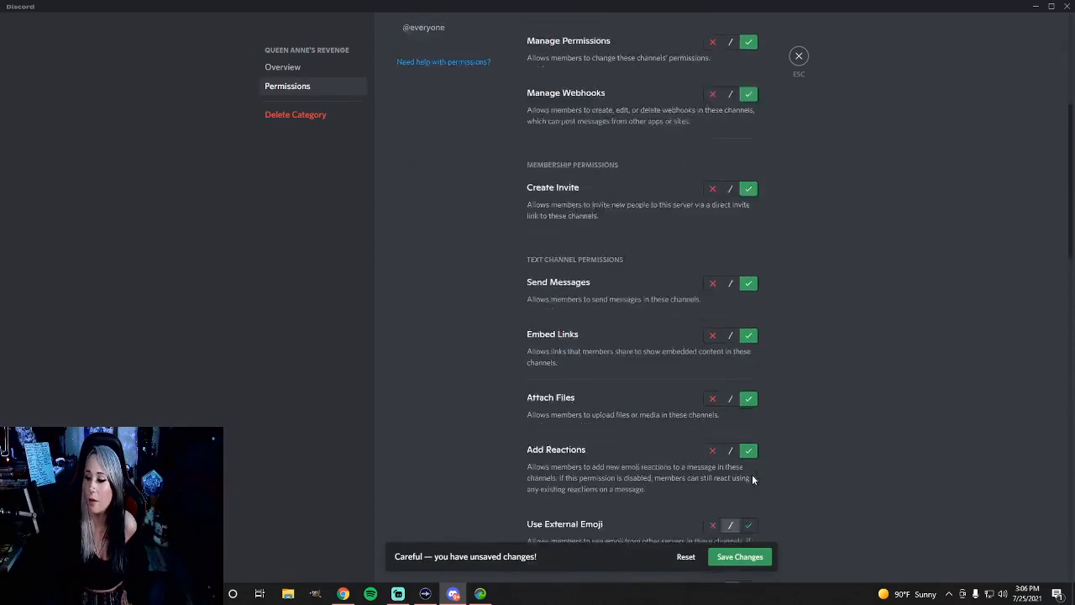
{"action": "left_click", "coordinate": [749, 396]}
{"action": "left_click", "coordinate": [748, 461]}
Allow Bots the Manage Messages, Read Message History, Send Text-to-Speech Messages and Use Slash Commands permissions
{"action": "scroll", "coordinate": [748, 460], "scroll_direction": "down", "scroll_amount": 2}
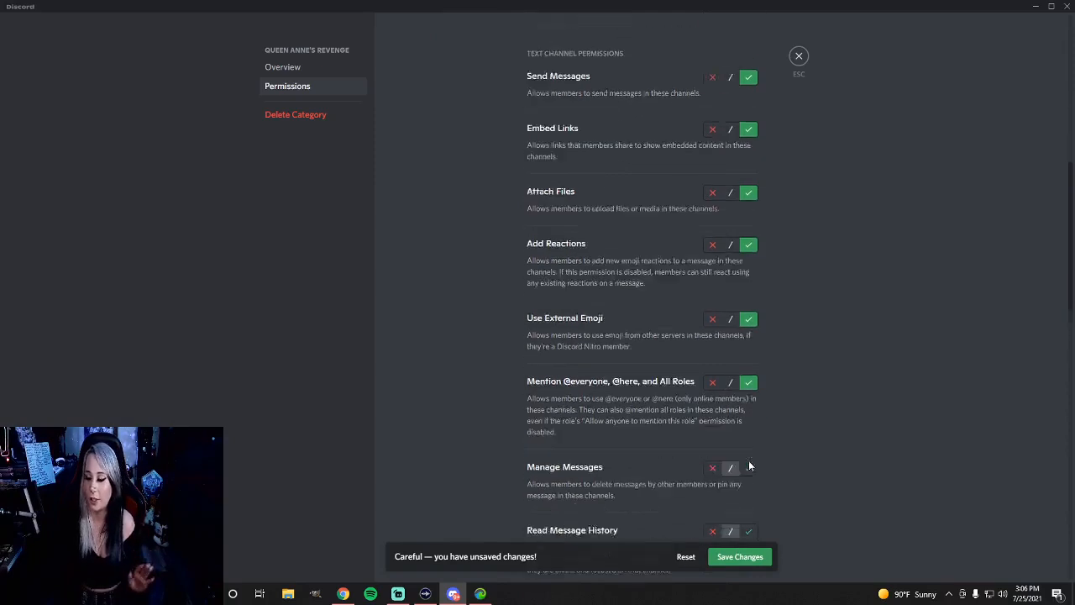
{"action": "left_click", "coordinate": [749, 434]}
{"action": "left_click", "coordinate": [748, 496]}
{"action": "scroll", "coordinate": [751, 470], "scroll_direction": "down", "scroll_amount": 3}
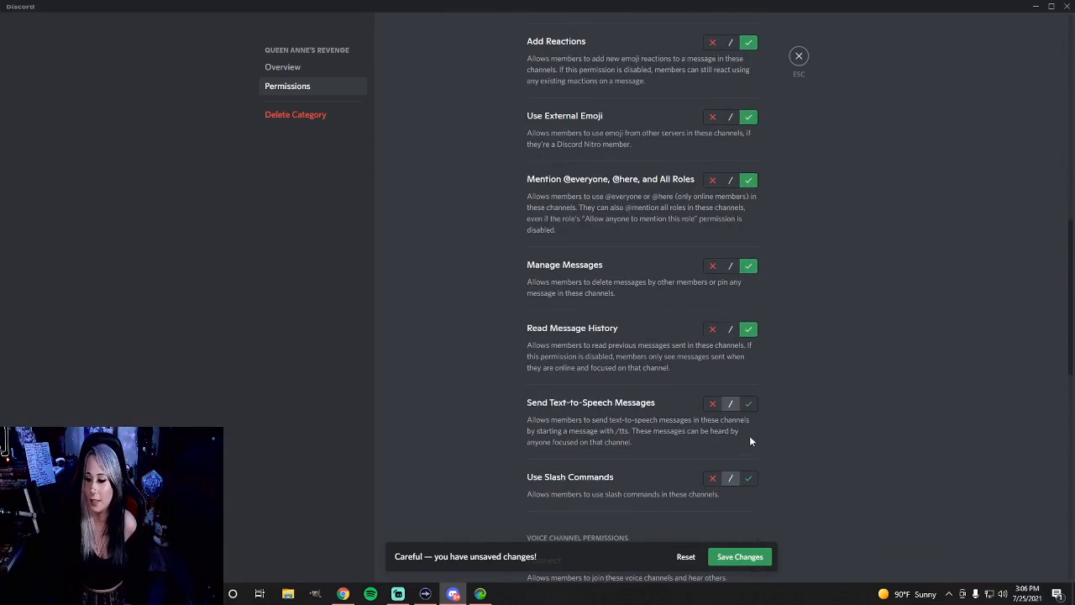
{"action": "left_click", "coordinate": [748, 403]}
{"action": "left_click", "coordinate": [748, 478]}
Allow Bots the Connect, Speak, Video and Use Voice Activity voice channel permissions
{"action": "scroll", "coordinate": [739, 462], "scroll_direction": "down", "scroll_amount": 3}
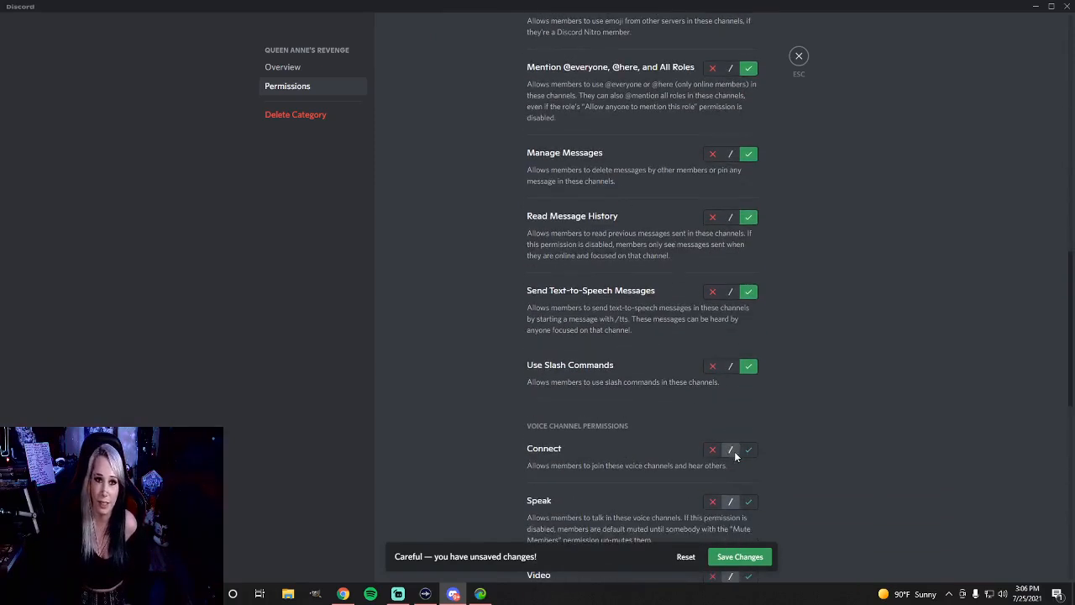
{"action": "left_click", "coordinate": [750, 397]}
{"action": "left_click", "coordinate": [750, 445]}
{"action": "scroll", "coordinate": [750, 445], "scroll_direction": "down", "scroll_amount": 1}
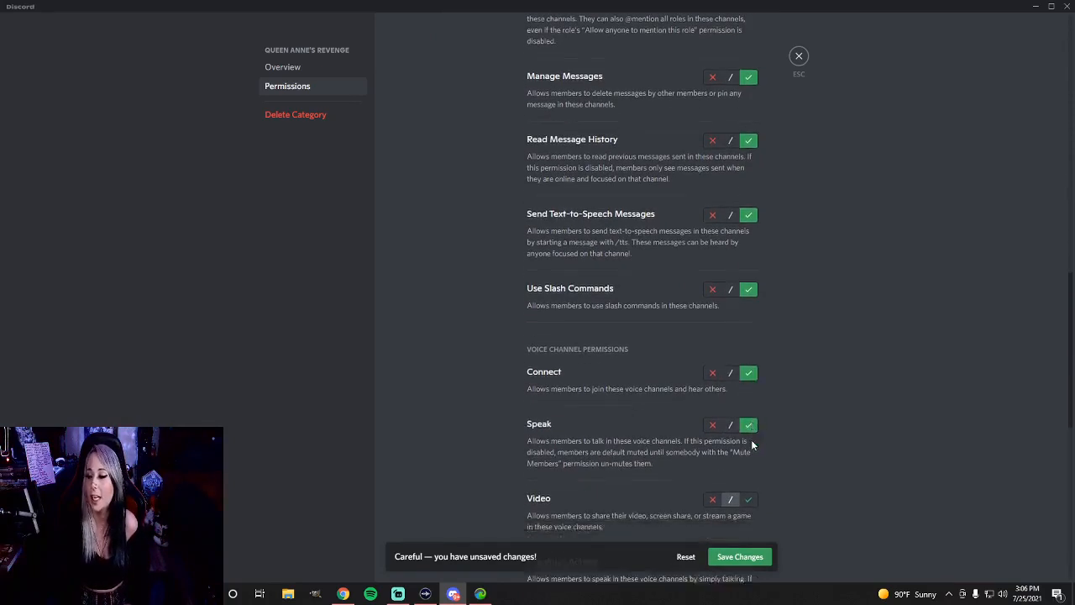
{"action": "left_click", "coordinate": [747, 457]}
{"action": "scroll", "coordinate": [748, 458], "scroll_direction": "down", "scroll_amount": 2}
{"action": "left_click", "coordinate": [748, 414]}
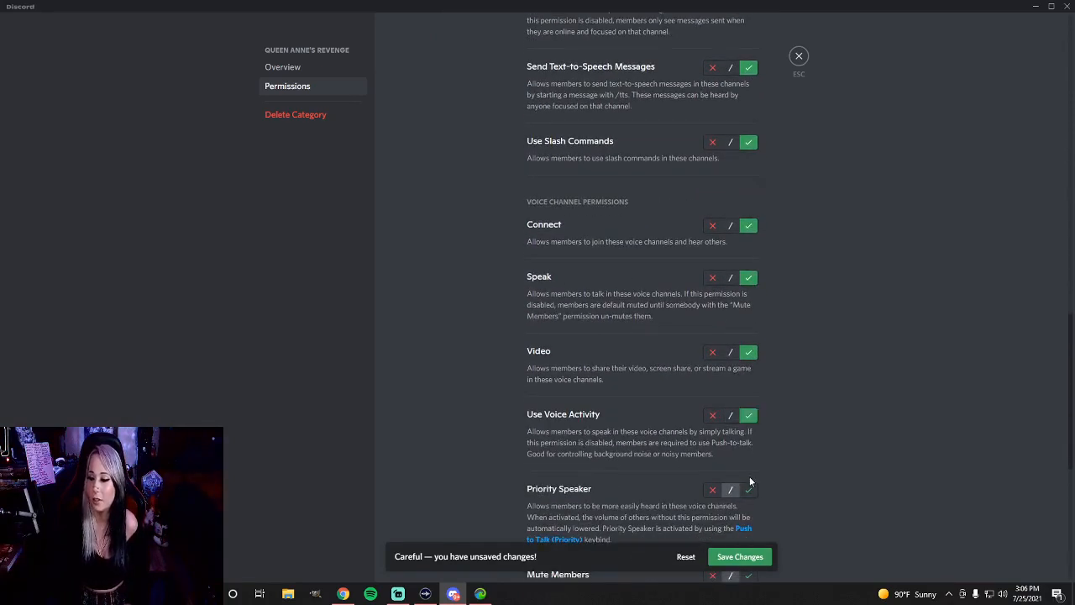
Allow Bots Priority Speaker, Mute Members, Deafen Members, Move Members and Request to Speak, and save the category permissions
{"action": "left_click", "coordinate": [748, 487]}
{"action": "scroll", "coordinate": [752, 479], "scroll_direction": "down", "scroll_amount": 2}
{"action": "left_click", "coordinate": [748, 463]}
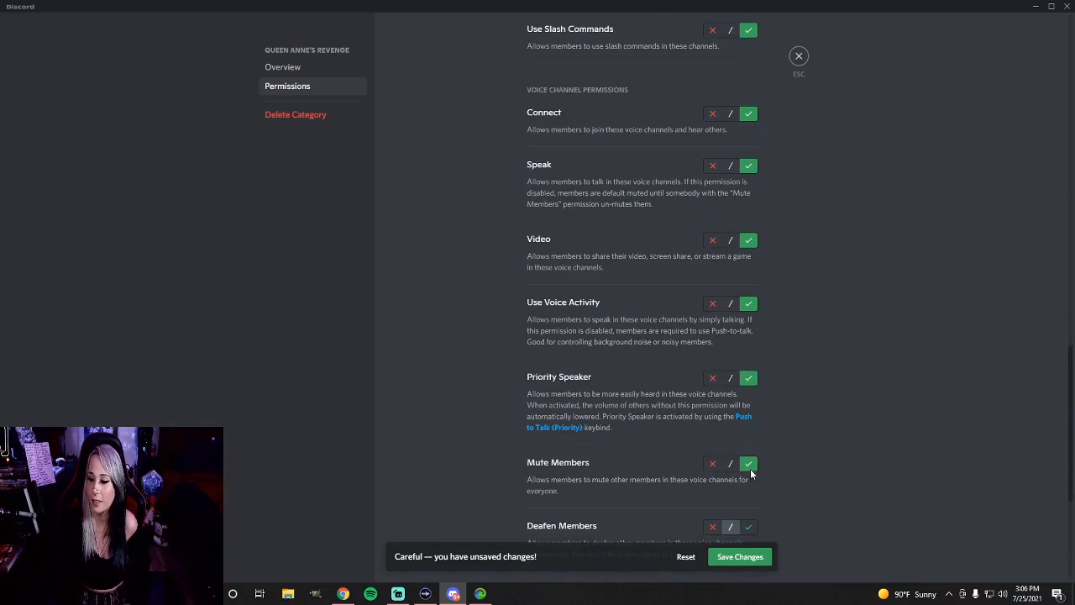
{"action": "left_click", "coordinate": [749, 529]}
{"action": "scroll", "coordinate": [750, 504], "scroll_direction": "down", "scroll_amount": 2}
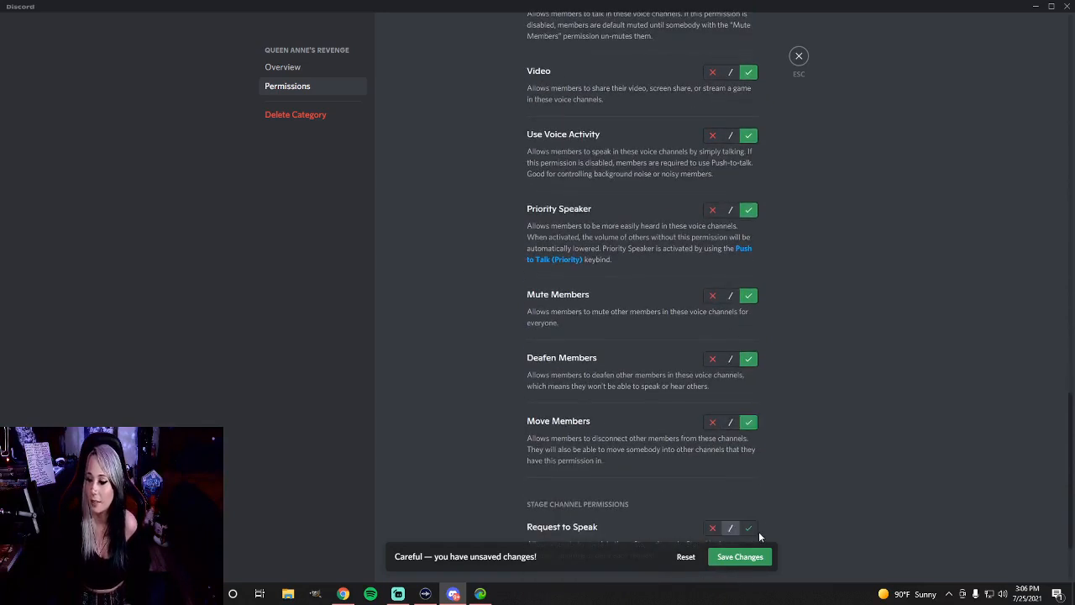
{"action": "left_click", "coordinate": [749, 527]}
{"action": "scroll", "coordinate": [750, 471], "scroll_direction": "down", "scroll_amount": 2}
{"action": "left_click", "coordinate": [746, 551]}
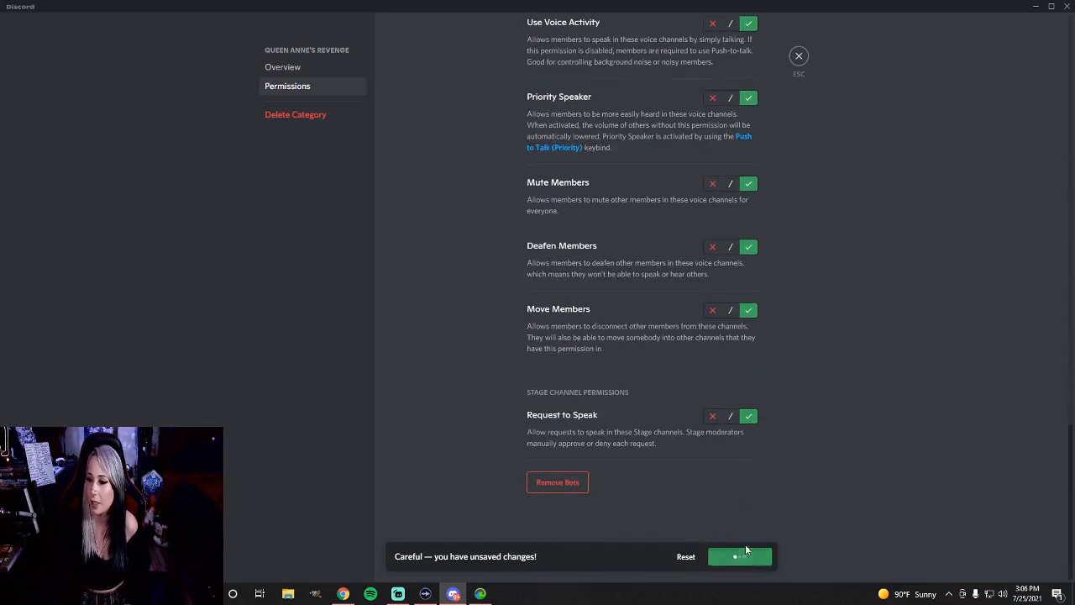
In the Live Gaming channel's permissions in the Mod room category, allow the DeckHands role to Speak and save the changes
{"action": "scroll", "coordinate": [690, 467], "scroll_direction": "up", "scroll_amount": 15}
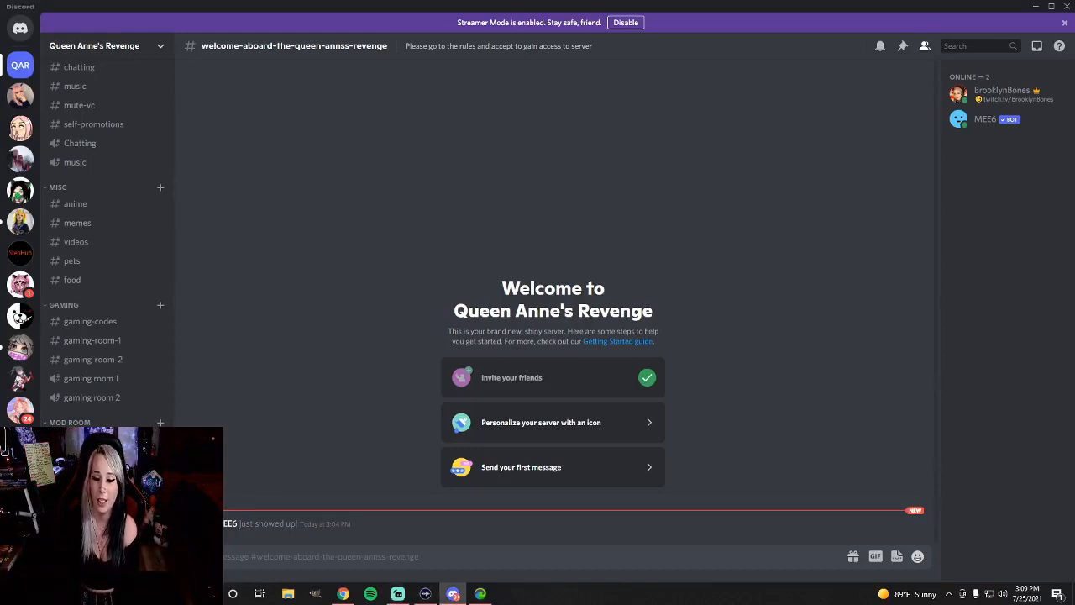
{"action": "left_click", "coordinate": [322, 89]}
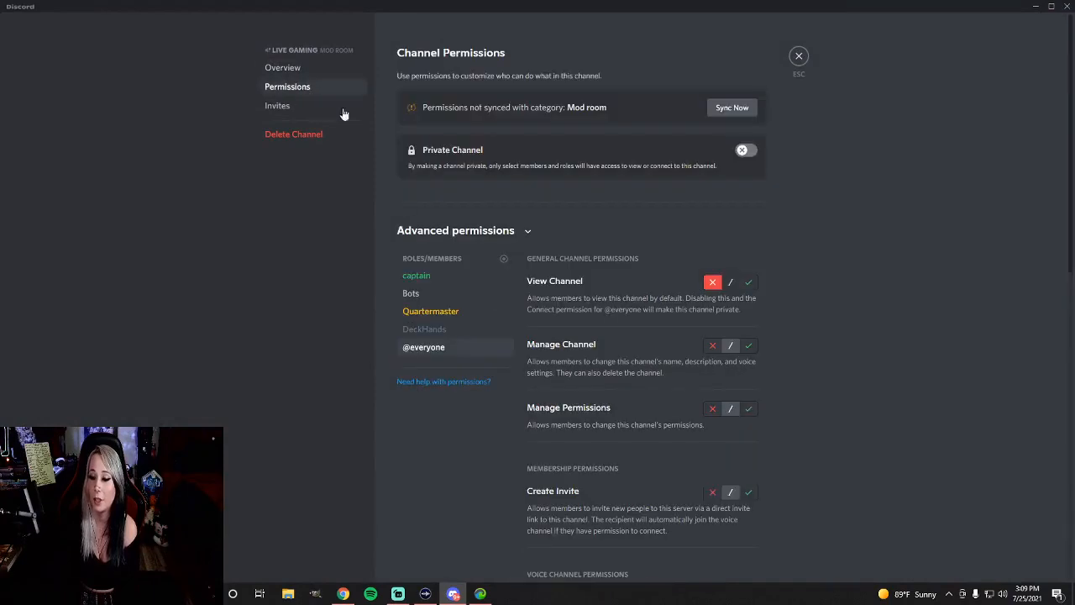
{"action": "left_click", "coordinate": [433, 335]}
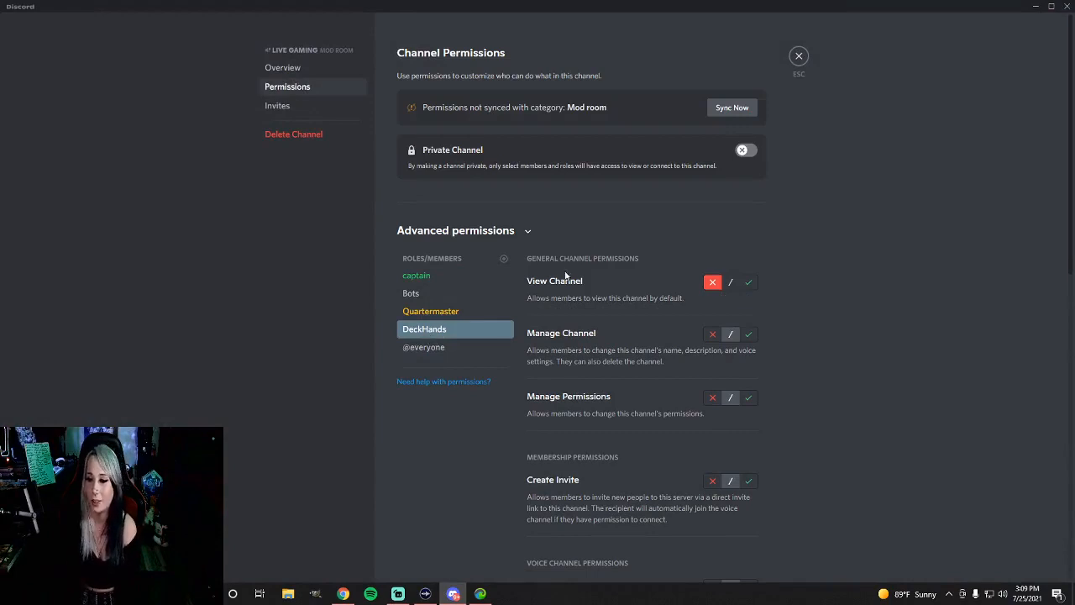
{"action": "scroll", "coordinate": [659, 286], "scroll_direction": "down", "scroll_amount": 1}
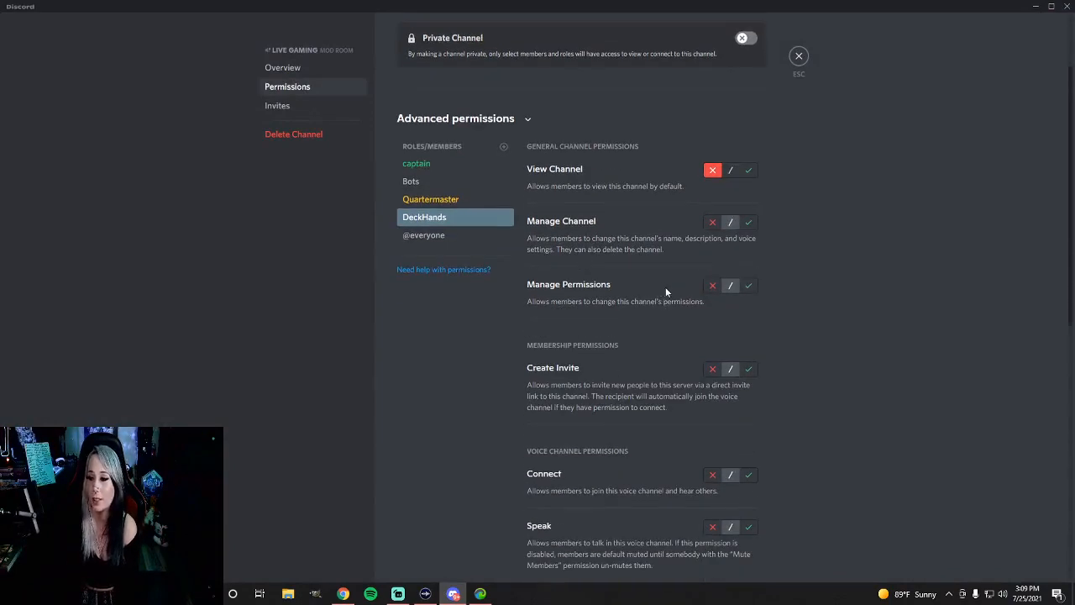
{"action": "scroll", "coordinate": [672, 289], "scroll_direction": "down", "scroll_amount": 4}
{"action": "scroll", "coordinate": [683, 293], "scroll_direction": "down", "scroll_amount": 2}
{"action": "scroll", "coordinate": [790, 320], "scroll_direction": "up", "scroll_amount": 2}
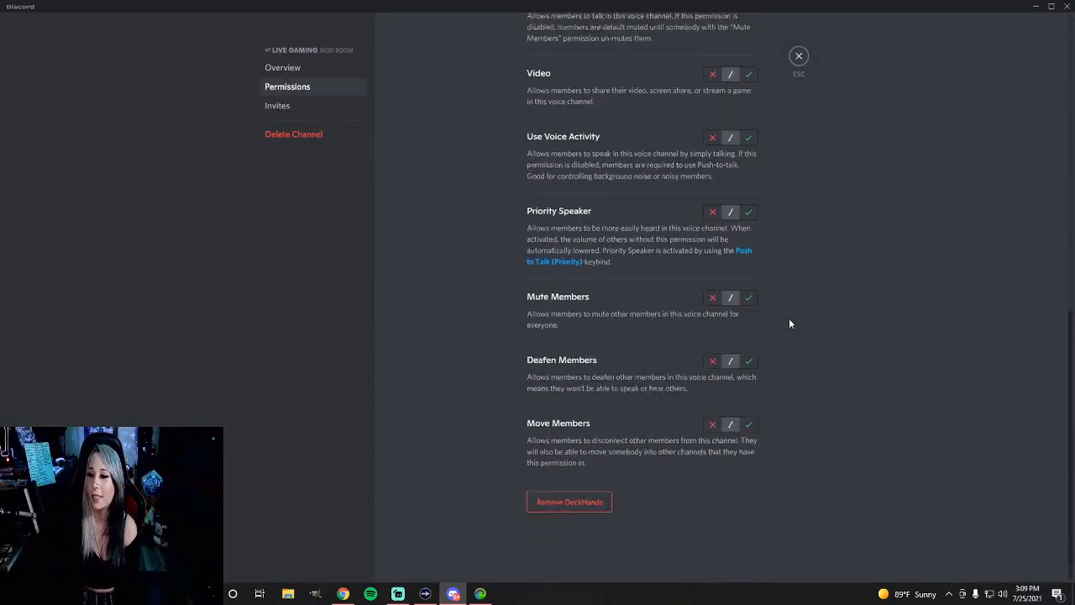
{"action": "scroll", "coordinate": [768, 305], "scroll_direction": "up", "scroll_amount": 1}
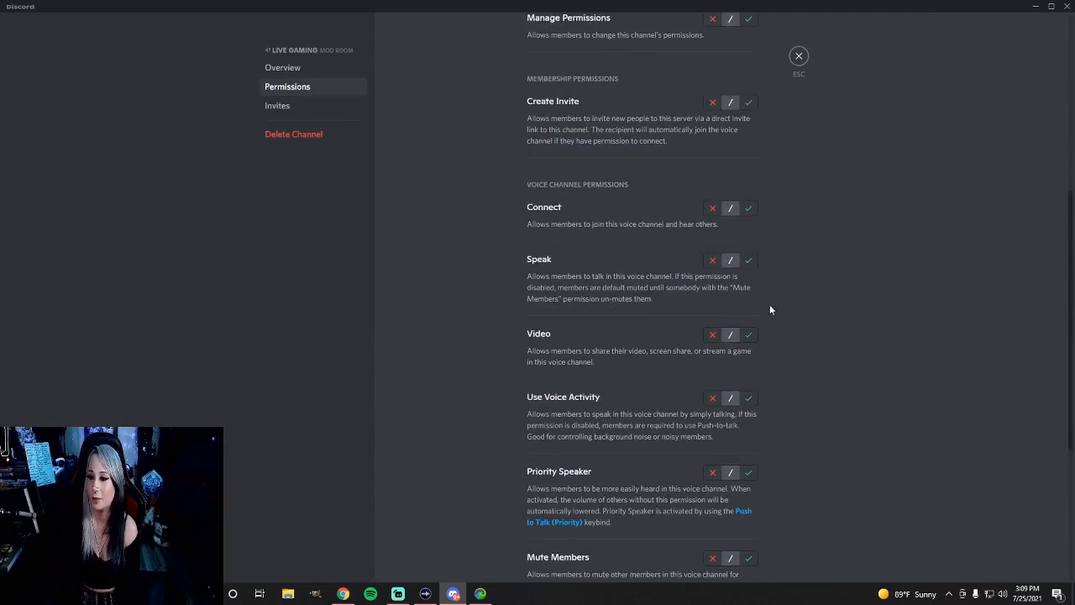
{"action": "left_click", "coordinate": [747, 260]}
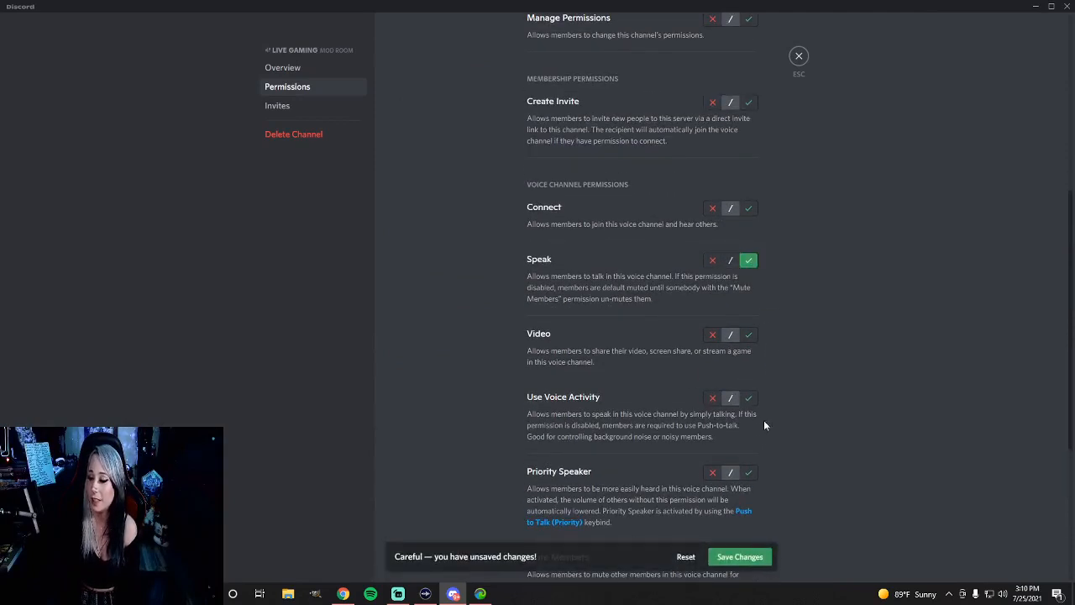
{"action": "left_click", "coordinate": [737, 557]}
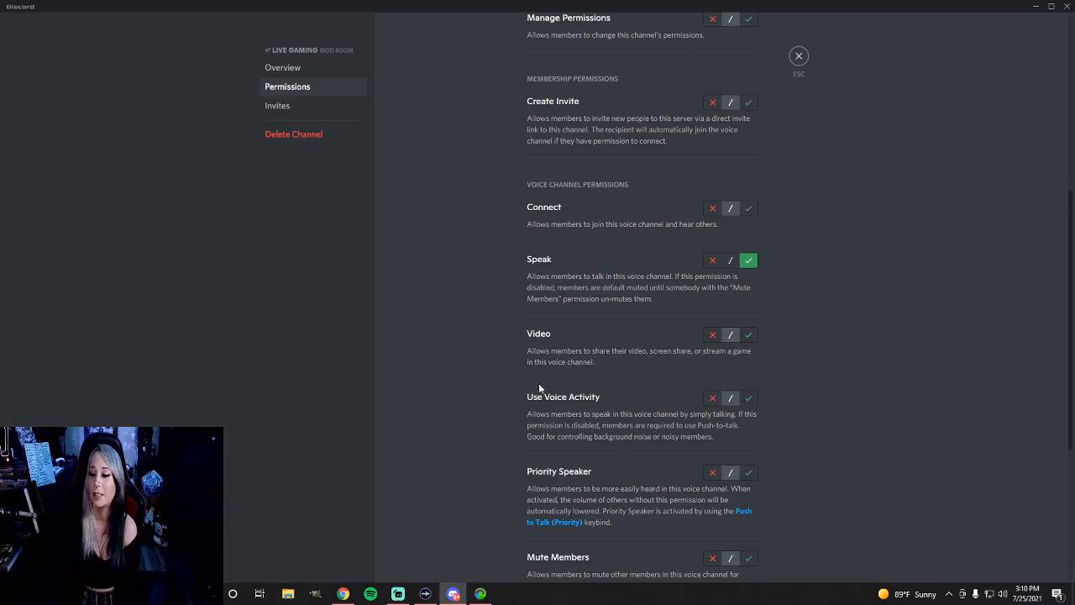
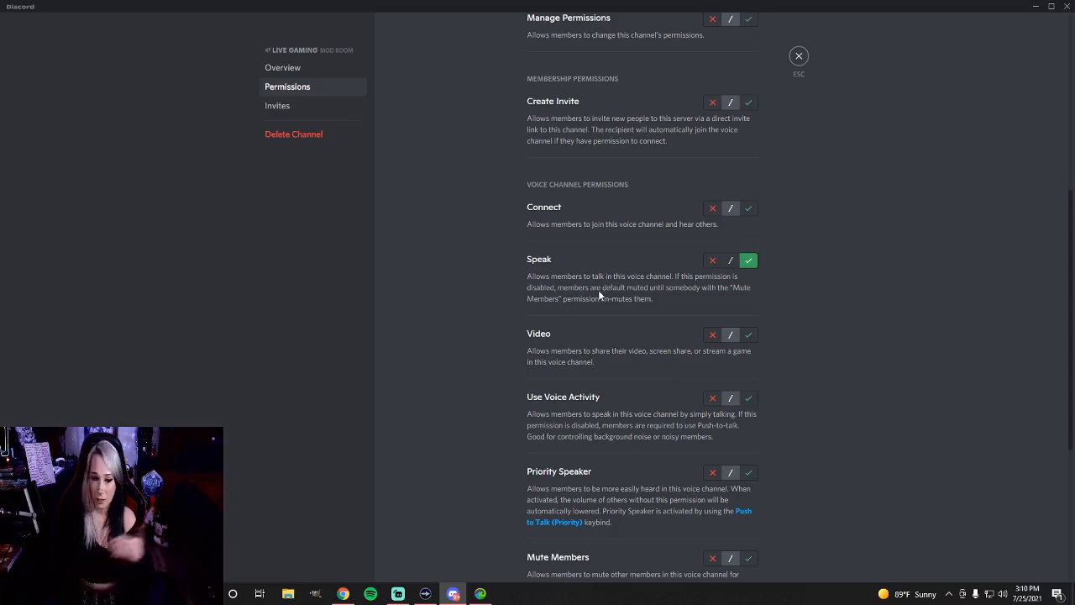
Review the DeckHands role's permissions for the Live Gaming channel, close the channel settings and look over the server's channel list
{"action": "scroll", "coordinate": [598, 288], "scroll_direction": "down", "scroll_amount": 2}
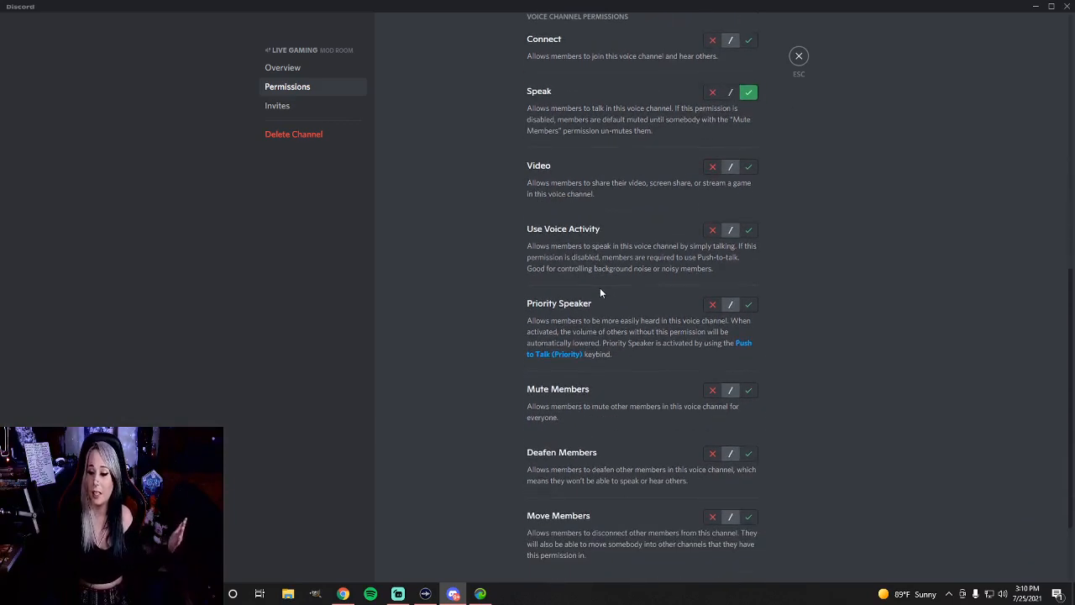
{"action": "scroll", "coordinate": [603, 284], "scroll_direction": "down", "scroll_amount": 2}
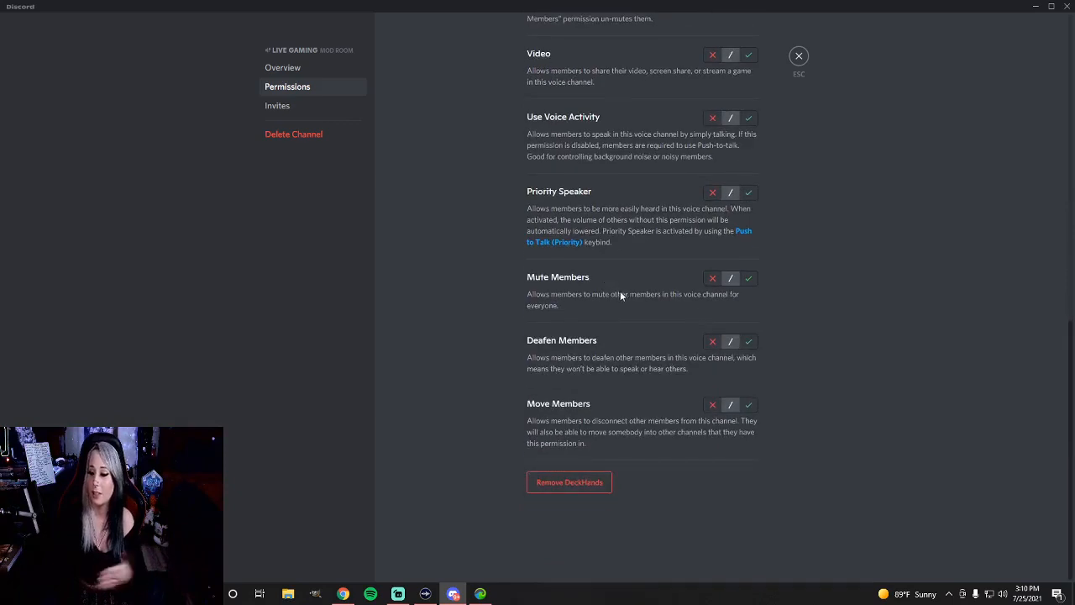
{"action": "scroll", "coordinate": [625, 288], "scroll_direction": "up", "scroll_amount": 5}
{"action": "scroll", "coordinate": [630, 286], "scroll_direction": "up", "scroll_amount": 3}
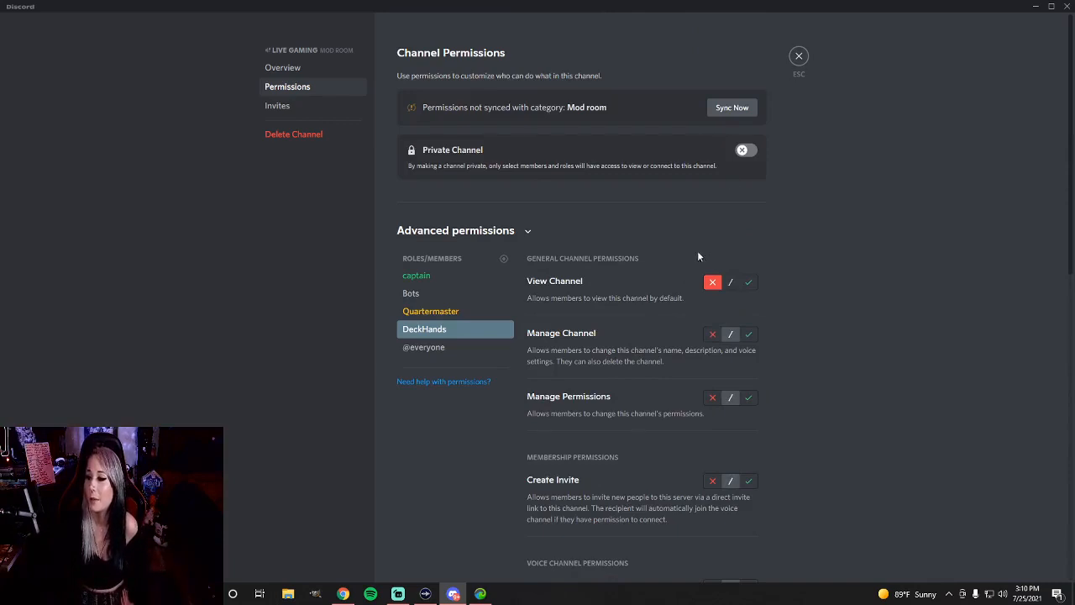
{"action": "left_click", "coordinate": [800, 57]}
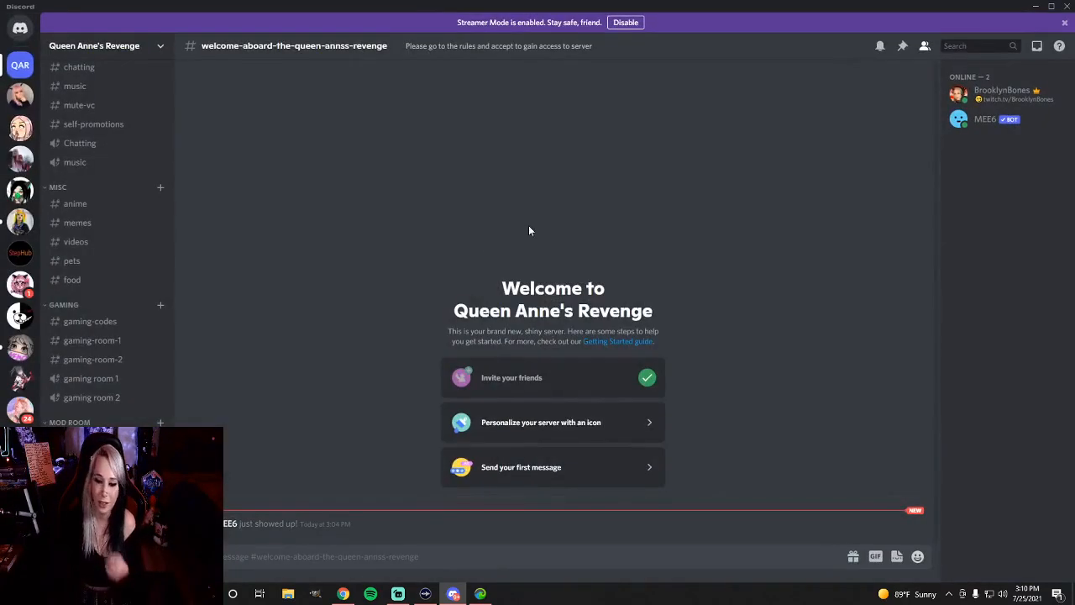
{"action": "scroll", "coordinate": [132, 282], "scroll_direction": "up", "scroll_amount": 4}
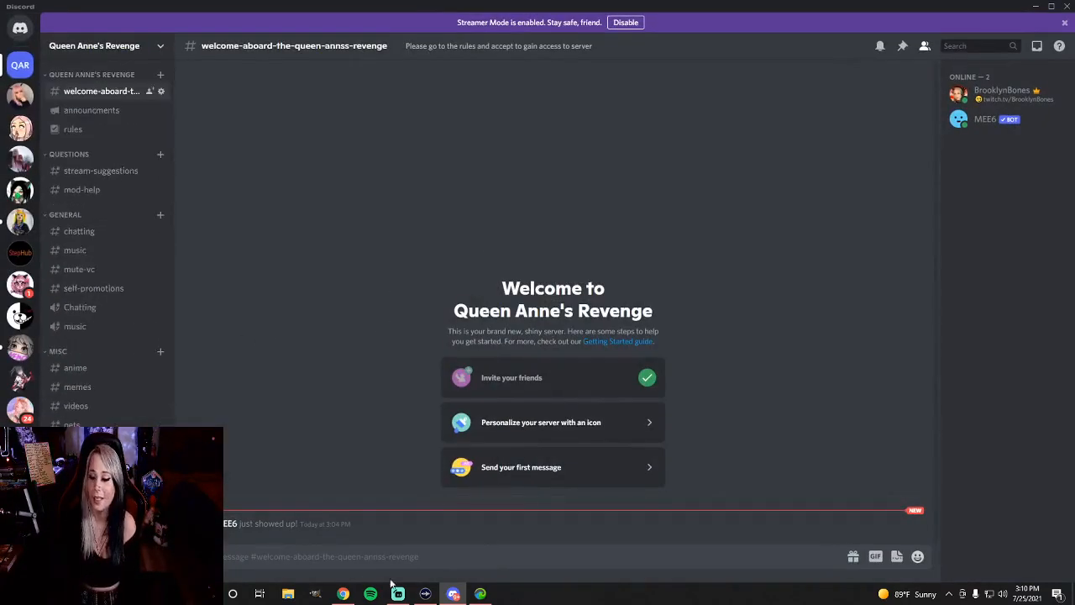
Switch to the MEE6 dashboard in Chrome and enable the Reaction Roles plugin for the Queen Anne's Revenge server
{"action": "left_click", "coordinate": [342, 594]}
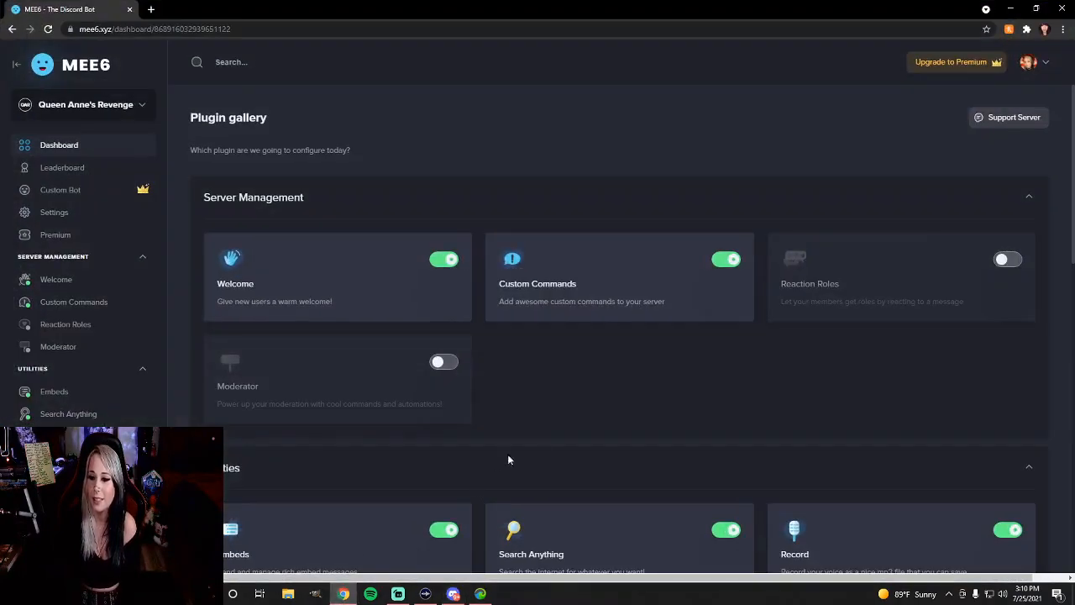
{"action": "scroll", "coordinate": [520, 456], "scroll_direction": "down", "scroll_amount": 1}
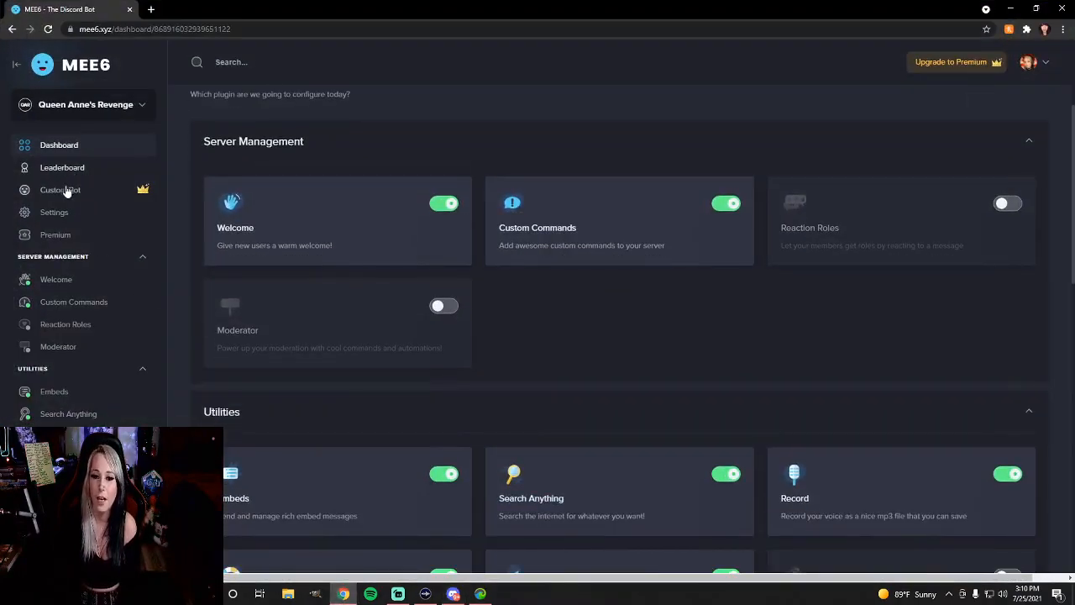
{"action": "left_click", "coordinate": [1004, 204]}
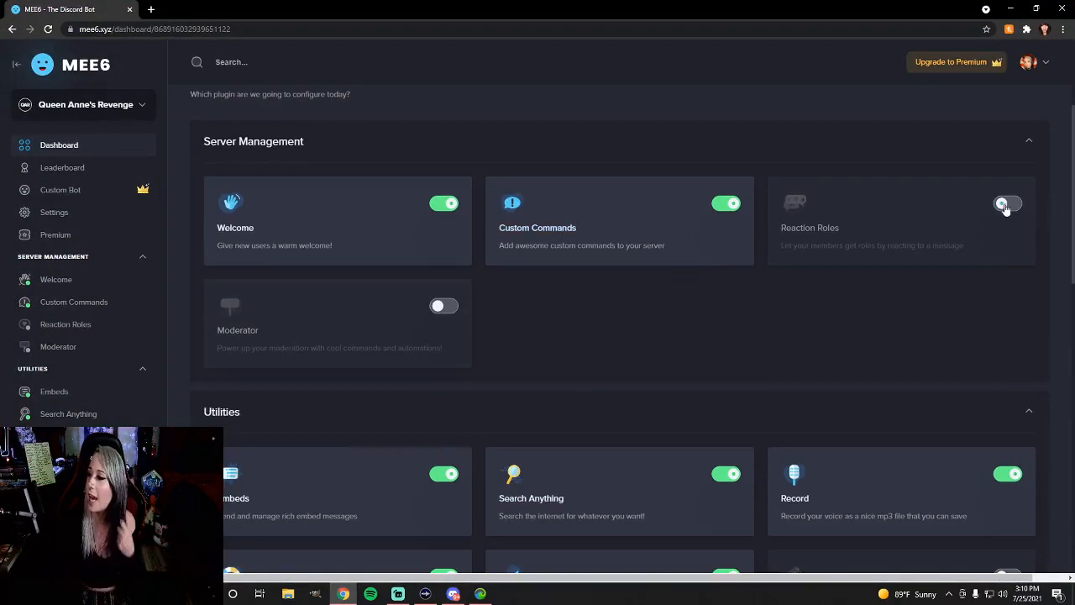
{"action": "left_click", "coordinate": [670, 335]}
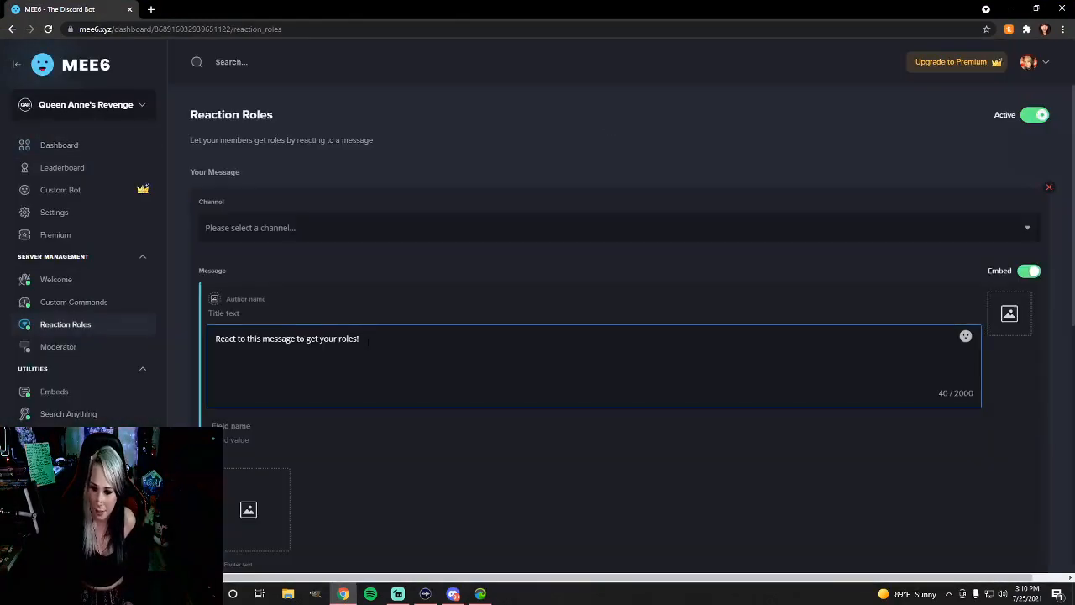
Clear the default reaction role message text and choose rules as the channel for the message
{"action": "left_click_drag", "start_coordinate": [361, 338], "coordinate": [215, 338]}
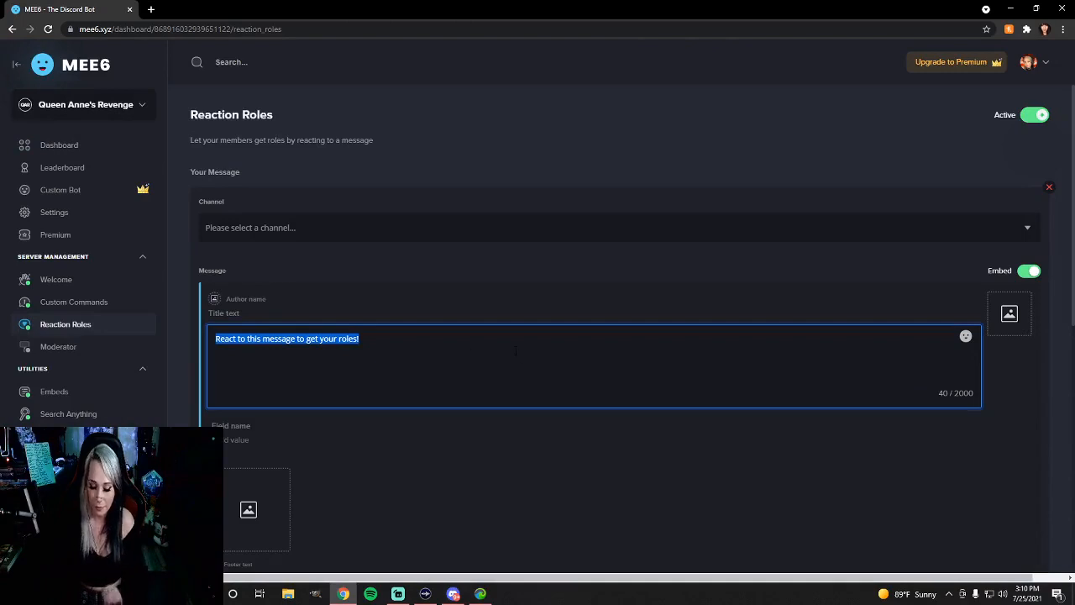
{"action": "left_click", "coordinate": [387, 339]}
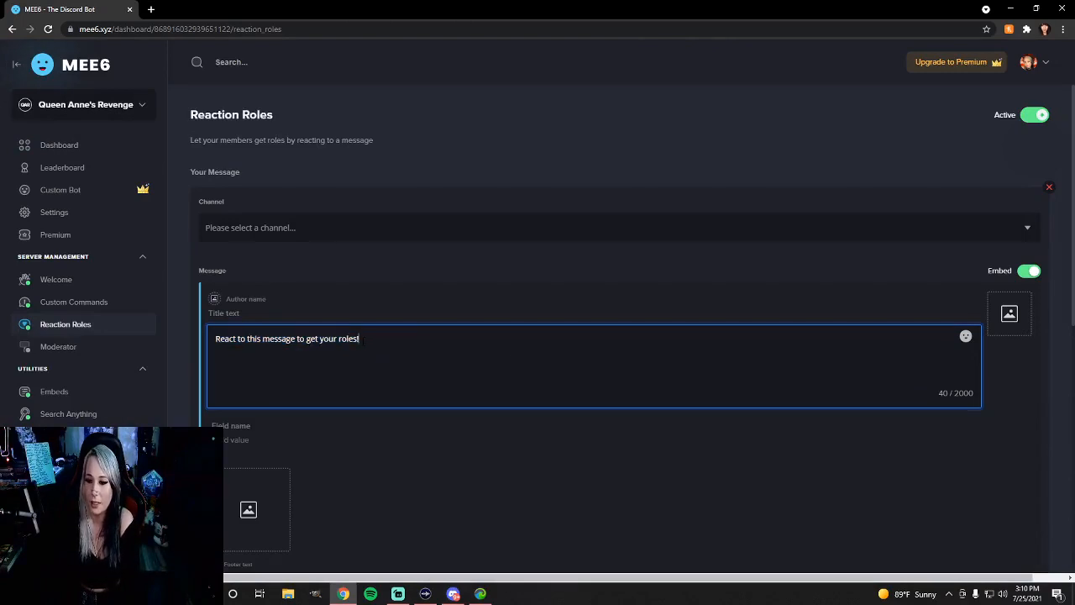
{"action": "left_click_drag", "start_coordinate": [351, 339], "coordinate": [178, 342]}
{"action": "key", "text": "BackSpace"}
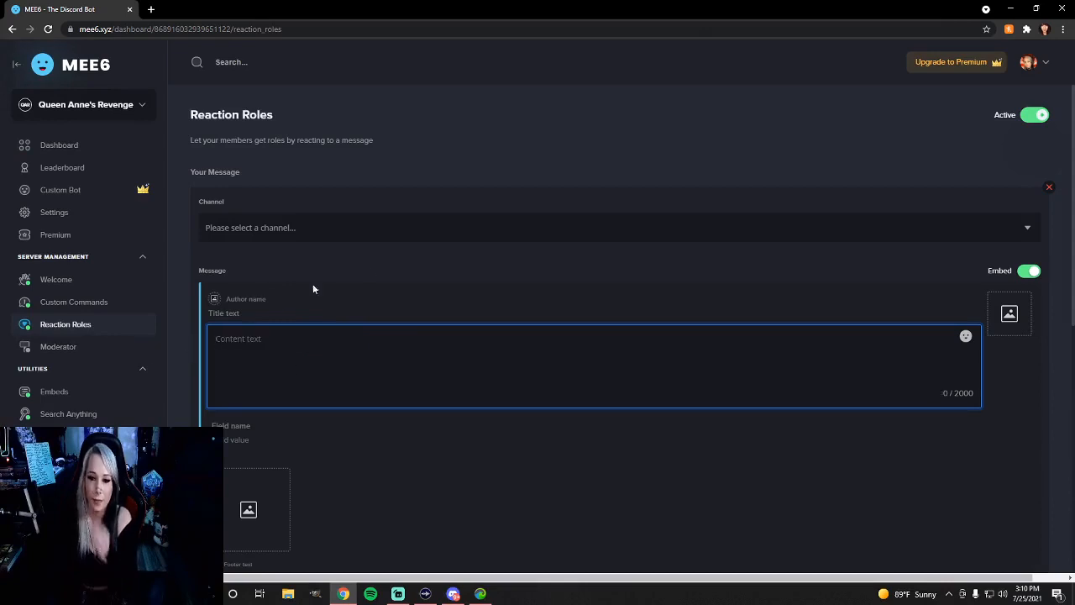
{"action": "left_click", "coordinate": [311, 231]}
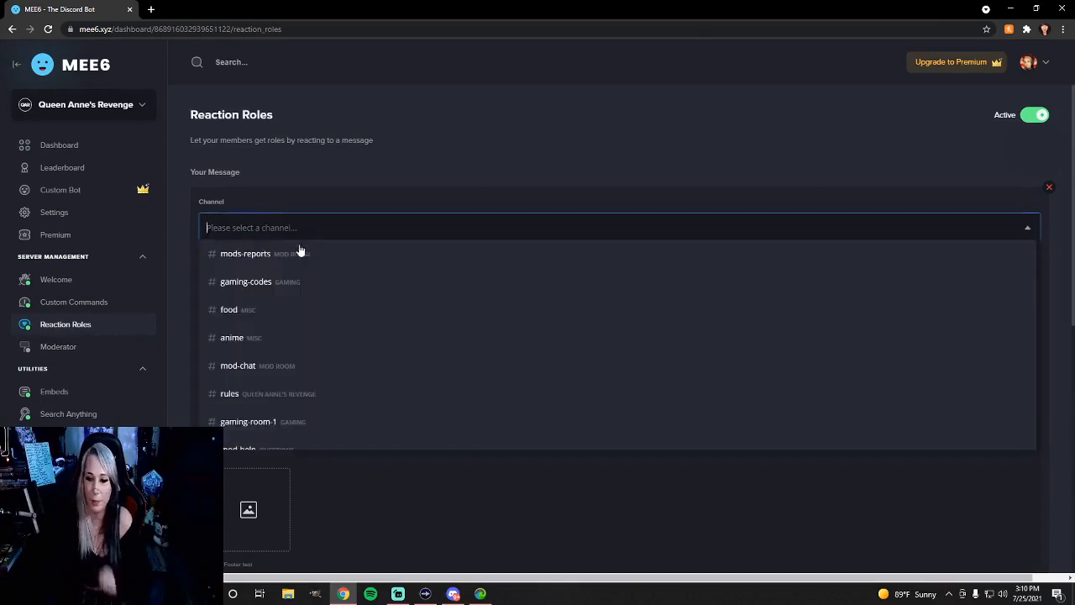
{"action": "left_click", "coordinate": [252, 393]}
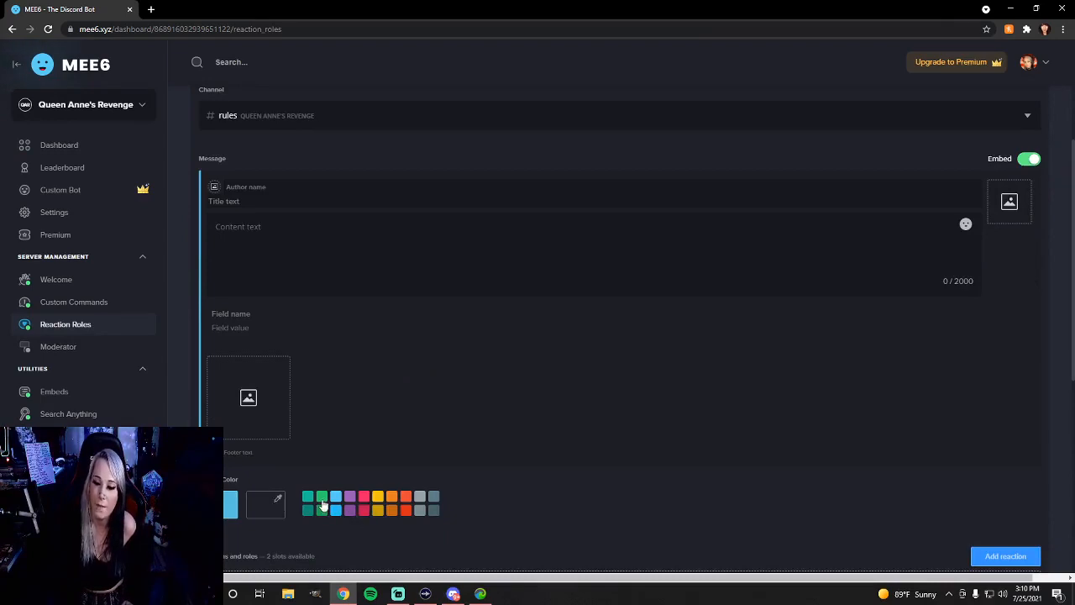
Set the message's embed color to green and add a thumbs-up emoji reaction
{"action": "left_click", "coordinate": [322, 504]}
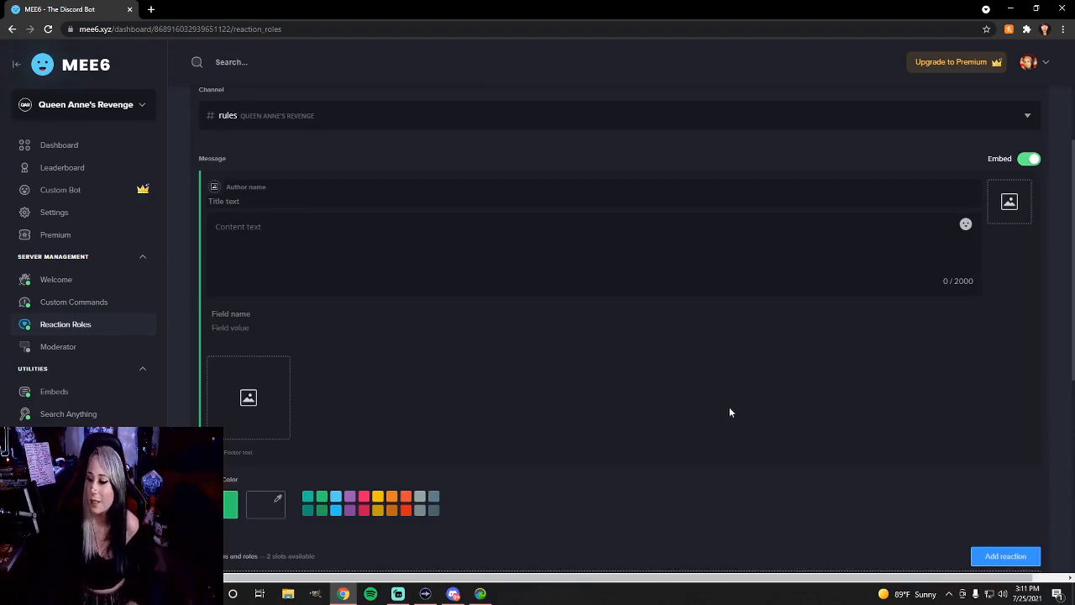
{"action": "scroll", "coordinate": [727, 408], "scroll_direction": "down", "scroll_amount": 2}
{"action": "scroll", "coordinate": [700, 403], "scroll_direction": "up", "scroll_amount": 3}
{"action": "scroll", "coordinate": [946, 482], "scroll_direction": "down", "scroll_amount": 3}
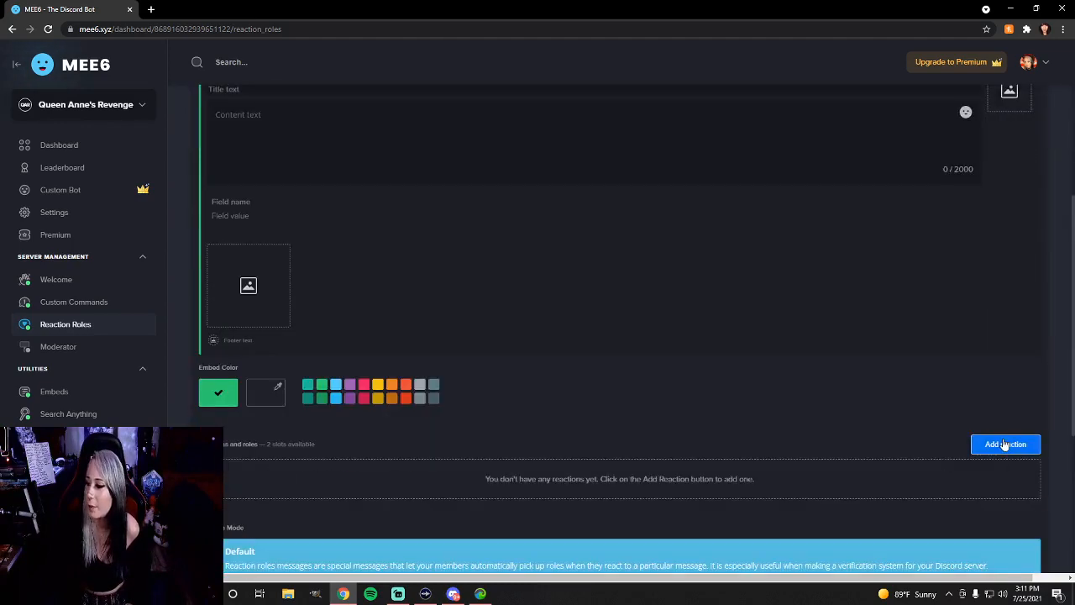
{"action": "left_click", "coordinate": [1005, 445]}
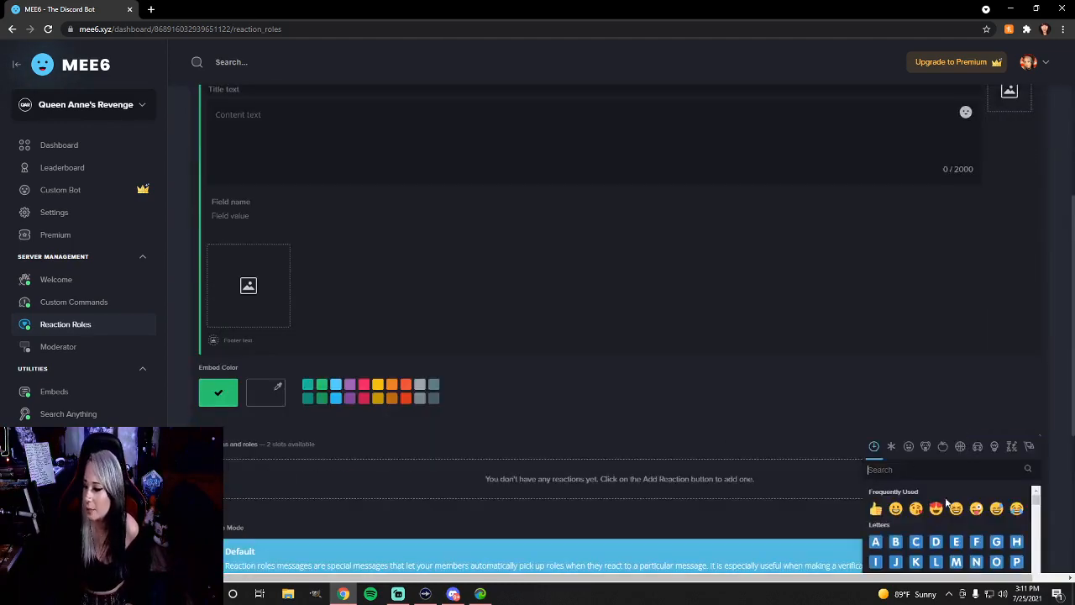
{"action": "left_click", "coordinate": [875, 508]}
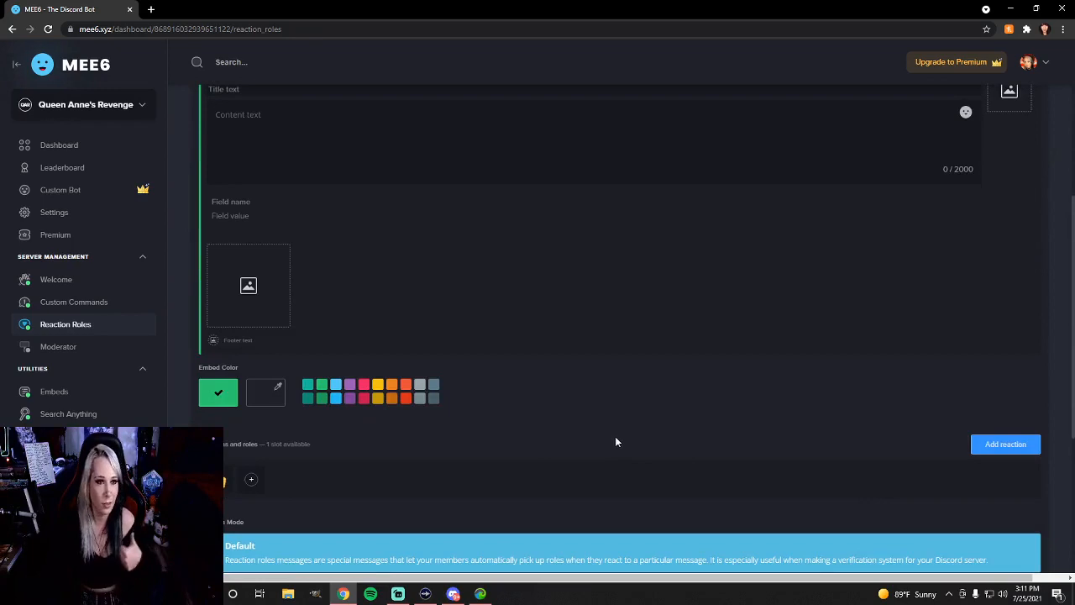
Paste the copied list of server rules into the reaction role message's content text
{"action": "scroll", "coordinate": [485, 359], "scroll_direction": "up", "scroll_amount": 1}
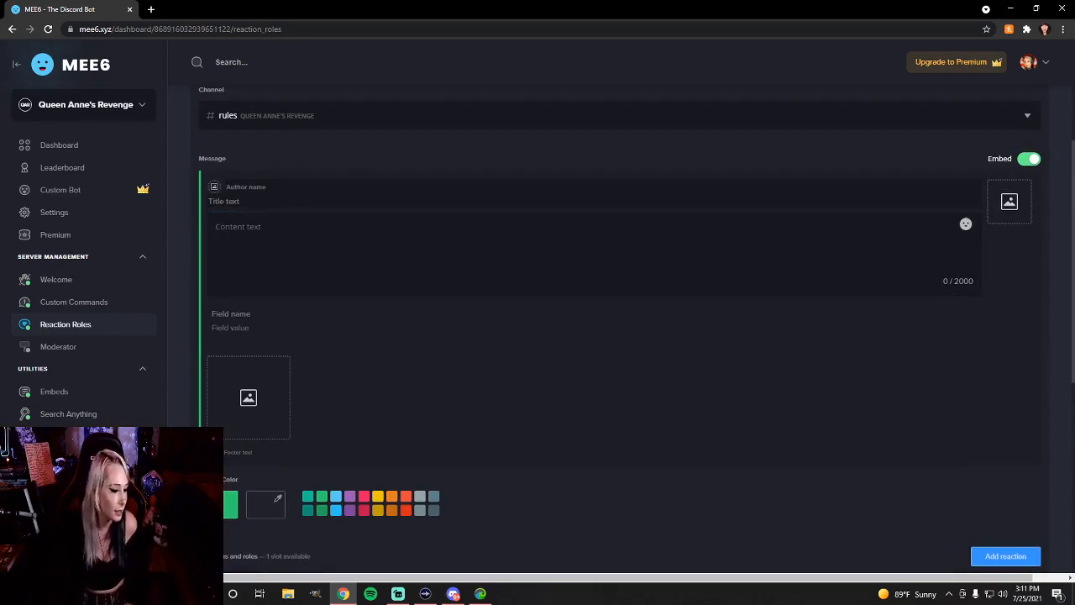
{"action": "right_click", "coordinate": [251, 232]}
{"action": "left_click", "coordinate": [297, 319]}
{"action": "scroll", "coordinate": [940, 280], "scroll_direction": "up", "scroll_amount": 2}
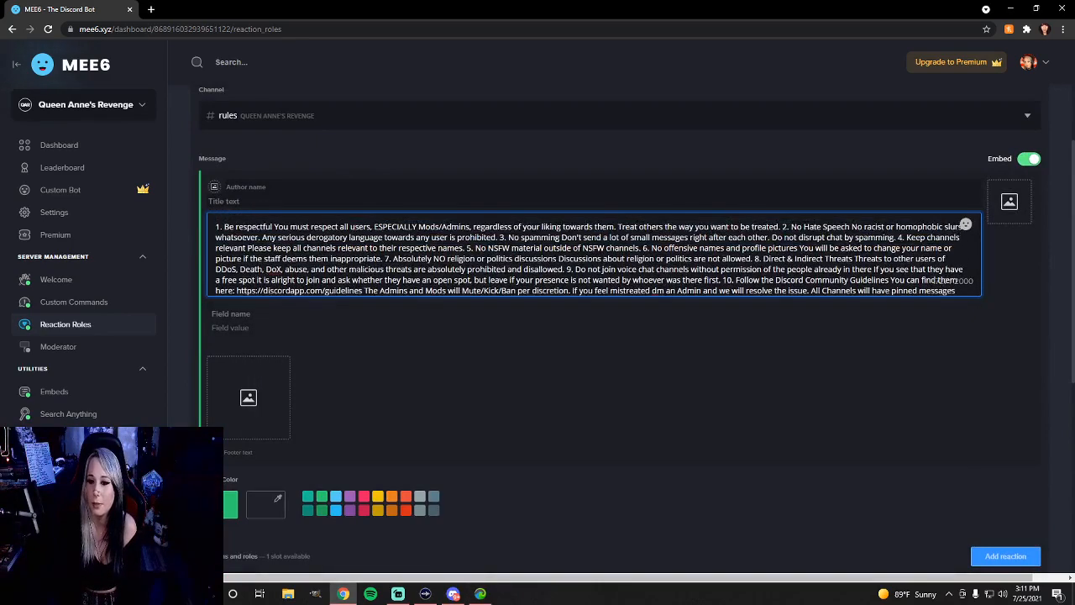
{"action": "scroll", "coordinate": [940, 280], "scroll_direction": "down", "scroll_amount": 2}
{"action": "scroll", "coordinate": [941, 279], "scroll_direction": "up", "scroll_amount": 2}
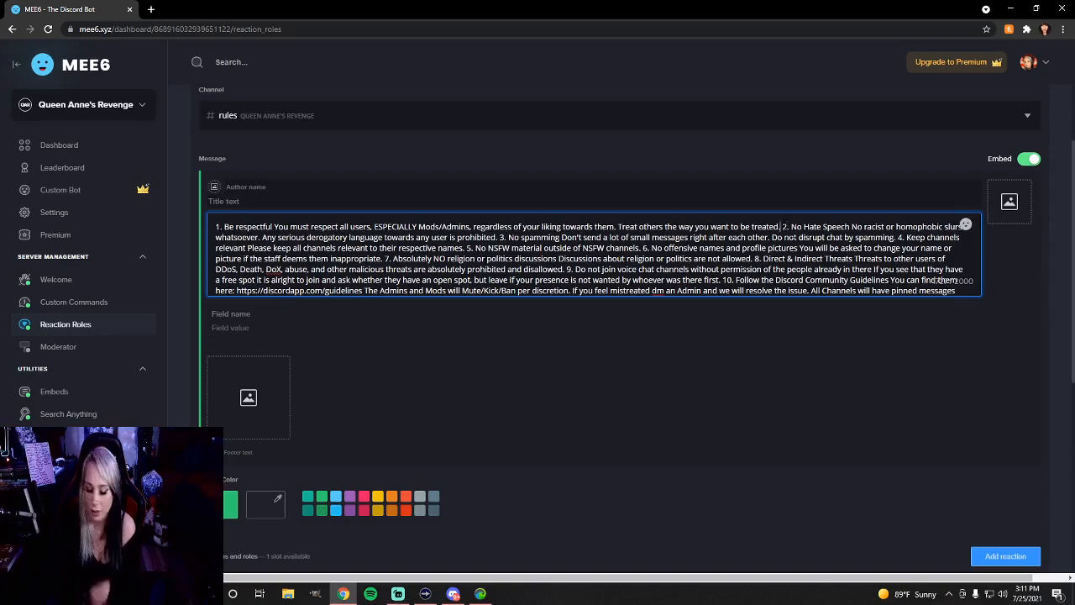
Insert line breaks in the pasted rules so that rules 2 and 3 each start on their own line
{"action": "key", "text": "Return"}
{"action": "key", "text": "Delete"}
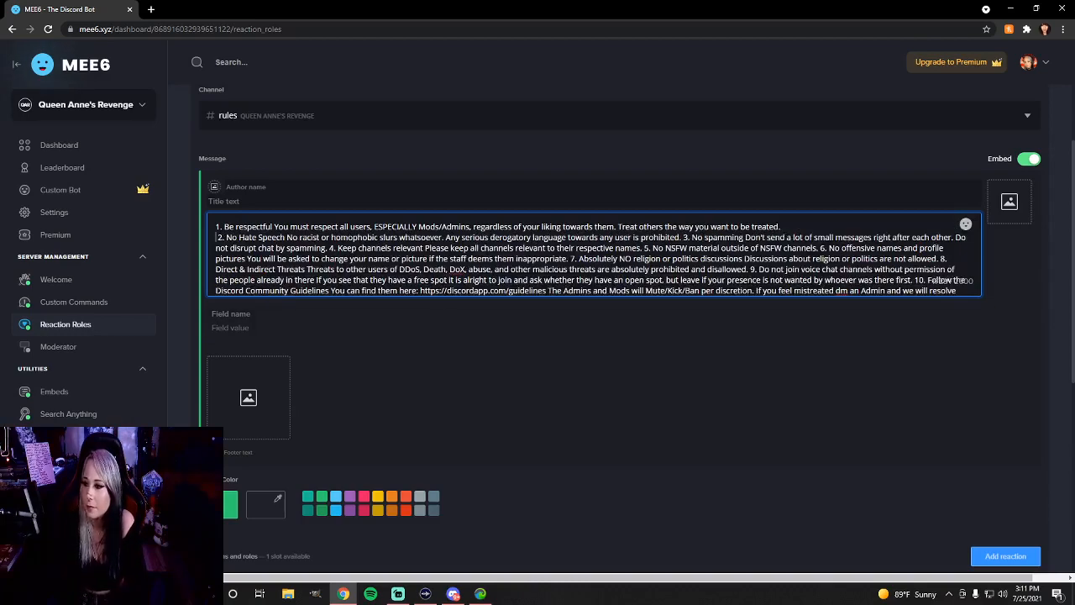
{"action": "left_click", "coordinate": [683, 238]}
{"action": "key", "text": "Return"}
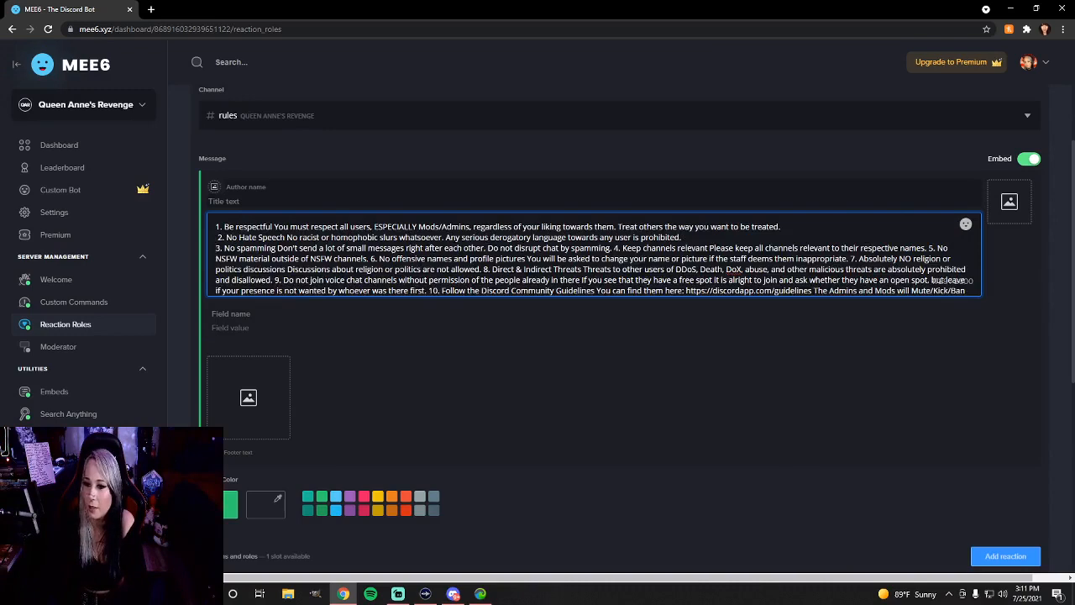
Add a closing line after the rules reading "Please click the" followed by a thumbs-up emoji
{"action": "type", "text": "Pleas"}
{"action": "type", "text": "e c"}
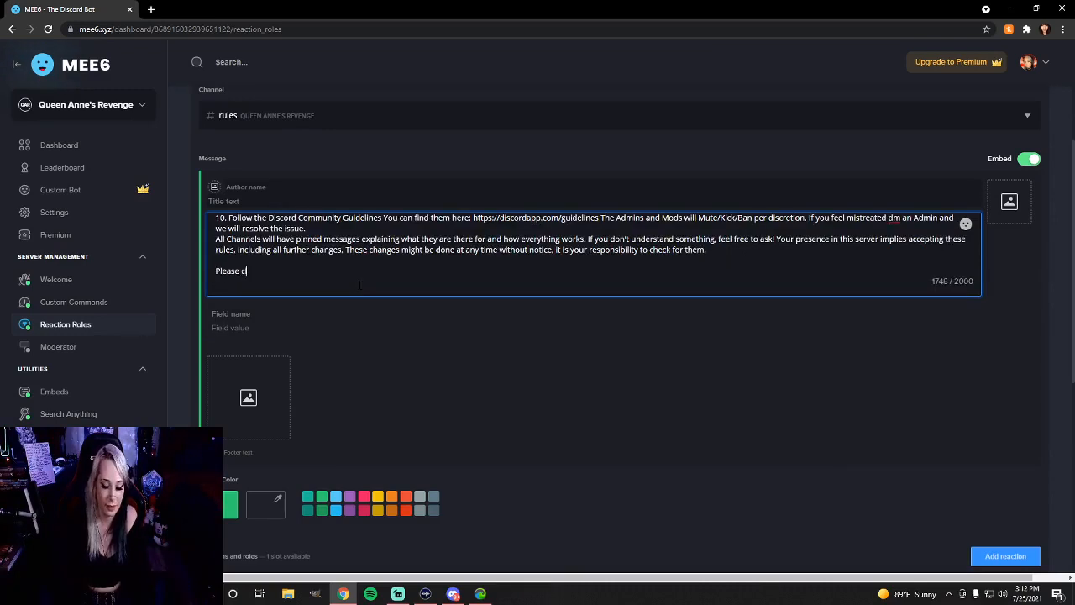
{"action": "type", "text": "lick the"}
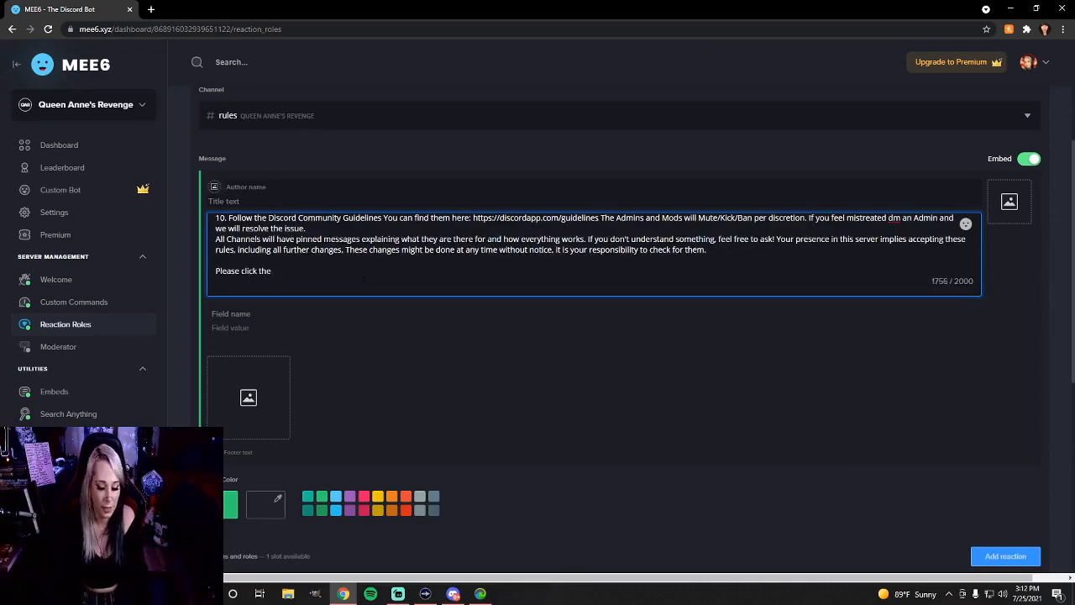
{"action": "right_click", "coordinate": [294, 272]}
{"action": "left_click", "coordinate": [339, 279]}
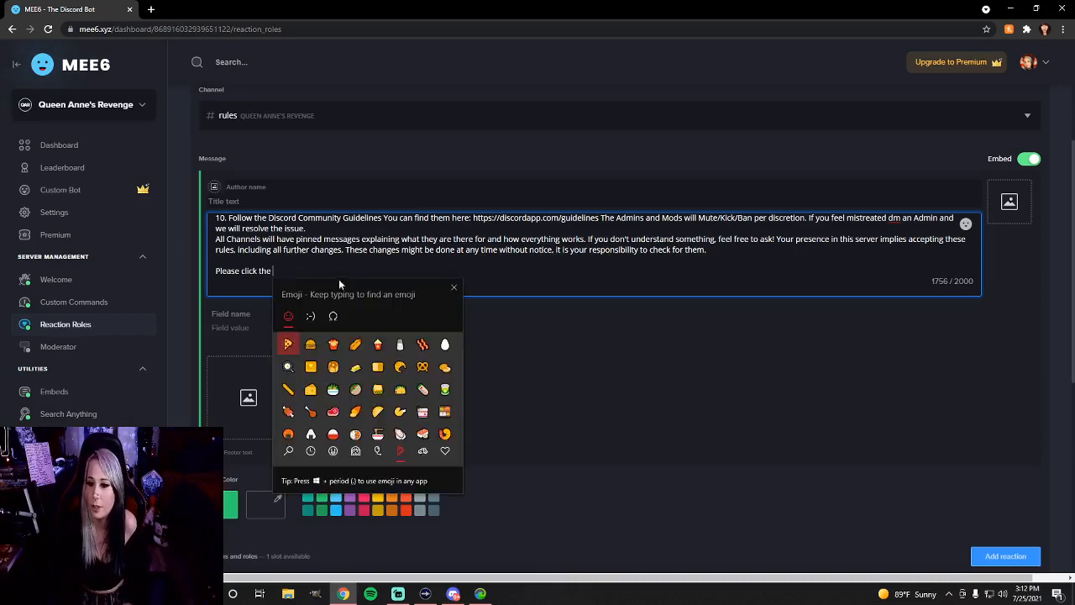
{"action": "left_click", "coordinate": [311, 316]}
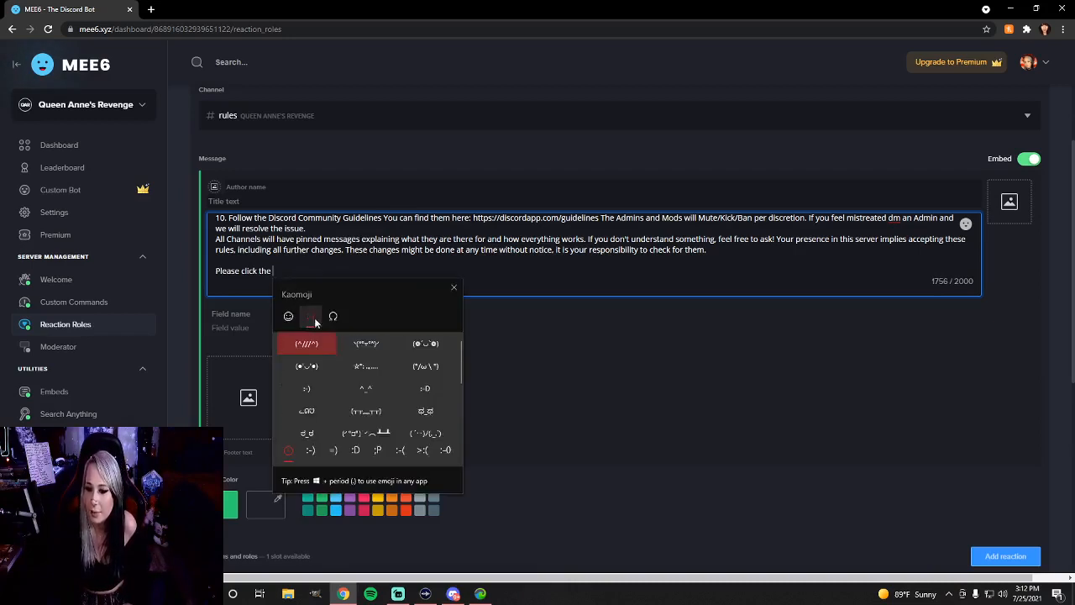
{"action": "left_click", "coordinate": [290, 317]}
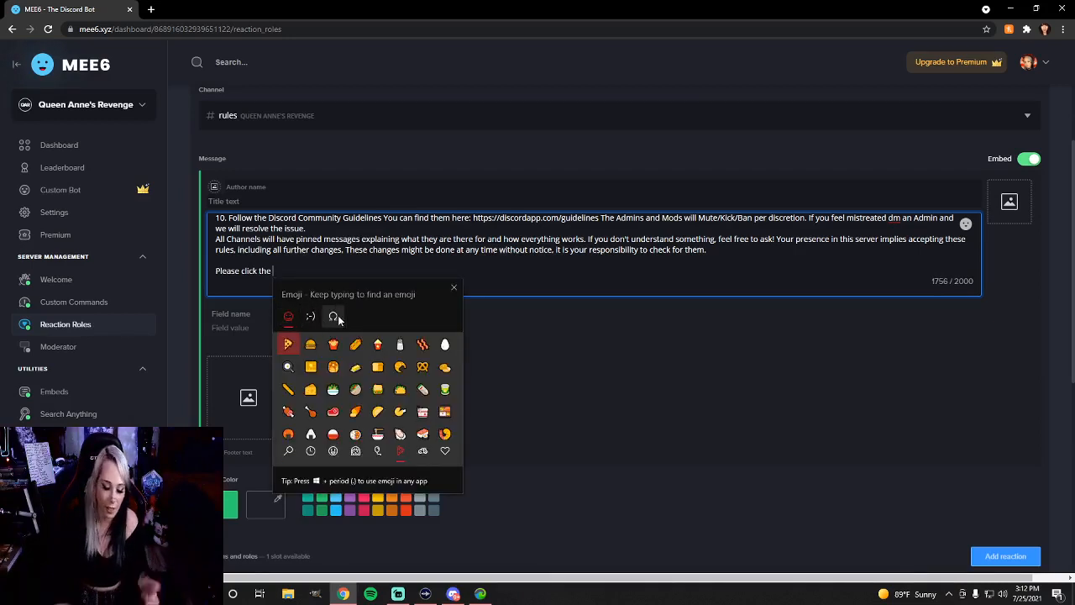
{"action": "type", "text": "thum"}
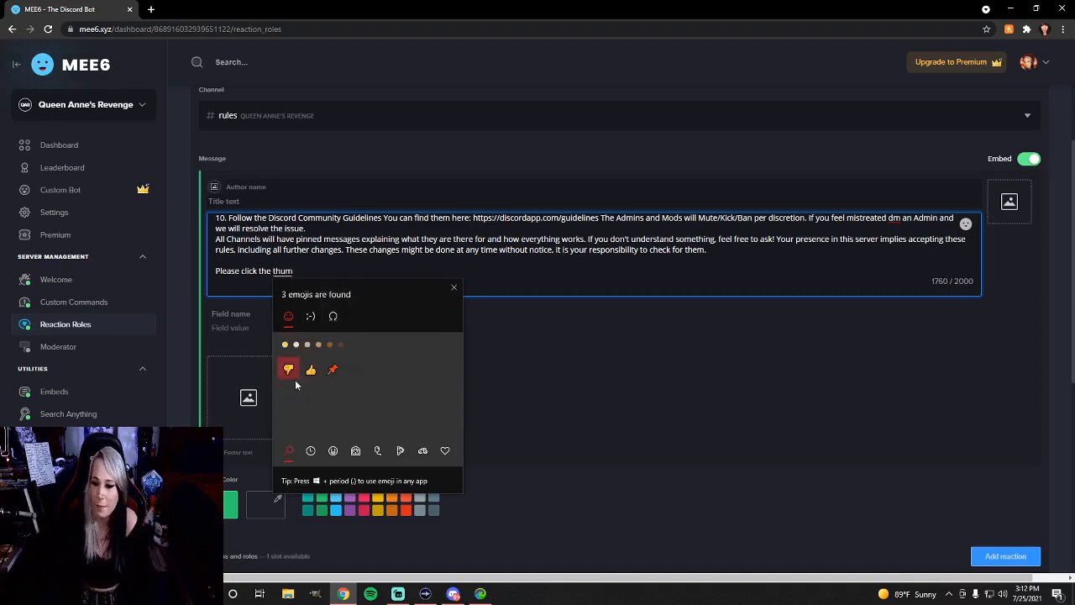
{"action": "left_click", "coordinate": [311, 369]}
{"action": "left_click", "coordinate": [454, 287]}
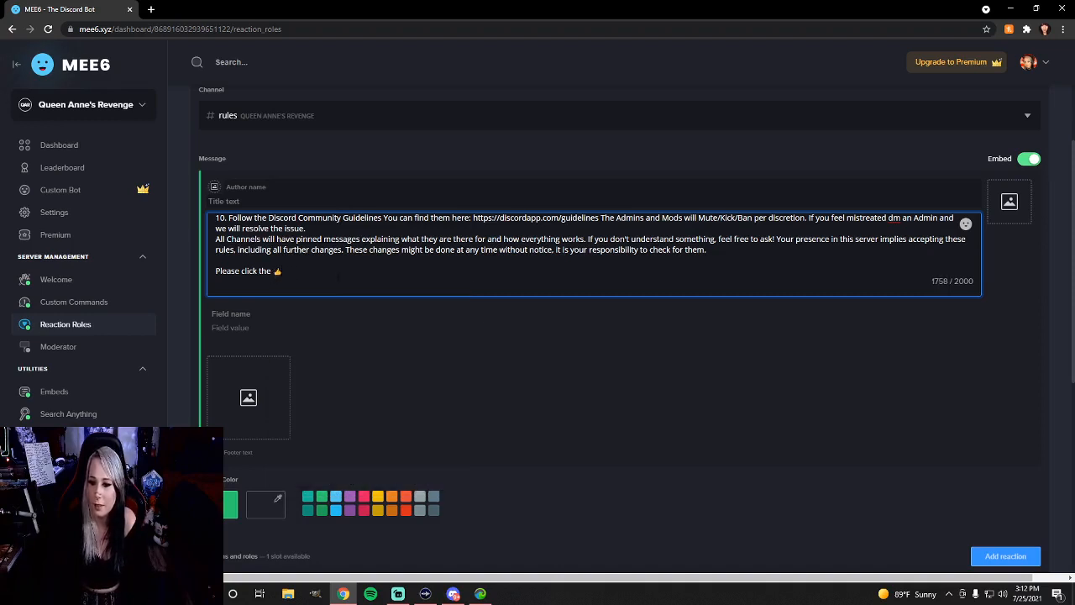
Complete the closing line after the thumbs-up emoji with "to accept rules and to open up the server!", correcting the misspelled "up"
{"action": "type", "text": "to accep"}
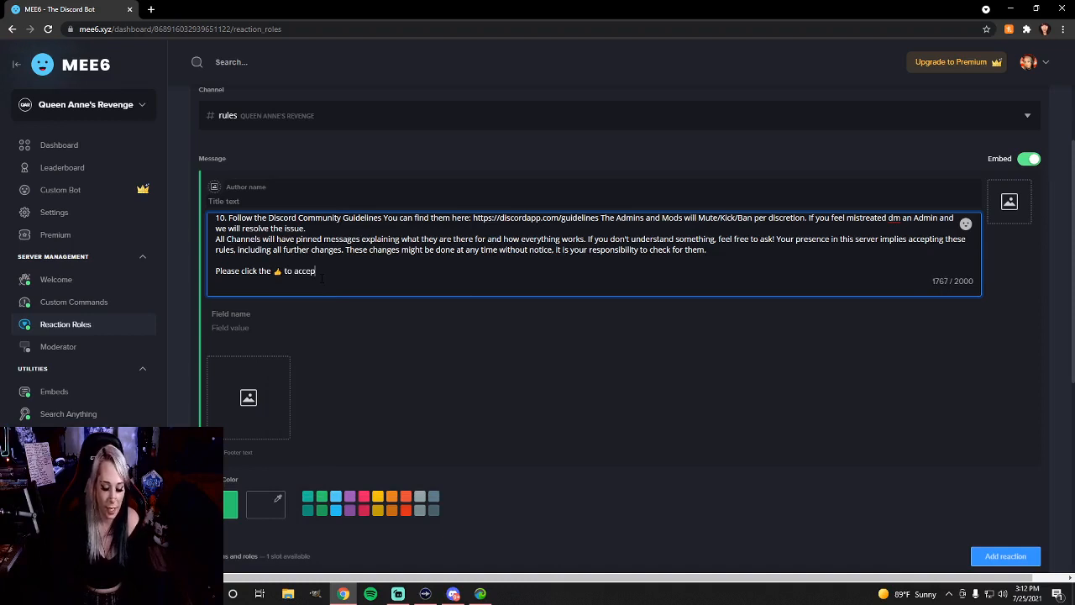
{"action": "type", "text": "t iules and"}
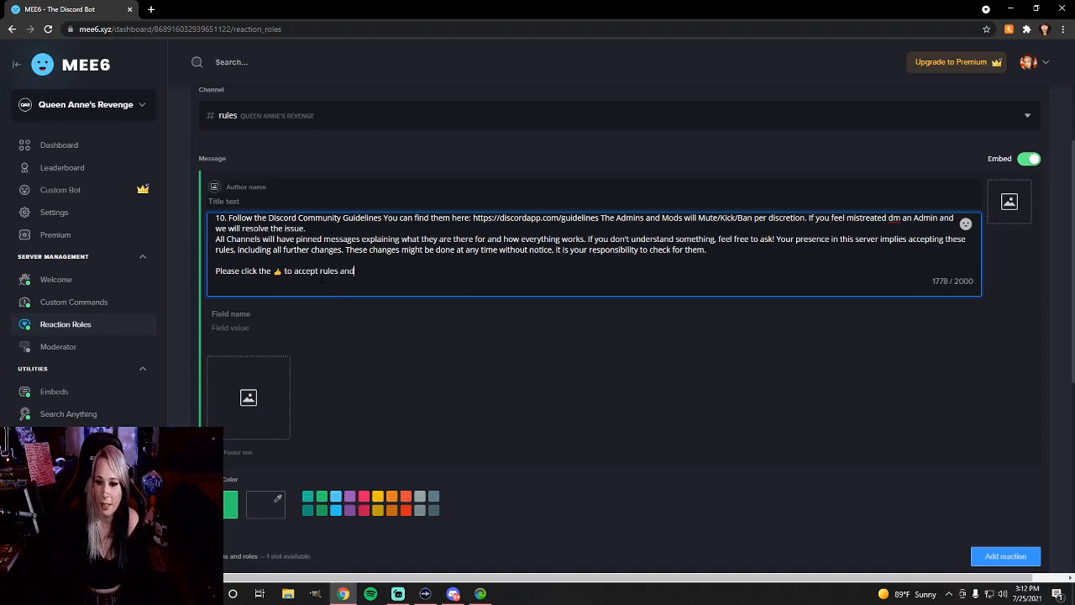
{"action": "type", "text": " to ope"}
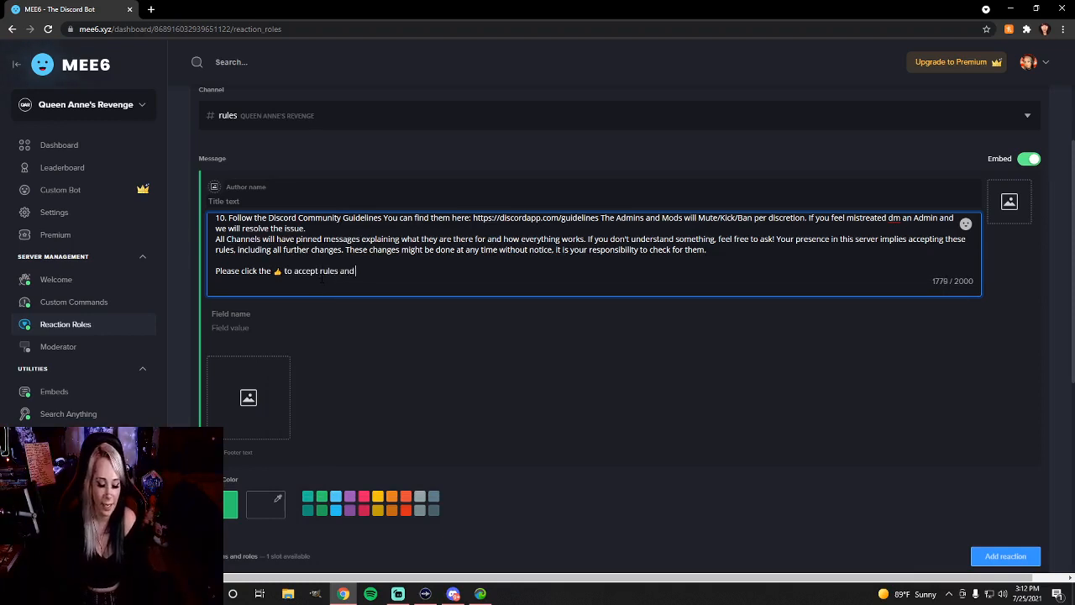
{"action": "type", "text": "n uip "}
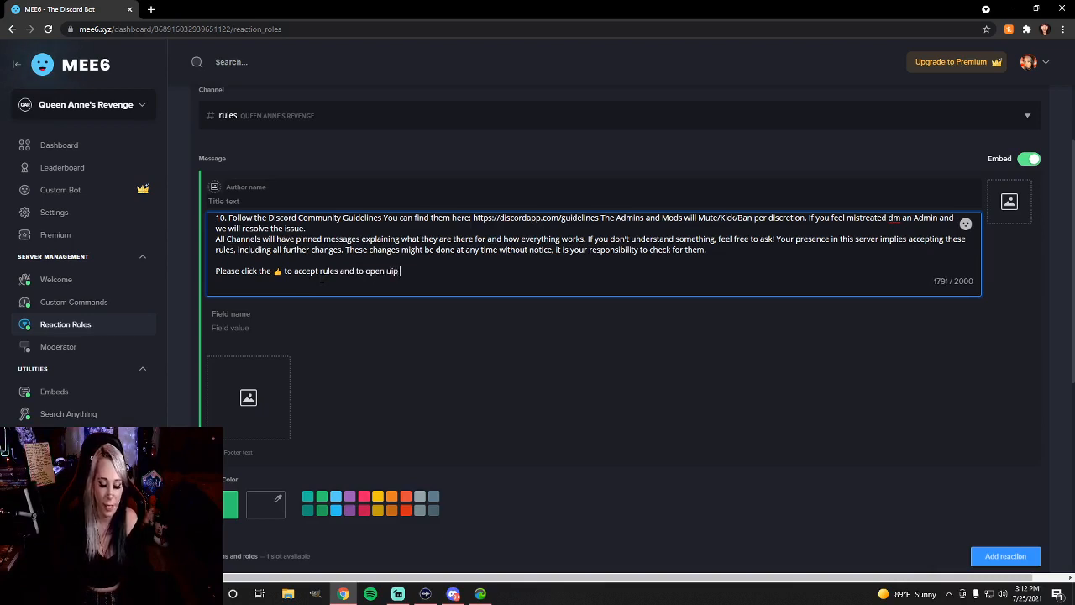
{"action": "type", "text": "the serv"}
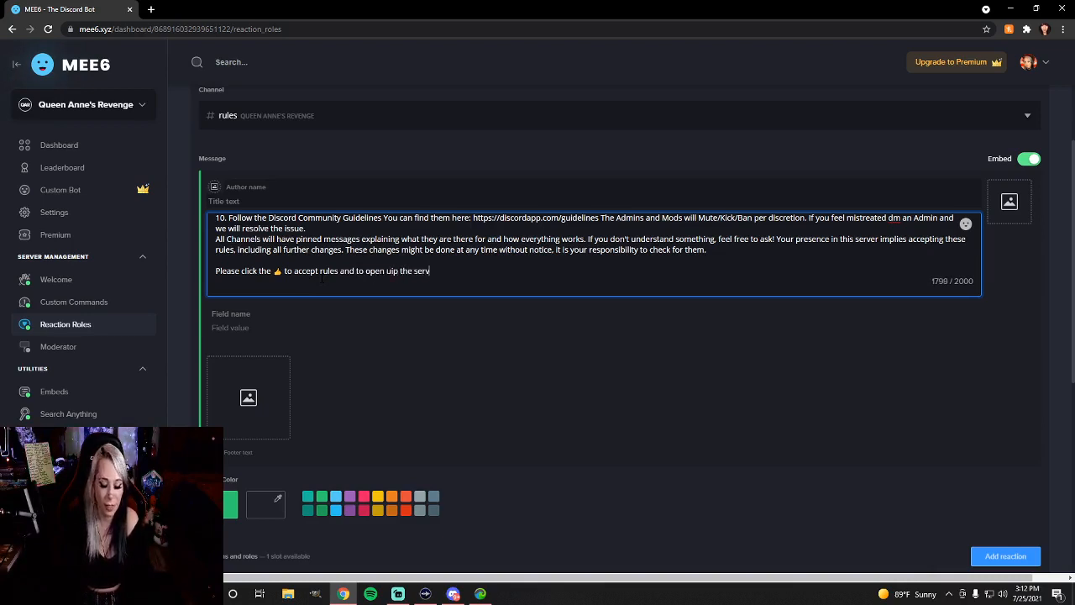
{"action": "type", "text": "er"}
{"action": "right_click", "coordinate": [389, 270]}
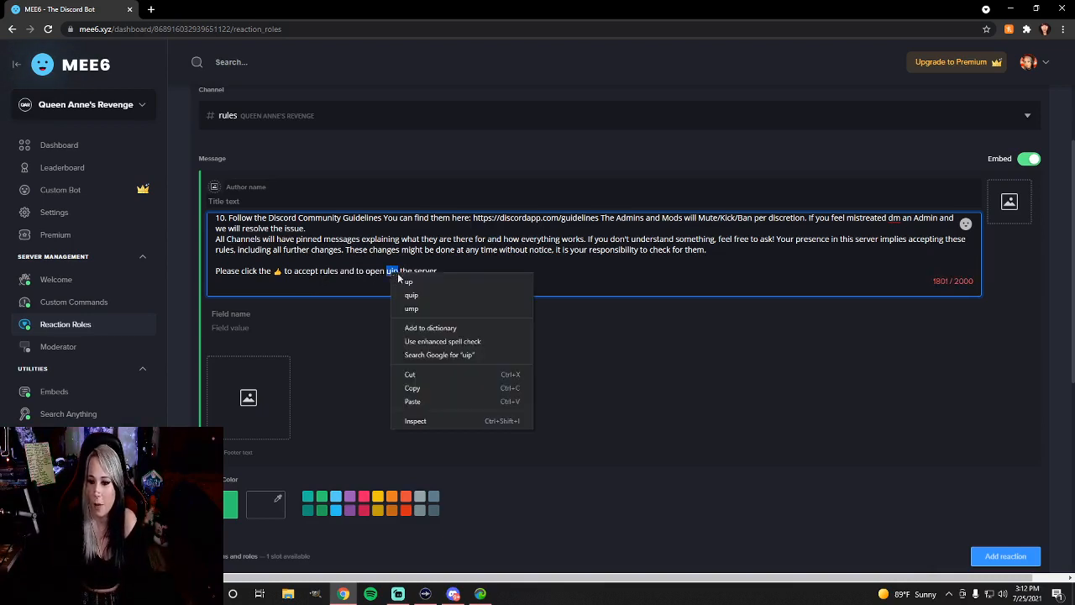
{"action": "left_click", "coordinate": [418, 285]}
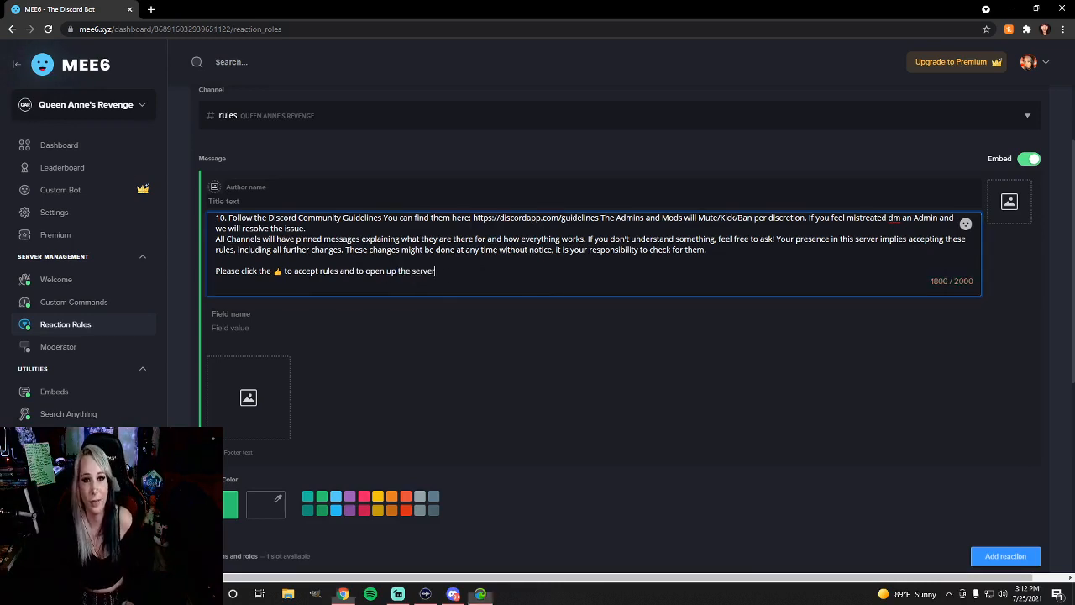
{"action": "type", "text": "!"}
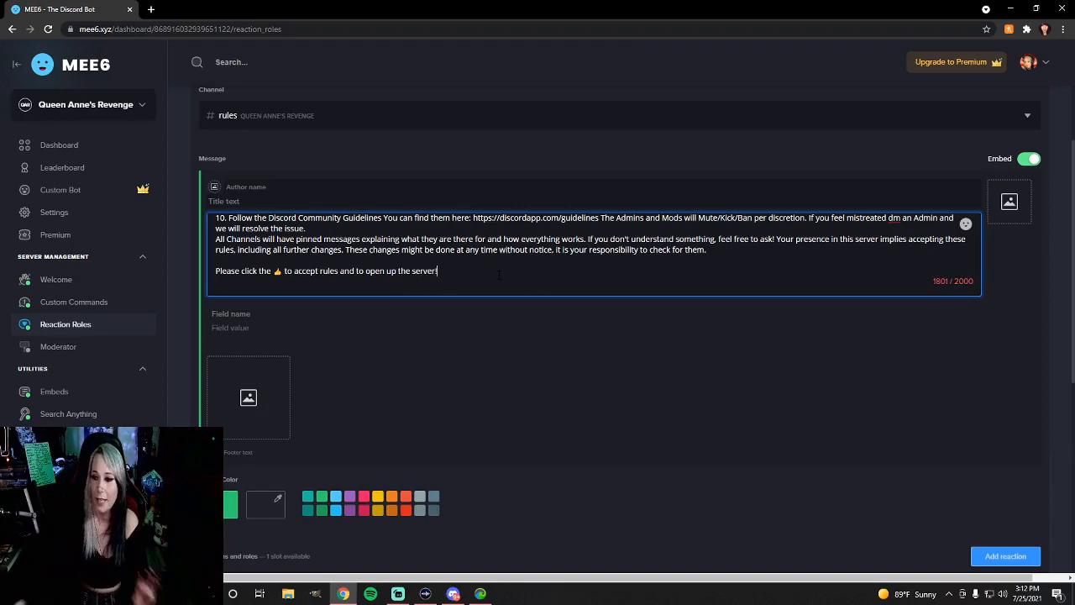
Copy the full closing line about accepting the rules into the embed's author name
{"action": "left_click_drag", "start_coordinate": [500, 276], "coordinate": [215, 272]}
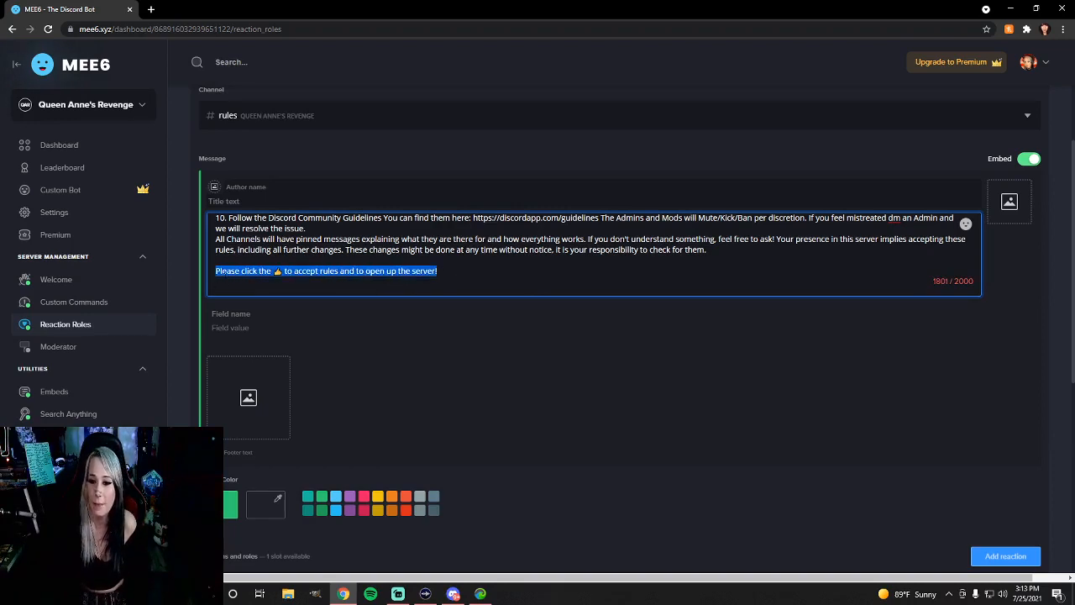
{"action": "right_click", "coordinate": [225, 275]}
{"action": "left_click", "coordinate": [260, 318]}
{"action": "left_click", "coordinate": [240, 187]}
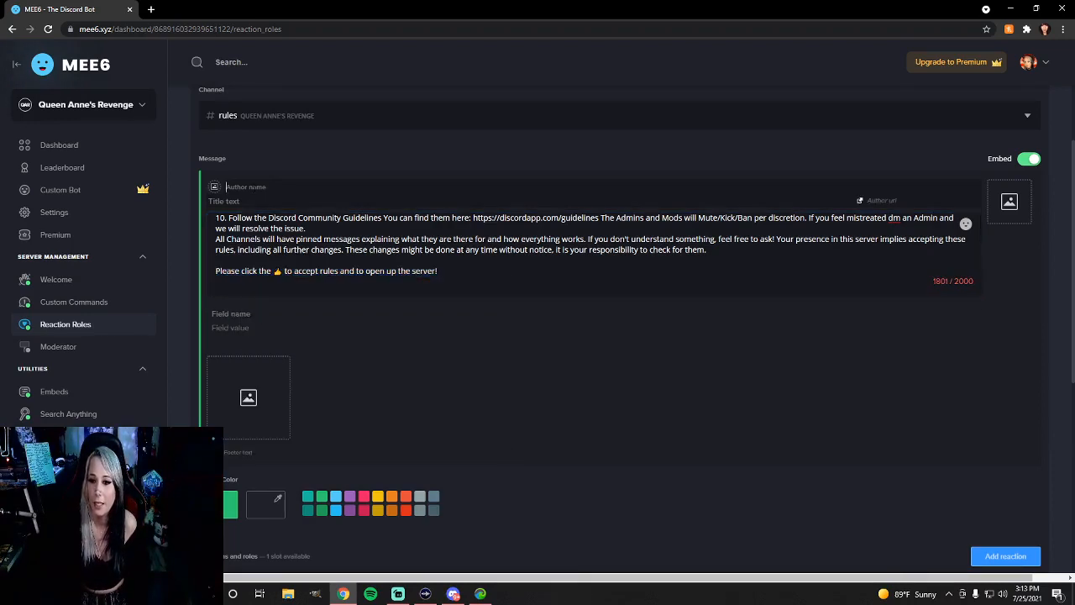
{"action": "right_click", "coordinate": [253, 188]}
{"action": "left_click", "coordinate": [300, 276]}
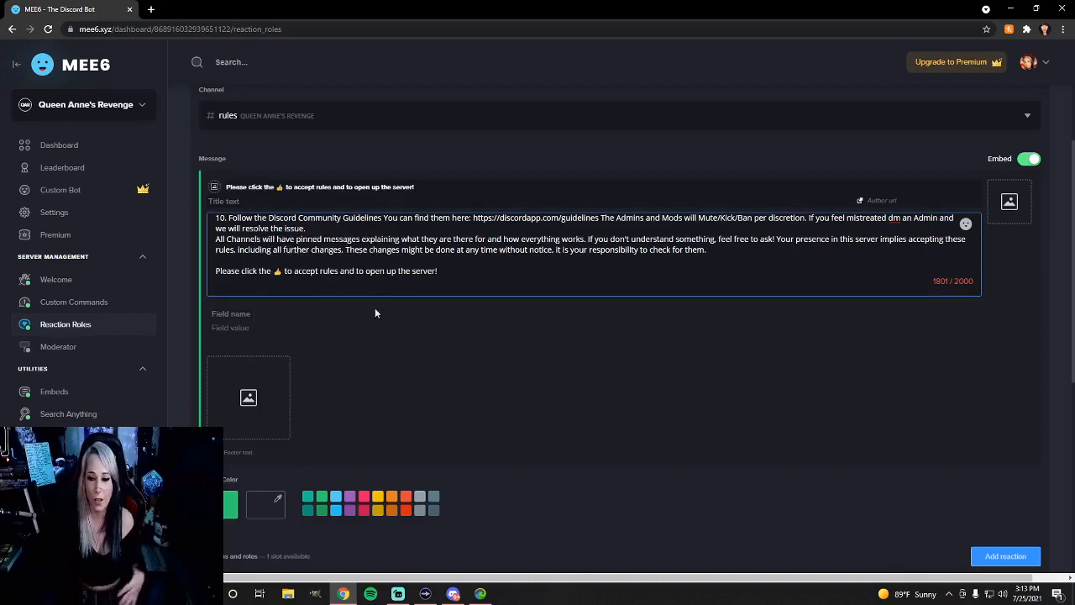
Assign the DeckHands role to the thumbs-up reaction and save the reaction role message
{"action": "scroll", "coordinate": [372, 401], "scroll_direction": "down", "scroll_amount": 4}
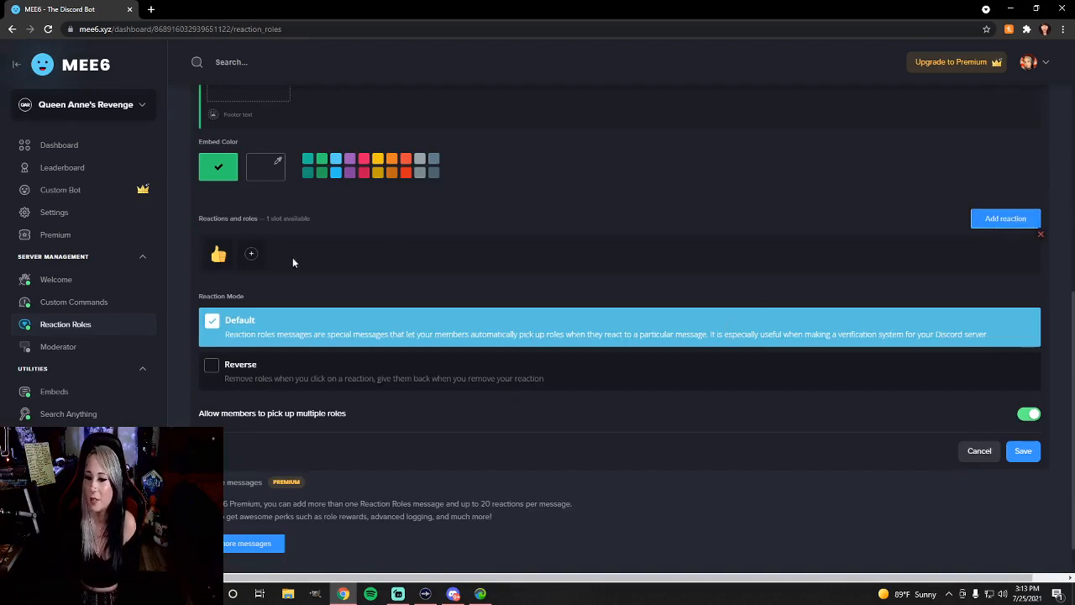
{"action": "left_click", "coordinate": [251, 254]}
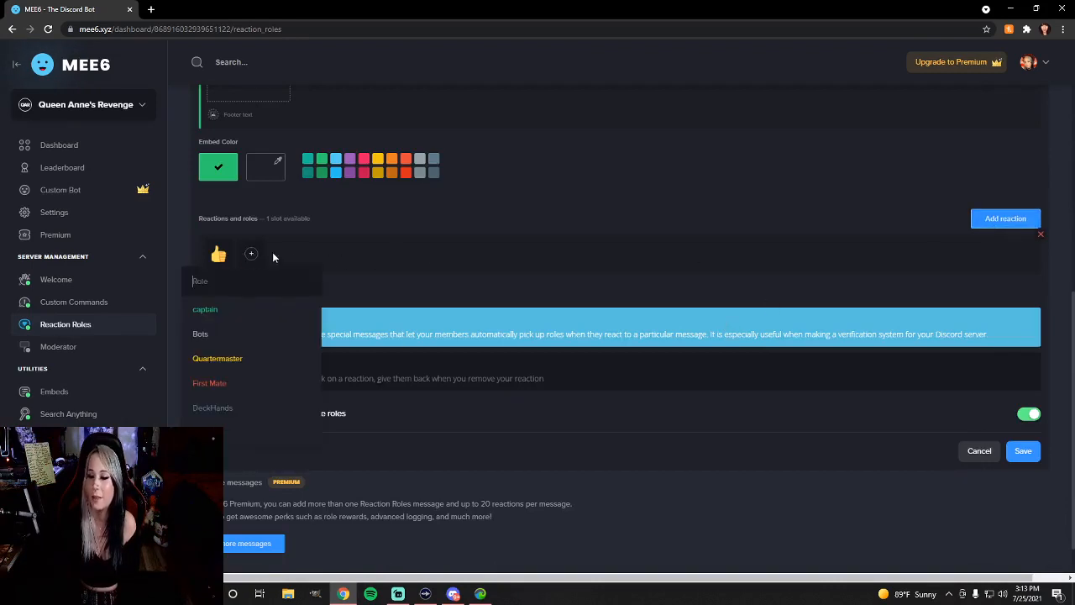
{"action": "left_click", "coordinate": [225, 407]}
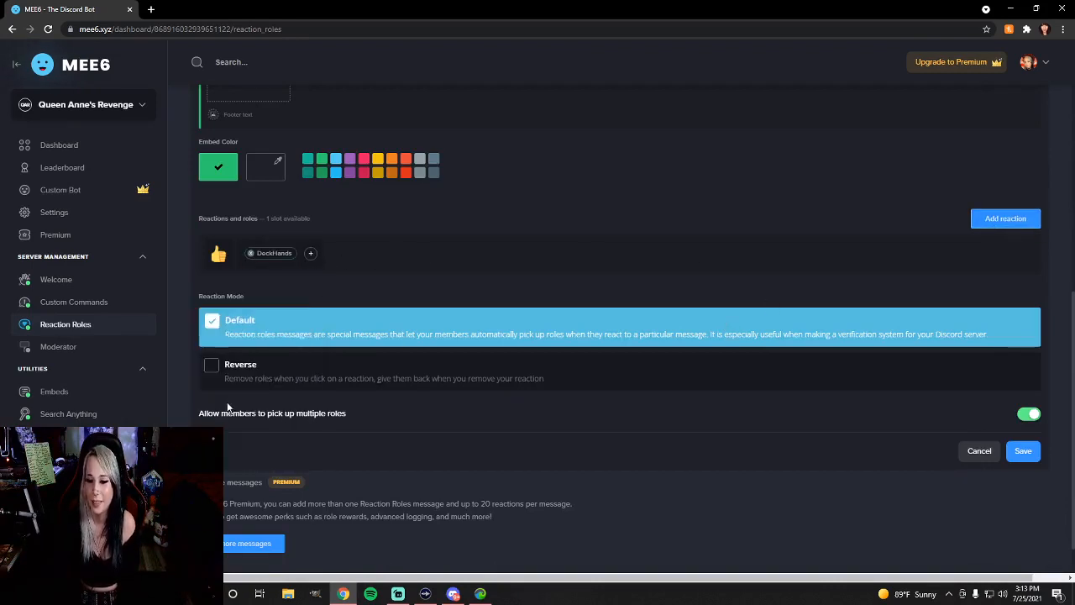
{"action": "left_click", "coordinate": [1021, 450]}
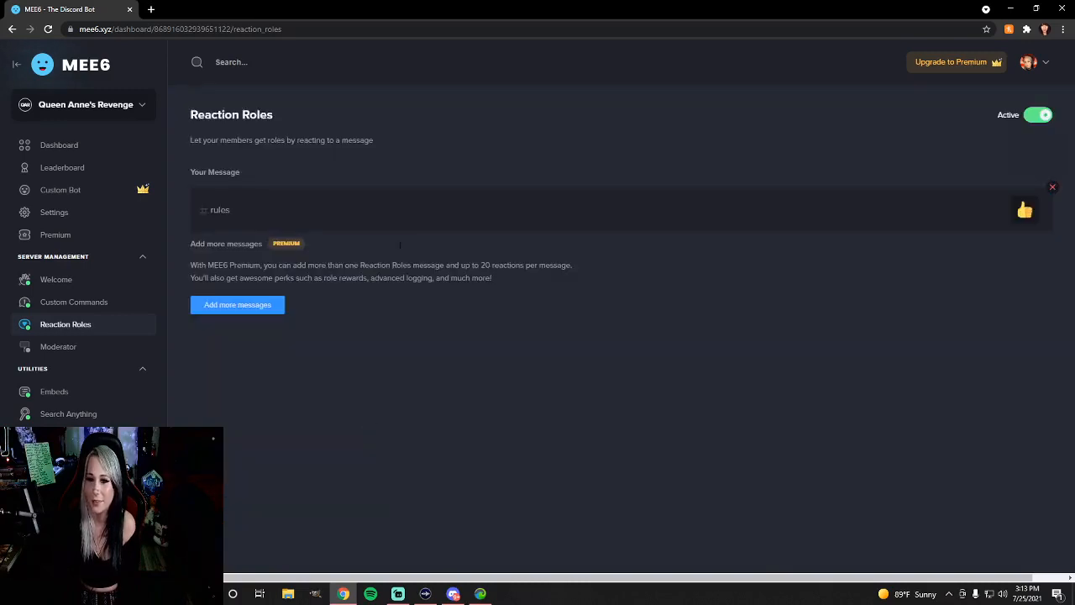
Switch to Discord, add a thumbs-up reaction to the MEE6 rules message, and give the server owner's account the captain role
{"action": "left_click", "coordinate": [1010, 8]}
{"action": "left_click", "coordinate": [224, 525]}
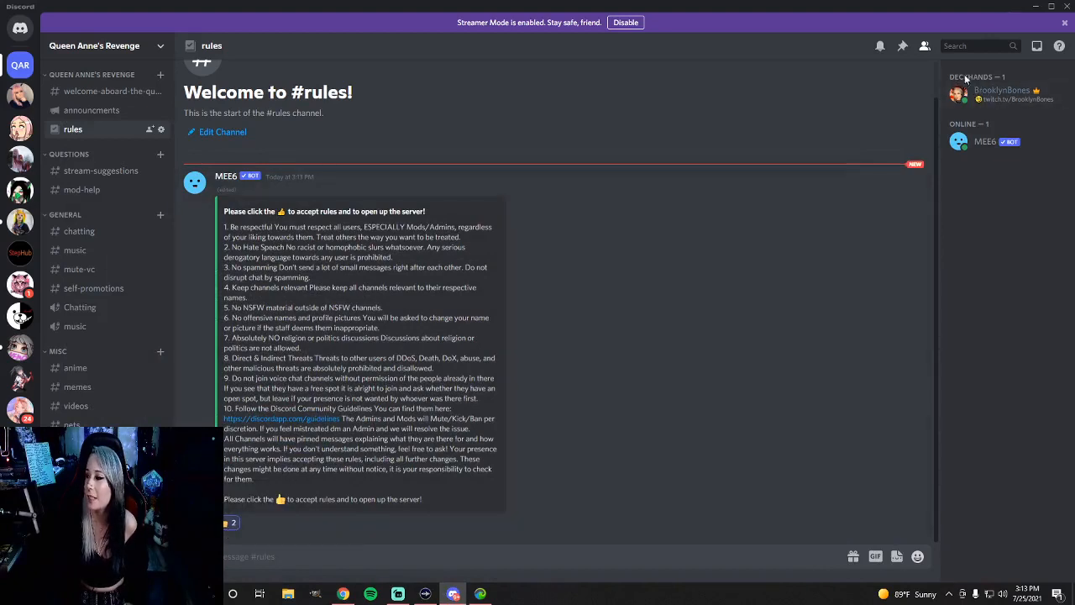
{"action": "right_click", "coordinate": [972, 99]}
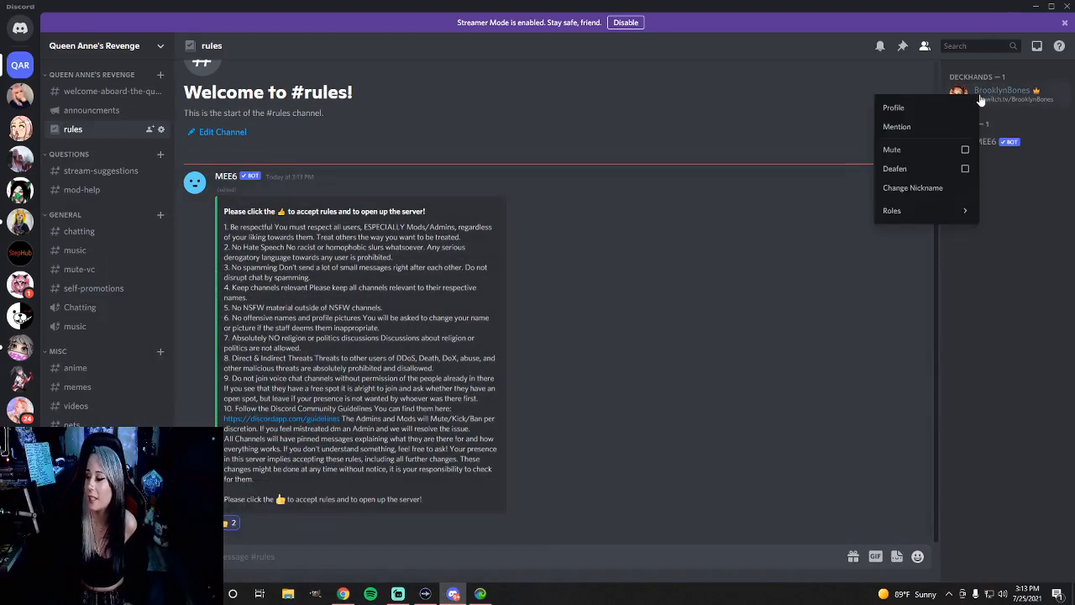
{"action": "mouse_move", "coordinate": [926, 217]}
{"action": "left_click", "coordinate": [859, 218]}
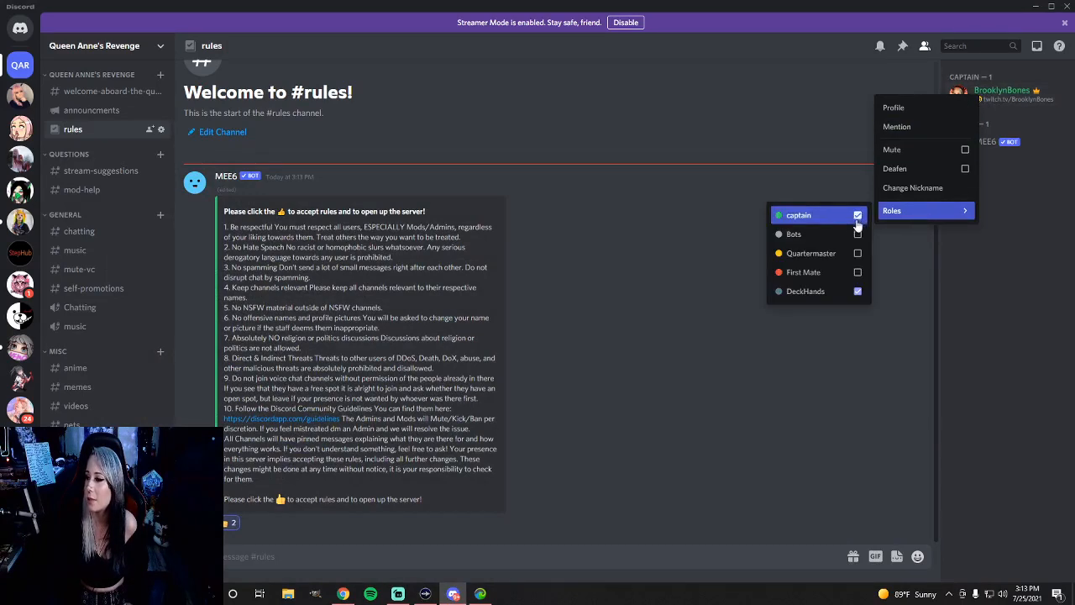
{"action": "left_click", "coordinate": [648, 270]}
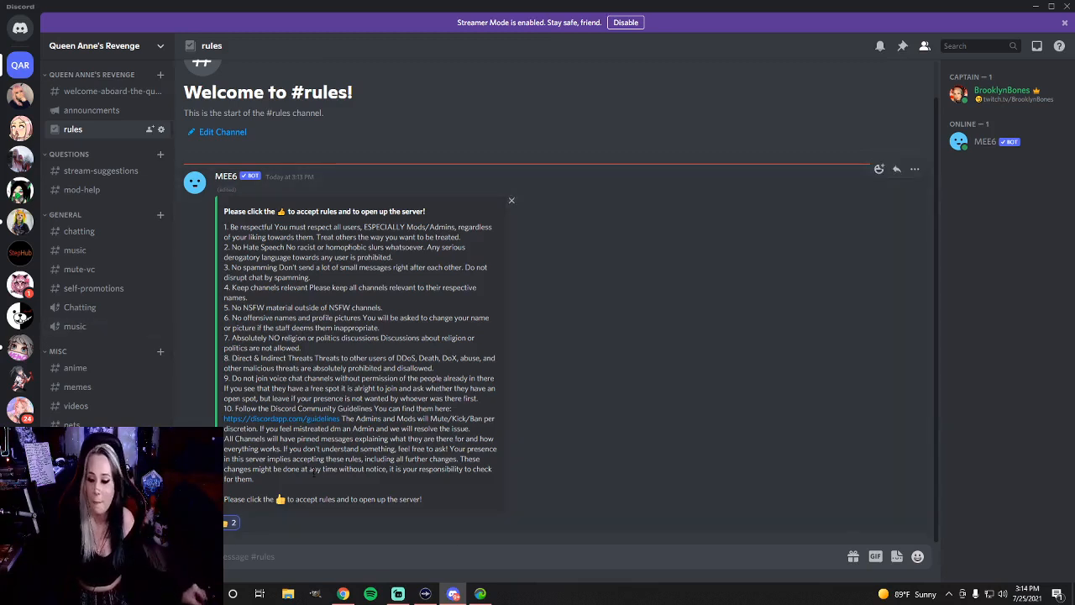
Switch to the browser and open the server's main MEE6 dashboard page
{"action": "mouse_move", "coordinate": [448, 597]}
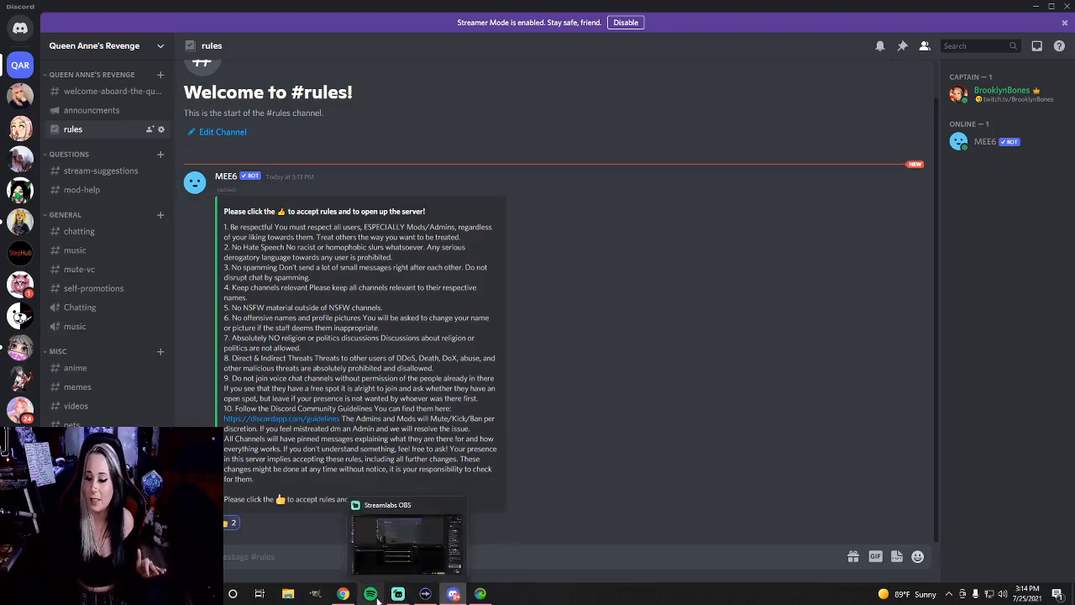
{"action": "left_click", "coordinate": [342, 593]}
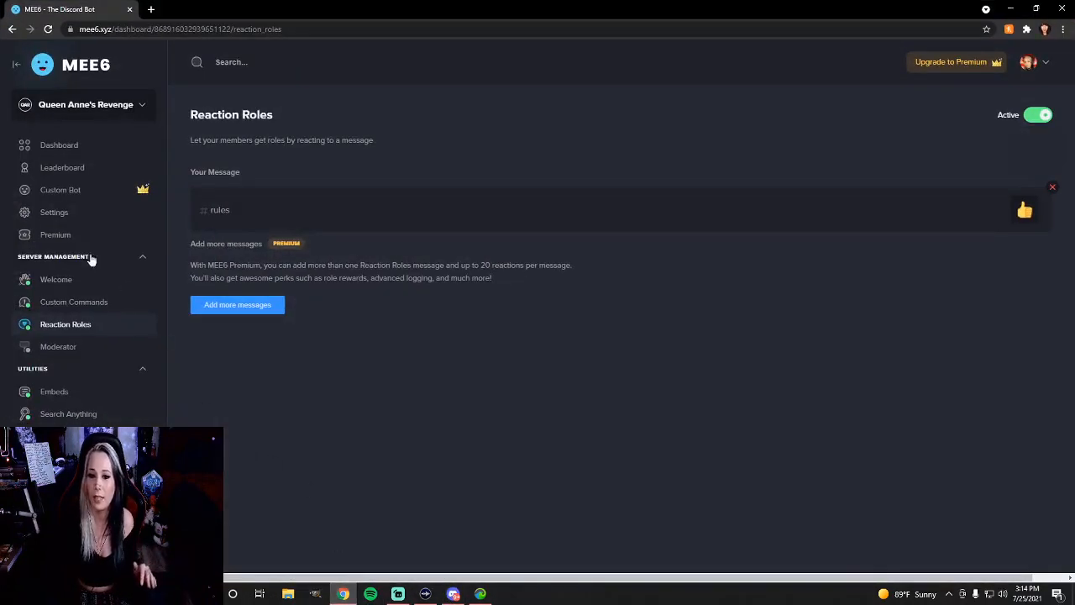
{"action": "left_click", "coordinate": [62, 147]}
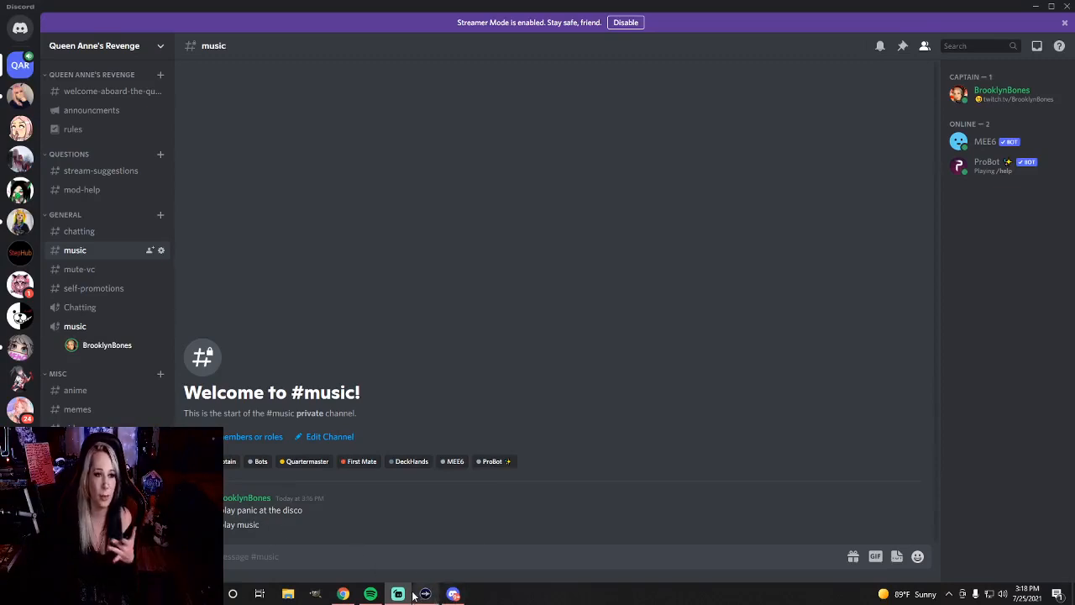
Send the ProBot command "#play music" in Discord's music text channel
{"action": "mouse_move", "coordinate": [417, 592]}
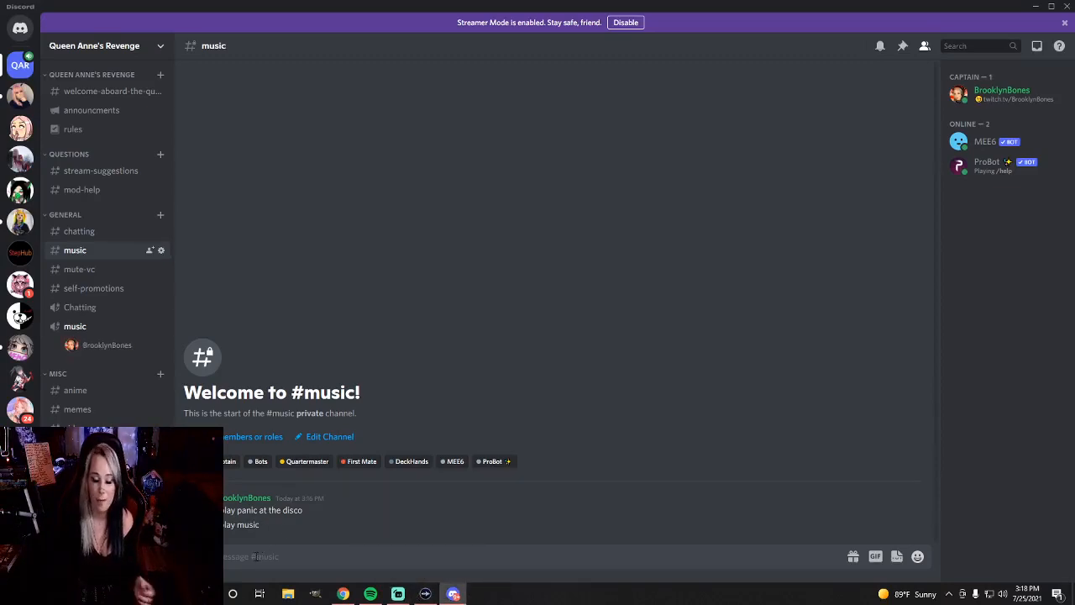
{"action": "left_click", "coordinate": [263, 556]}
{"action": "type", "text": "#"}
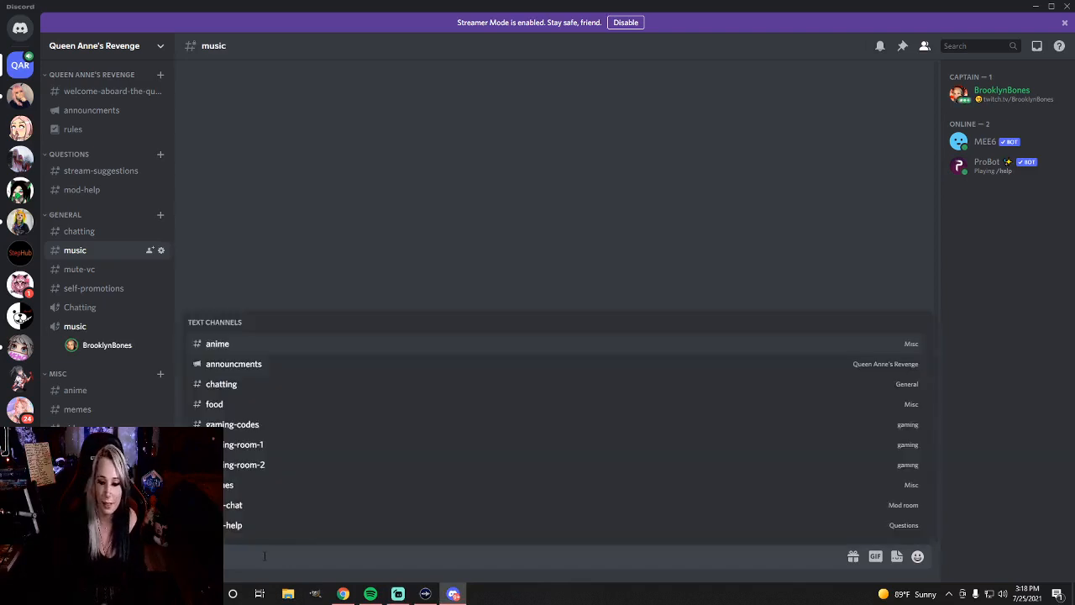
{"action": "type", "text": "play "}
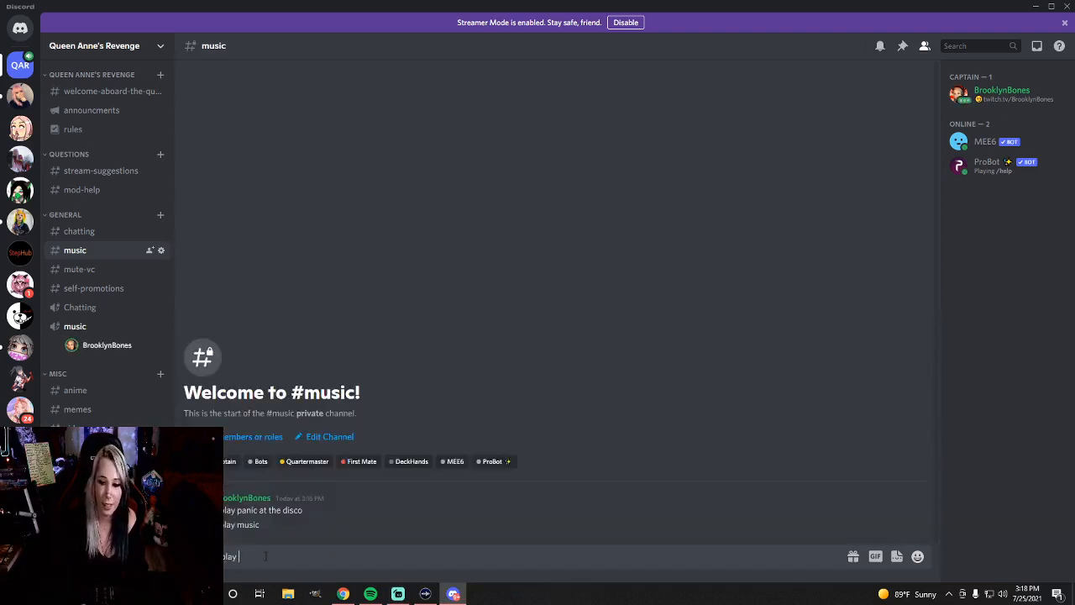
{"action": "type", "text": ",mmusic"}
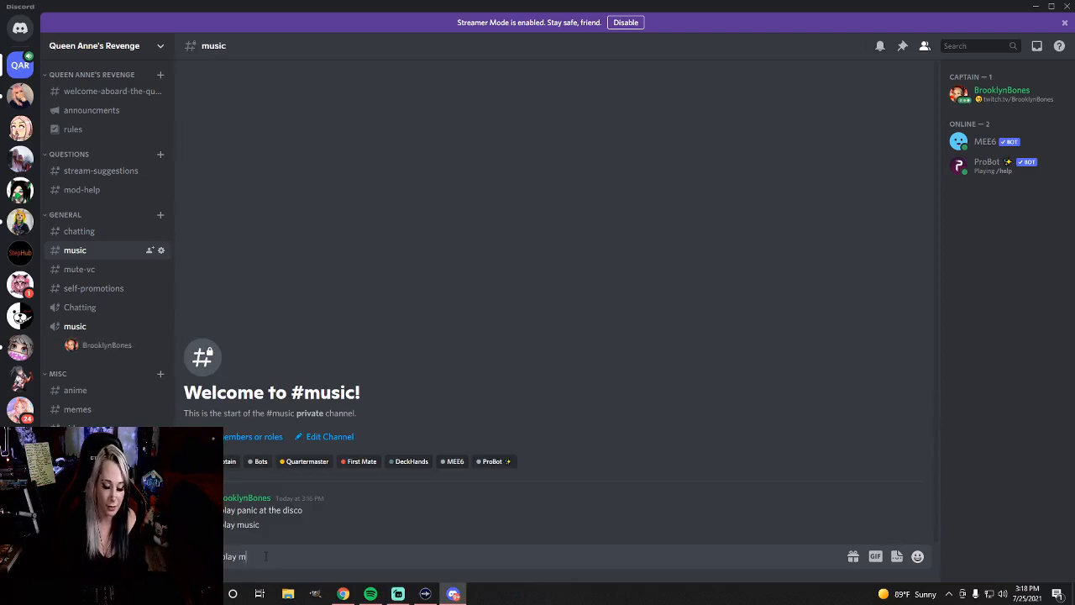
{"action": "key", "text": "Return"}
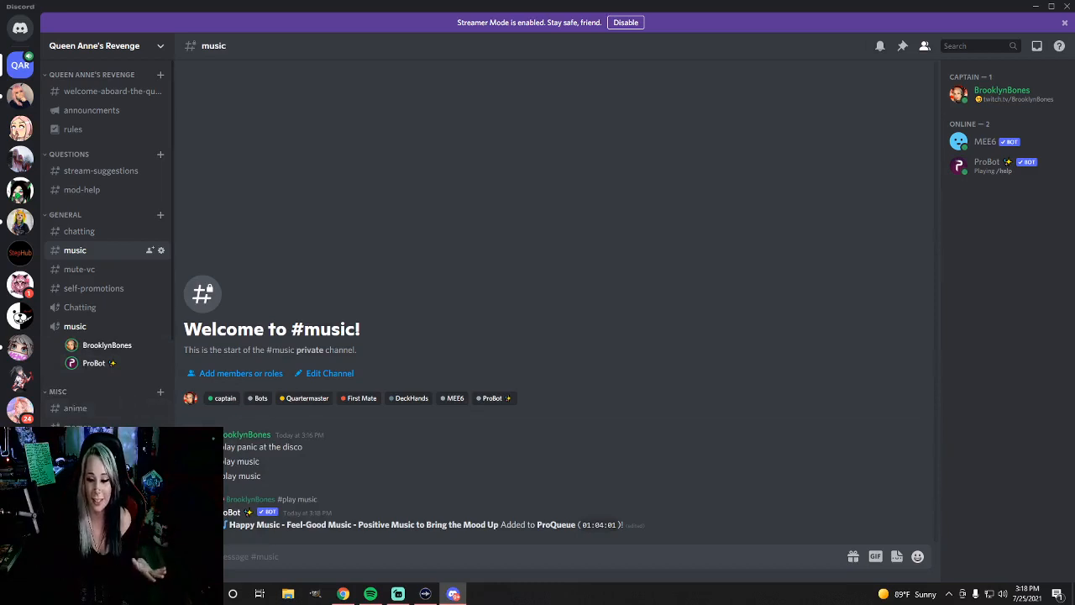
Disconnect from the music voice channel and send the "#stop" command in the music text channel
{"action": "left_click", "coordinate": [162, 512]}
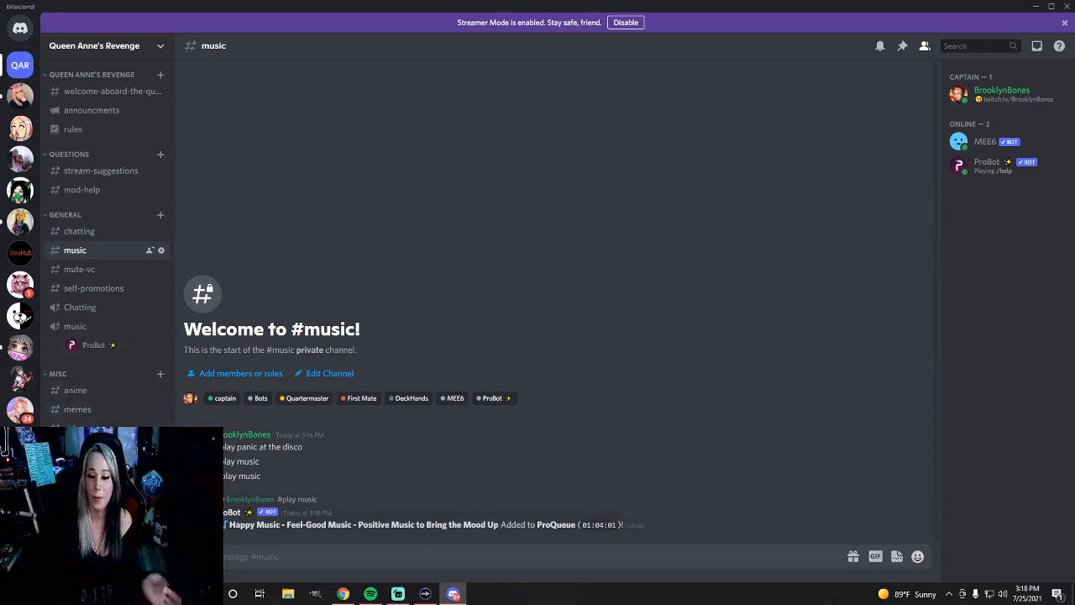
{"action": "type", "text": "#"}
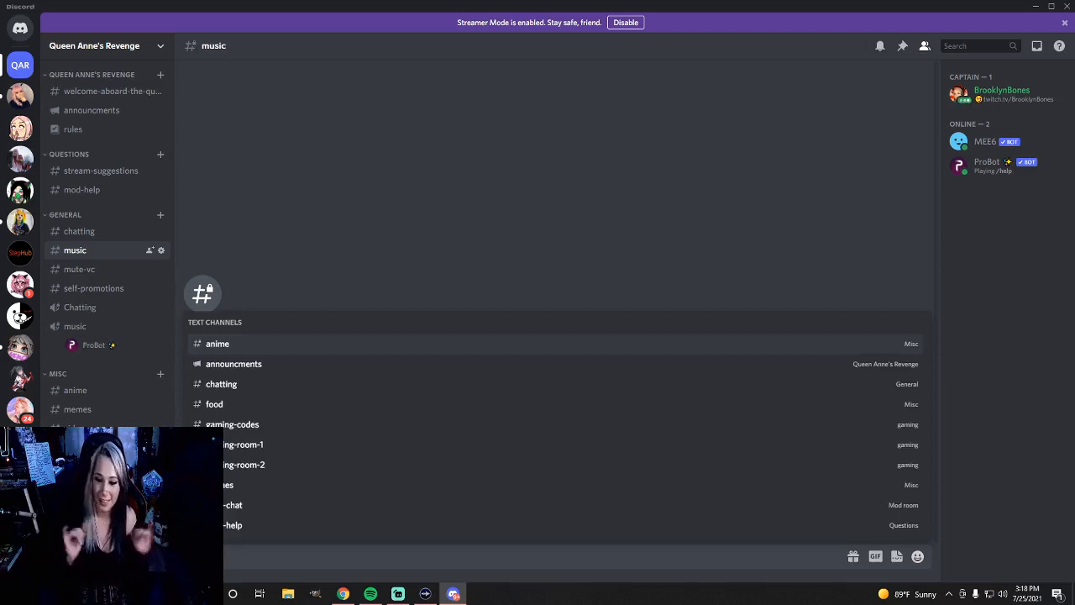
{"action": "type", "text": "stop"}
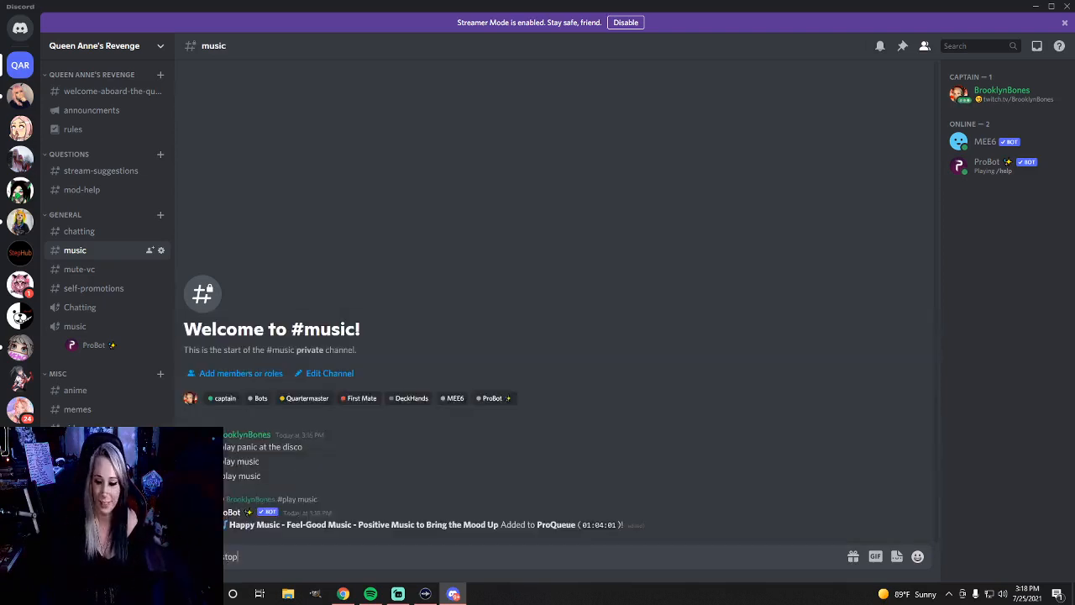
{"action": "key", "text": "Return"}
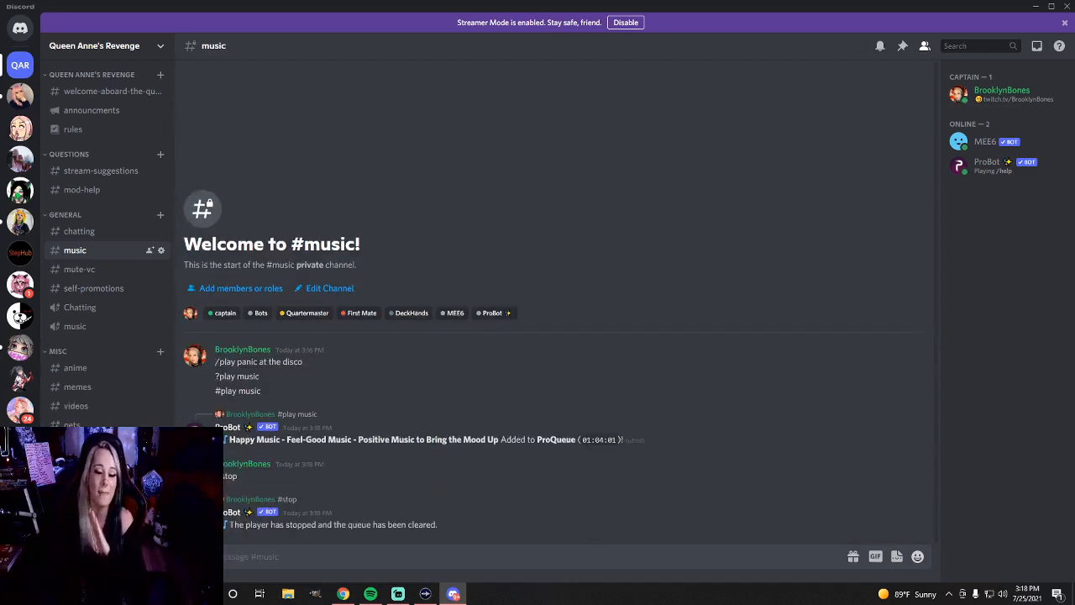
Switch to the browser and review the list of commands in ProBot's Music module
{"action": "left_click", "coordinate": [342, 594]}
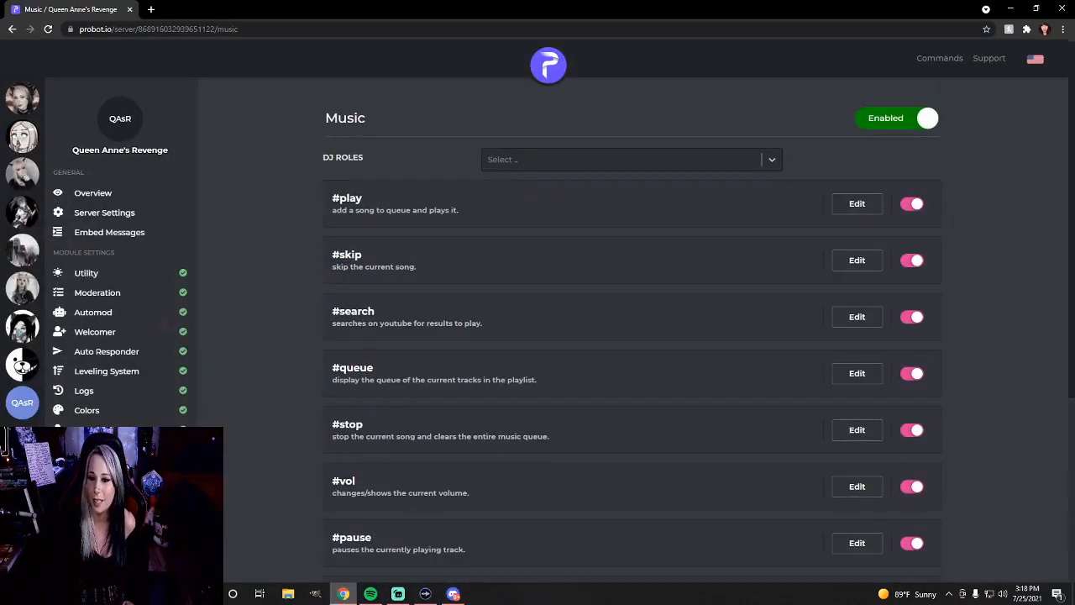
{"action": "scroll", "coordinate": [381, 306], "scroll_direction": "down", "scroll_amount": 5}
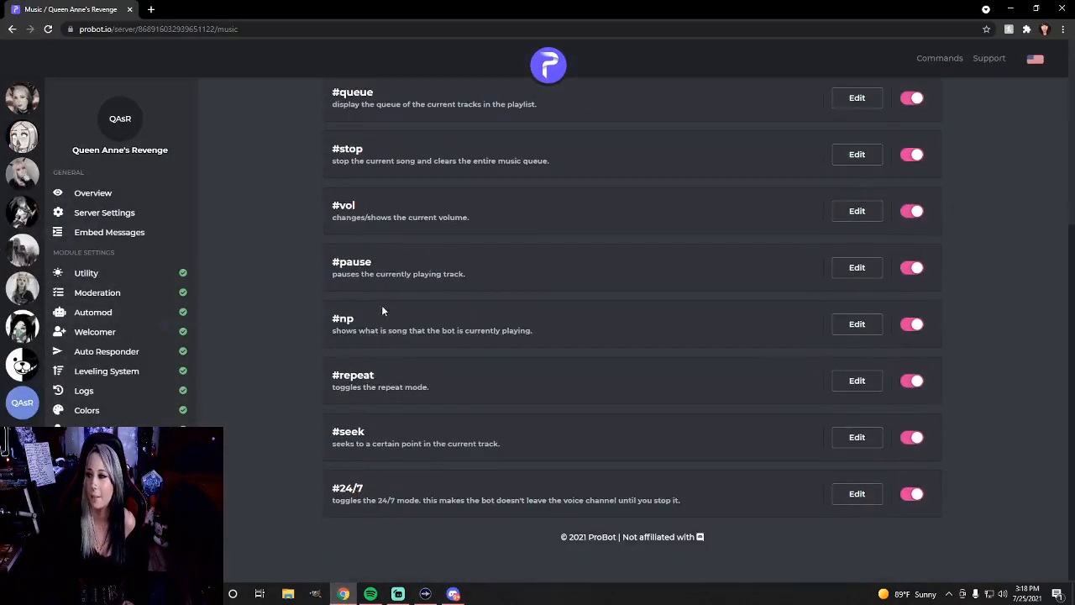
{"action": "scroll", "coordinate": [381, 307], "scroll_direction": "up", "scroll_amount": 5}
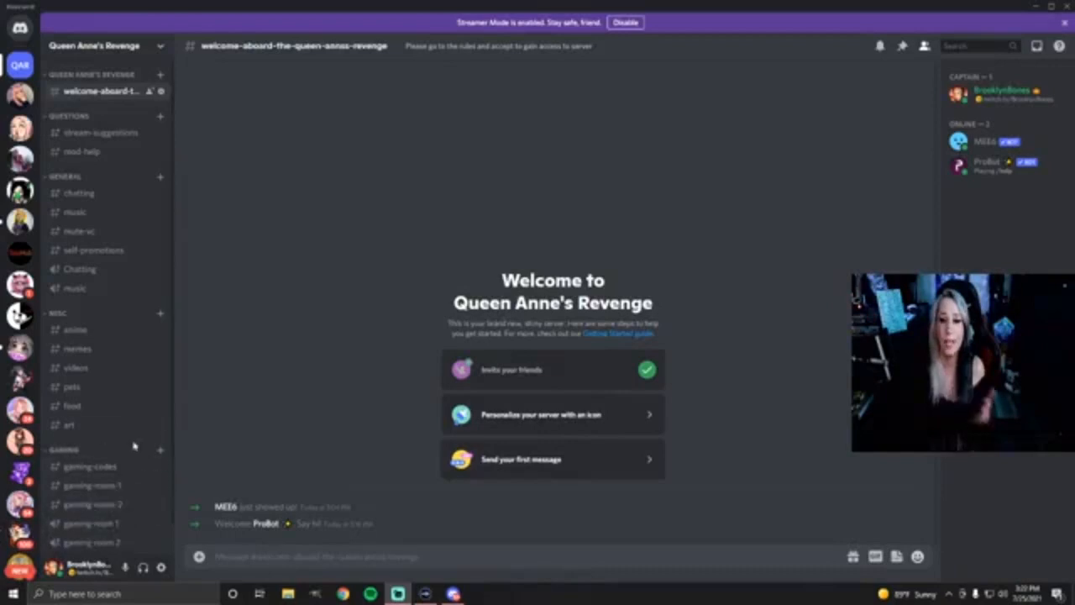
In Discord, expand the Queen Anne's Revenge category and review the server's channel list down to the Mod Room channels
{"action": "left_click", "coordinate": [67, 76]}
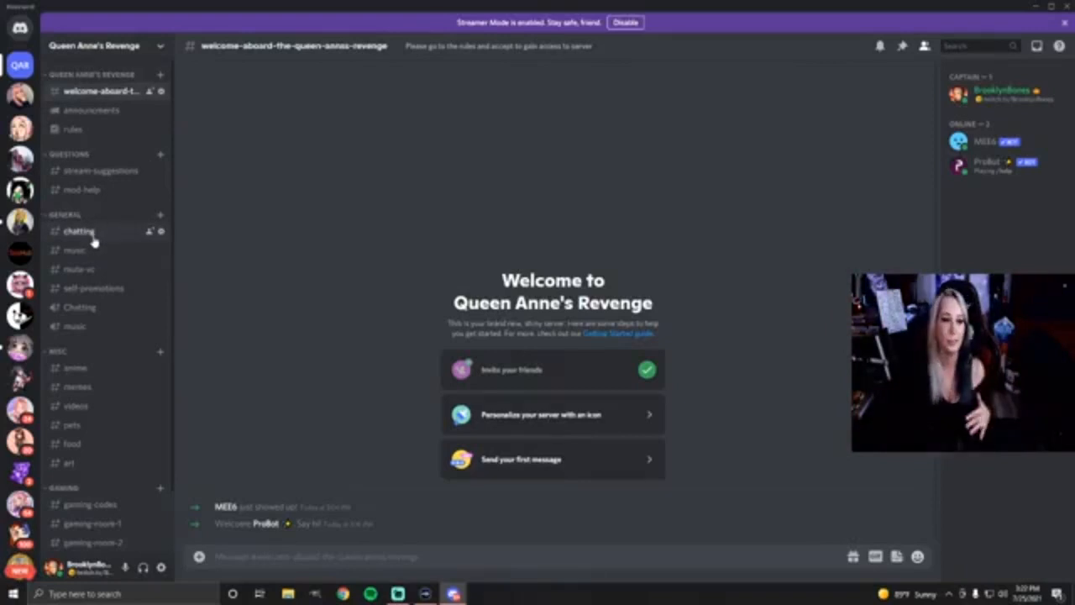
{"action": "scroll", "coordinate": [92, 248], "scroll_direction": "down", "scroll_amount": 2}
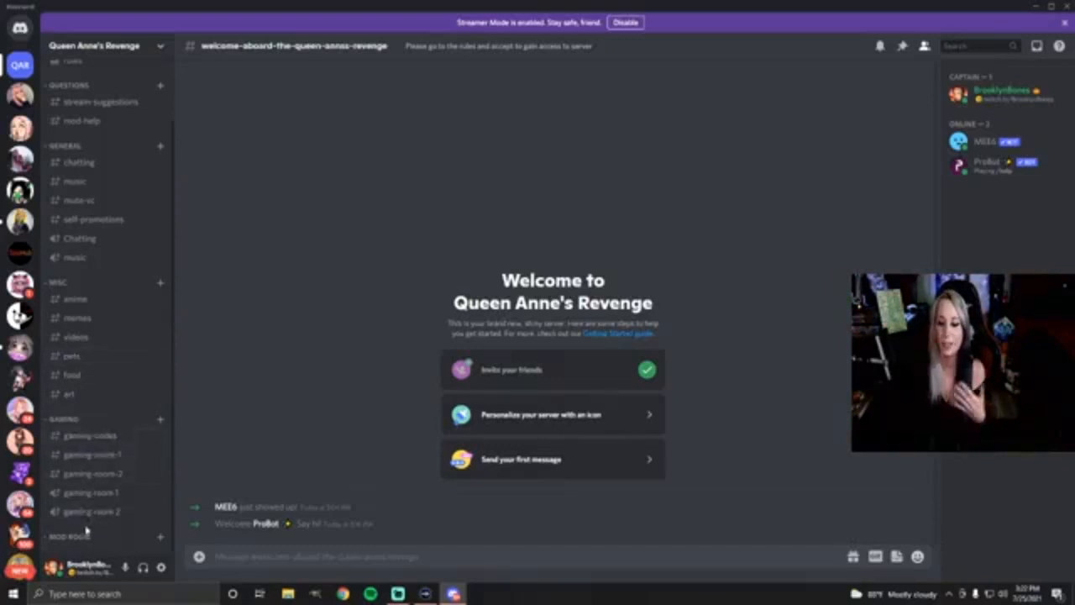
{"action": "scroll", "coordinate": [97, 455], "scroll_direction": "down", "scroll_amount": 2}
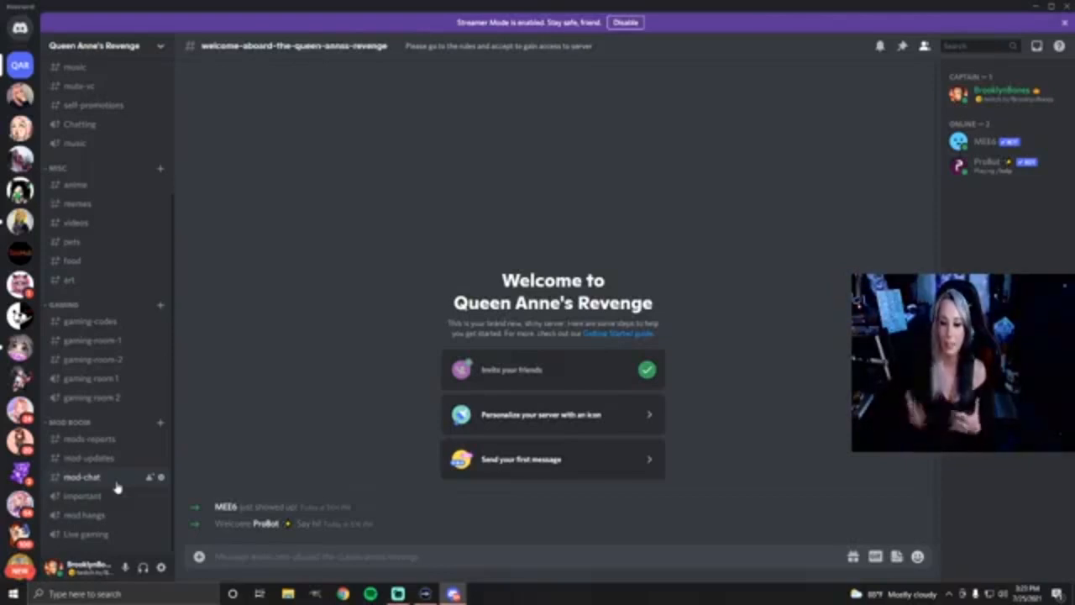
{"action": "scroll", "coordinate": [117, 487], "scroll_direction": "up", "scroll_amount": 5}
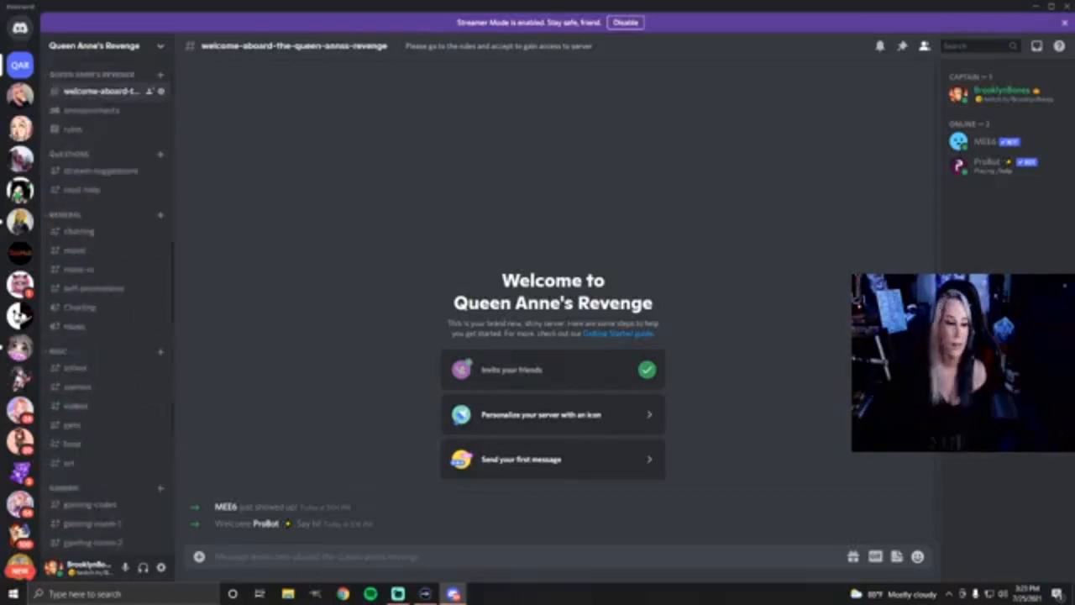